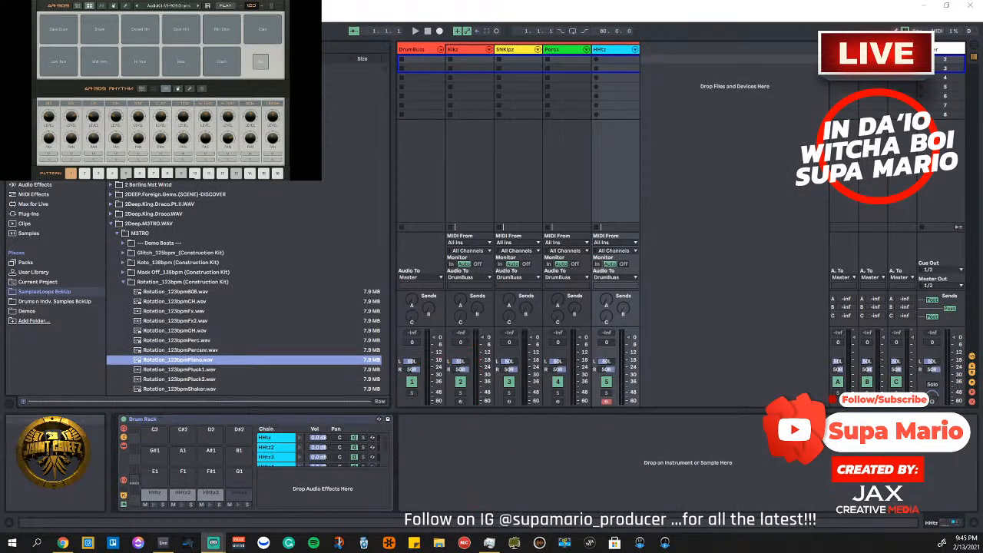
Audition the Rotation_123bpm piano and Slime_136bpm organ loops in the 2Deep.M3TRO.WAV pack, and collapse its folders
left_click(170, 363)
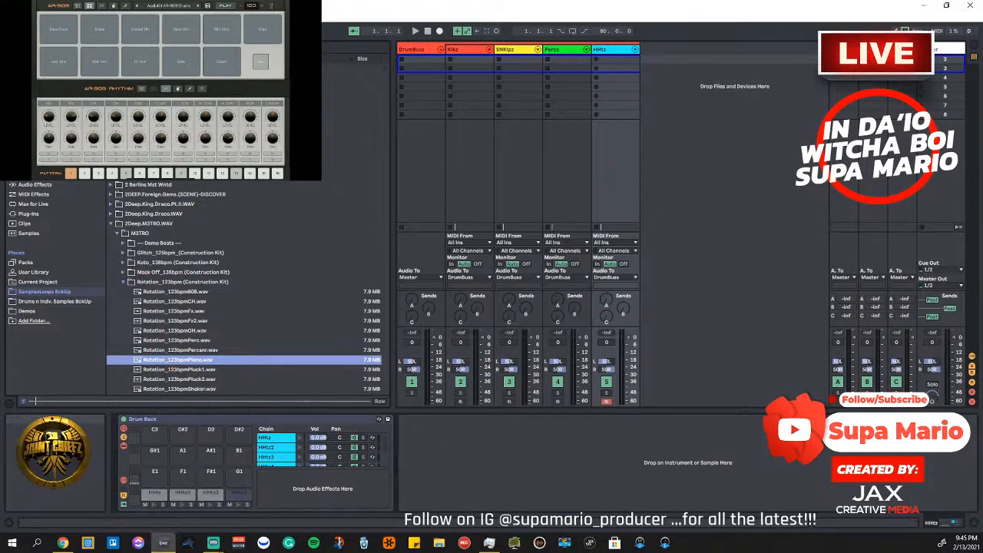
left_click(124, 282)
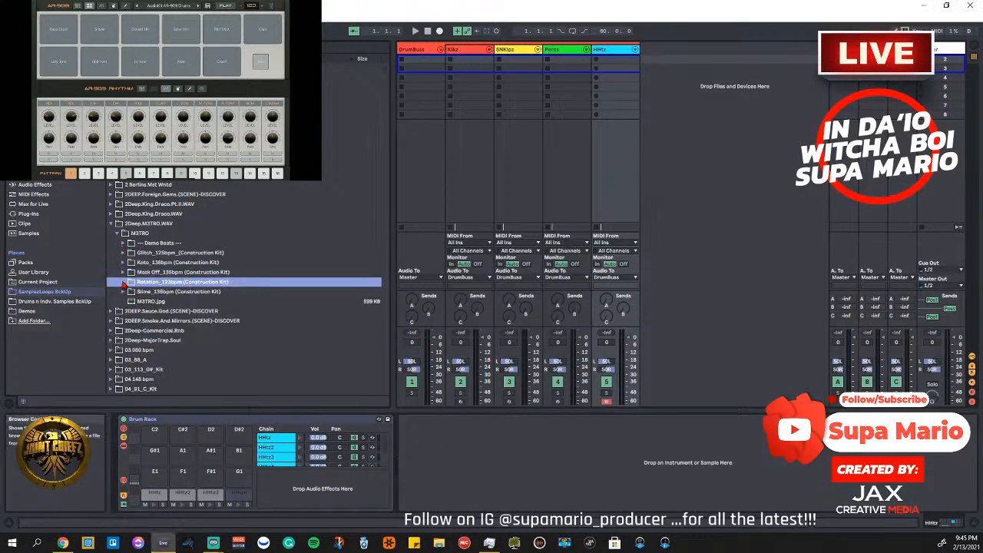
left_click(124, 292)
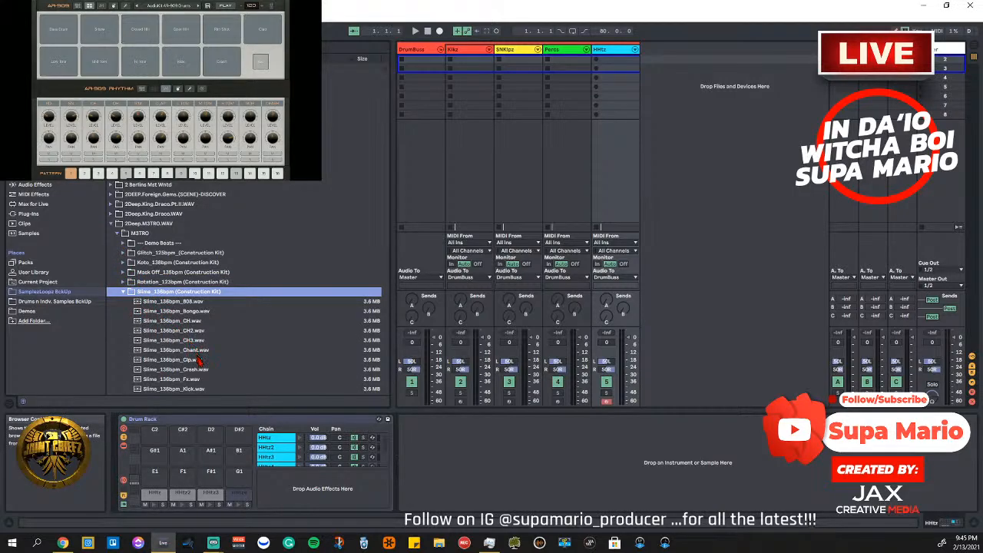
scroll(194, 381, "down", 5)
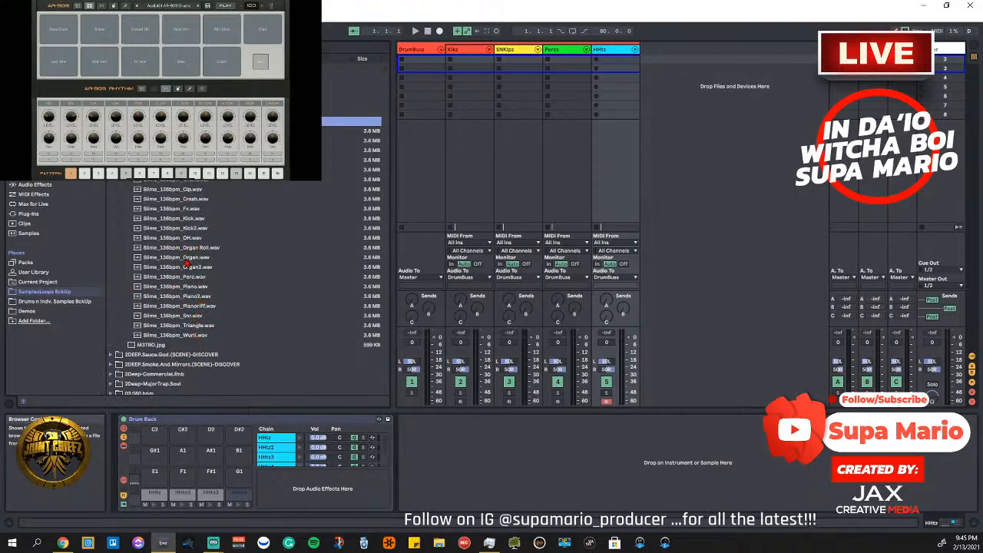
left_click(185, 259)
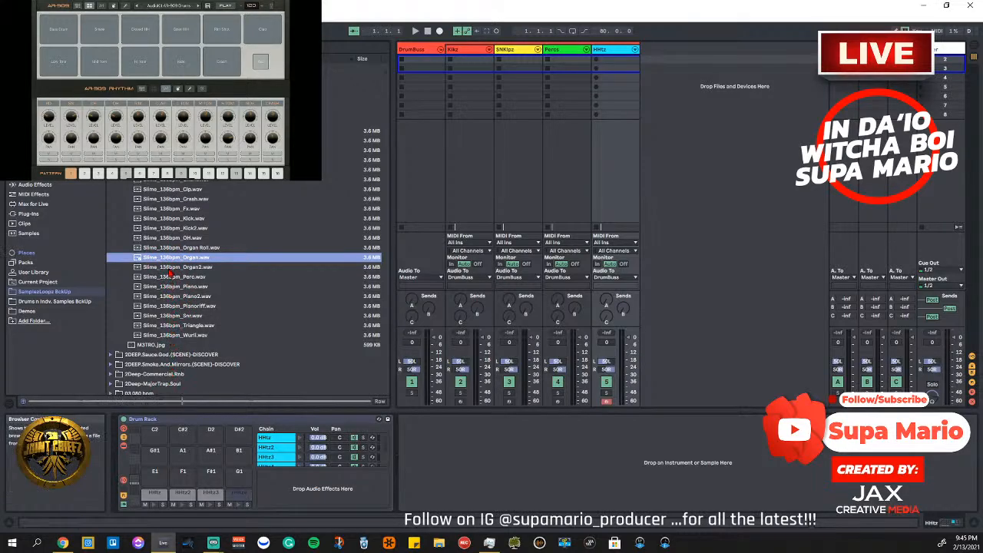
scroll(170, 272, "up", 6)
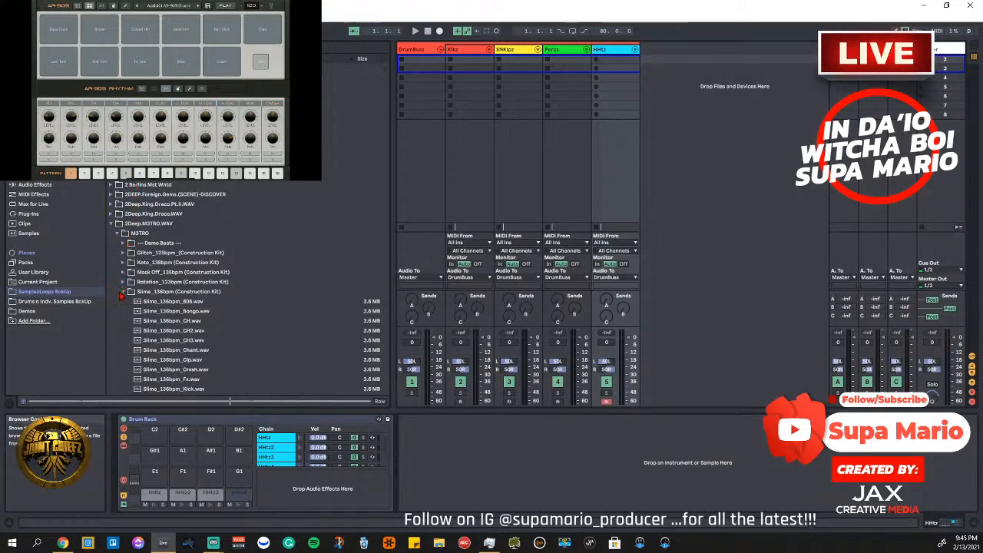
left_click(120, 294)
left_click(113, 224)
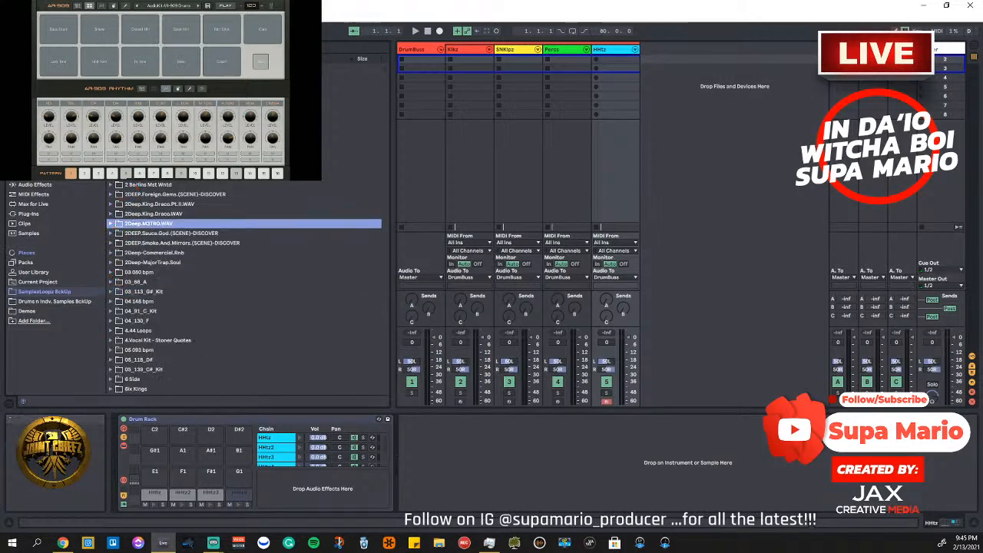
Search the SamplezLoopz BckUp library and locate the Yvngtech Ghetto Blues chord loops in the T R M G Beat Co. packs
left_click(138, 47)
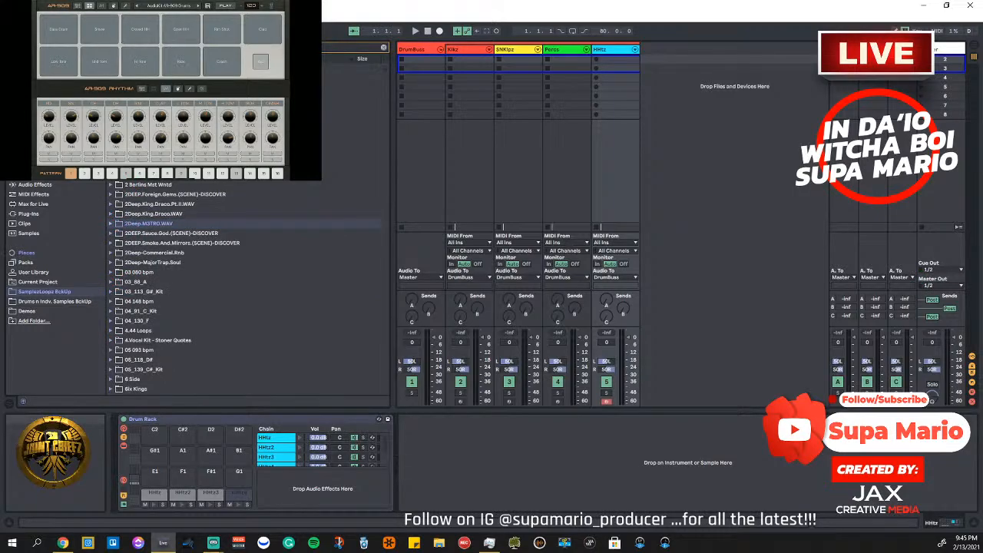
type("hat")
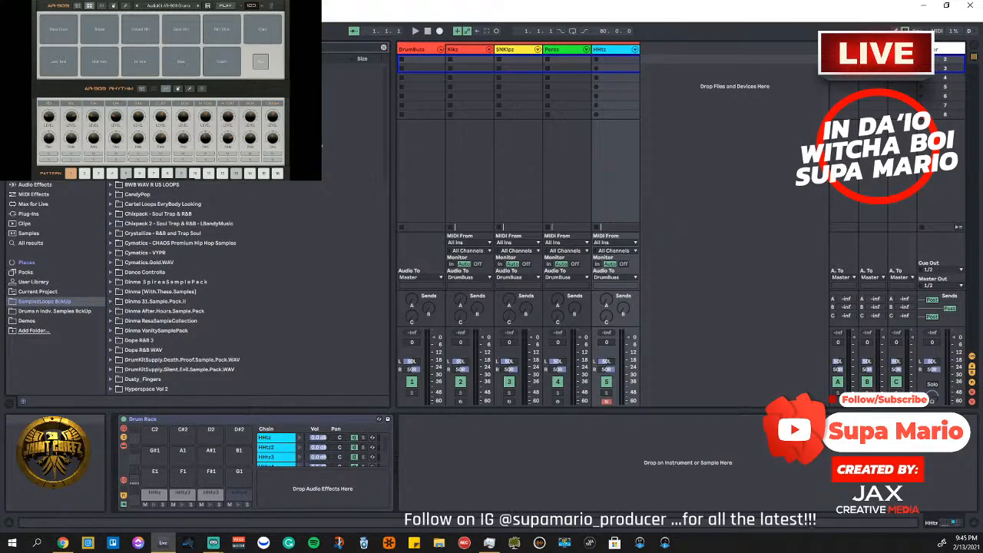
scroll(157, 212, "down", 10)
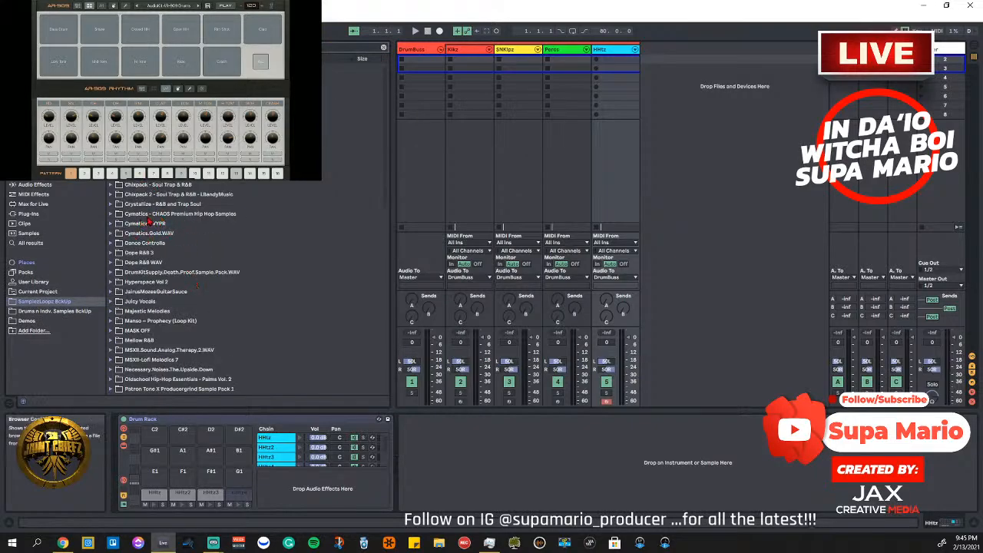
scroll(146, 222, "down", 10)
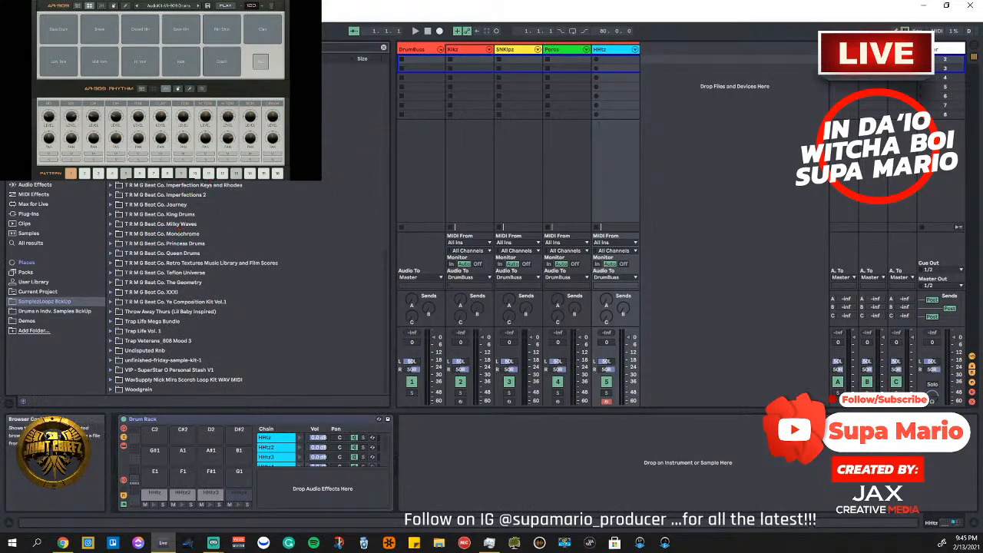
scroll(192, 284, "up", 1)
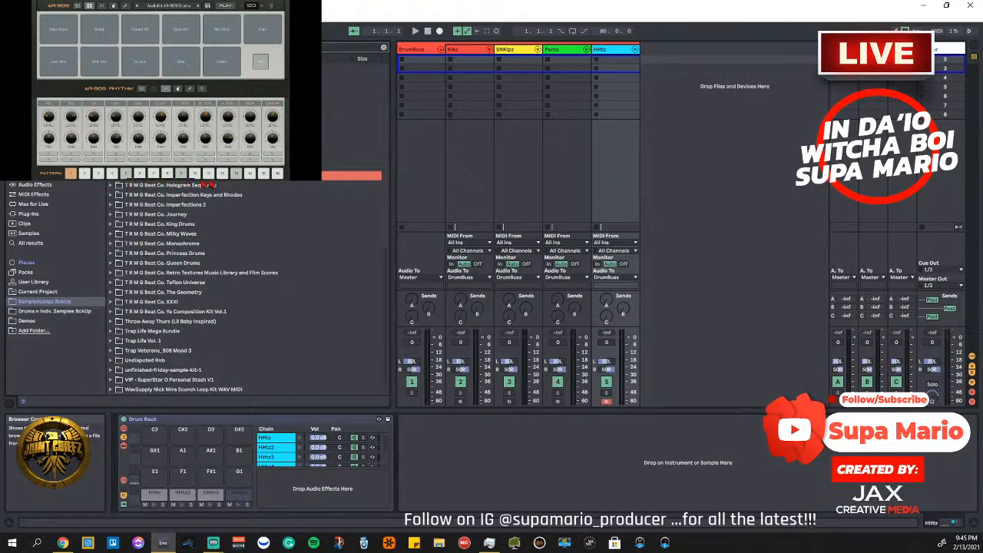
scroll(225, 234, "up", 6)
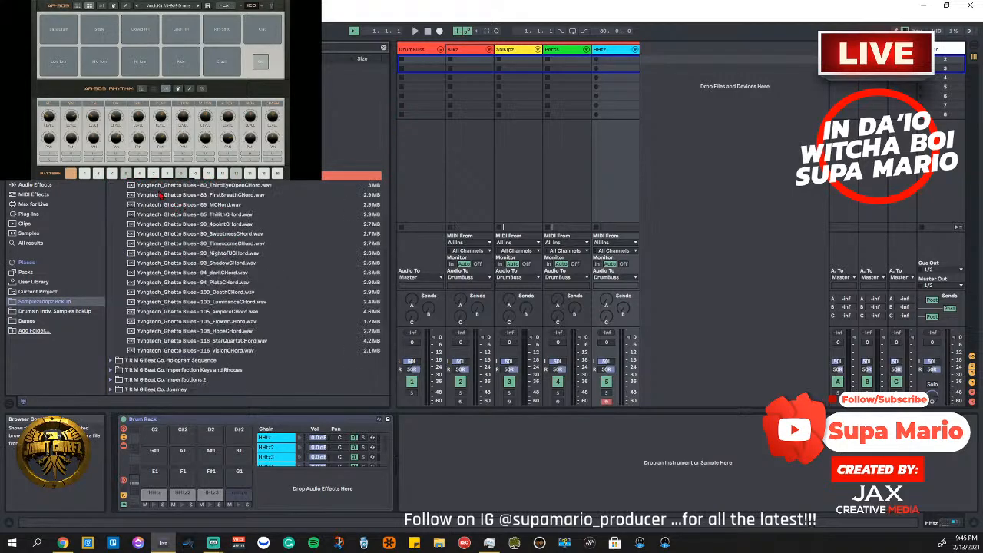
Audition the Yvngtech Ghetto Blues chord loops in order, from 80_ThirdEyeOpenCHord to 108_HopeCHord
left_click(232, 187)
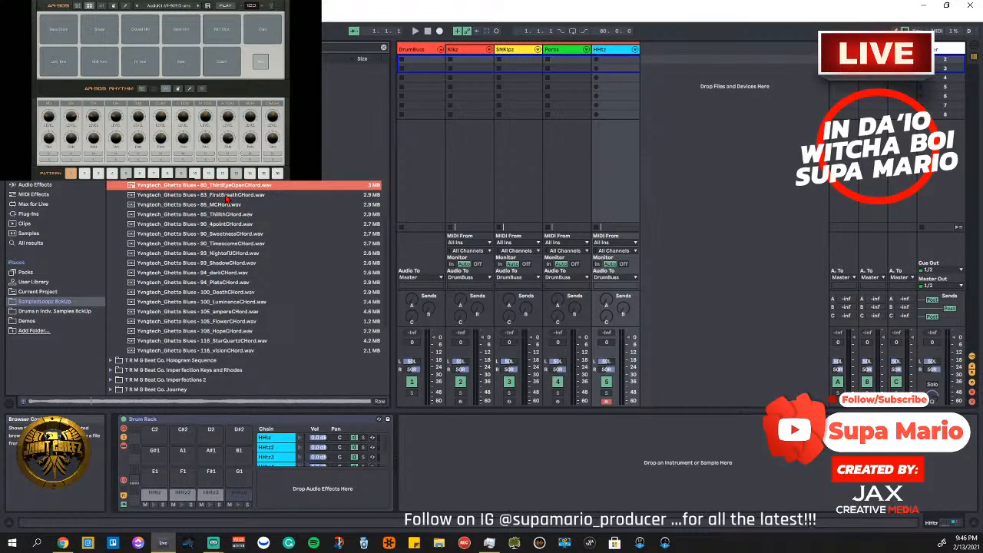
left_click(226, 196)
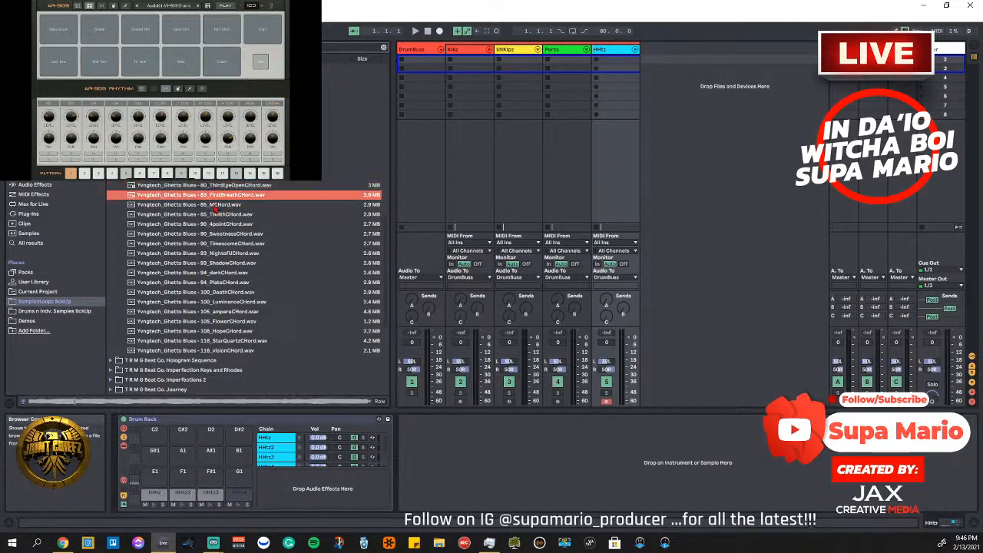
left_click(215, 205)
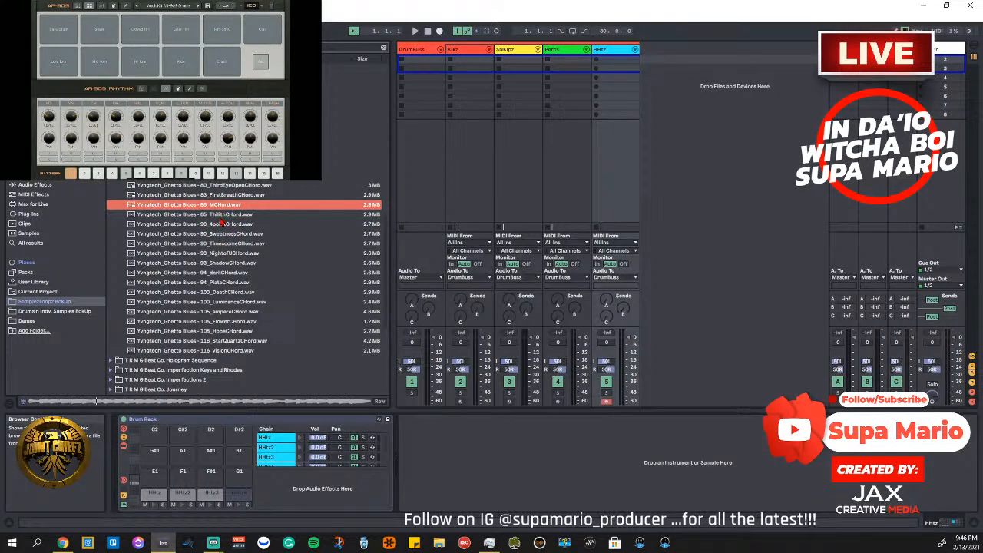
left_click(221, 217)
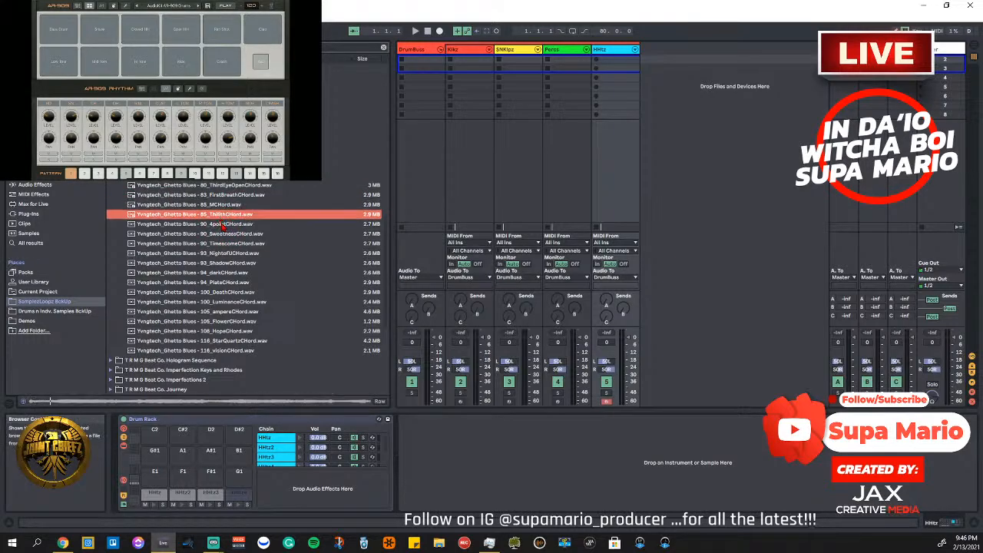
left_click(222, 225)
left_click(229, 234)
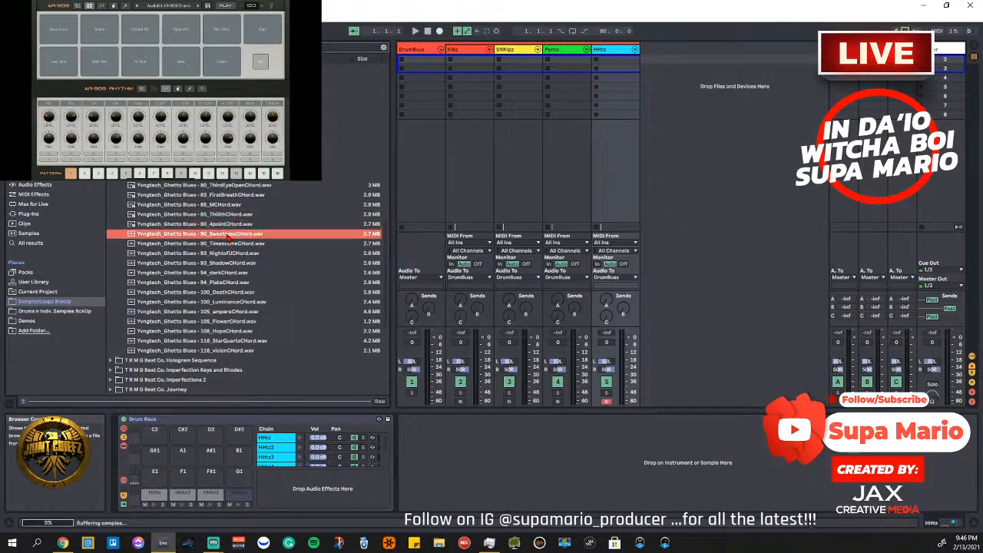
left_click(231, 244)
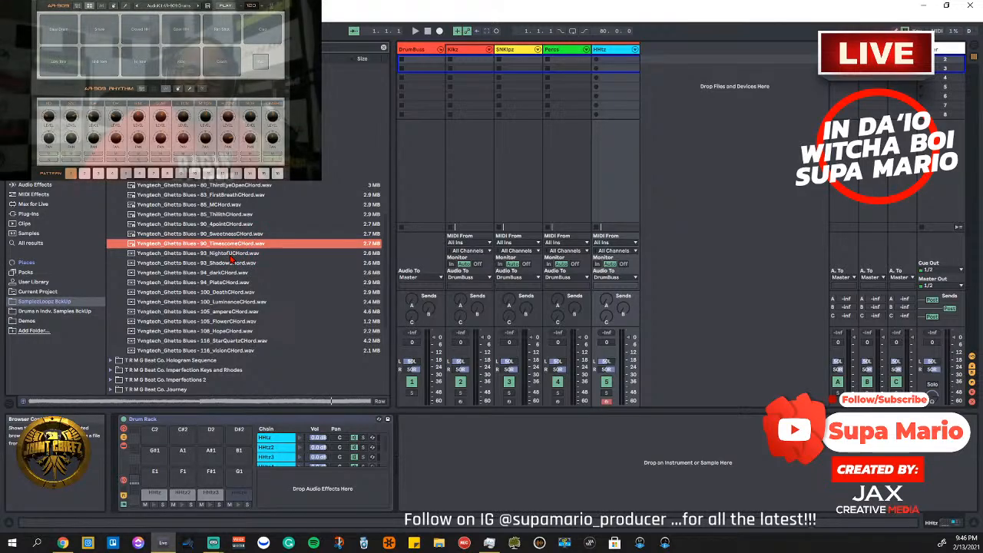
left_click(238, 255)
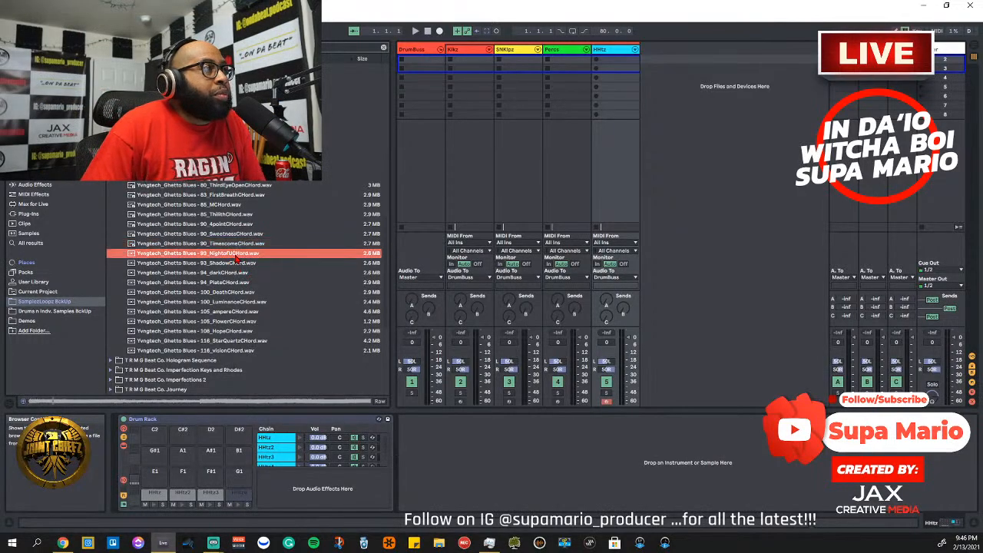
left_click(237, 267)
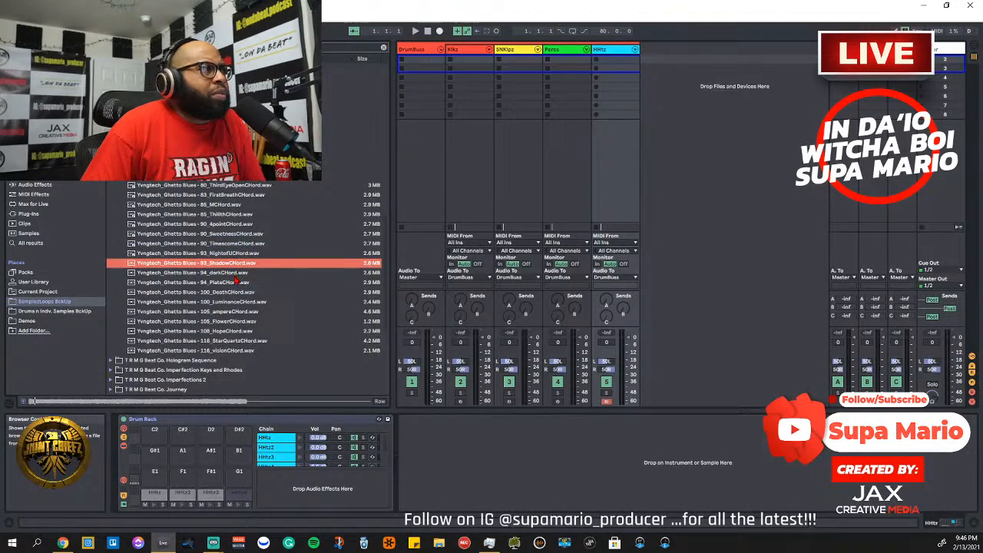
key("Down")
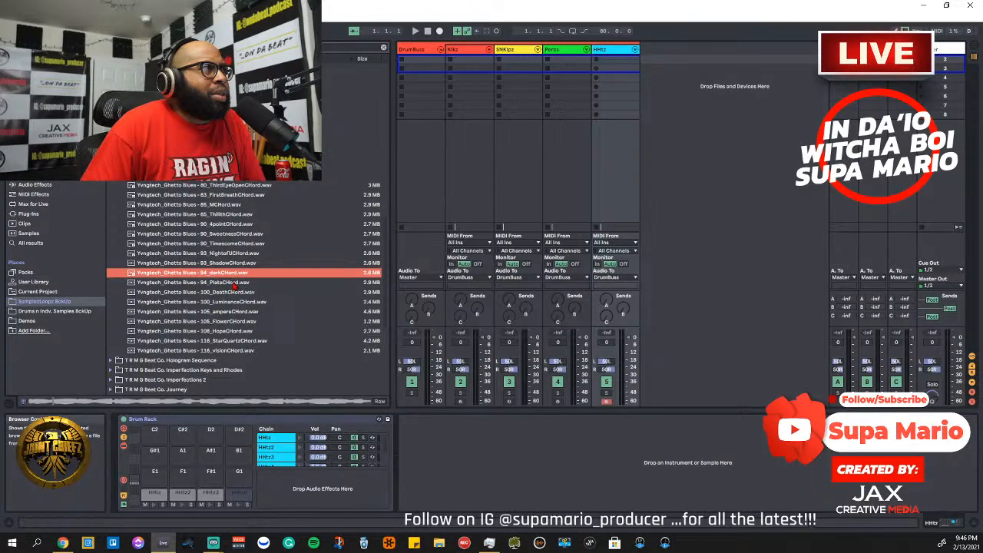
key("Down")
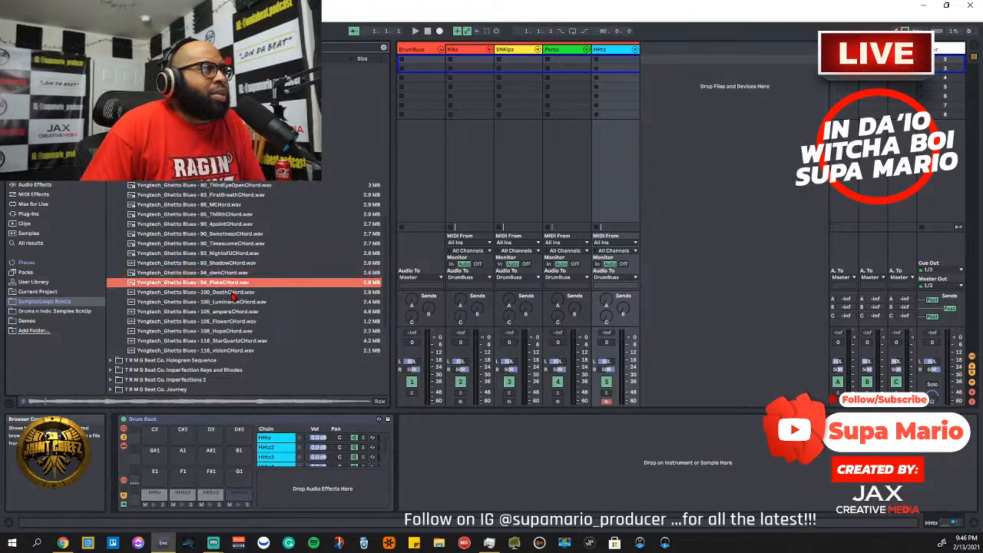
key("Down")
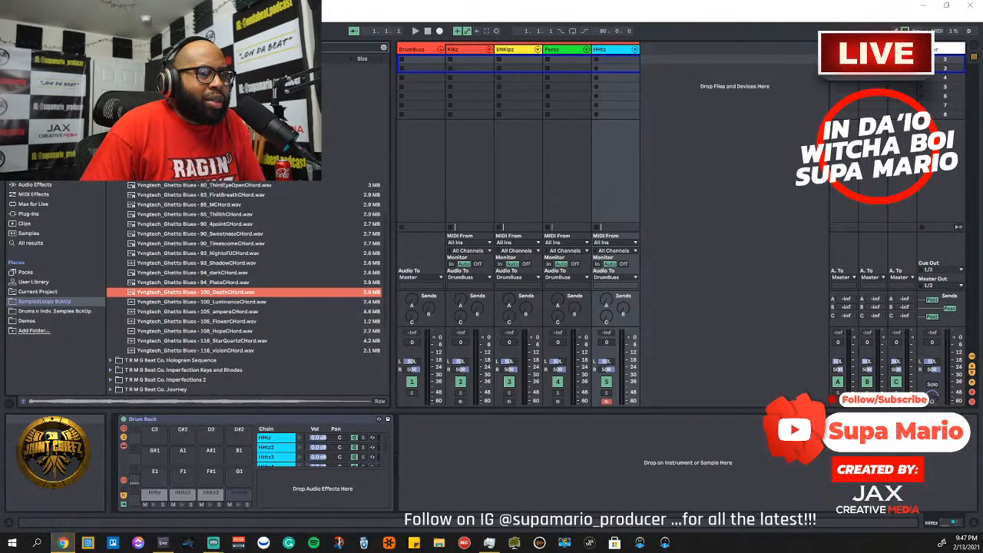
left_click(221, 312)
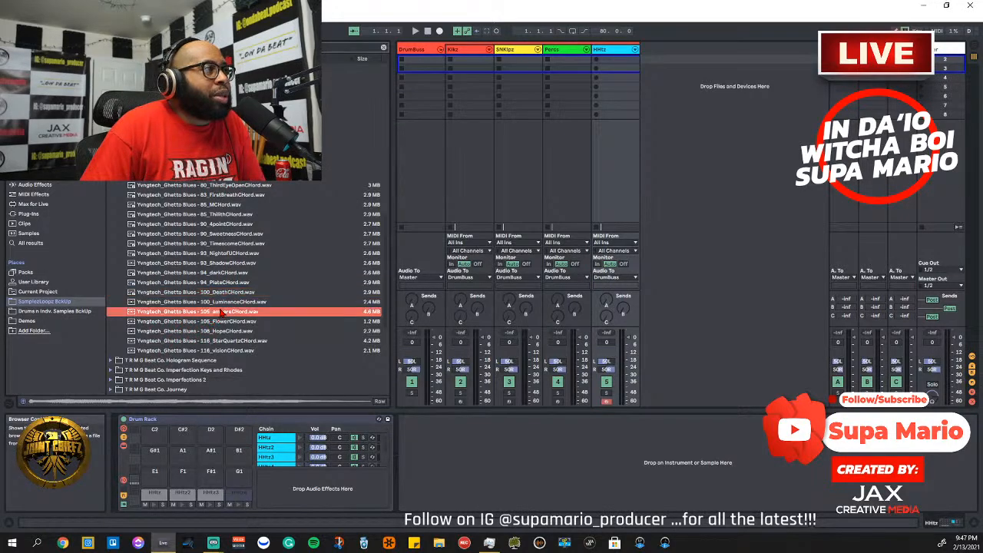
left_click(222, 321)
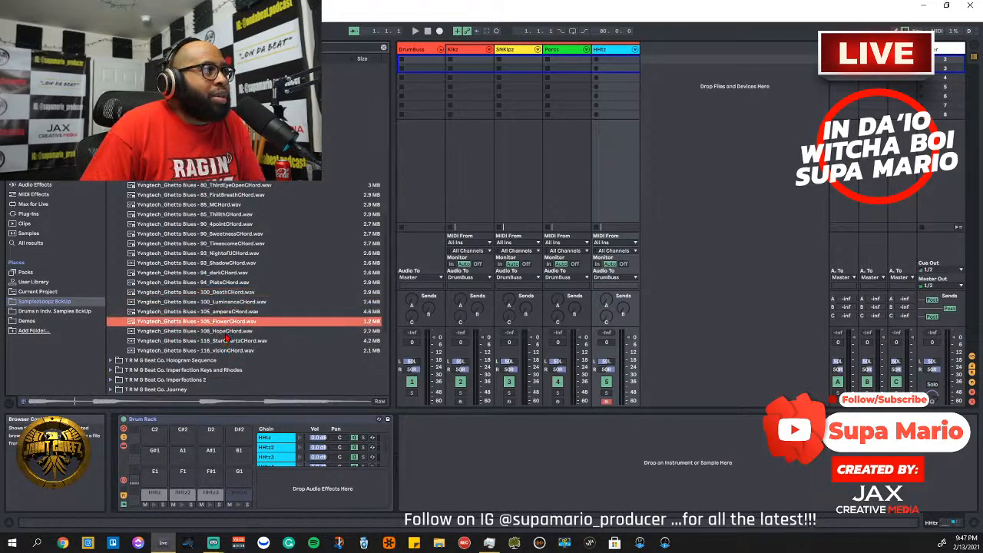
left_click(225, 333)
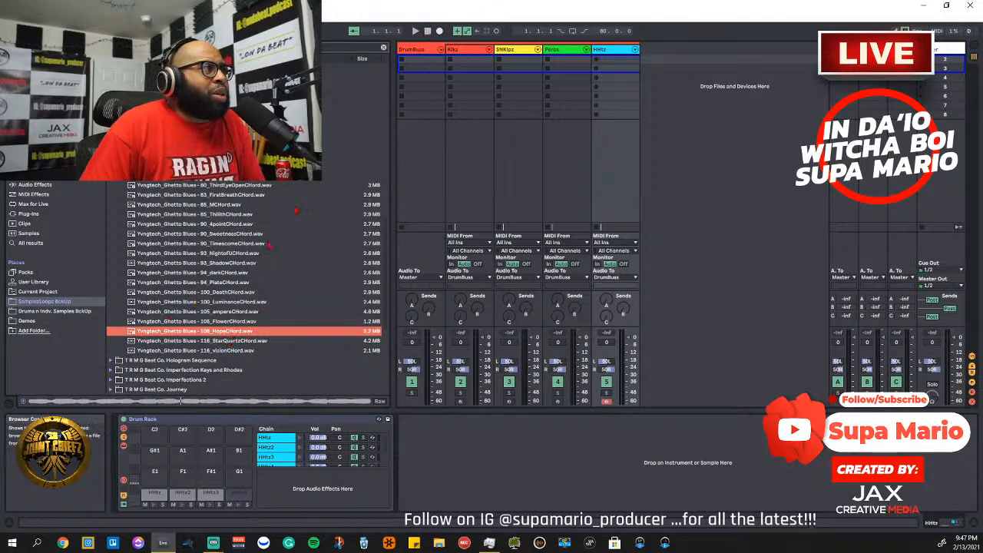
Add the Yvngtech_Ghetto Blues 108_HopeCHord.wav loop as a clip on a new audio track after HHtz
left_click(58, 30)
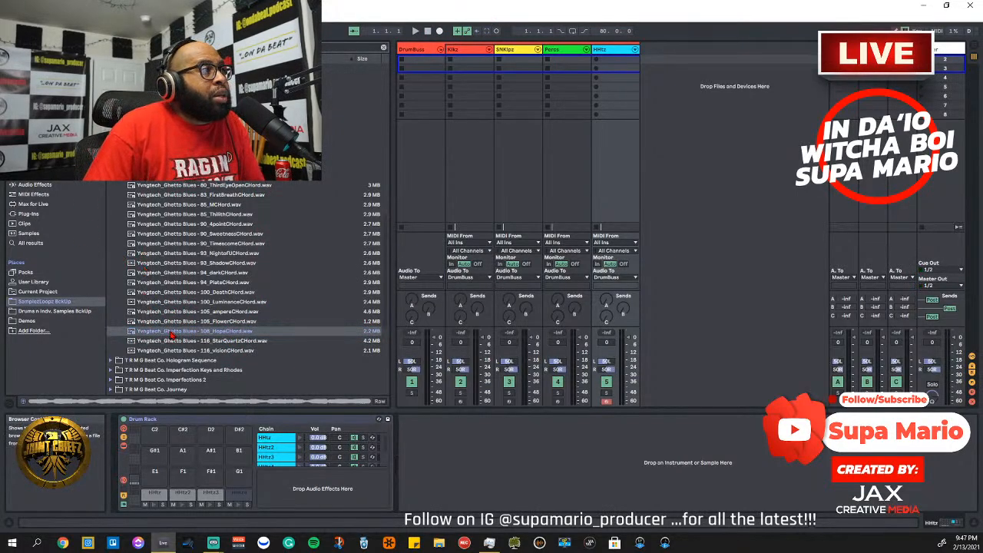
left_click_drag(174, 332, 656, 60)
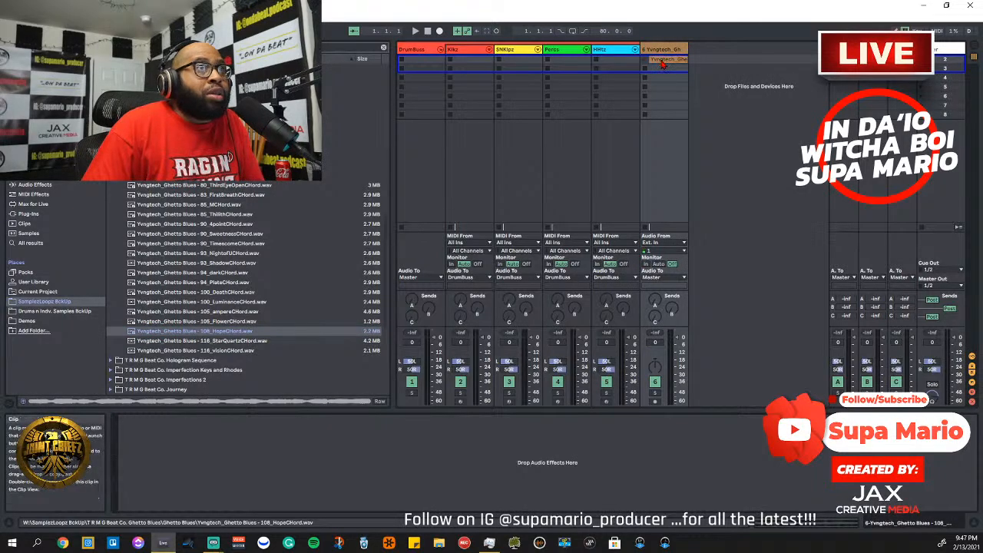
right_click(665, 60)
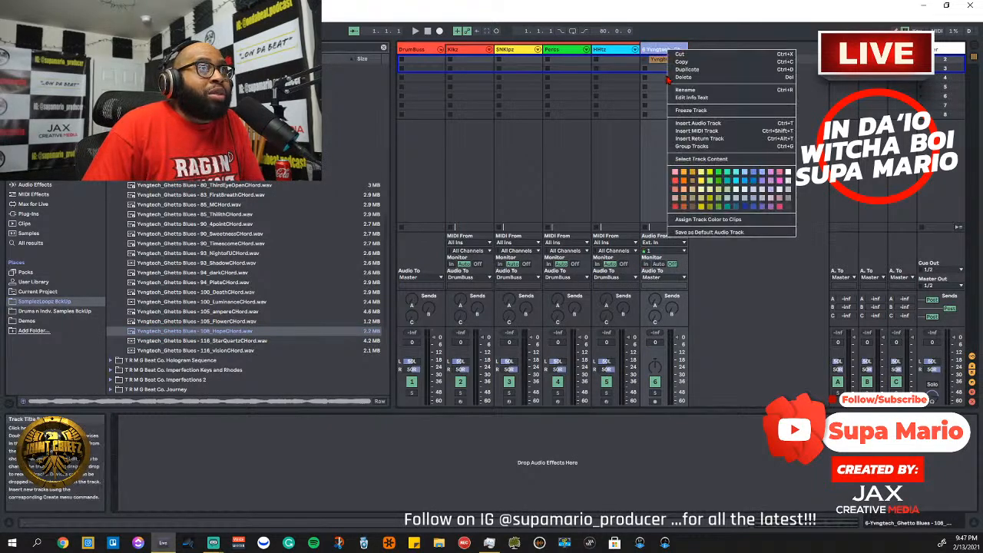
left_click(651, 71)
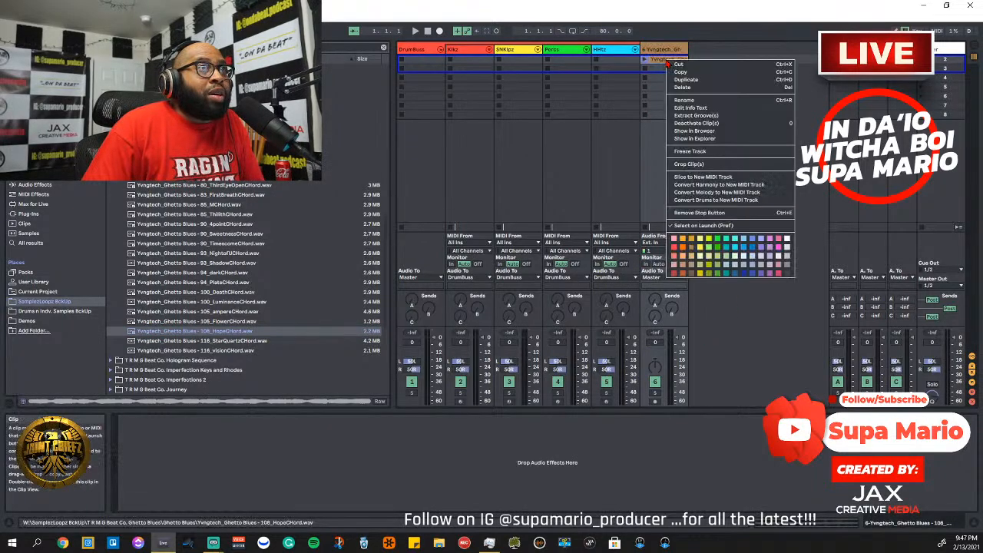
right_click(665, 60)
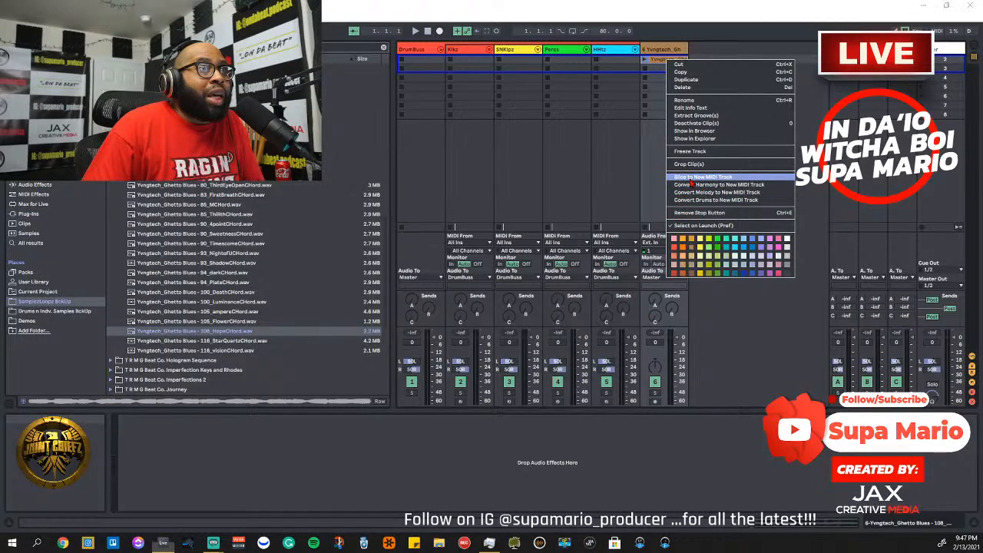
left_click(692, 181)
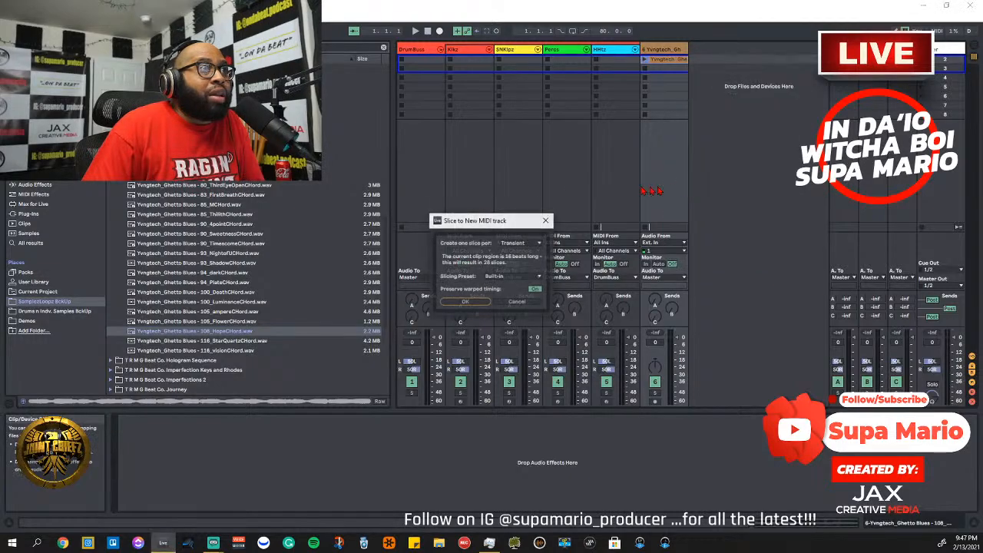
left_click(507, 277)
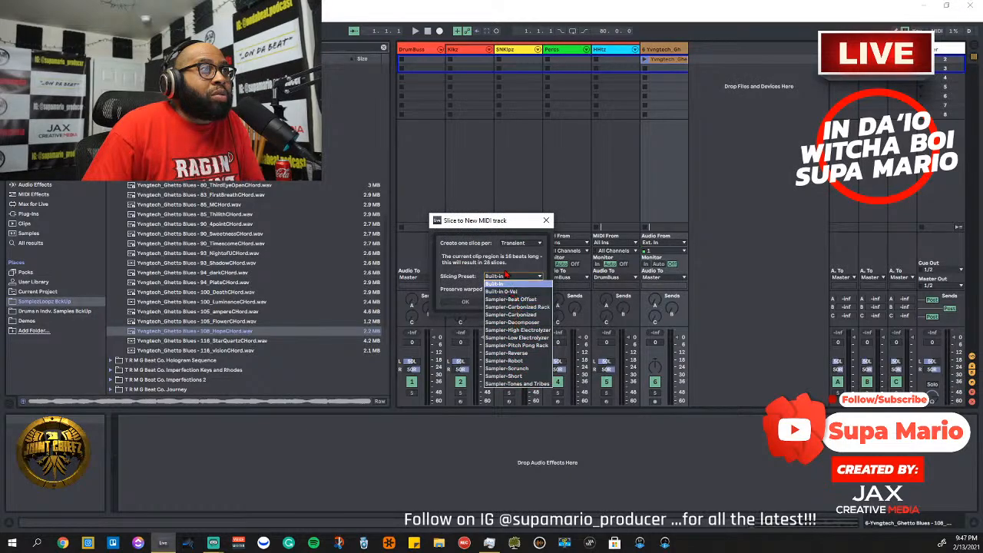
left_click(517, 245)
left_click(517, 244)
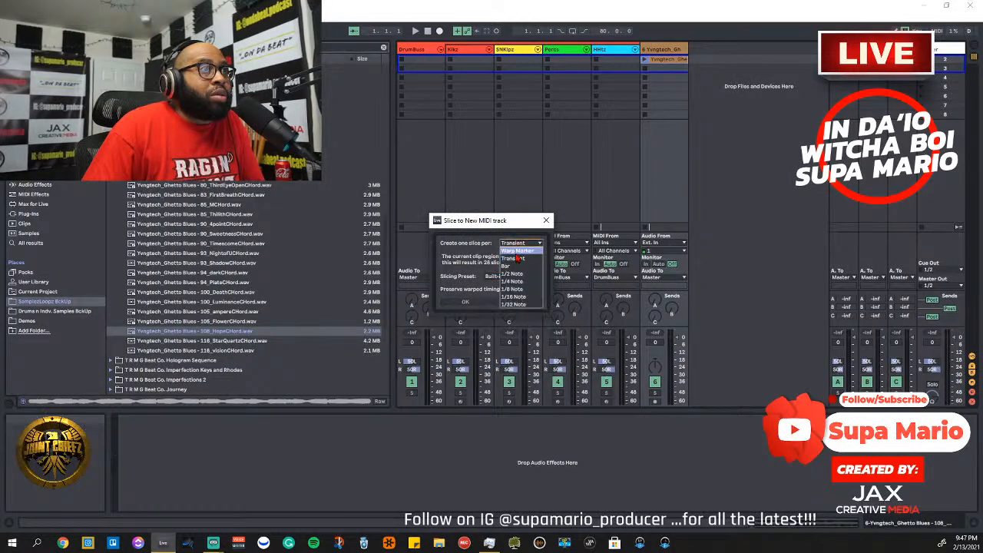
left_click(518, 258)
left_click(509, 277)
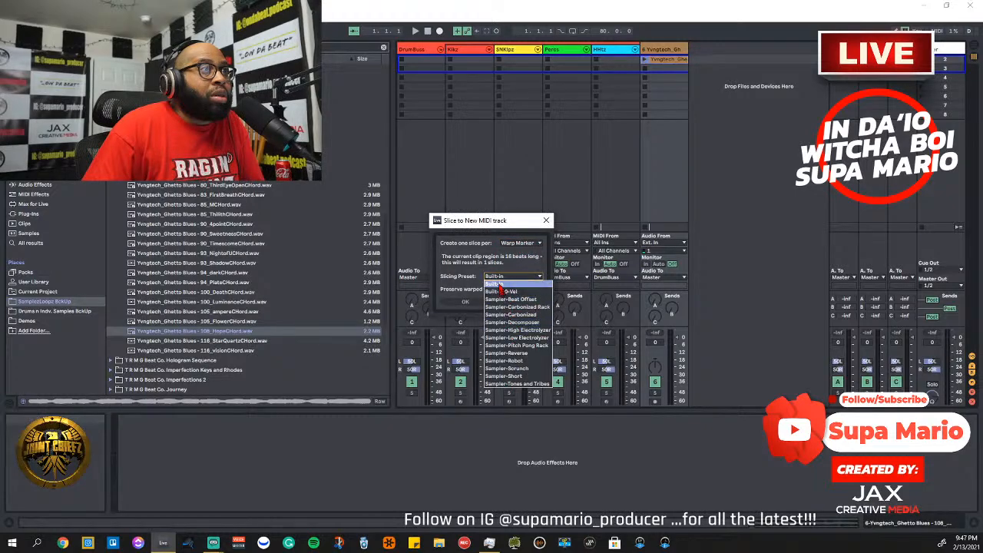
left_click(480, 260)
left_click(517, 302)
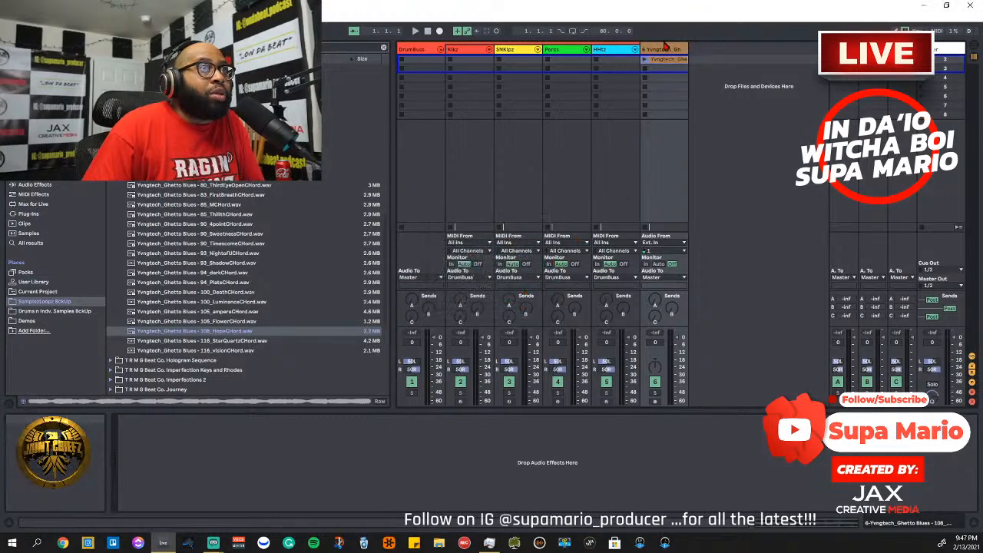
Play the HopeCHord clip and insert a warp marker at 1.3 in its waveform
double_click(670, 62)
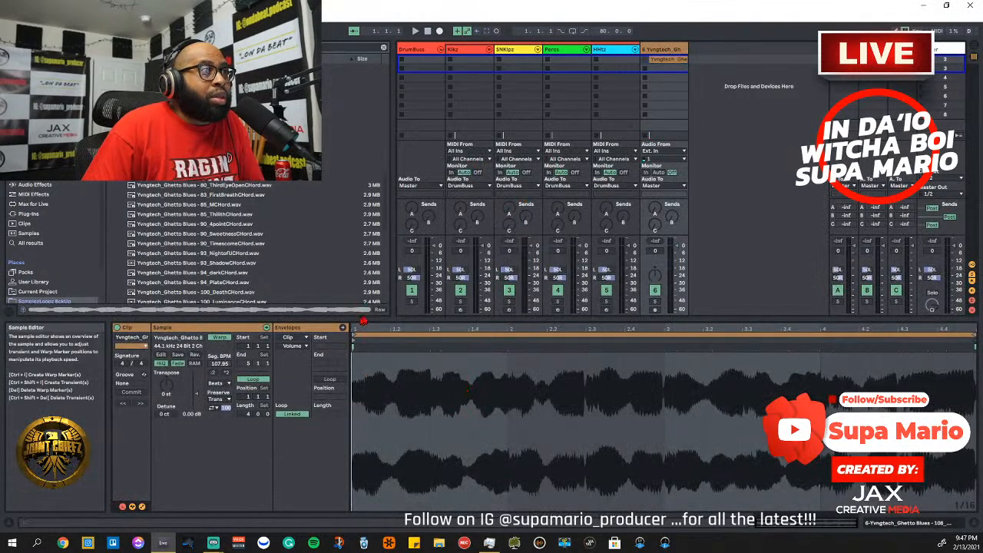
left_click(645, 60)
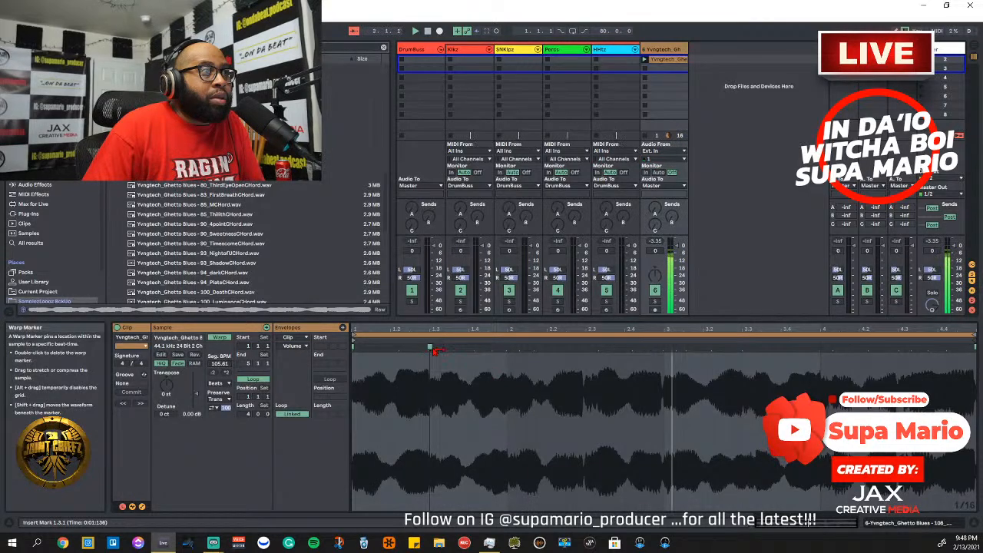
left_click_drag(440, 348, 431, 348)
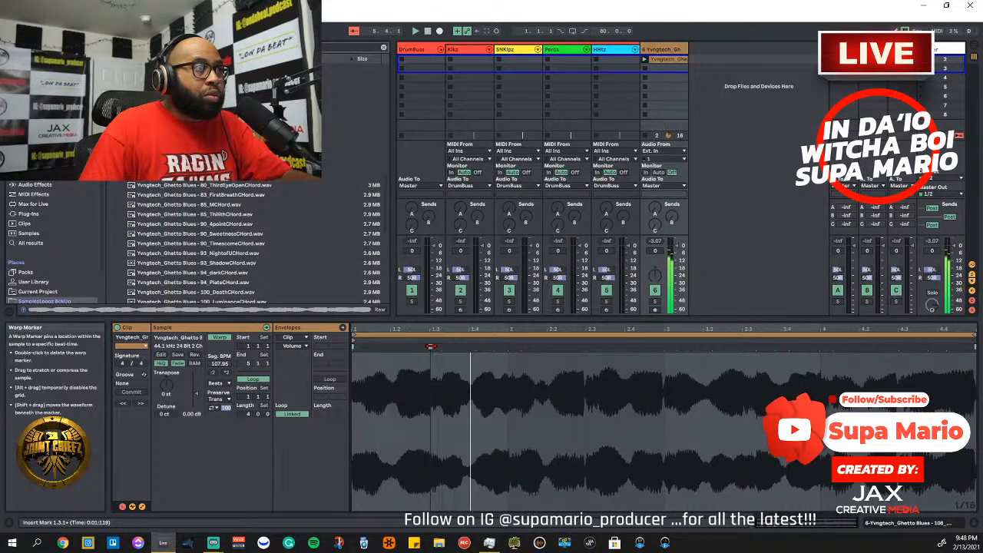
left_click_drag(432, 348, 428, 347)
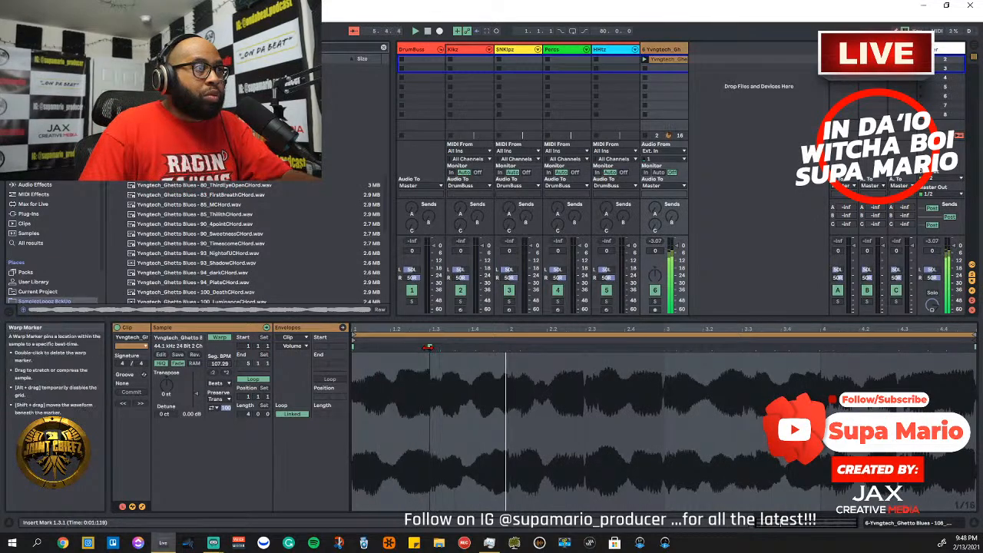
Insert further warp markers in the HopeCHord clip at 2, 2.3, 3, 3.3 and 4
double_click(507, 348)
key("space")
mouse_move(507, 348)
left_mouse_down()
mouse_move(517, 348)
mouse_move(507, 348)
left_mouse_up()
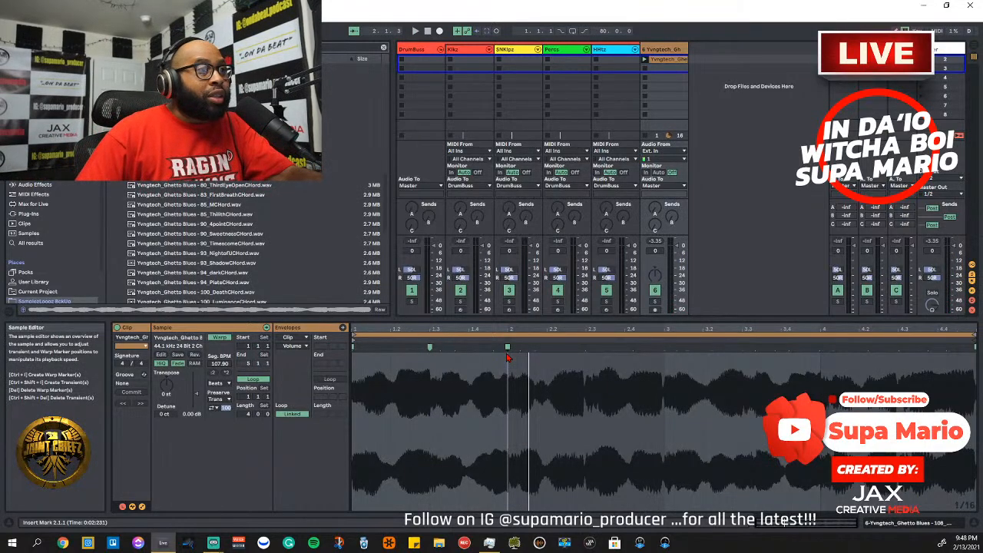
double_click(586, 345)
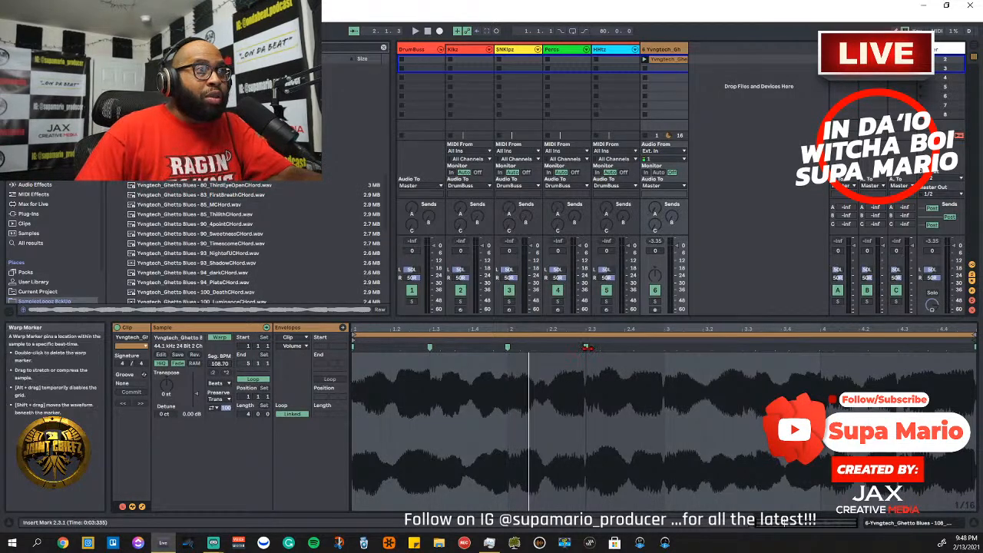
double_click(663, 347)
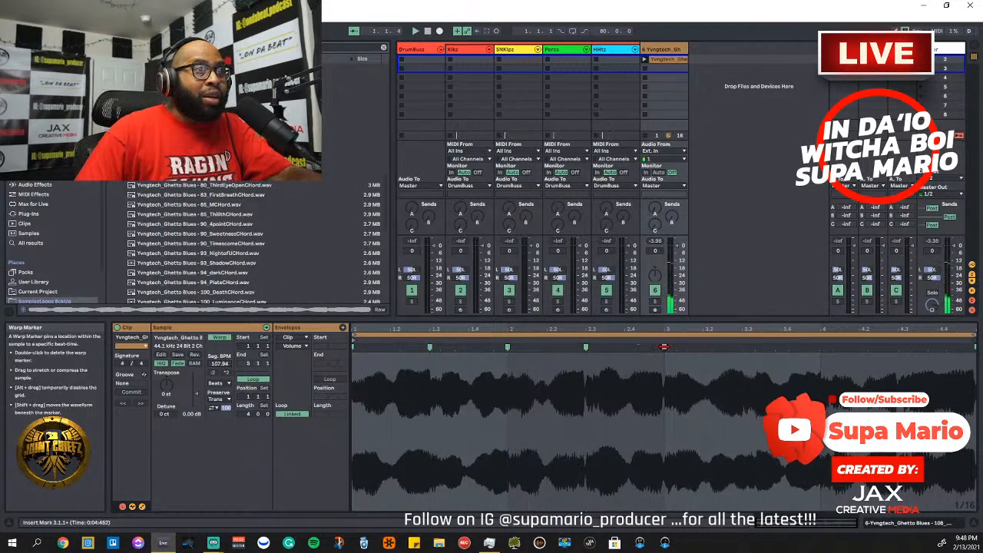
double_click(822, 347)
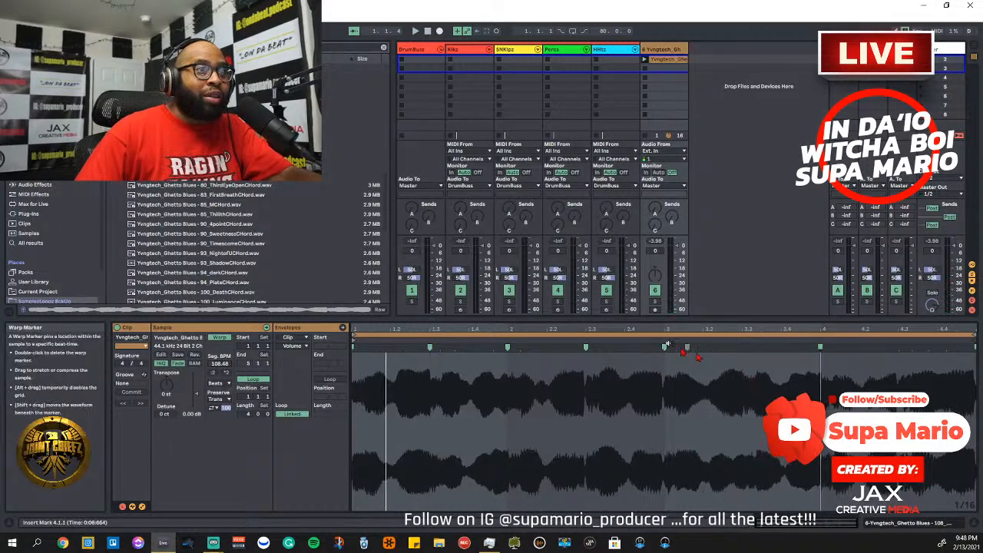
left_click(604, 330)
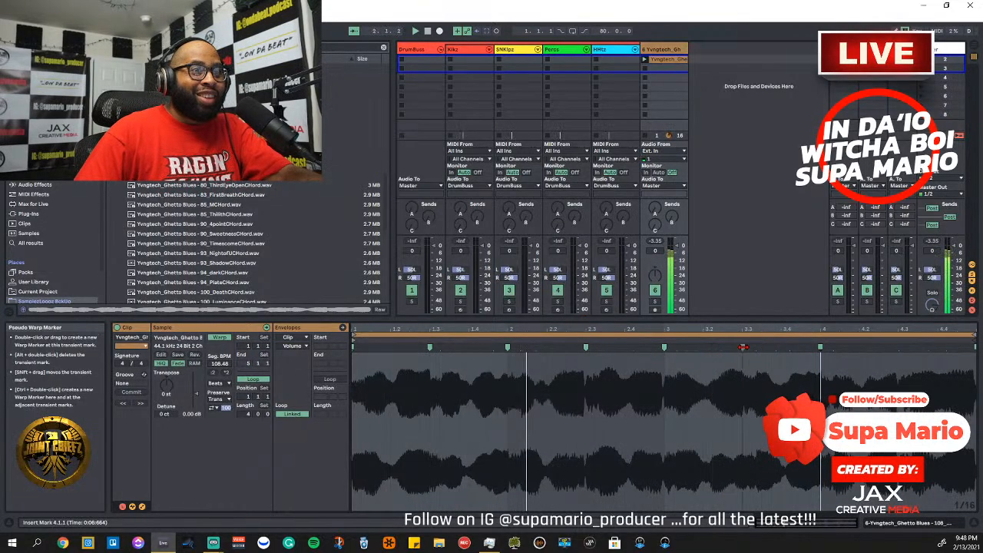
double_click(743, 347)
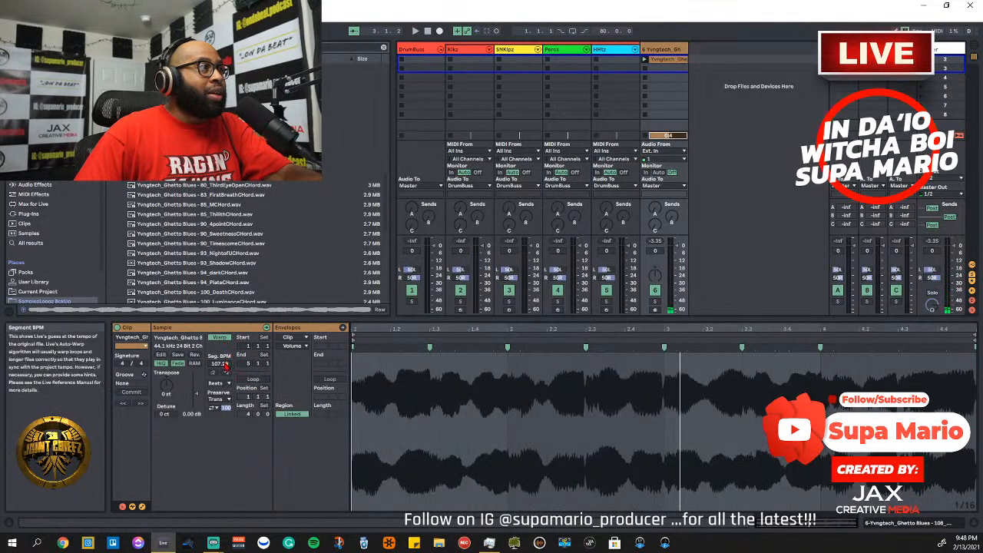
Set the clip's segment BPM to 108 and its warp mode to Complex
left_click(226, 366)
type("1108")
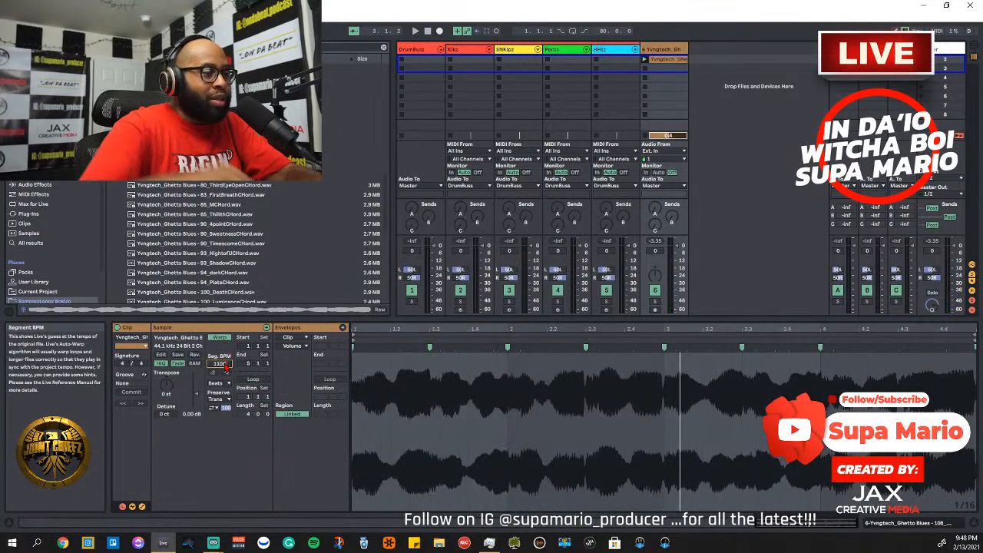
key("Return")
left_click(225, 371)
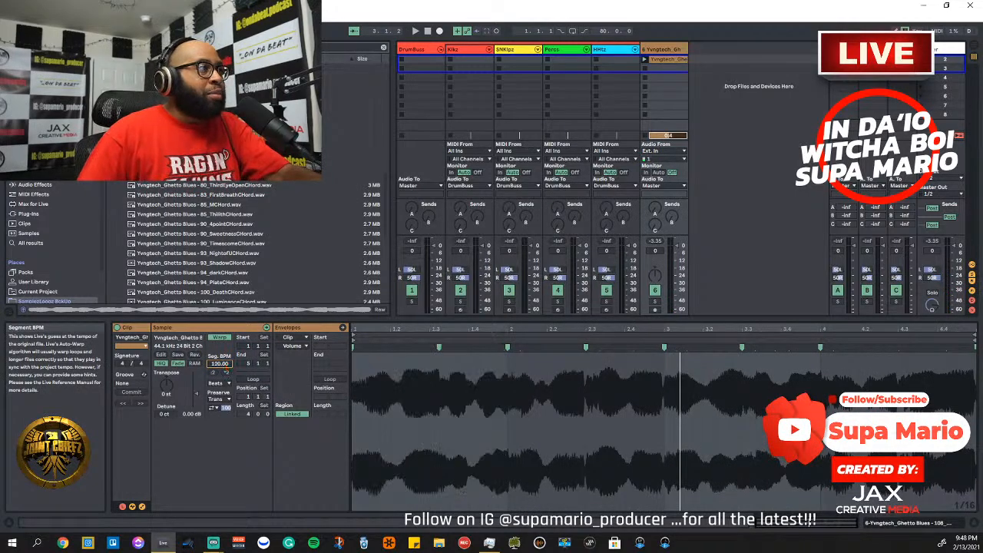
type("108")
key("Return")
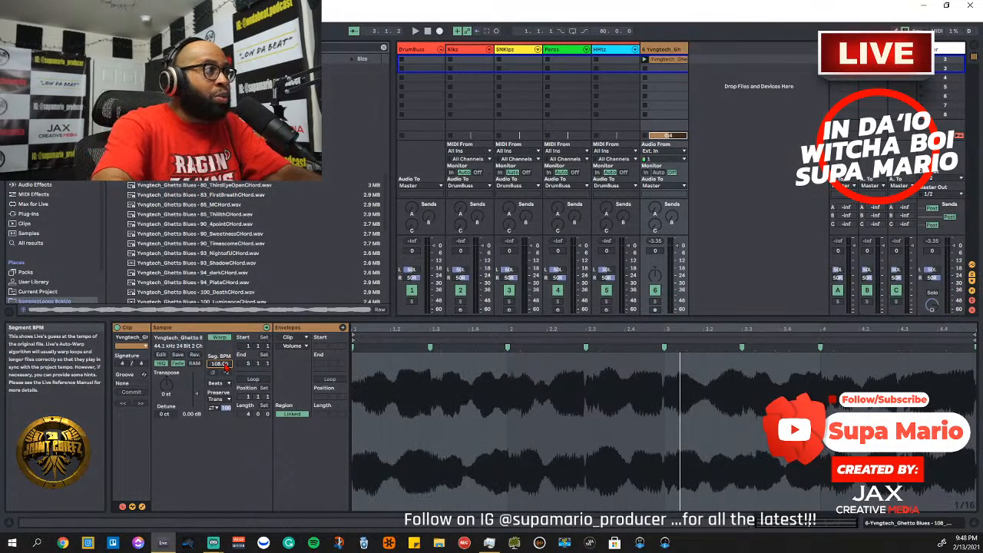
left_click(220, 383)
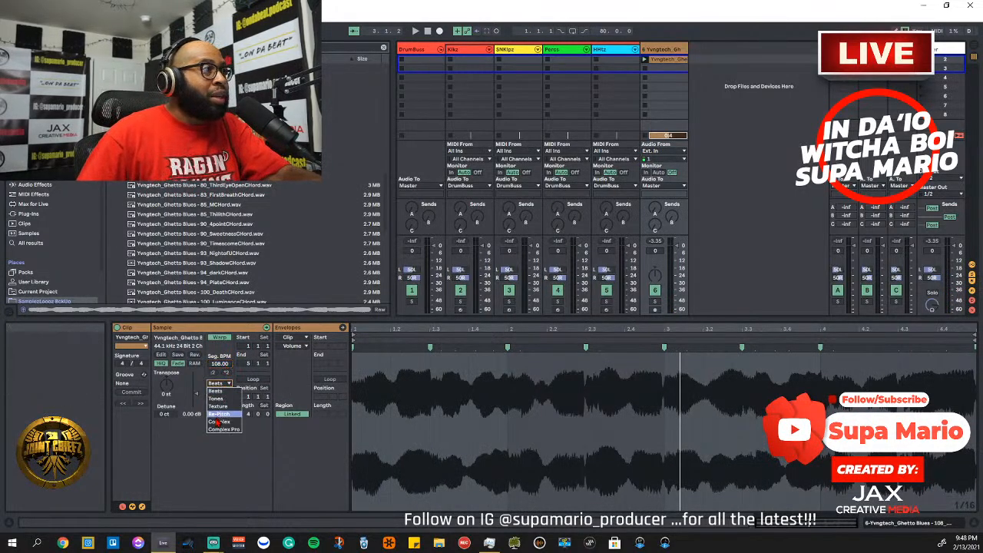
left_click(221, 419)
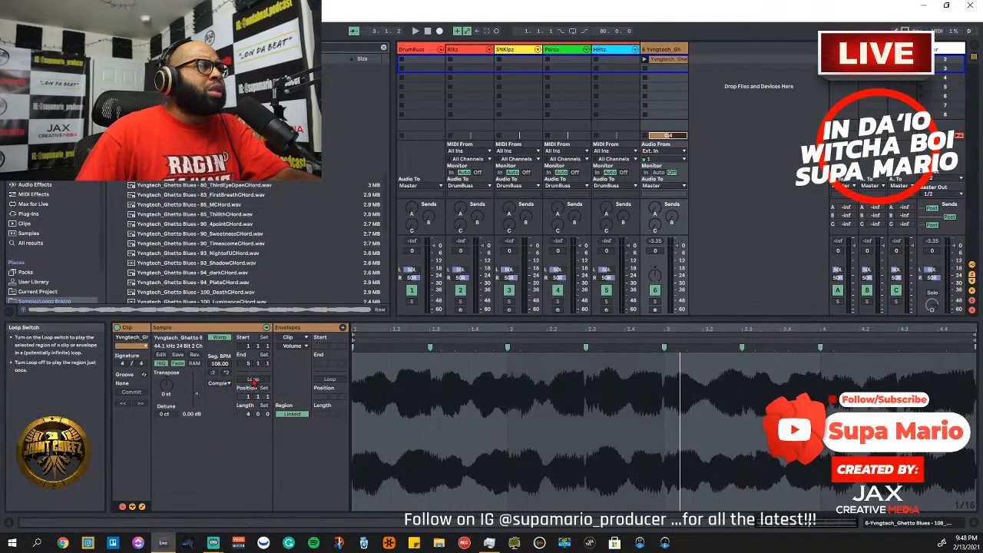
Turn on looping for the clip and insert a warp marker at 4.3 during playback
left_click(253, 379)
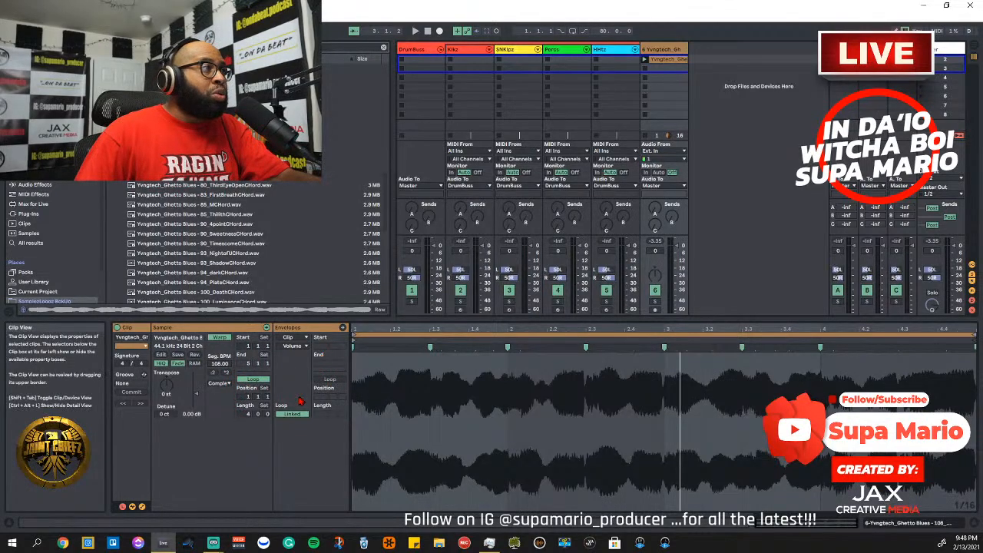
key("space")
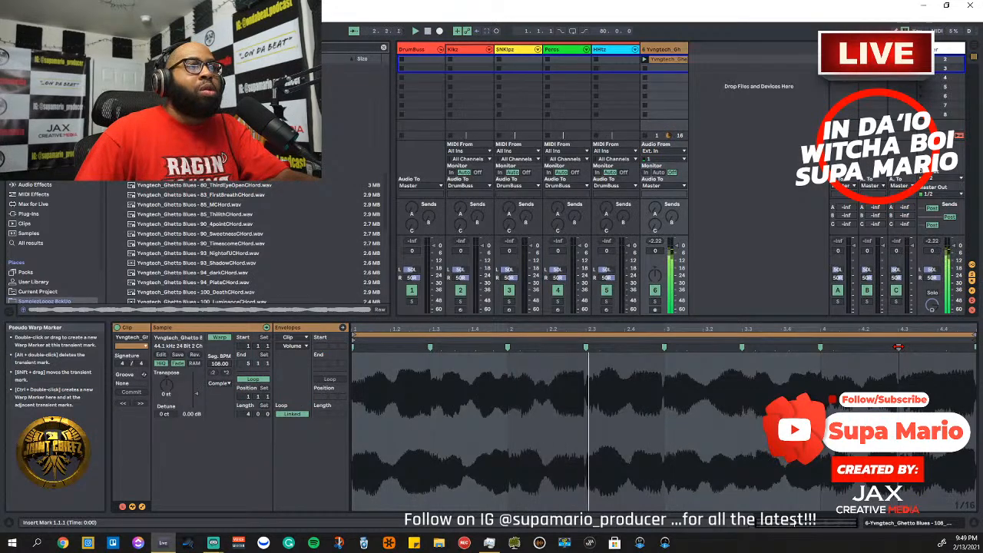
double_click(898, 347)
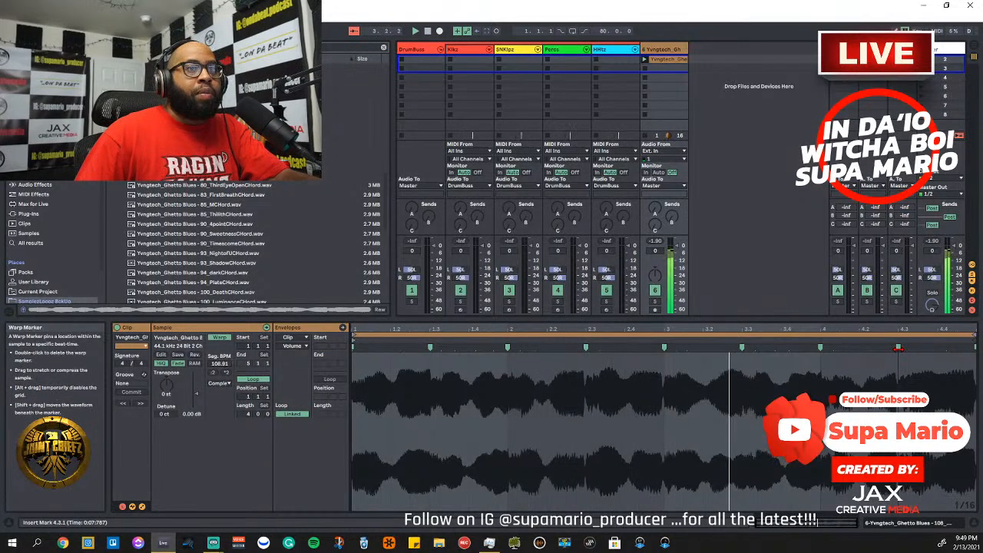
Try converting the chord clip's melody to a new MIDI track, and delete the resulting track
right_click(487, 398)
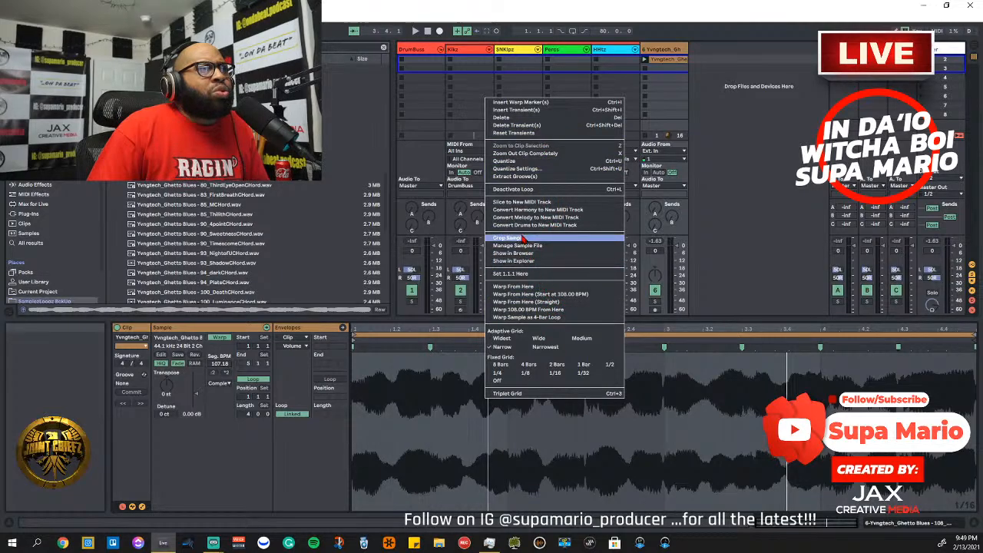
left_click(542, 219)
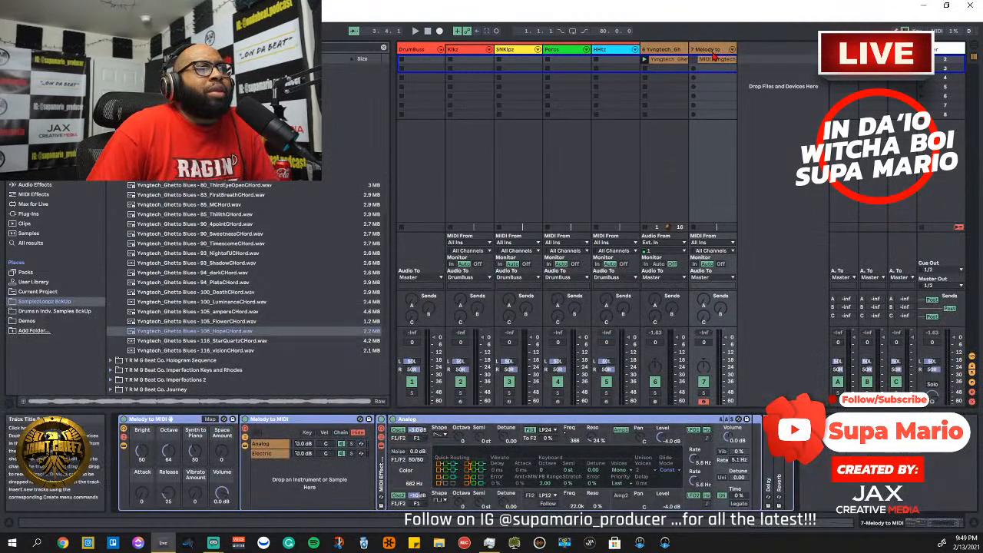
right_click(714, 54)
left_click(728, 79)
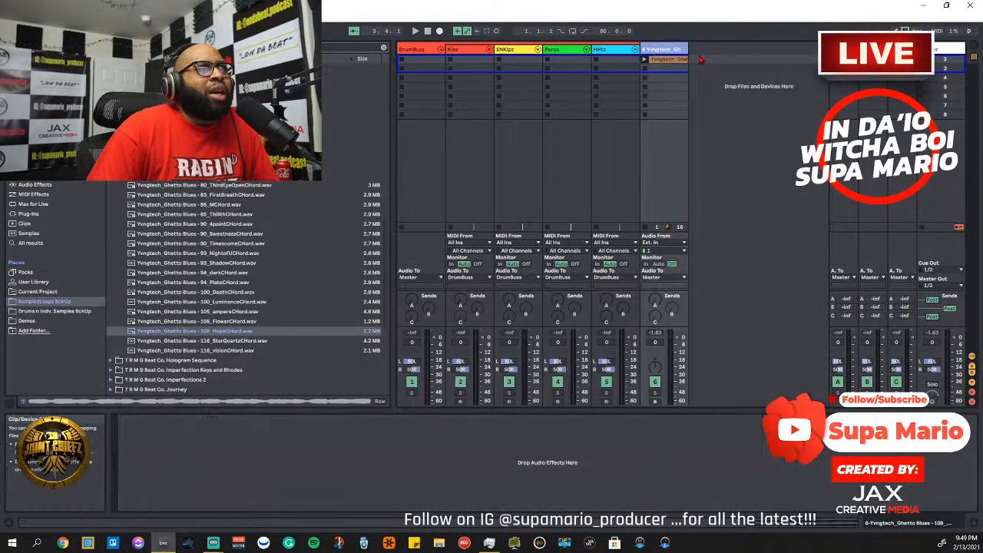
Slice the HopeCHord clip to a new MIDI track with one slice per warp marker and the Built-in slicing preset
right_click(680, 51)
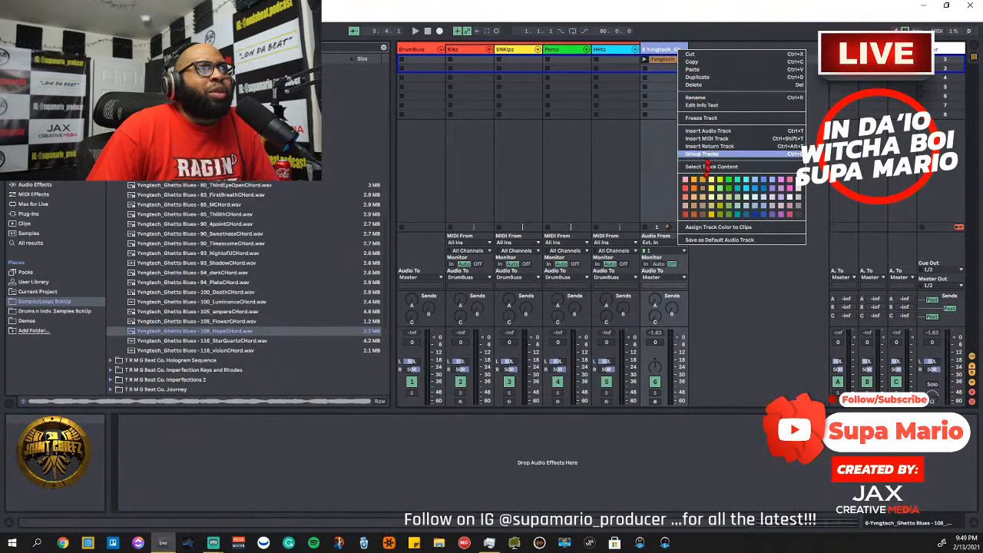
left_click(661, 61)
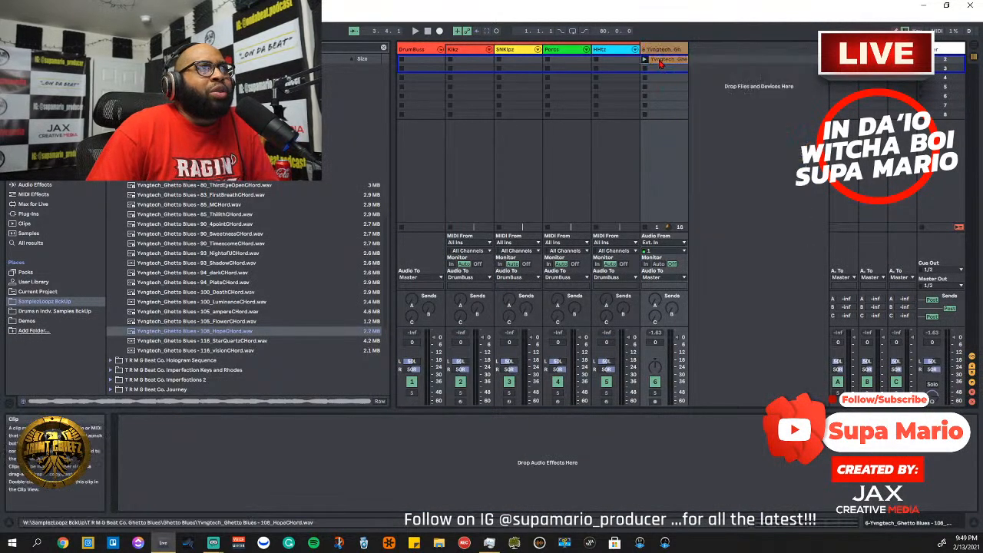
double_click(670, 61)
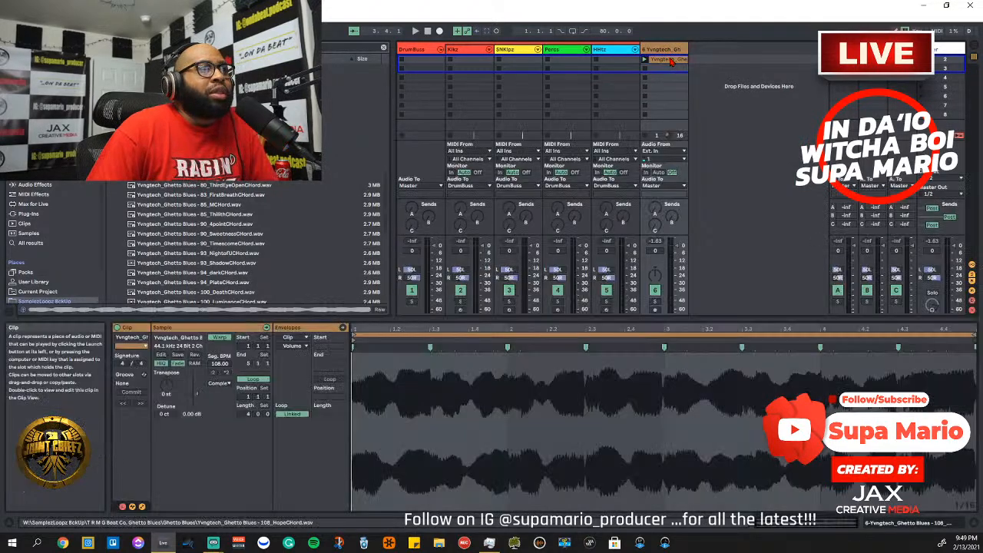
right_click(601, 384)
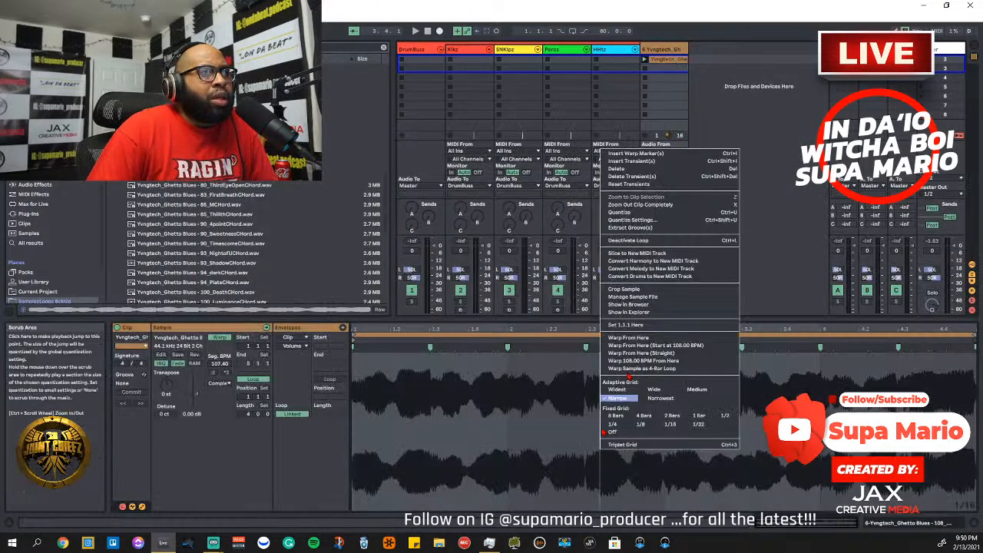
left_click(642, 253)
left_click(542, 275)
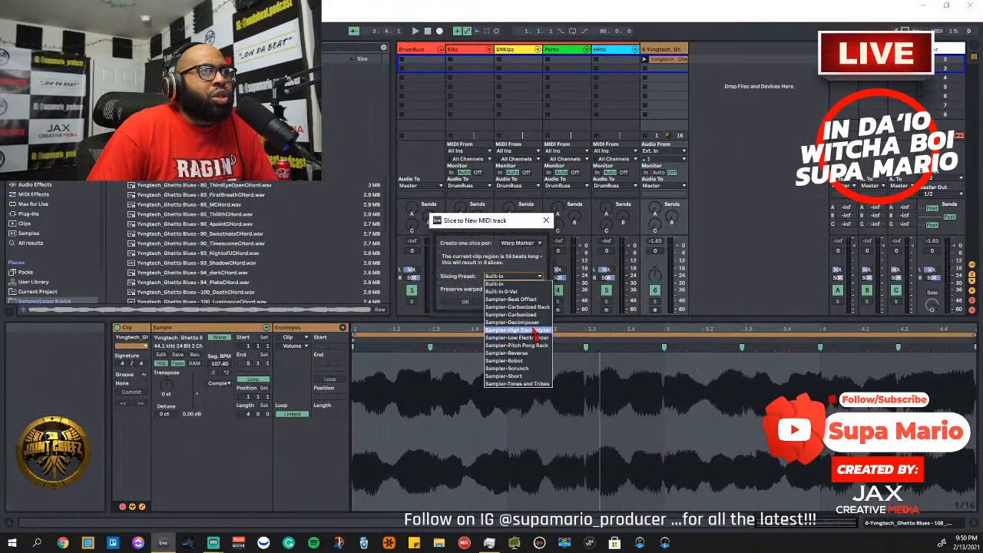
left_click(500, 284)
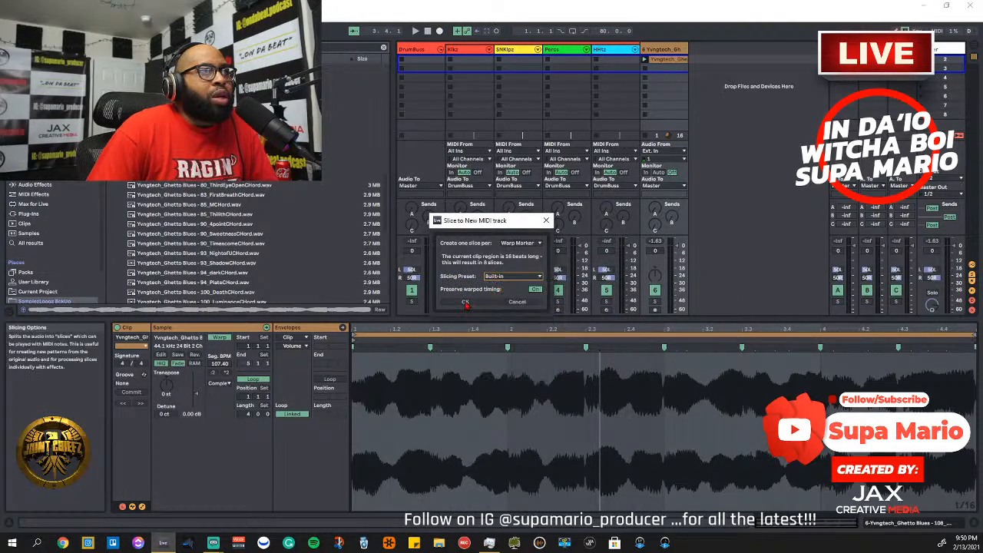
left_click(465, 303)
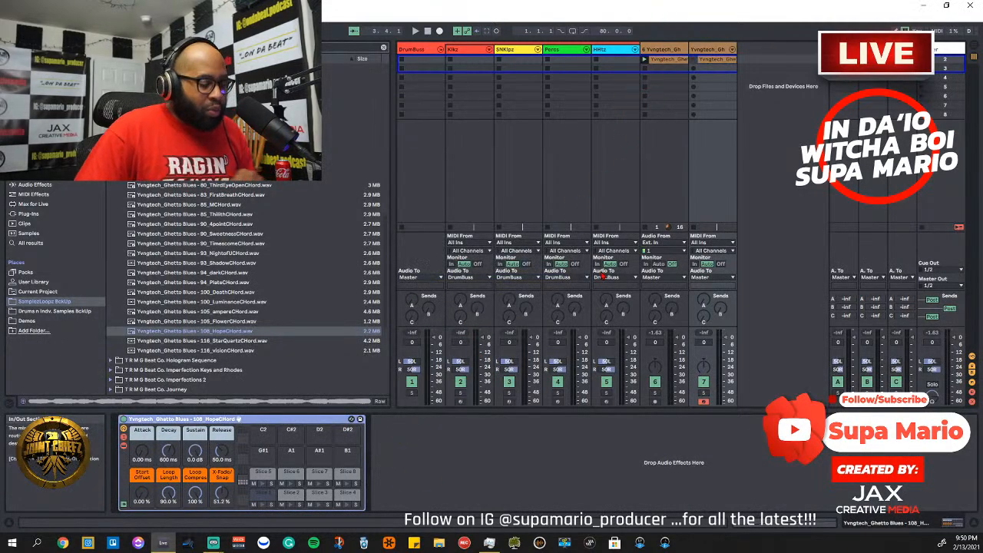
Capture the played MIDI as a clip on the sliced track, and delete both that clip and the generated slice clip
key("ctrl+shift+c")
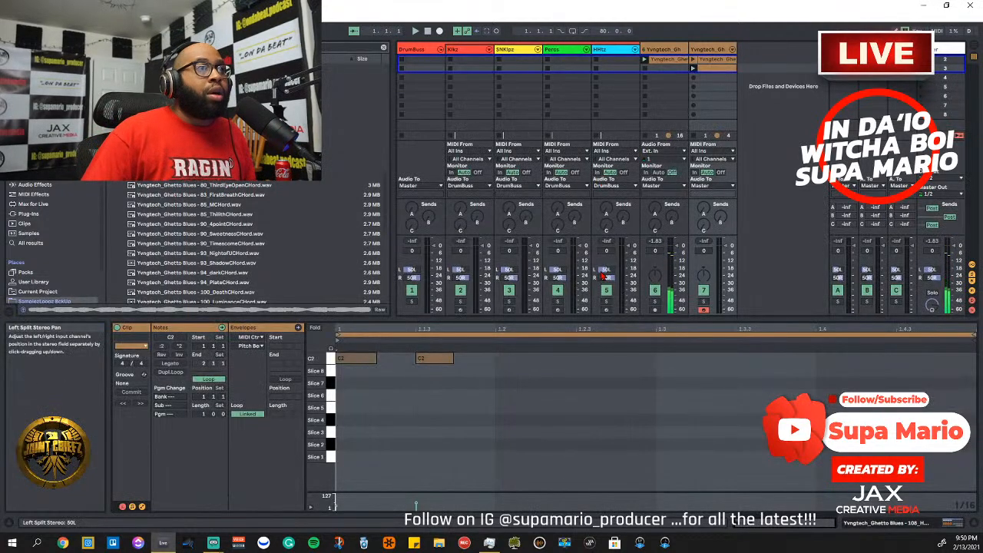
right_click(724, 68)
left_click(735, 73)
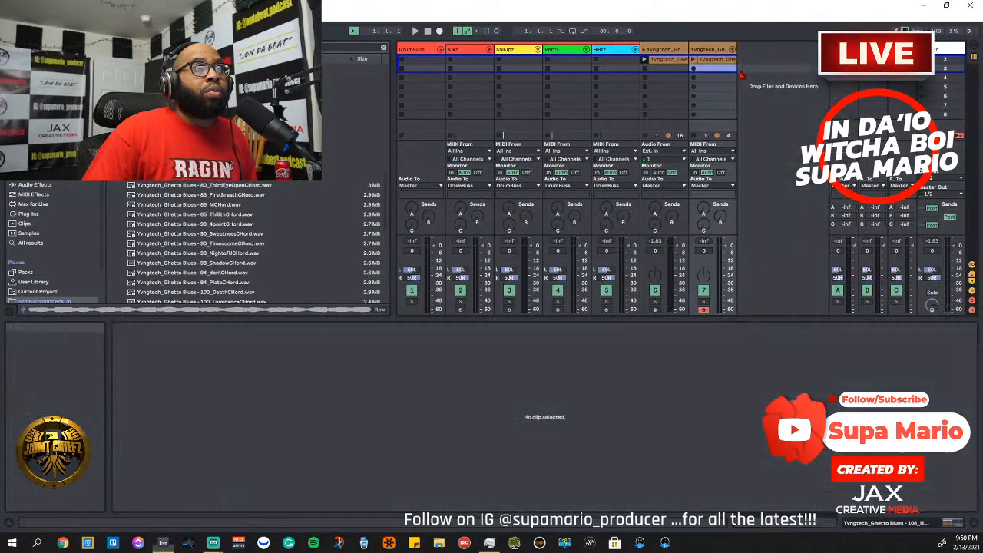
right_click(723, 60)
left_click(735, 72)
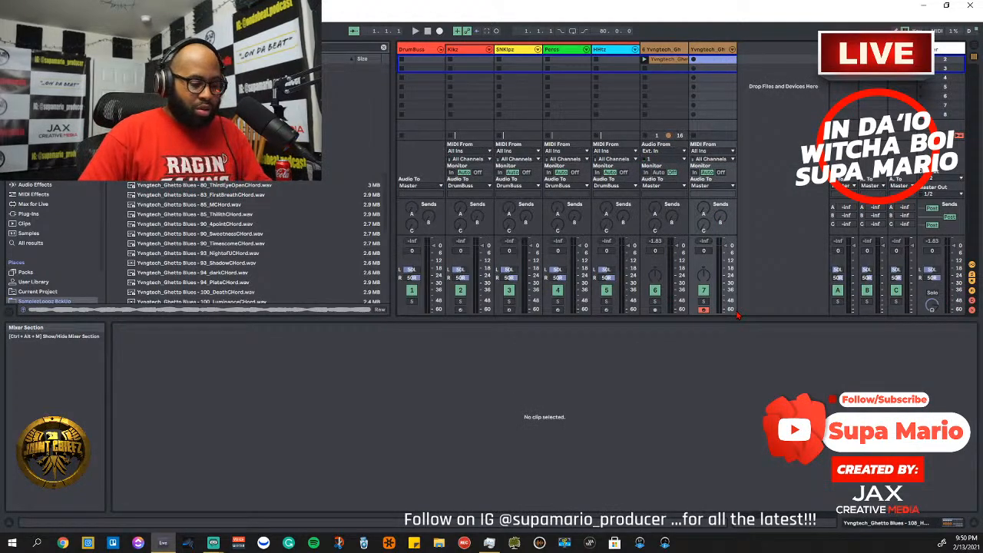
key("Left")
key("Left")
key("Left")
key("Left")
key("Left")
key("Left")
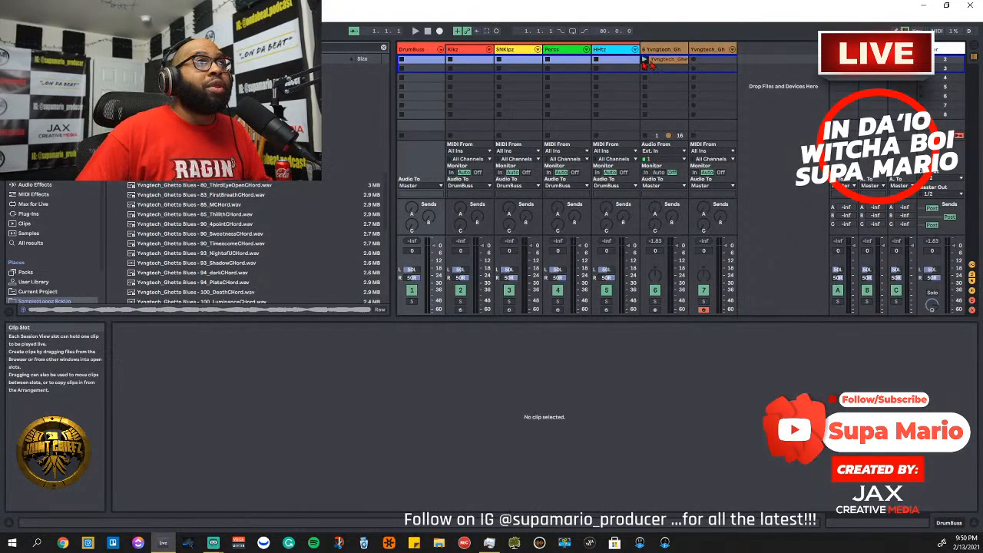
Open the sliced track's Drum Rack and examine the individual slices and their sample regions while auditioning them
double_click(706, 49)
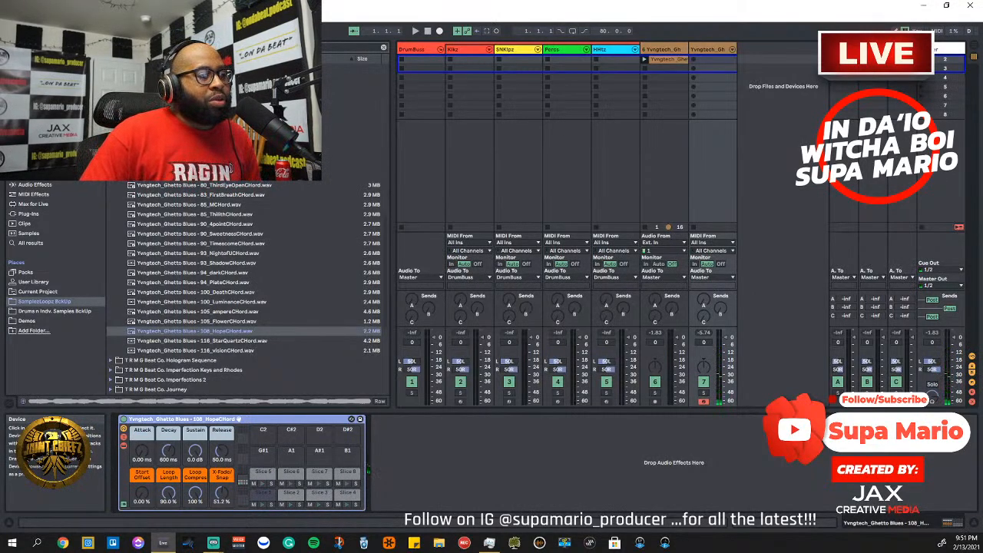
left_click(262, 495)
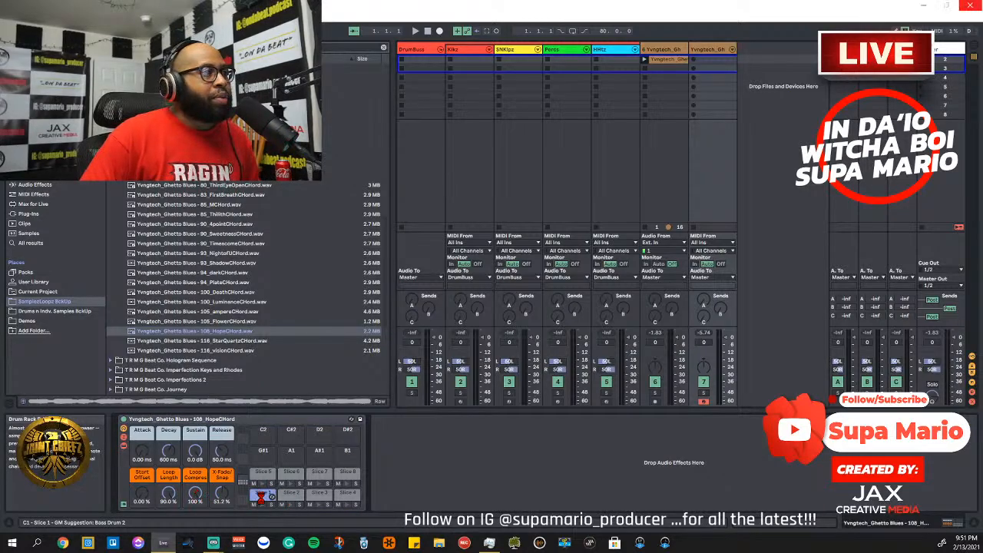
double_click(259, 499)
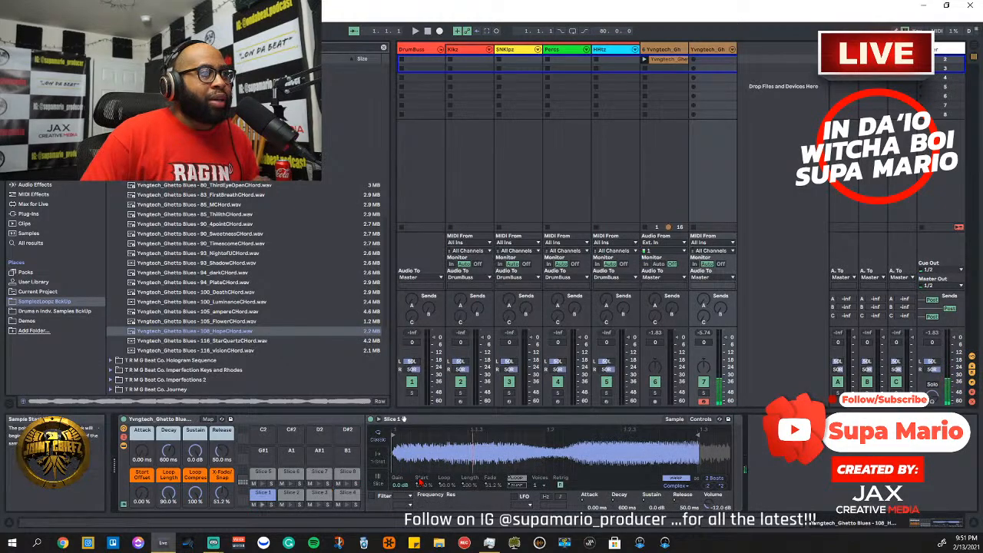
left_click(444, 490)
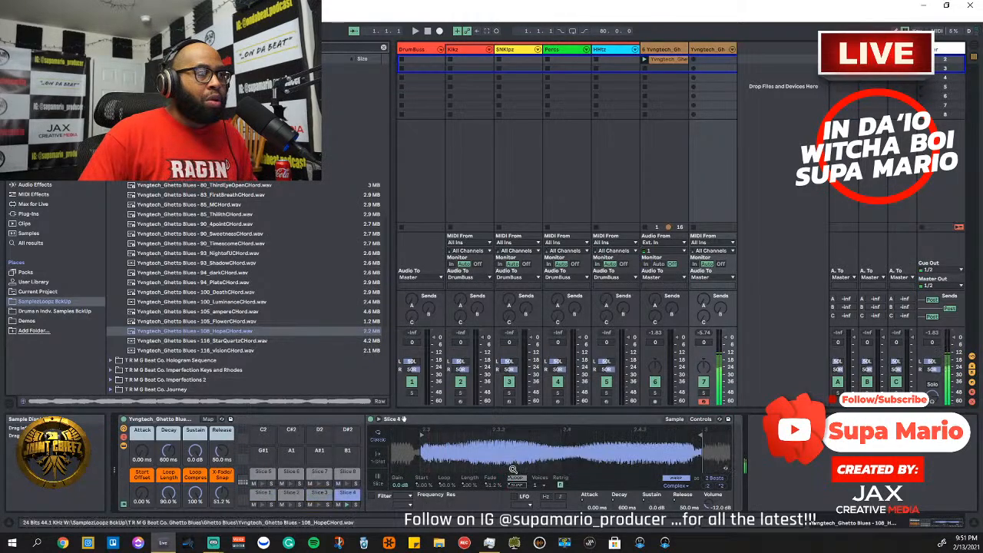
left_click(534, 457)
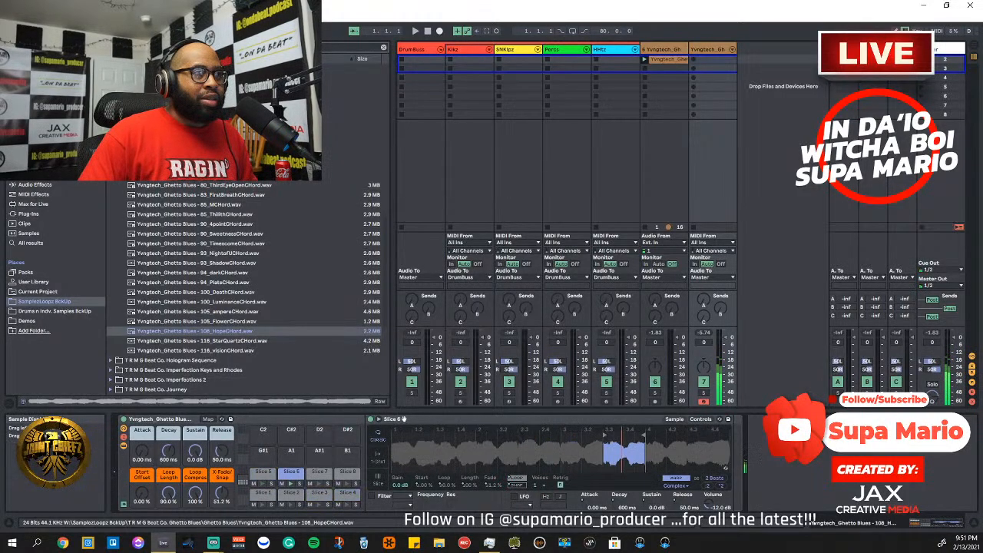
mouse_move(614, 452)
left_mouse_down()
mouse_move(674, 454)
mouse_move(599, 457)
left_mouse_up()
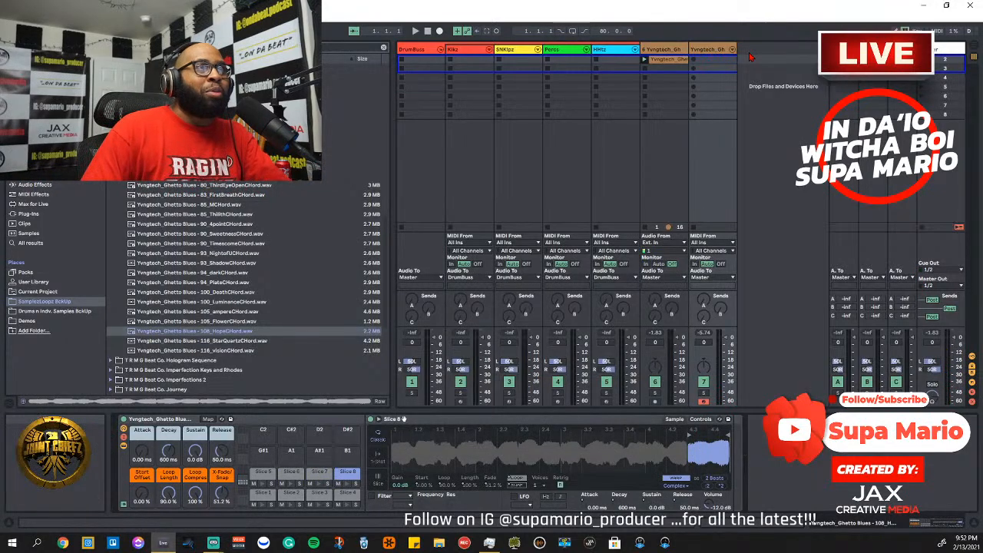
Insert a new MIDI track and load a Simpler instrument onto it
right_click(758, 86)
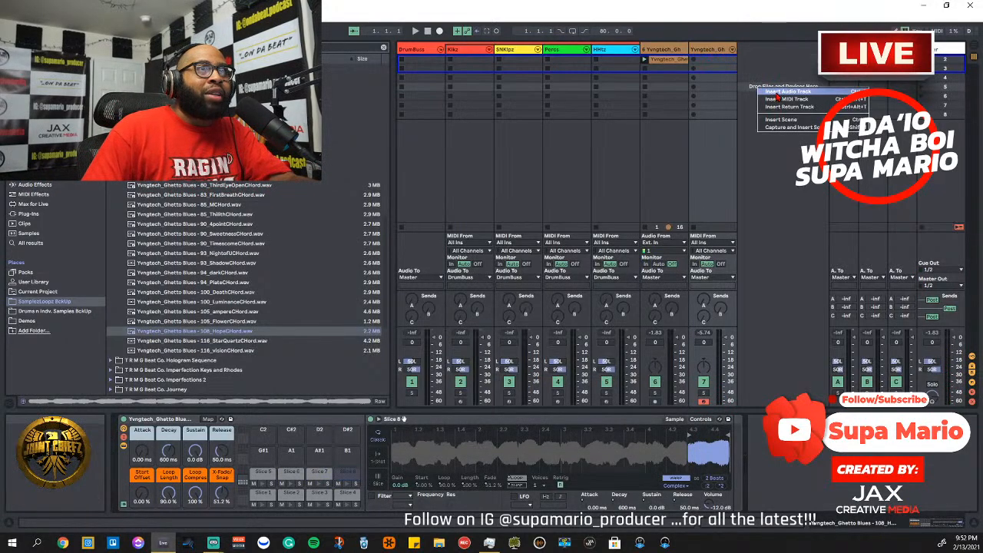
left_click(775, 99)
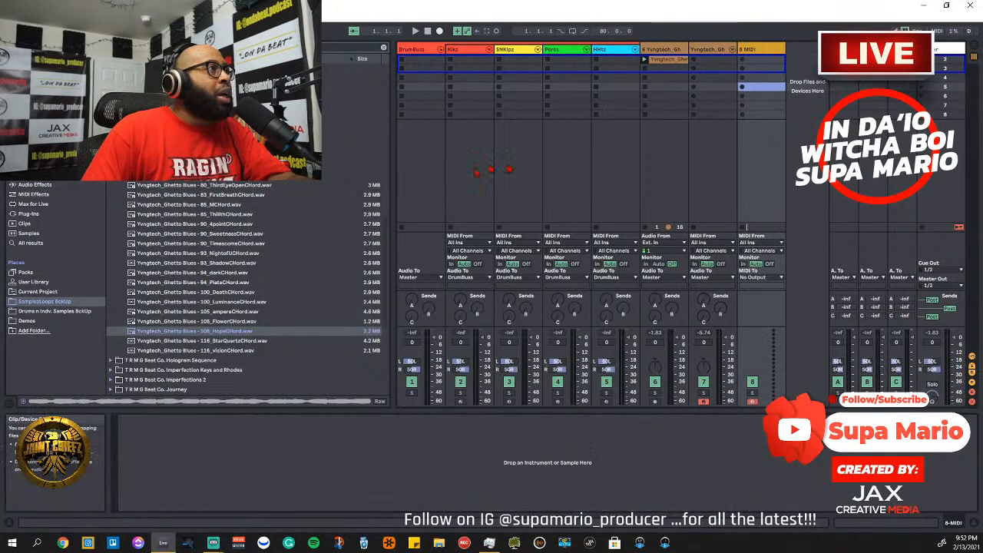
left_click(34, 175)
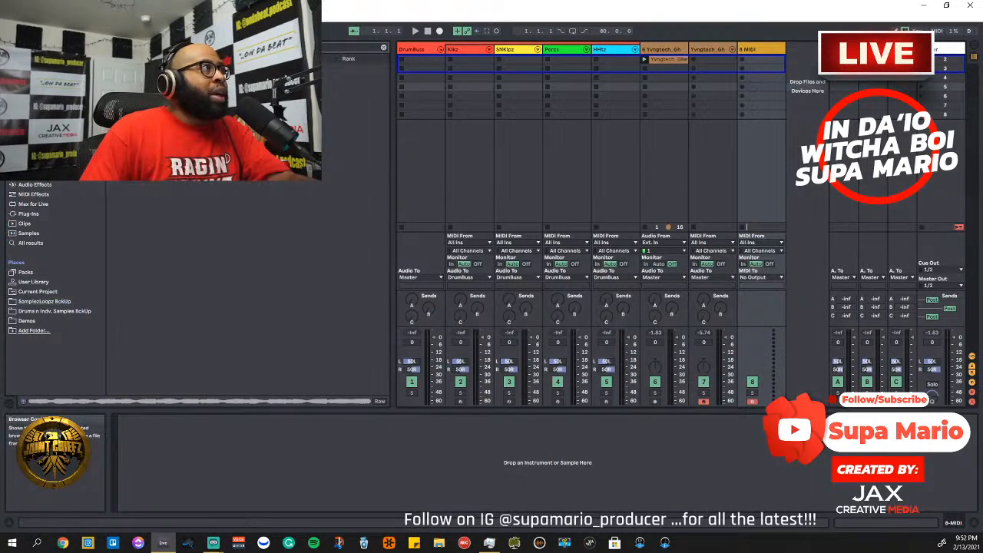
left_click(386, 51)
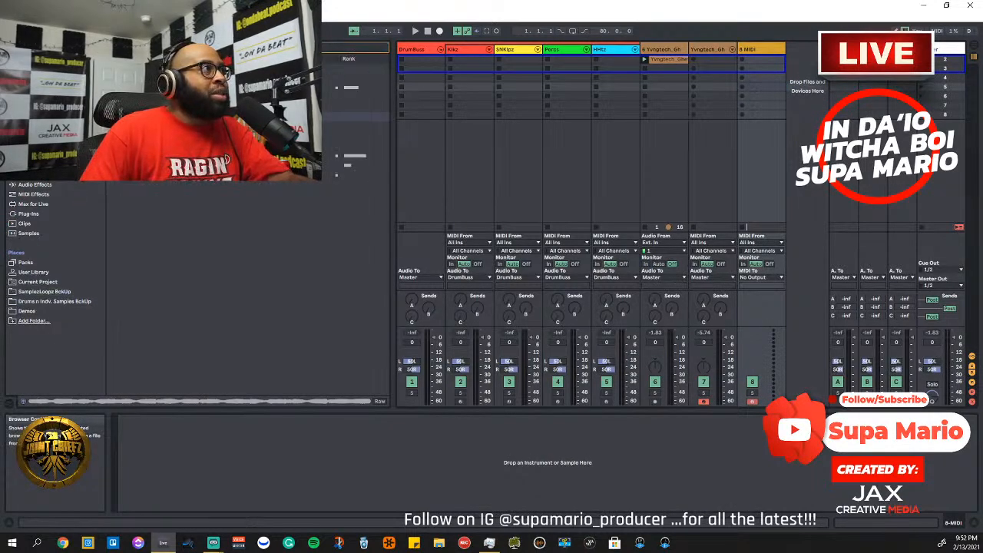
left_click_drag(353, 156, 774, 127)
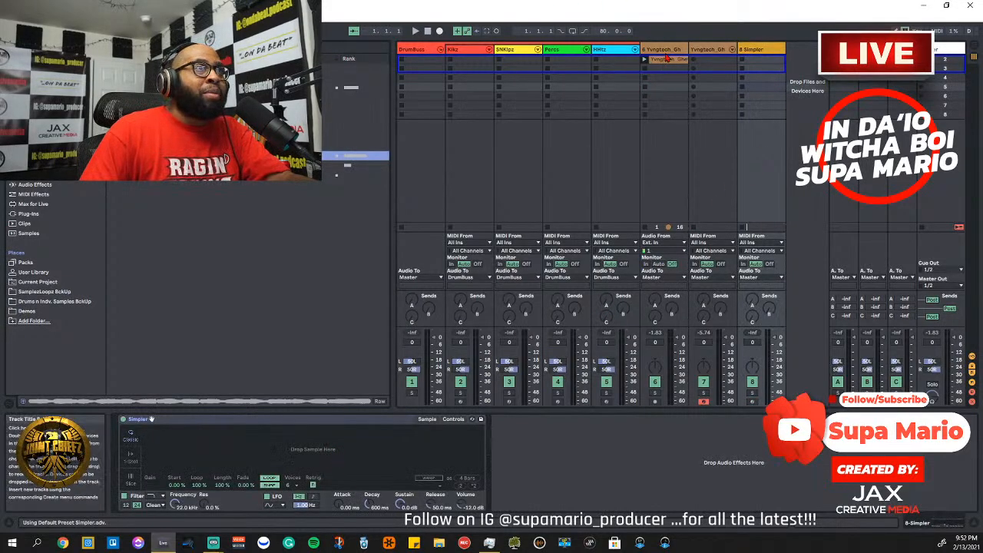
double_click(665, 59)
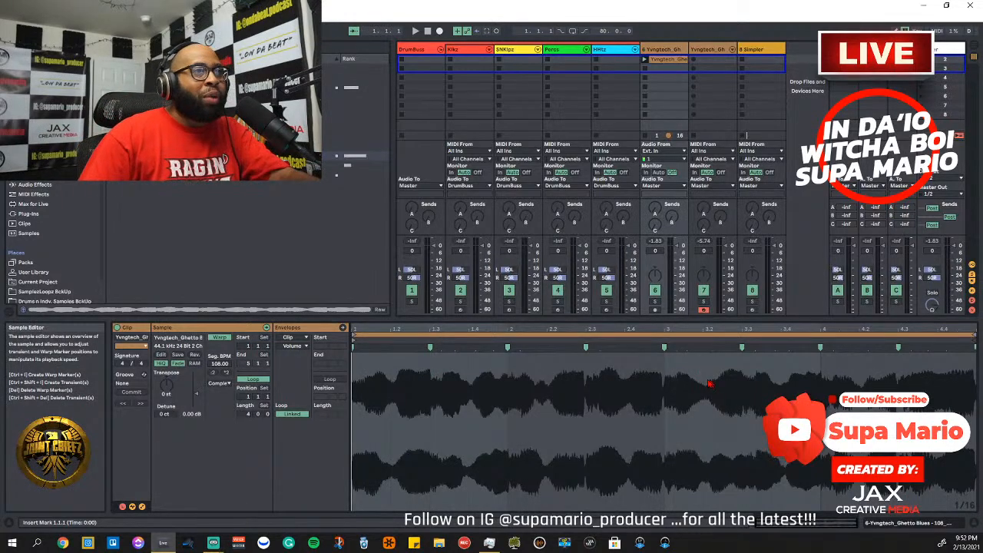
left_click(751, 50)
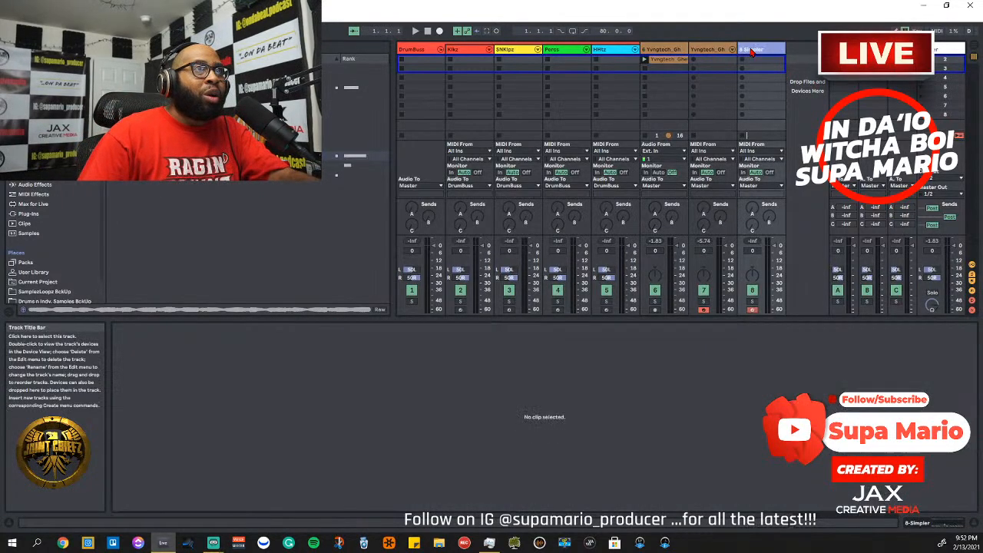
double_click(751, 50)
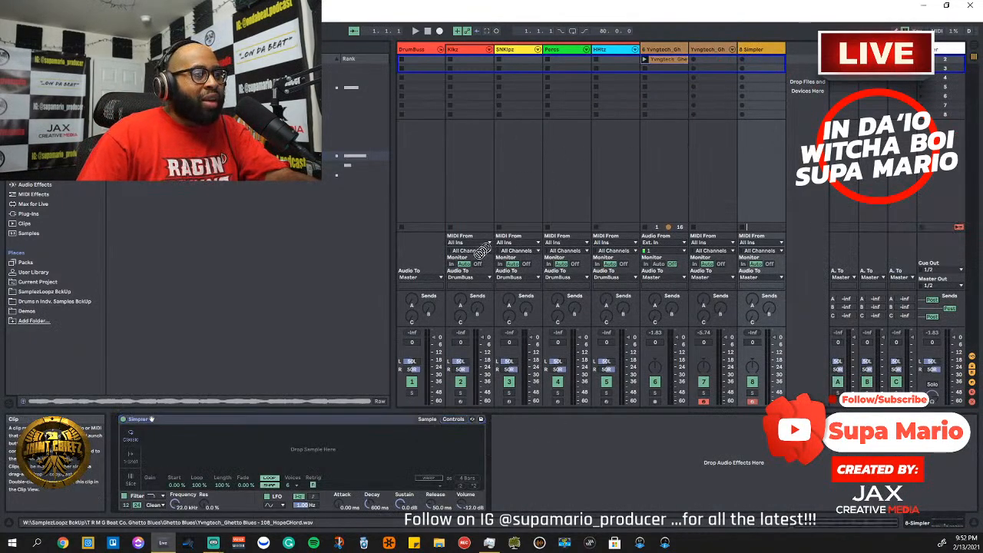
left_click(682, 60)
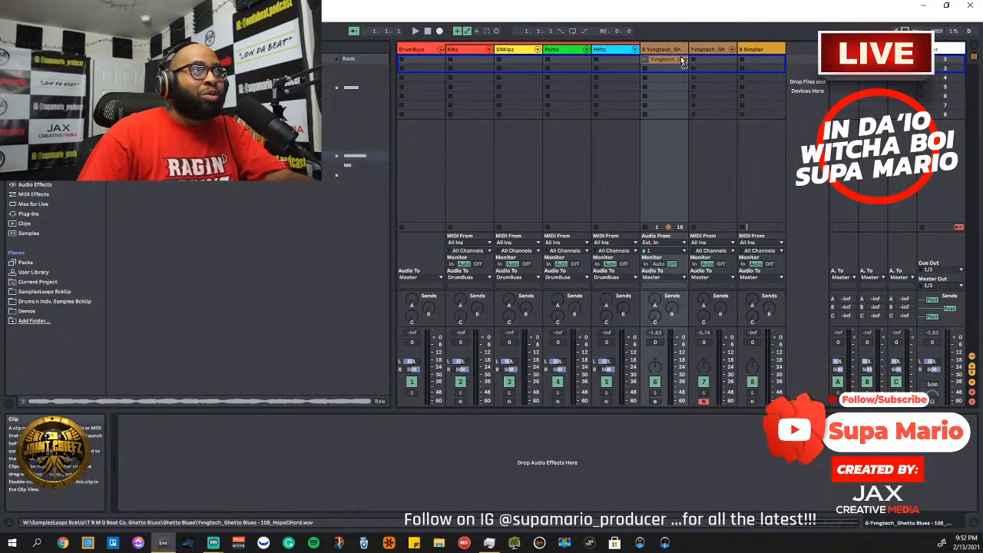
left_click(675, 61)
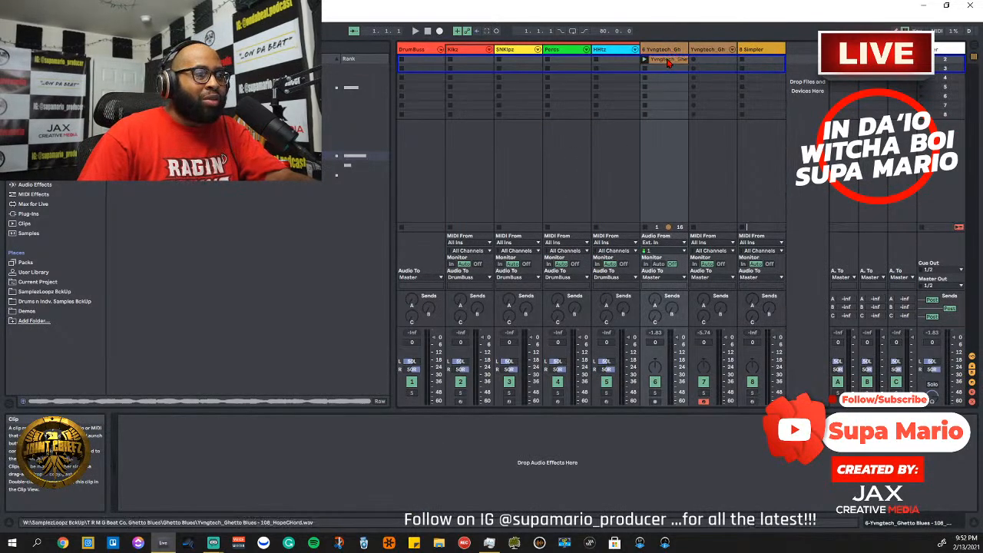
left_click_drag(668, 64, 654, 82)
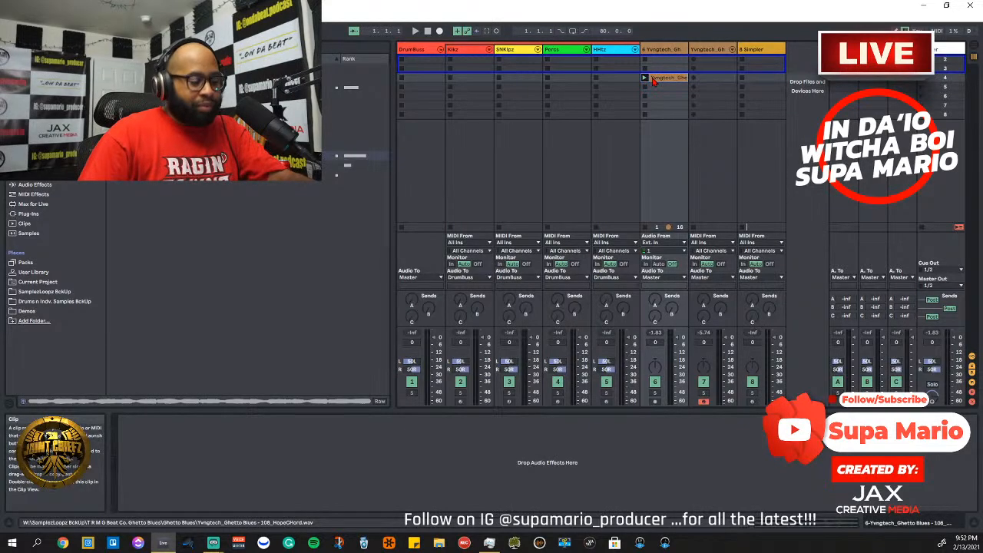
key("ctrl+z")
Load the HopeCHord clip into the new track's Simpler and switch it to Slice mode
left_click(764, 49)
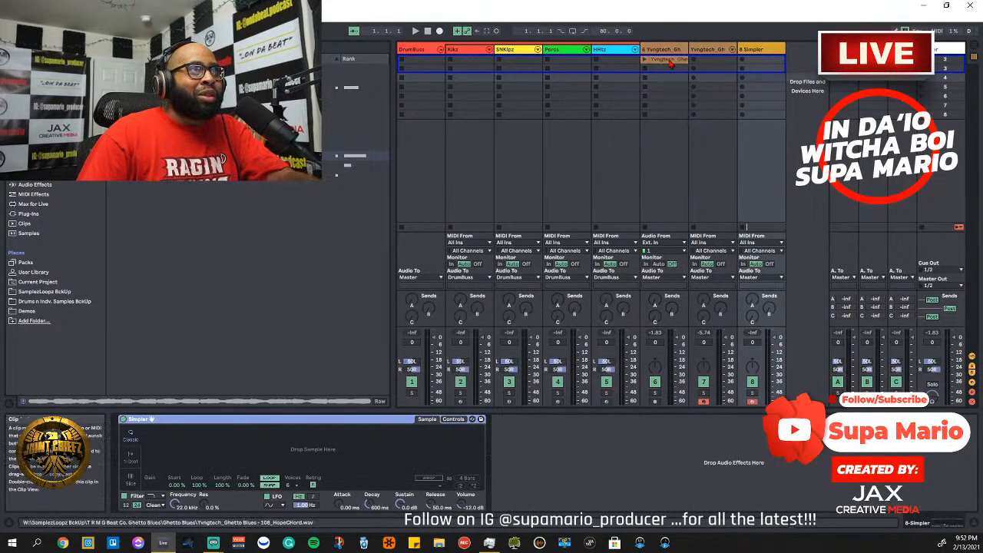
left_click_drag(670, 63, 331, 453)
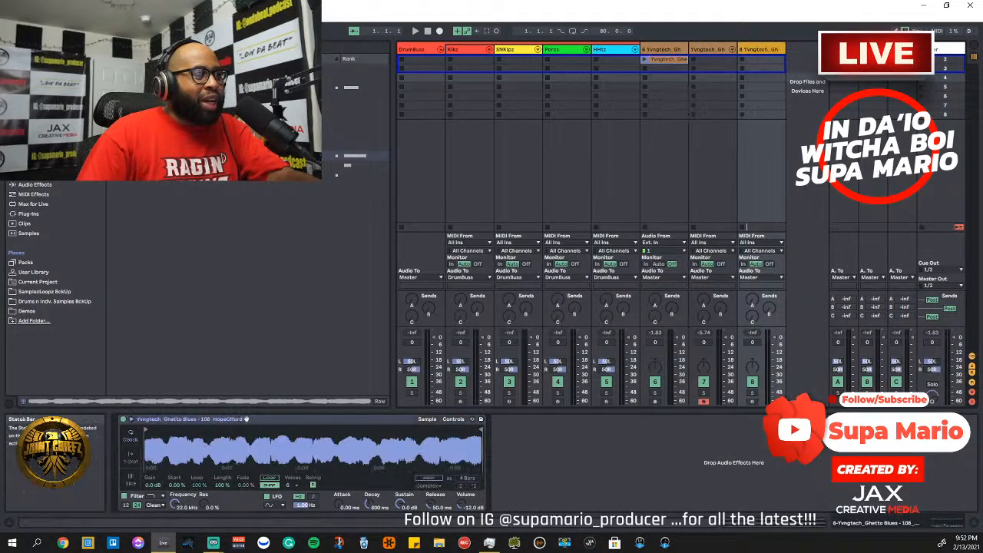
left_click(131, 483)
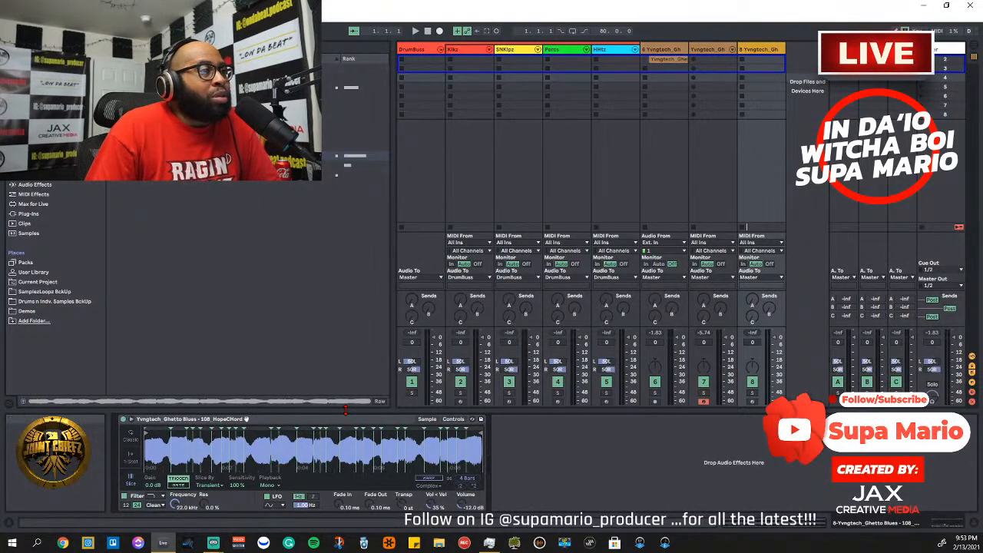
Turn on warping in Simpler with slicing set to Manual, and arm its track
left_click(428, 479)
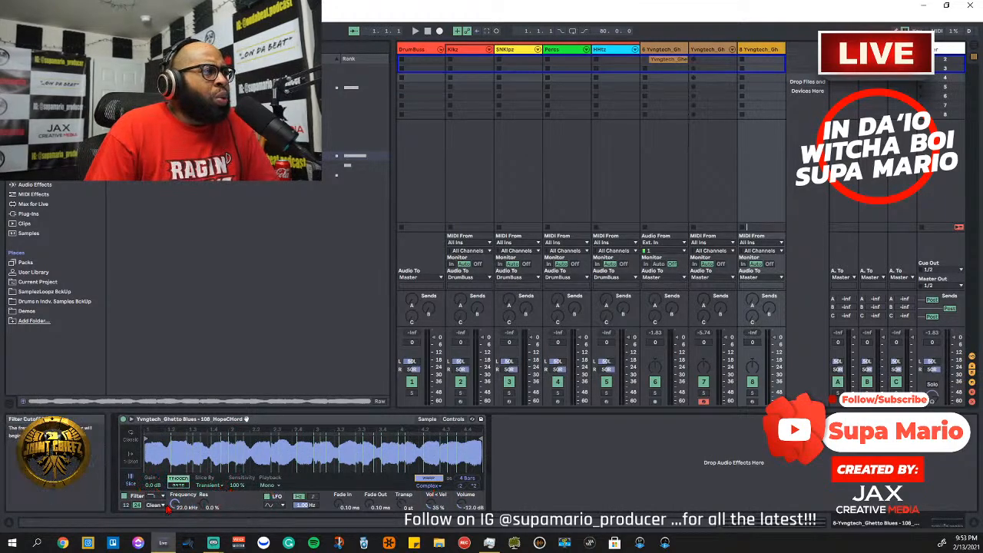
left_click(212, 484)
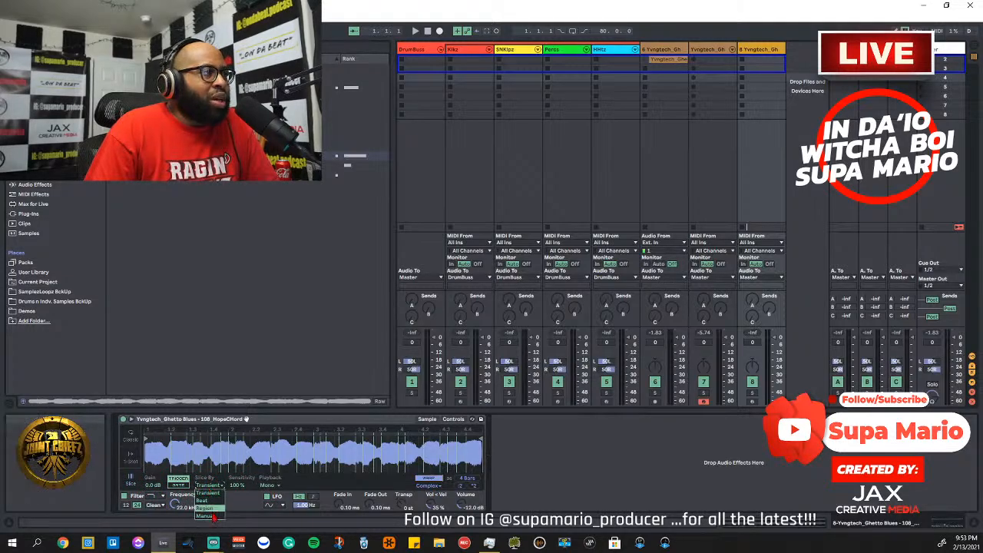
left_click(209, 516)
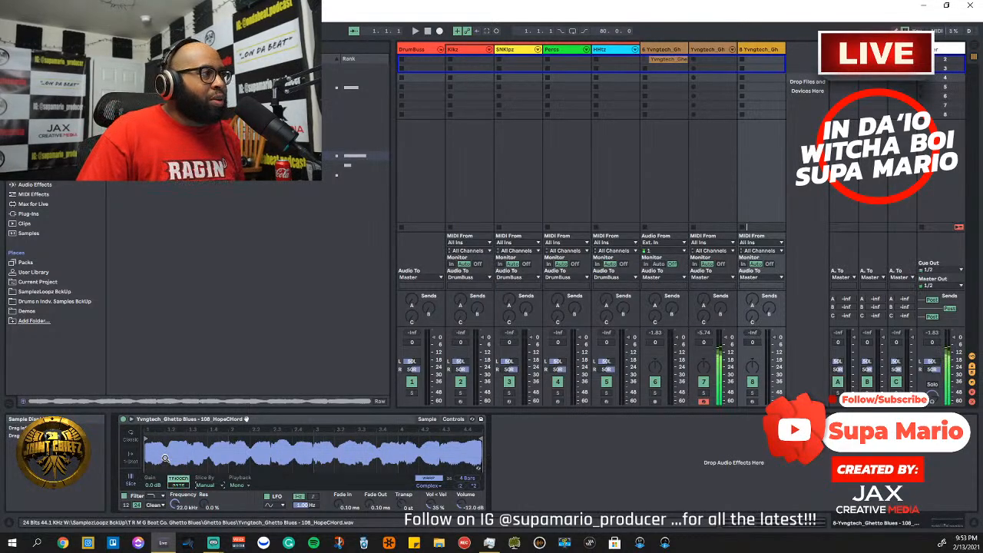
left_click(753, 402)
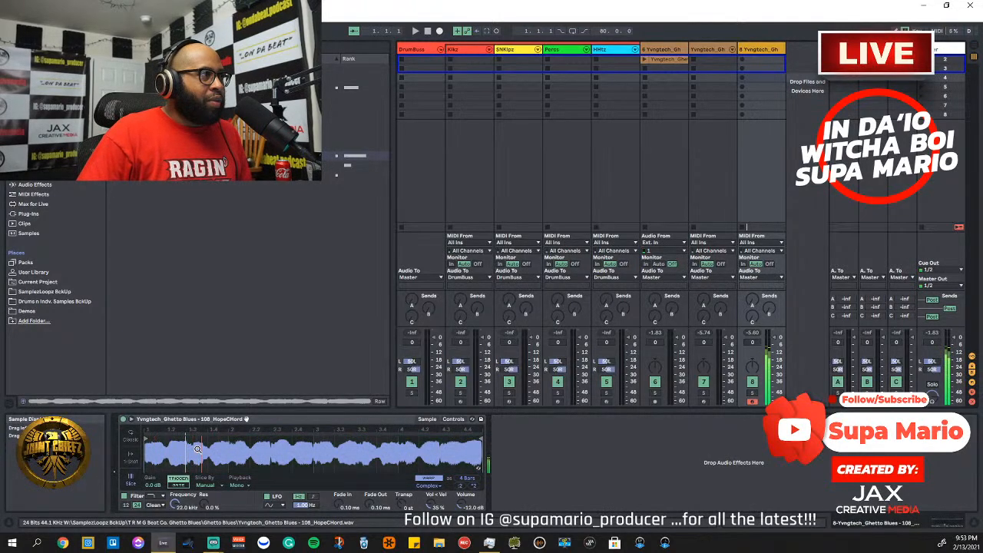
Add manual slice markers to the HopeCHord waveform at the chord changes around 1.3, 2, 2.3 and 3
mouse_move(192, 450)
left_mouse_down()
mouse_move(191, 467)
mouse_move(307, 481)
left_mouse_up()
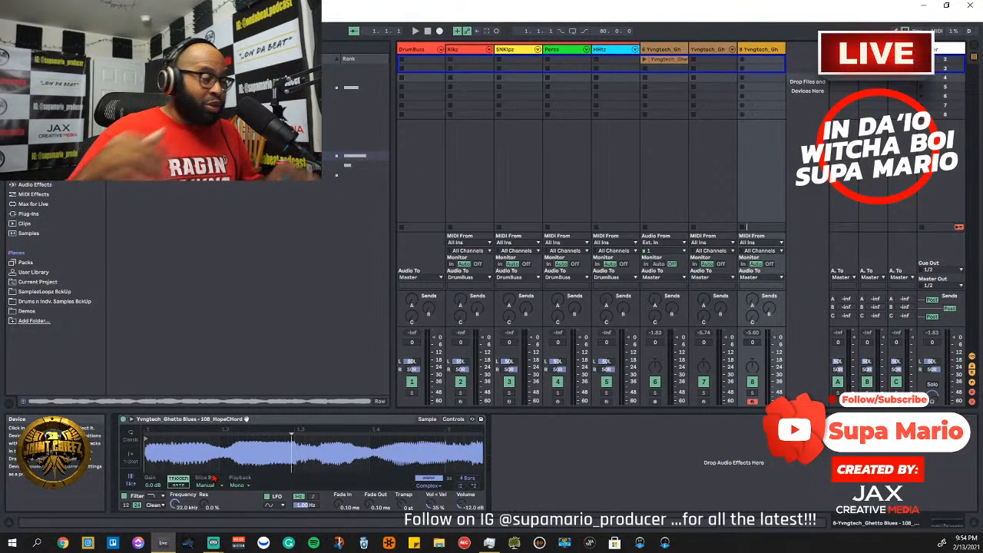
left_click(177, 487)
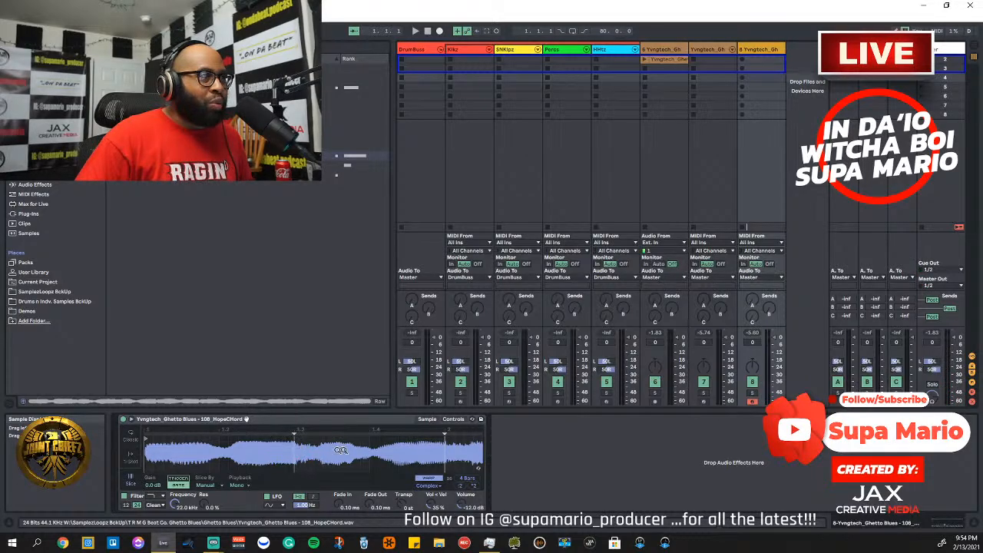
left_click_drag(340, 449, 201, 458)
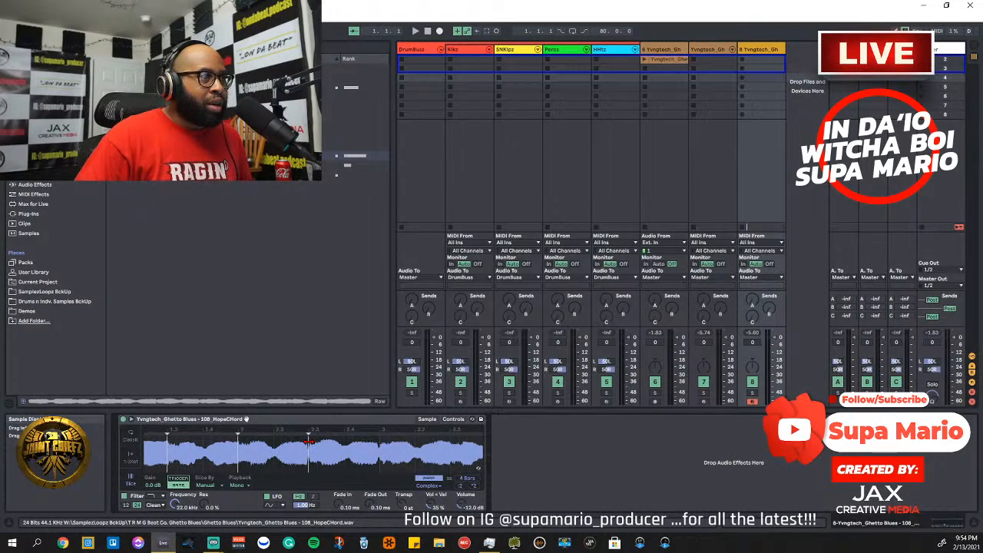
scroll(303, 441, "up", 5)
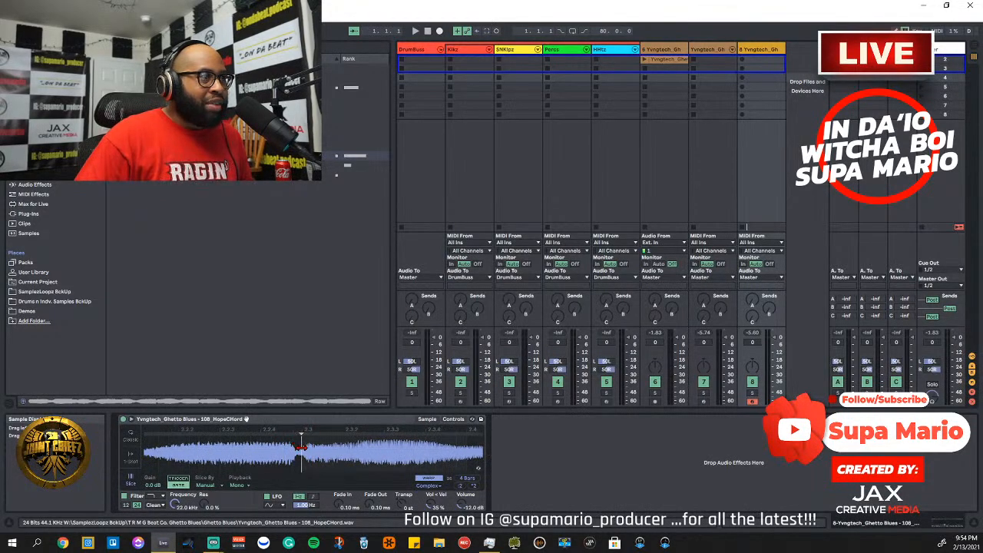
scroll(338, 442, "up", 3)
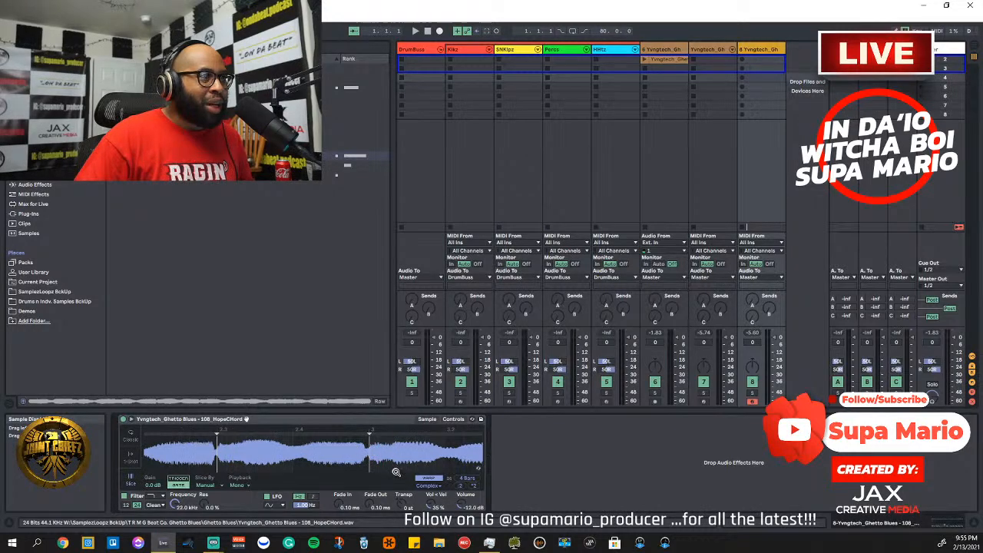
Add manual slice markers around 3.3, 4 and 4.3 and nudge the last one to the start of its chord
left_click_drag(394, 470, 189, 457)
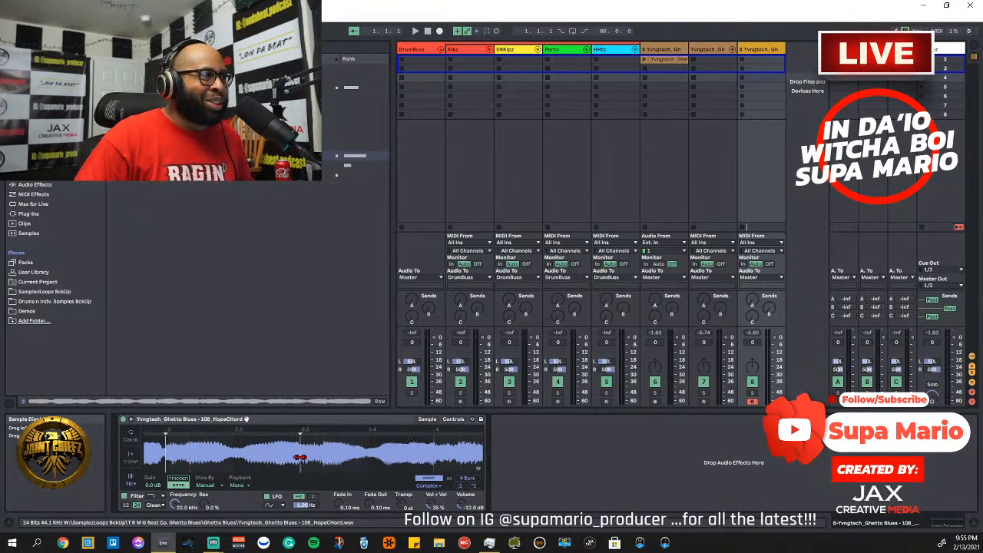
scroll(288, 445, "up", 3)
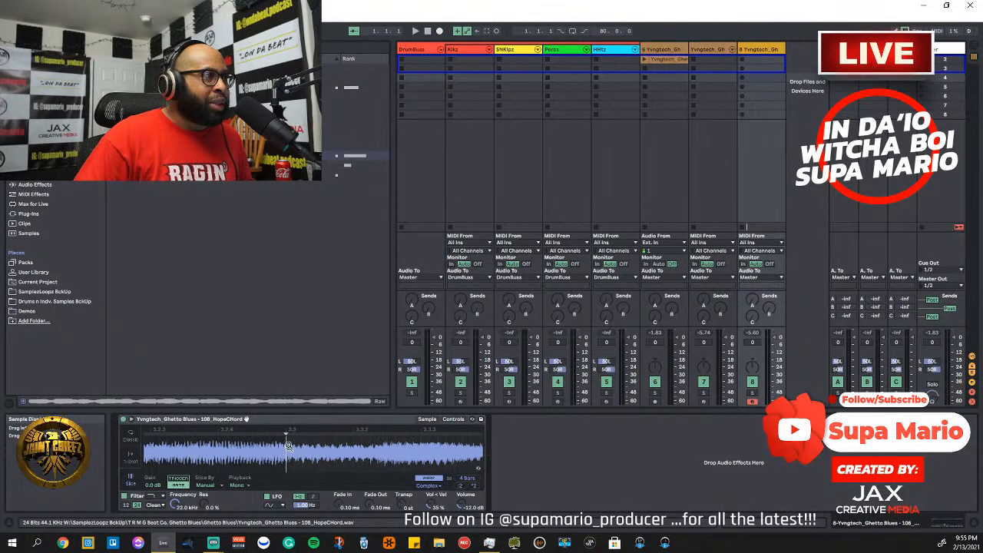
left_click_drag(340, 455, 186, 459)
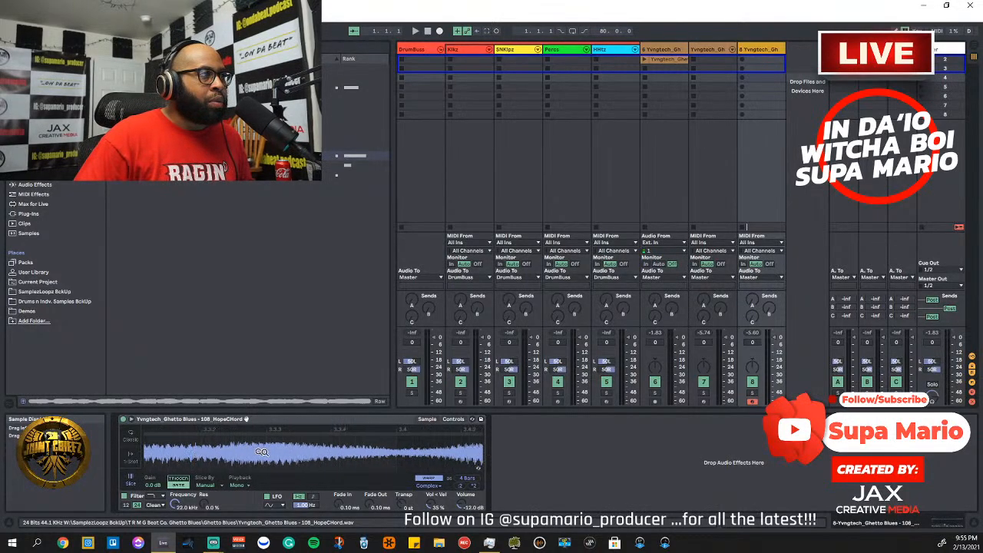
left_click_drag(308, 458, 386, 464)
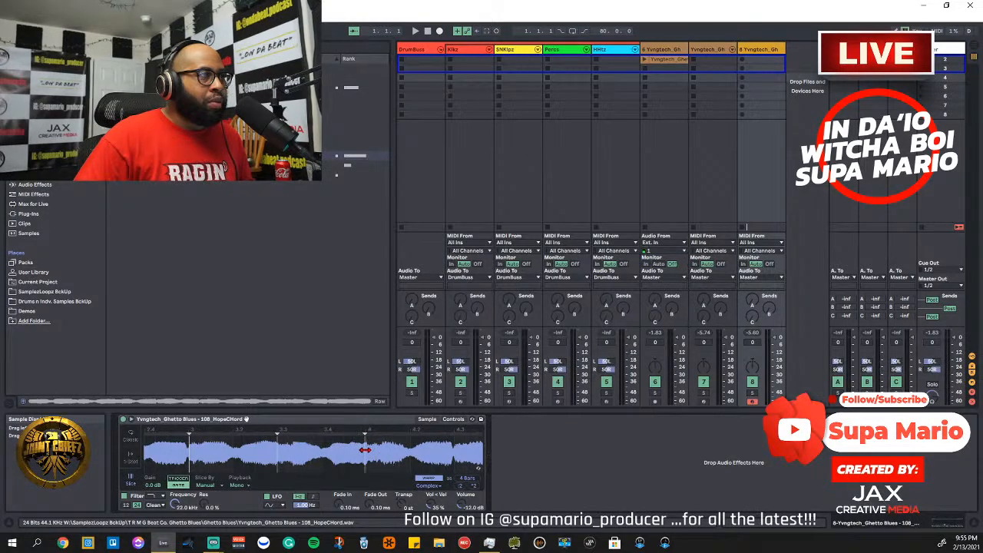
left_click_drag(388, 447, 323, 447)
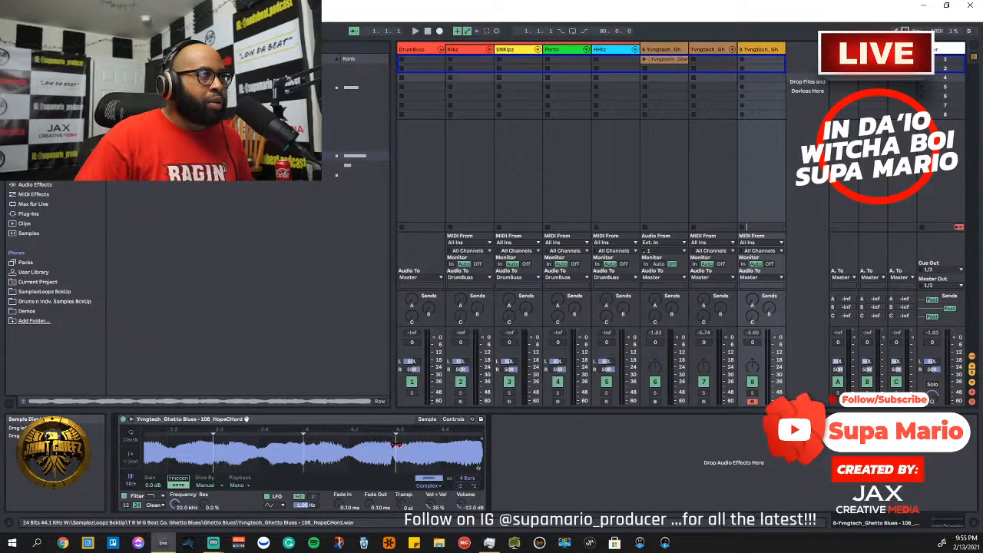
left_click_drag(392, 446, 331, 445)
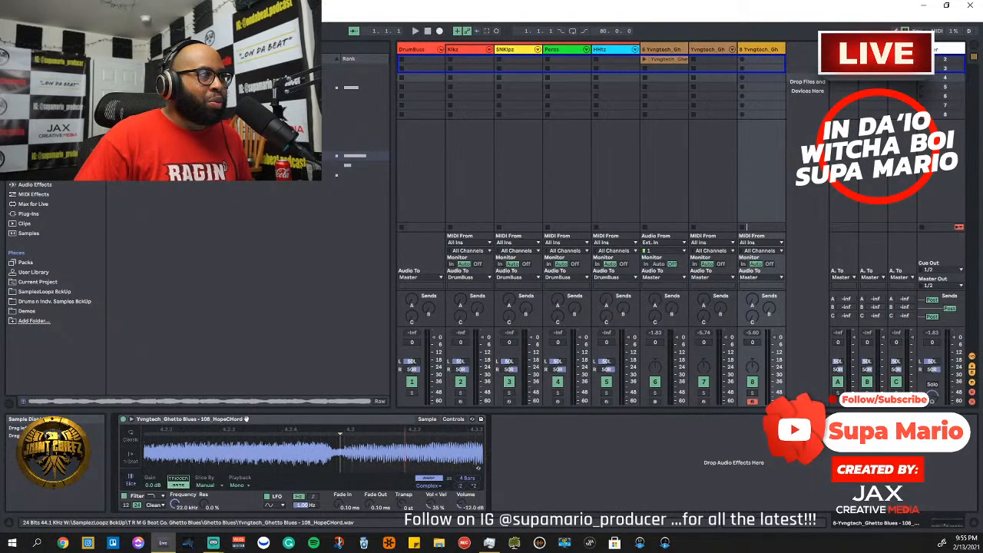
left_click(344, 446)
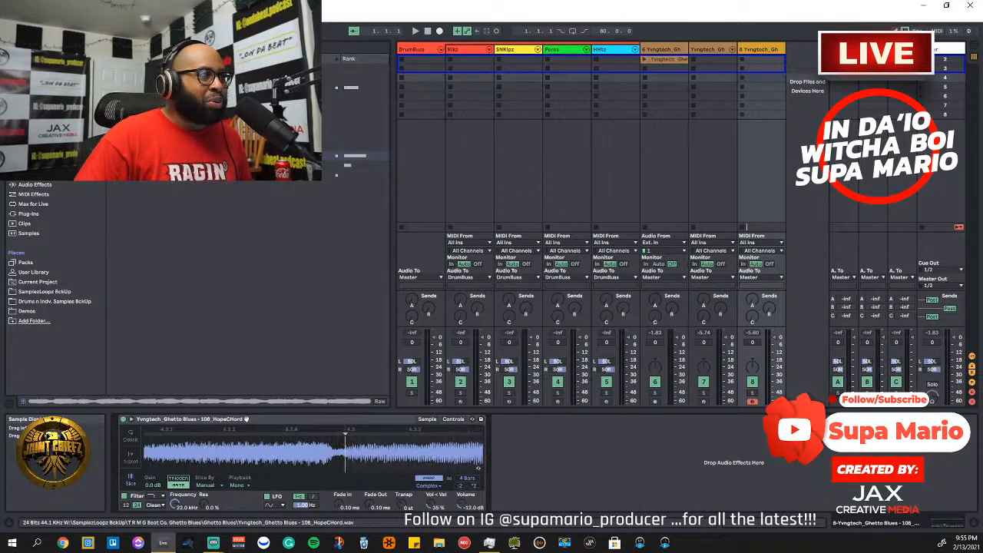
left_click_drag(345, 447, 345, 407)
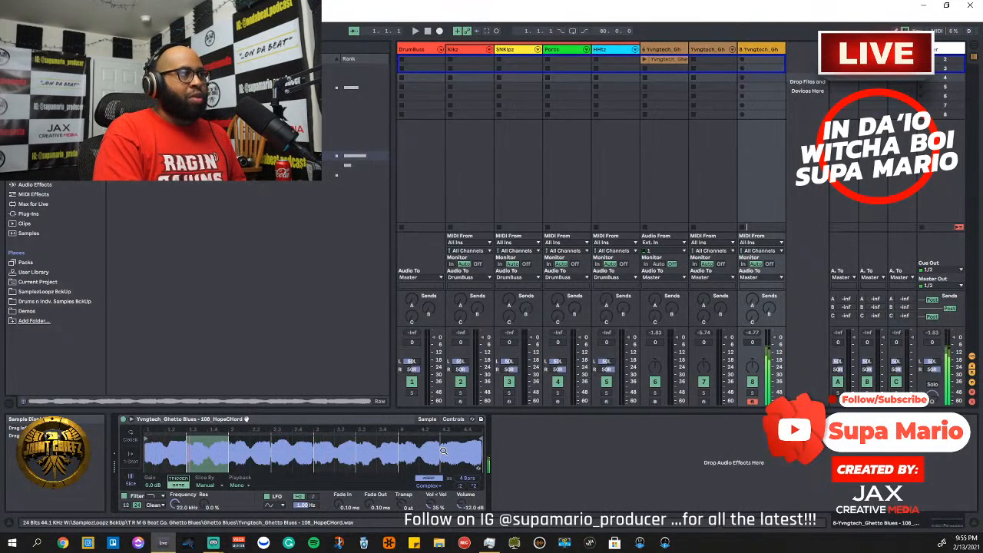
Delete the original HopeCHord clip from audio track 6 and bring up the Simpler track's device
right_click(665, 59)
left_click(679, 60)
left_click(416, 32)
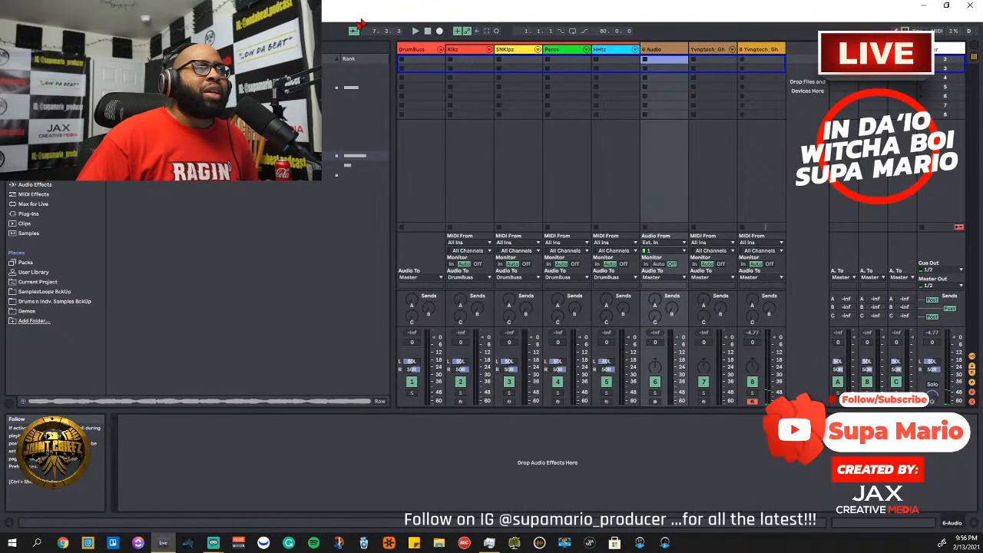
left_click(768, 52)
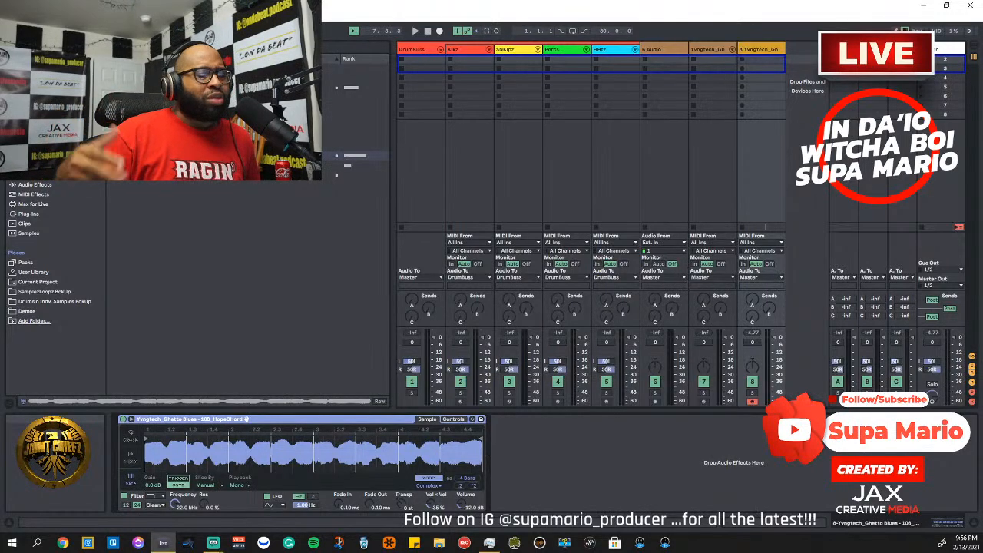
Rehearse the Simpler slices against the transport and record the performance as a clip on that track
left_click(428, 31)
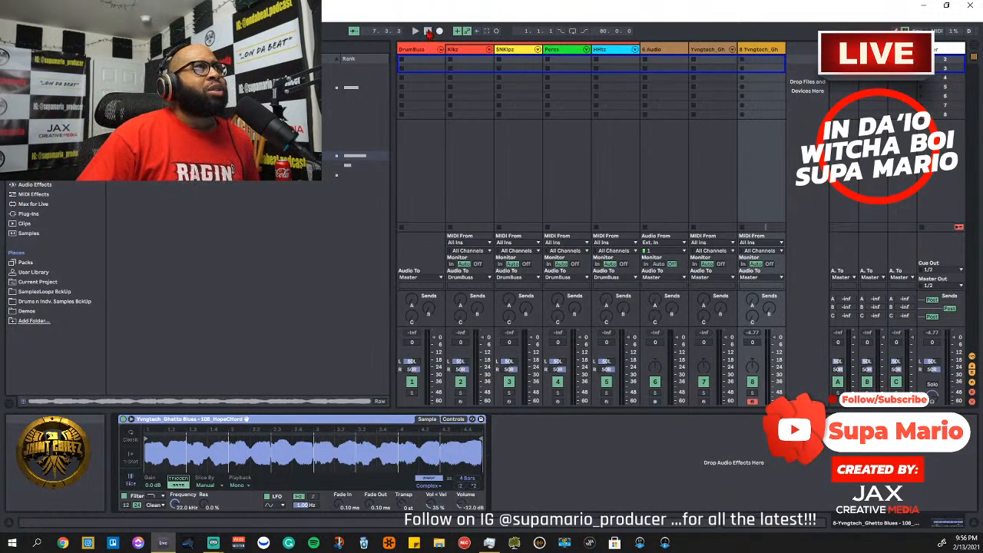
left_click(416, 31)
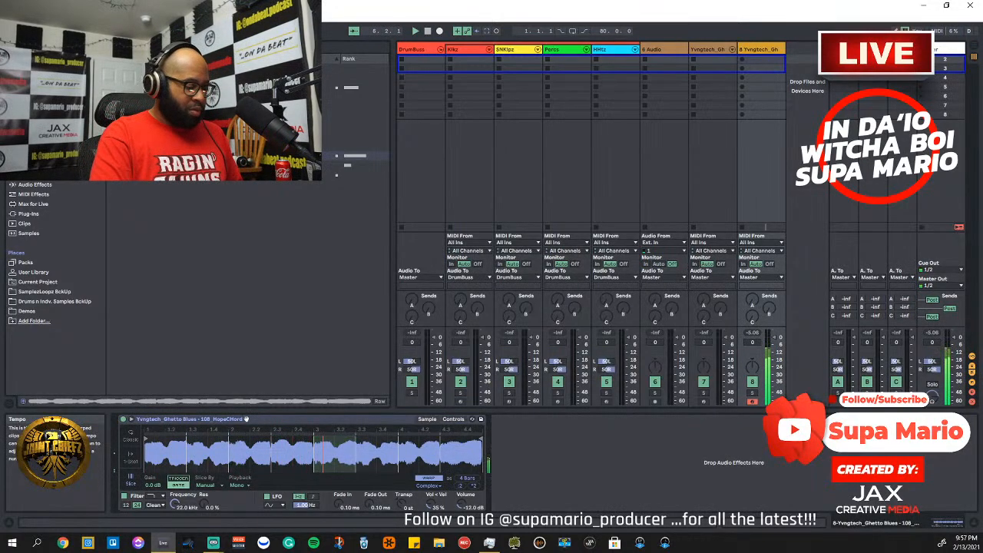
key("space")
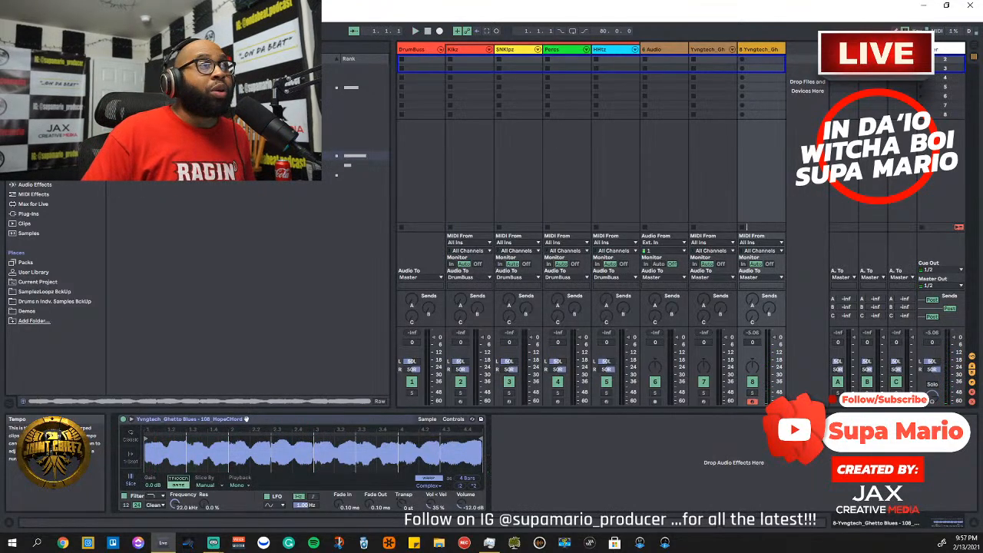
key("Return")
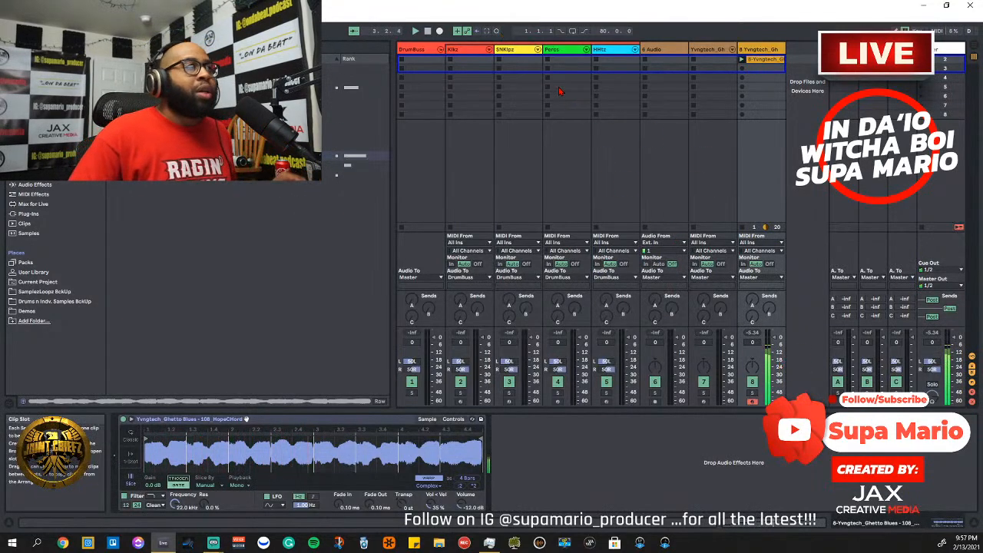
left_click(428, 32)
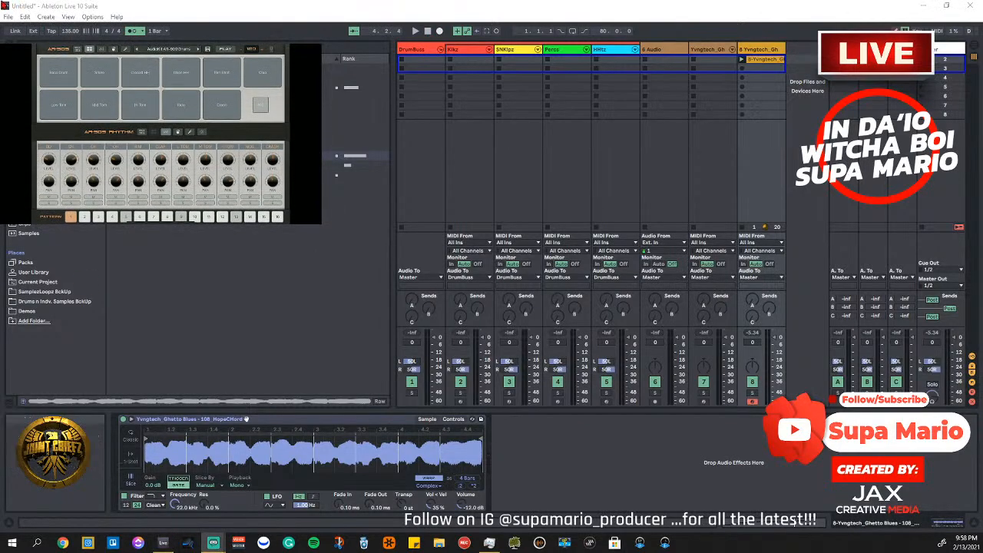
Enable Link to sync the iPad drum app and set the tempo to 132 BPM during playback
left_click(18, 33)
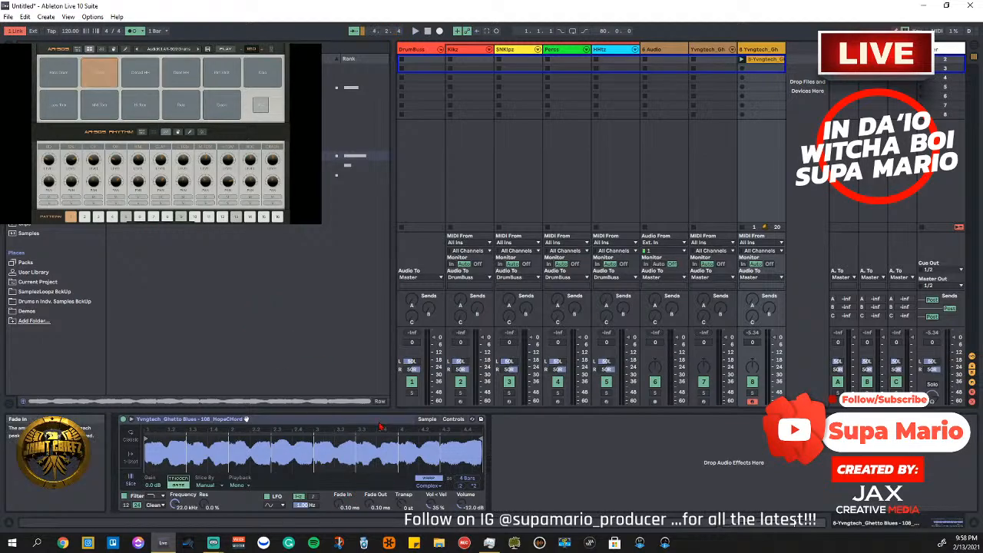
left_click(414, 32)
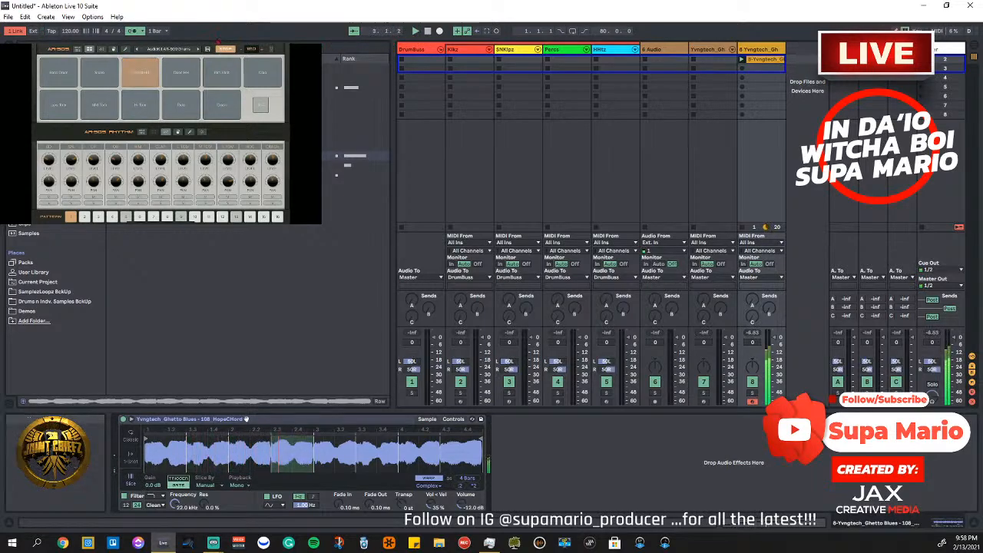
left_click_drag(71, 32, 71, 22)
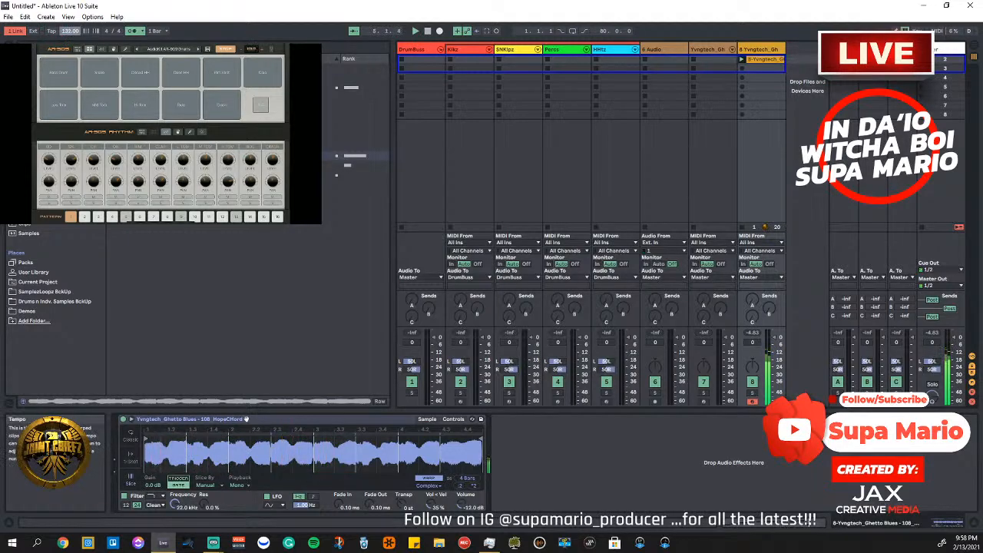
left_click(428, 31)
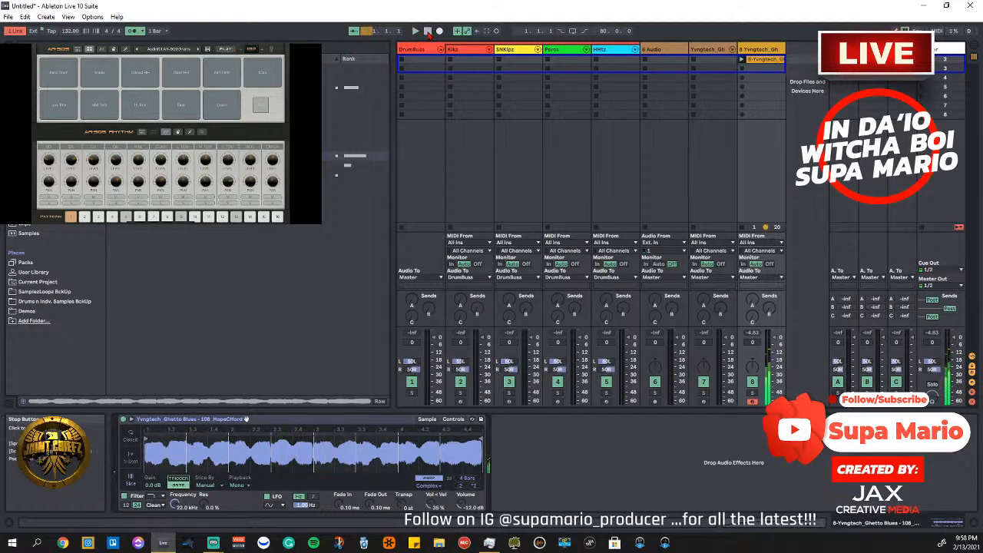
left_click(416, 31)
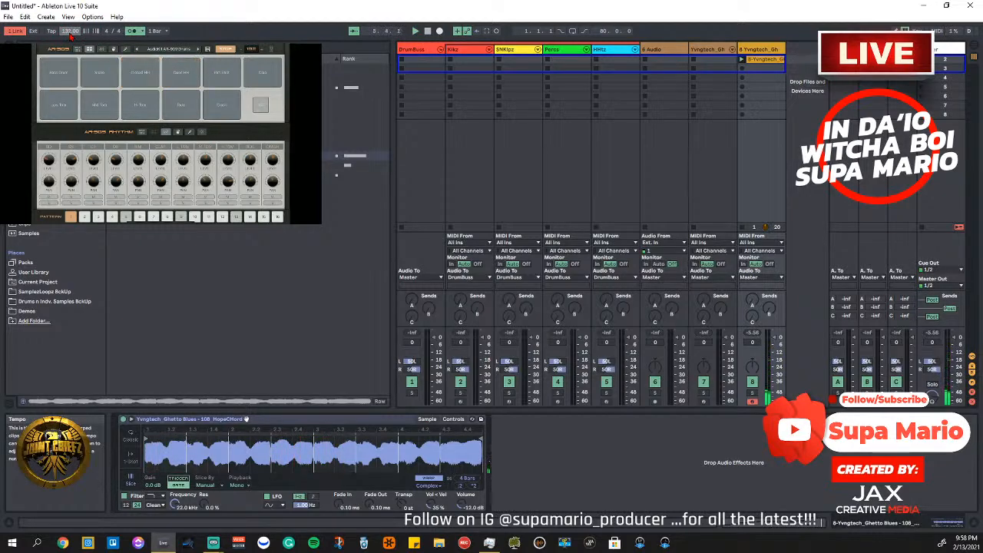
Open the recorded slice clip and shorten its loop to four bars, ending at 5.1.1
key("space")
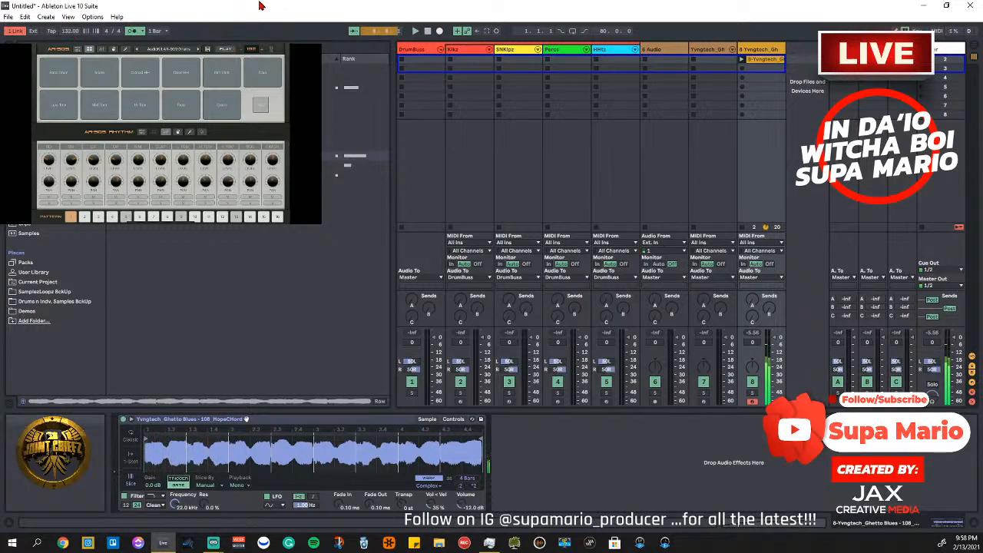
double_click(760, 60)
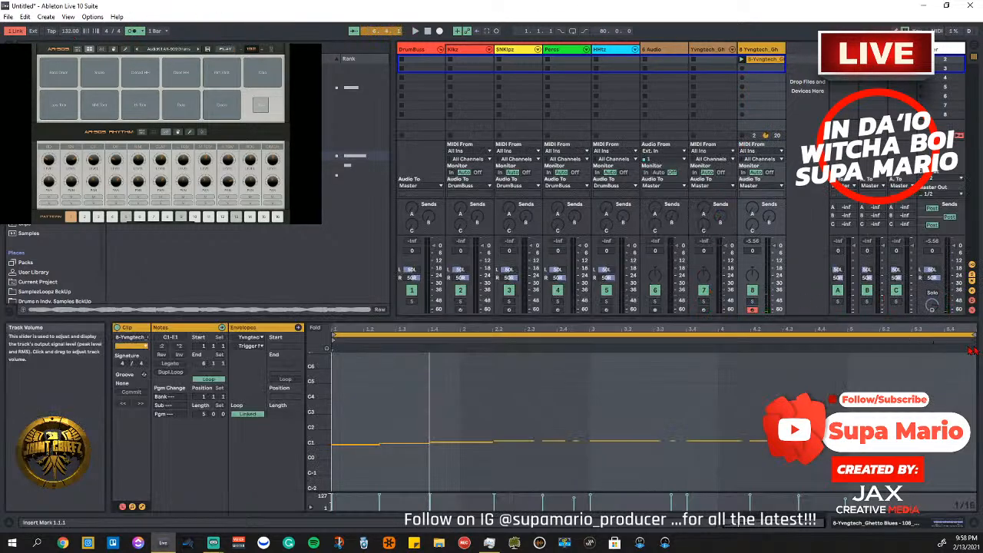
left_click_drag(974, 338, 847, 350)
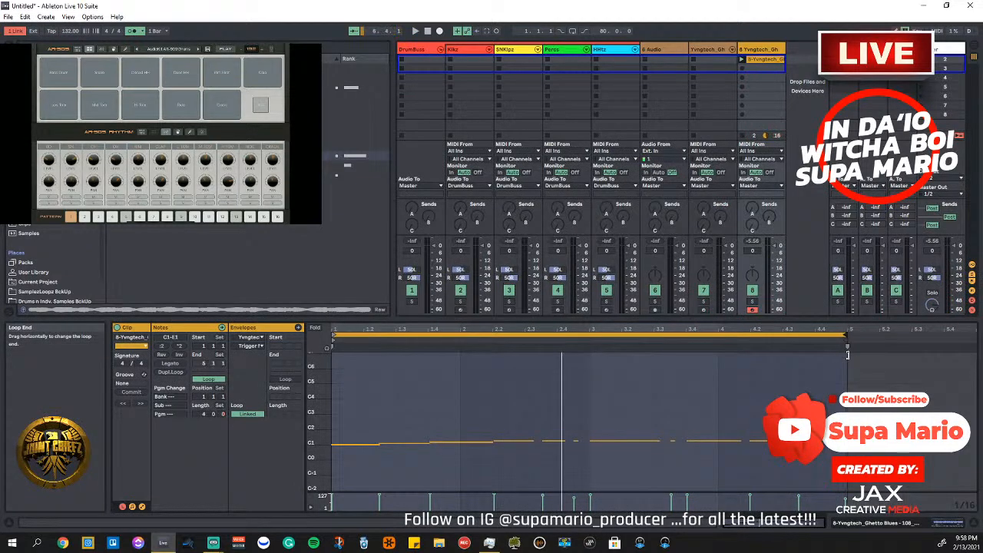
Insert a new audio track with external input 1/2 and set its monitoring to In
right_click(794, 93)
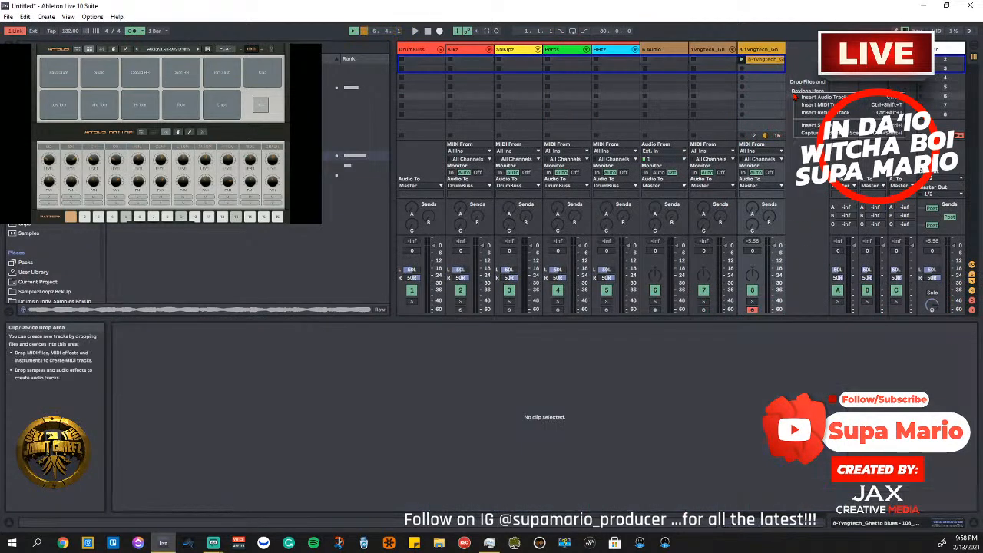
left_click(813, 99)
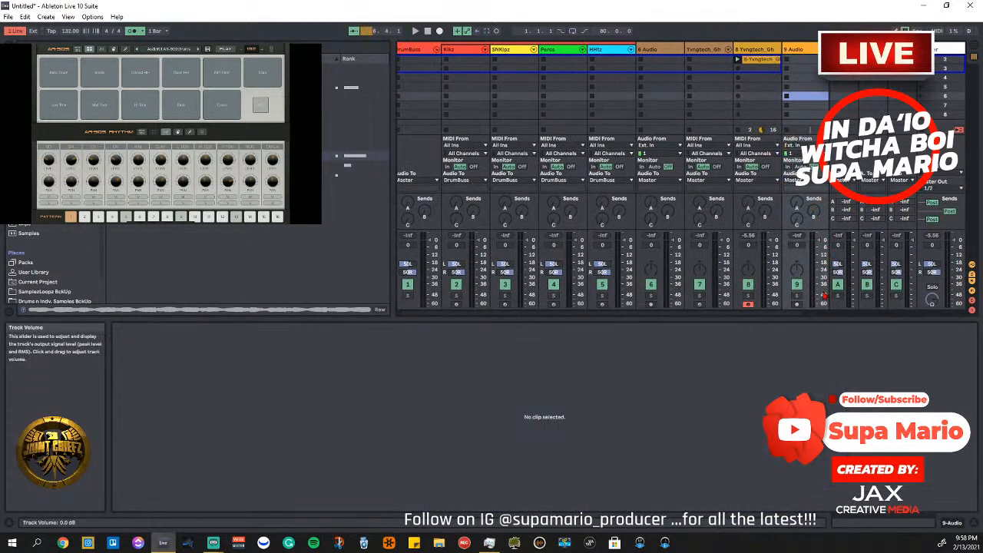
left_click_drag(780, 314, 818, 316)
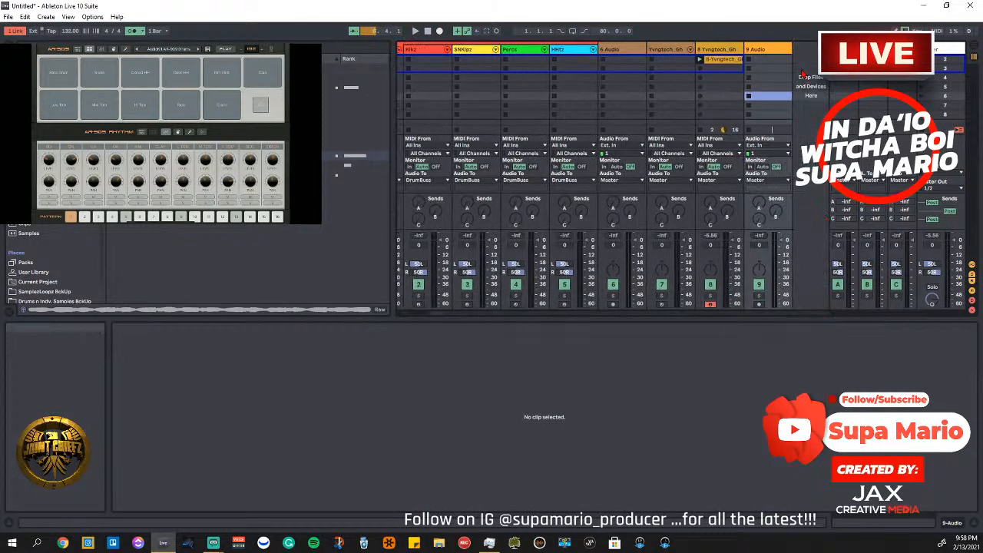
left_click(767, 153)
left_click(757, 161)
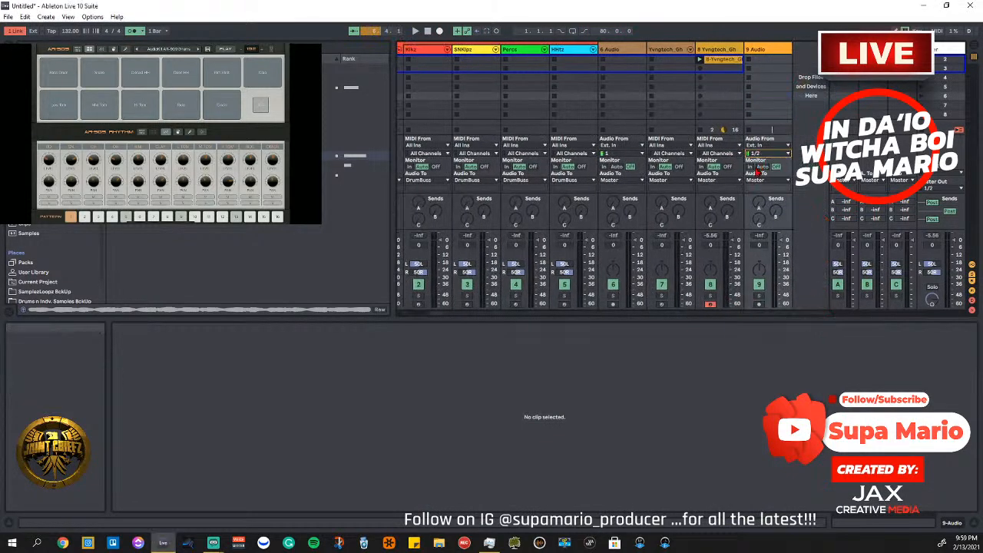
left_click(750, 166)
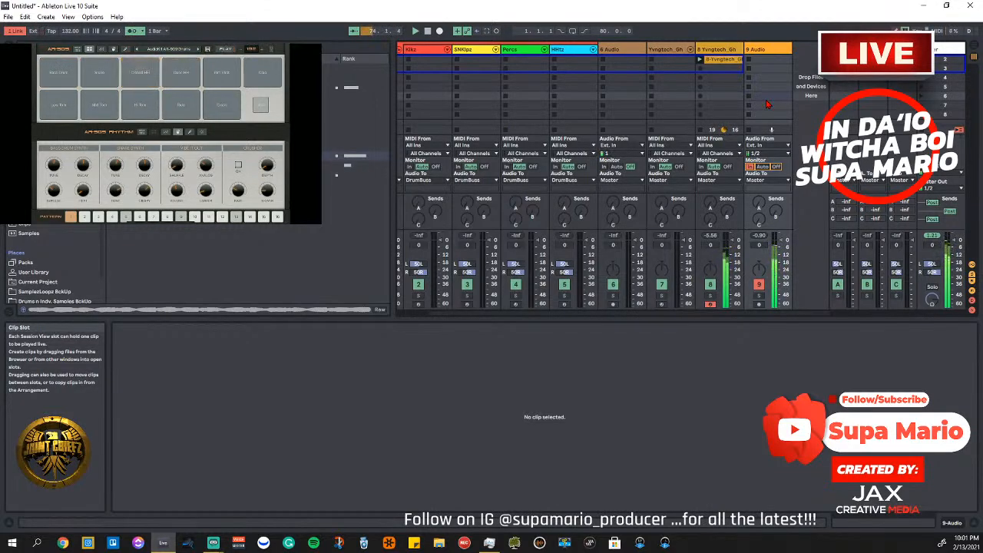
Rename the new audio track as iPad HH
right_click(764, 60)
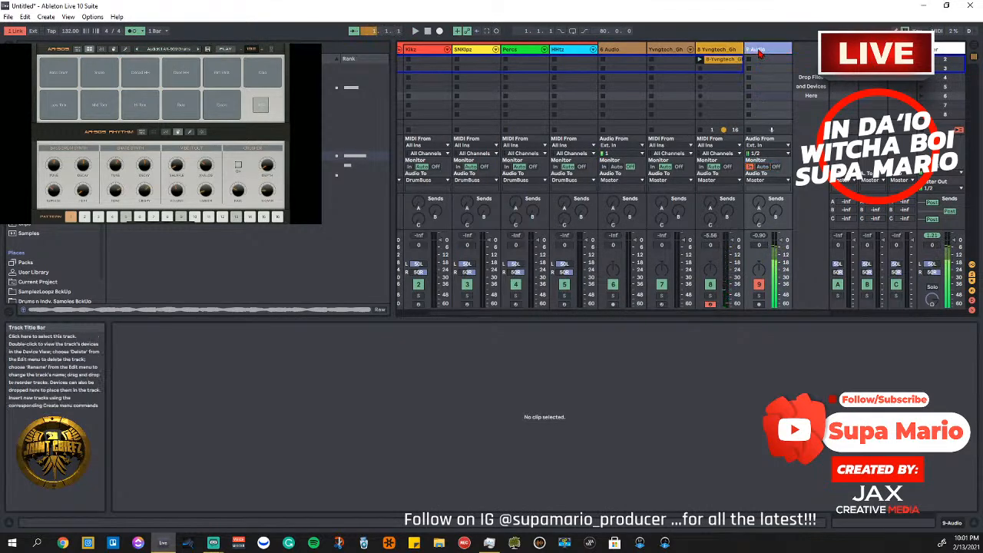
left_click(777, 91)
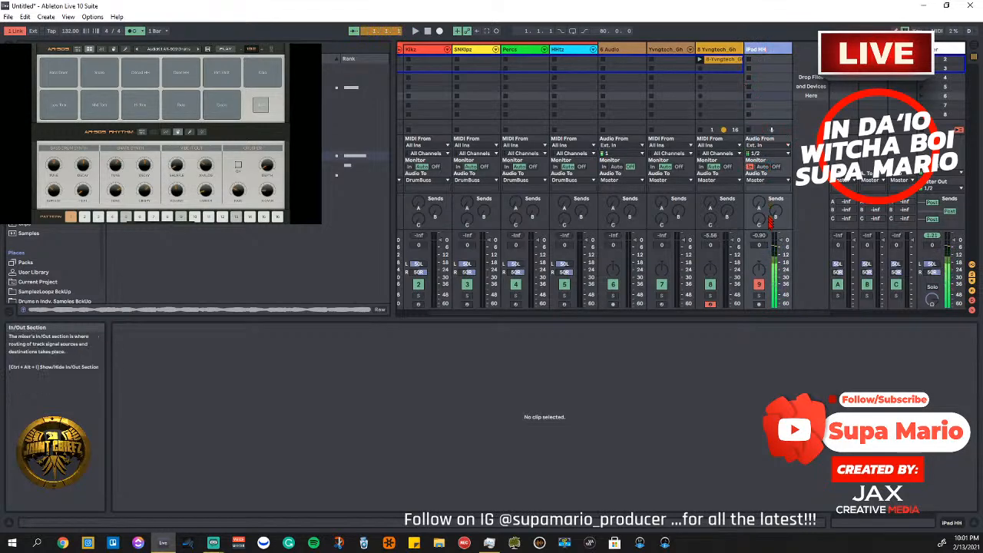
Arm the iPad HH track and record a four-bar hi-hat pattern into its clip slot in scene 2
left_click(759, 304)
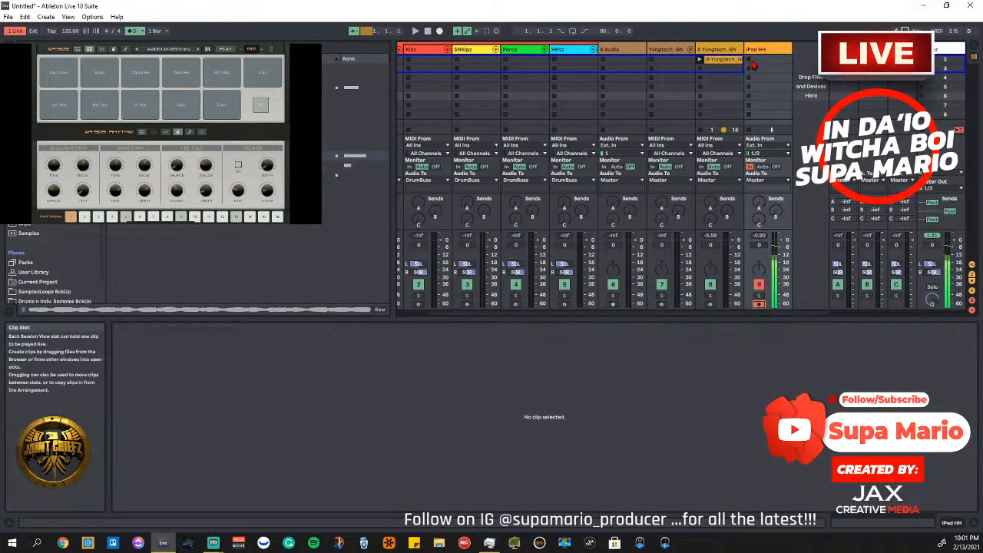
left_click(753, 62)
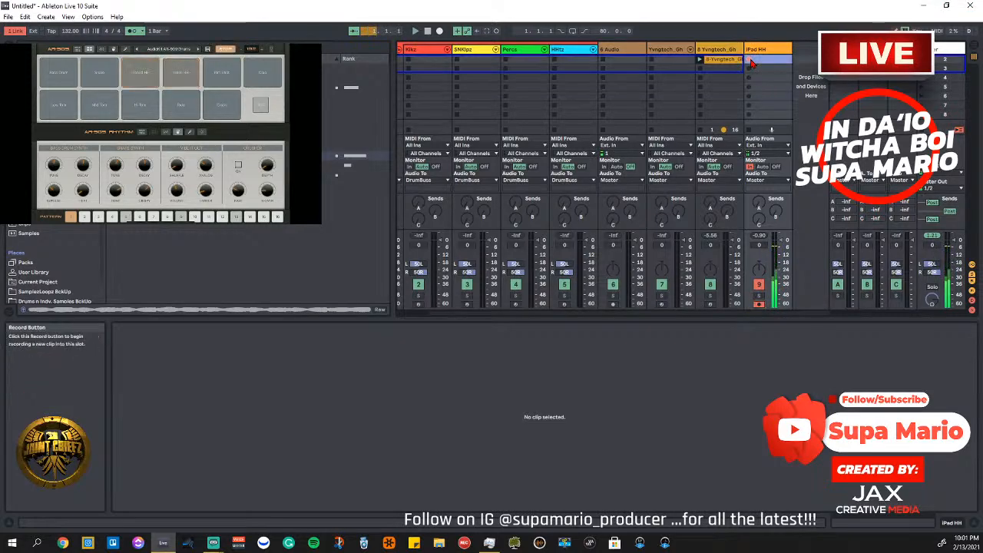
left_click(751, 60)
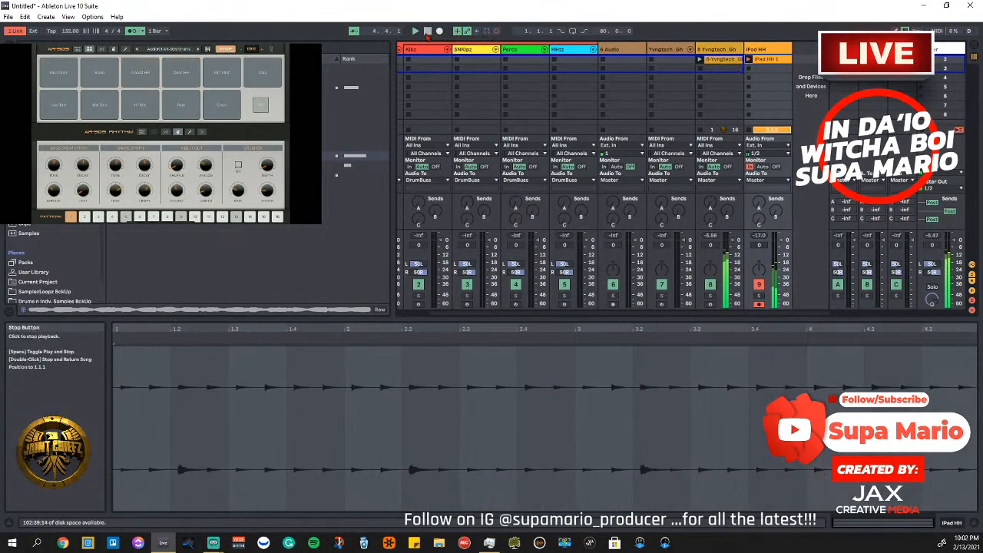
left_click(428, 31)
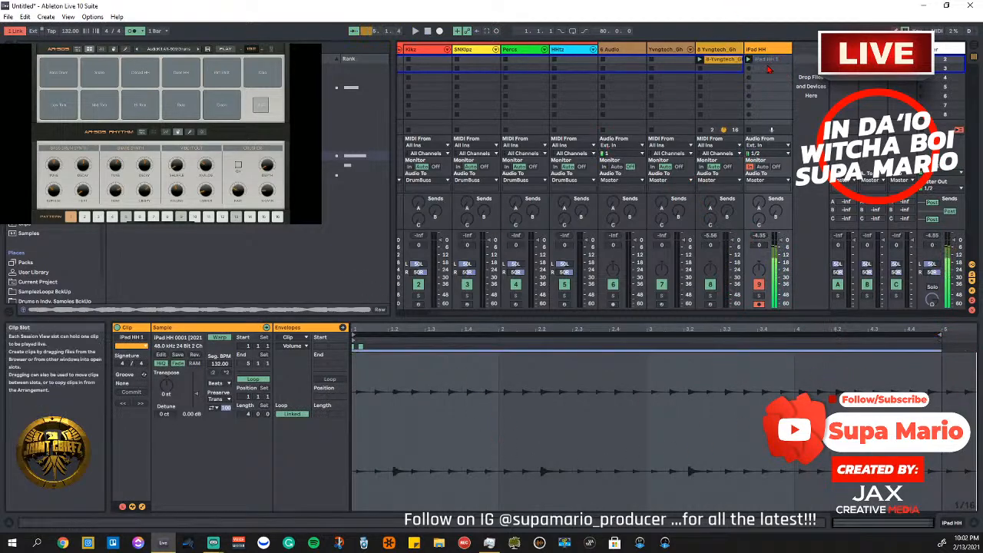
Set the iPad HH track's monitoring to Auto and disarm the track
left_click(763, 167)
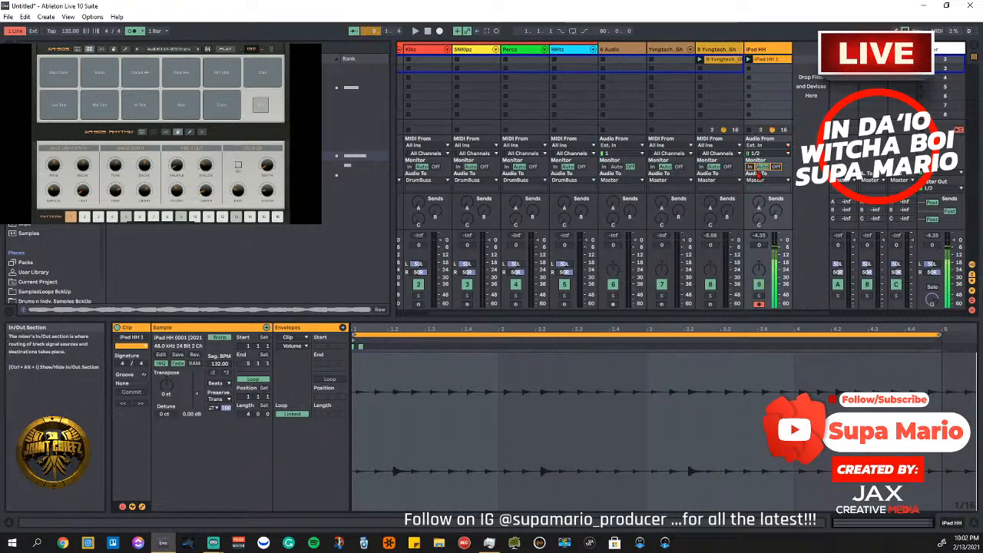
left_click(810, 102)
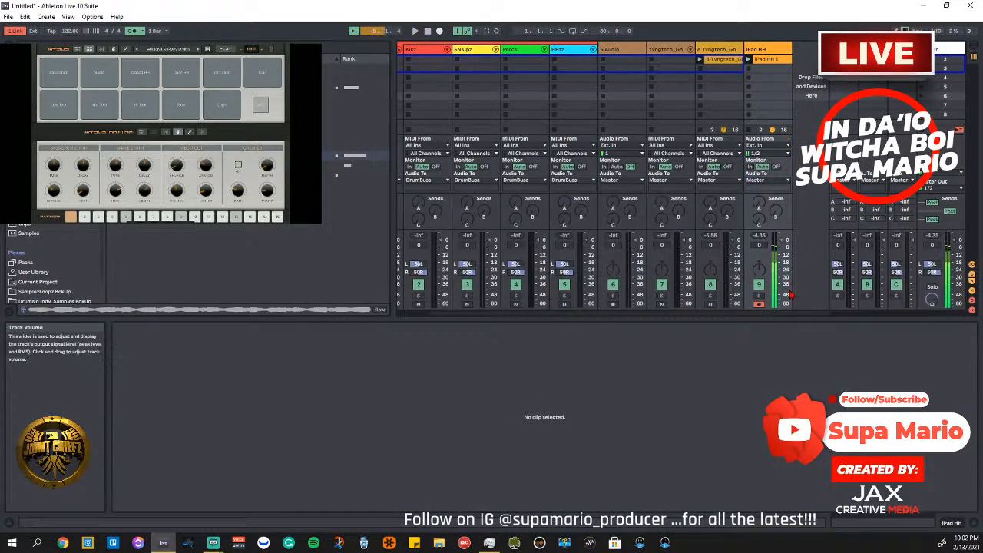
left_click(758, 305)
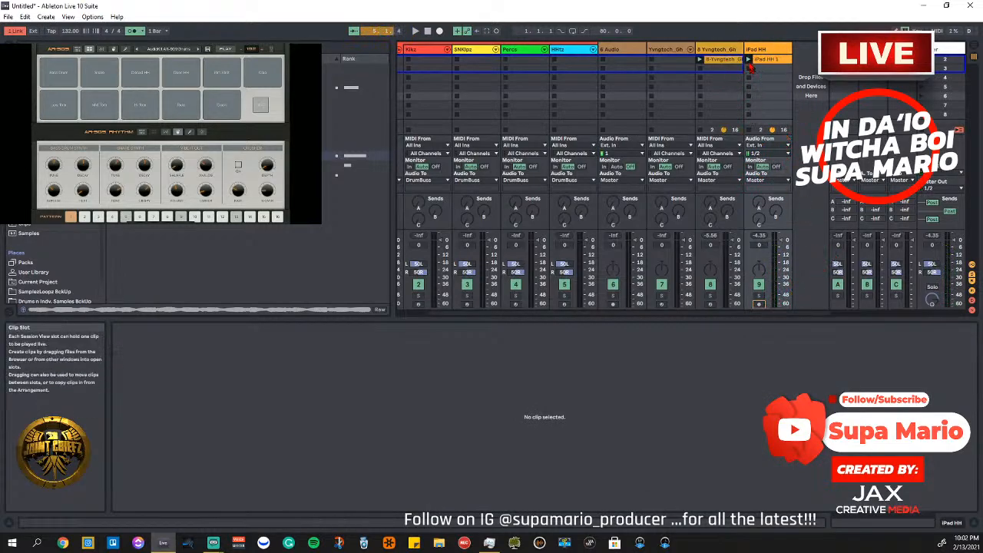
Open the recorded iPad HH 1 clip and play it back together with the sliced loop
left_click(771, 61)
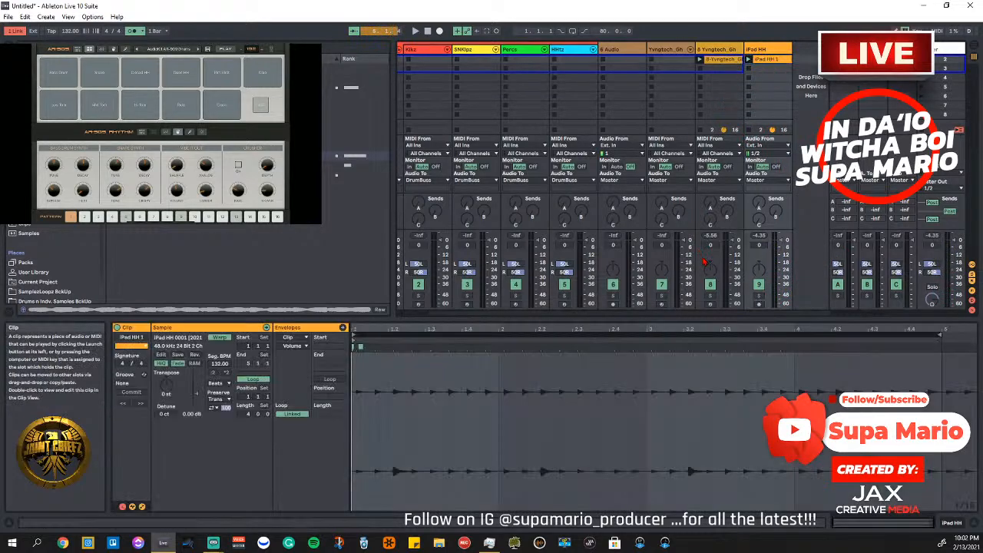
left_click_drag(555, 329, 555, 330)
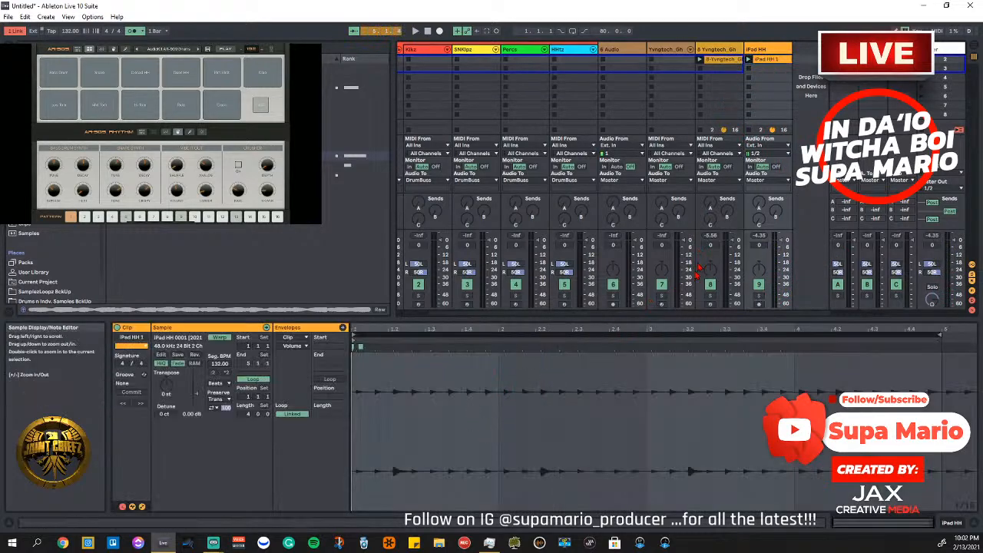
left_click(415, 31)
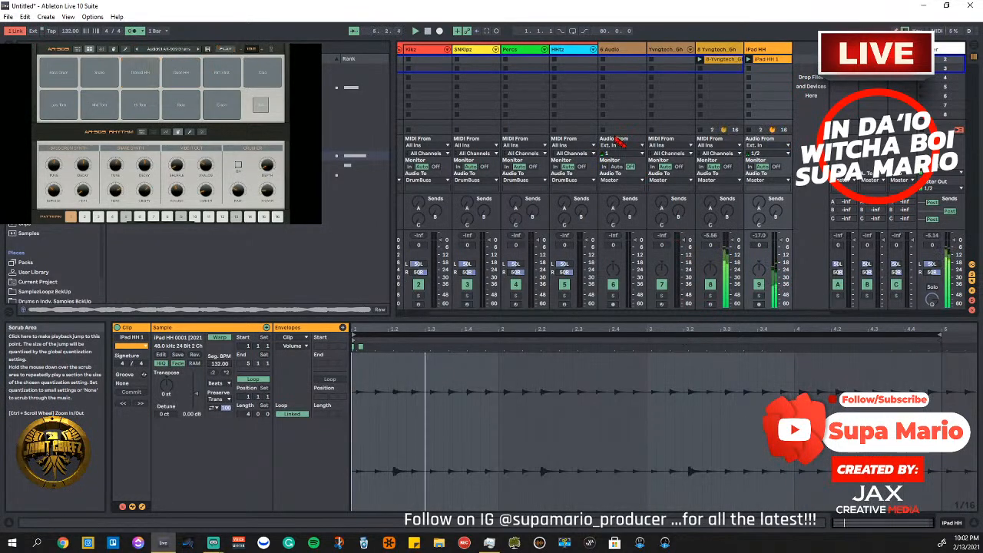
left_click(427, 31)
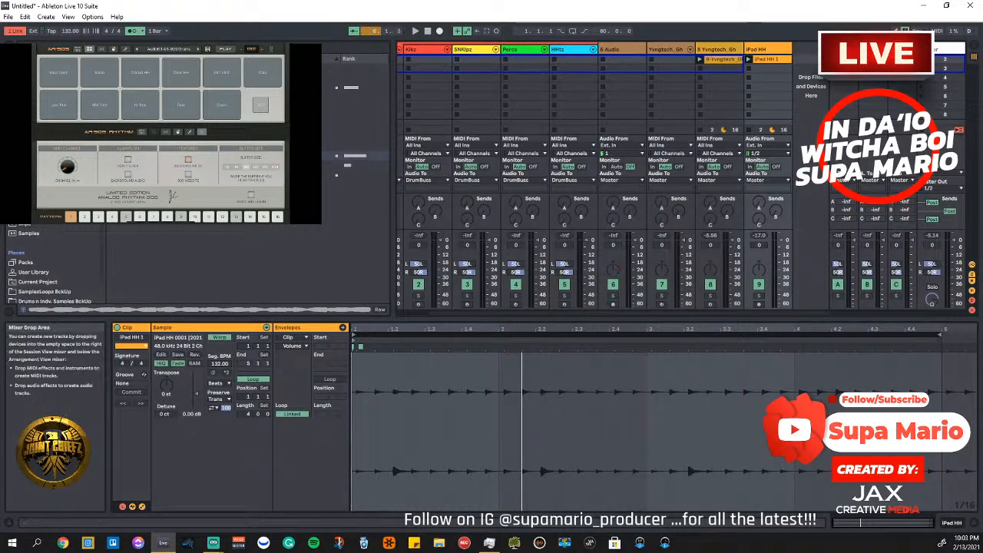
left_click(811, 149)
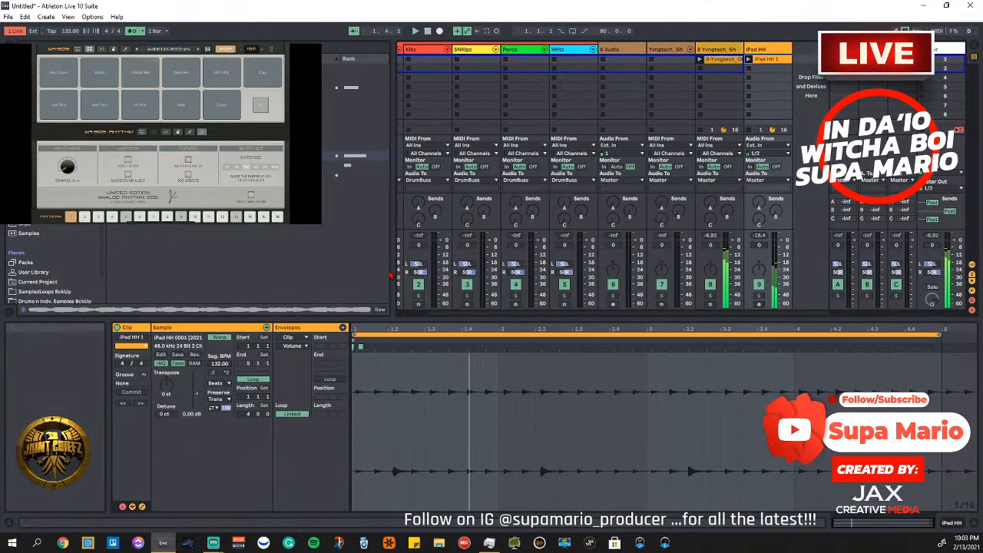
left_click(428, 32)
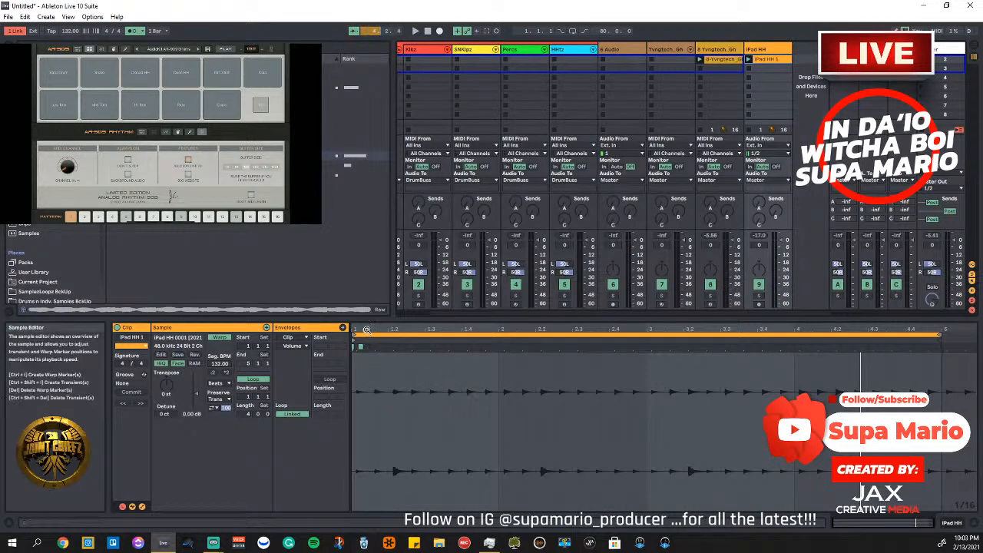
Try to warp the first hi-hat transient of the iPad HH 1 clip back to the clip start
left_click_drag(368, 329, 369, 370)
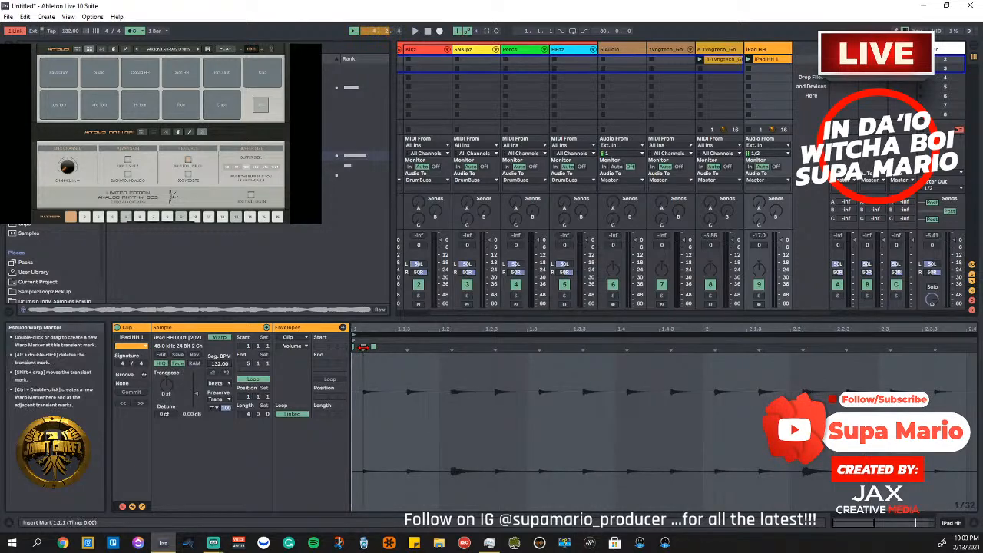
left_click_drag(366, 329, 370, 395)
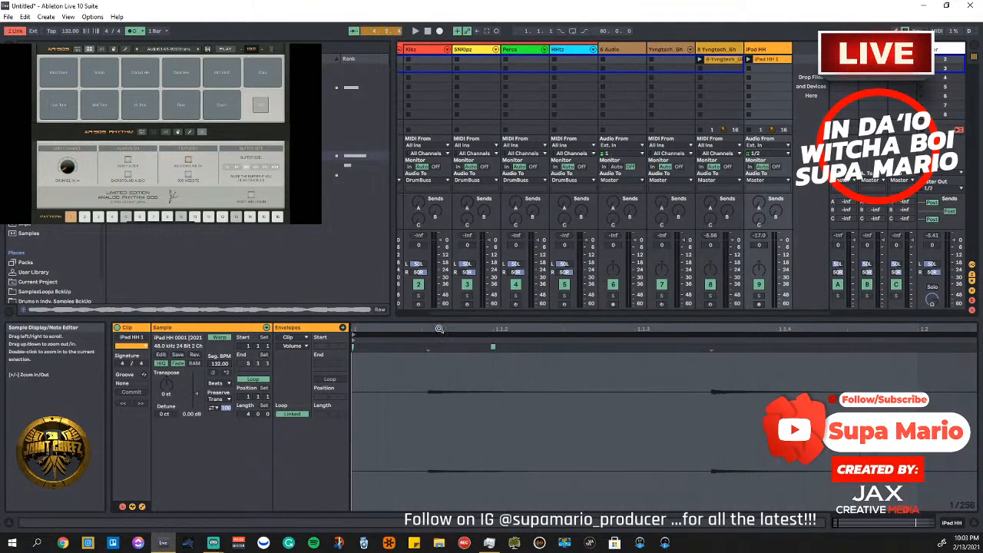
left_click_drag(370, 330, 370, 265)
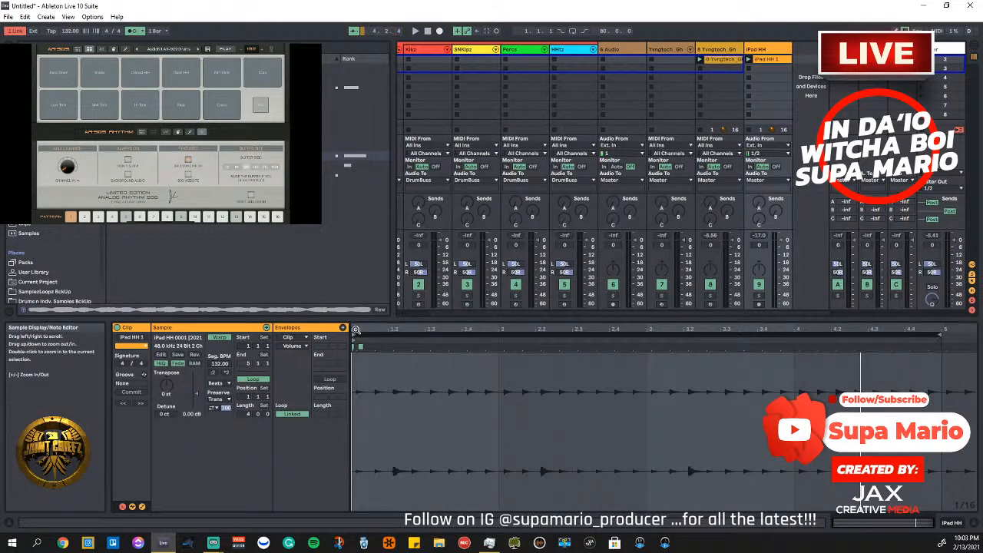
left_click_drag(356, 329, 357, 390)
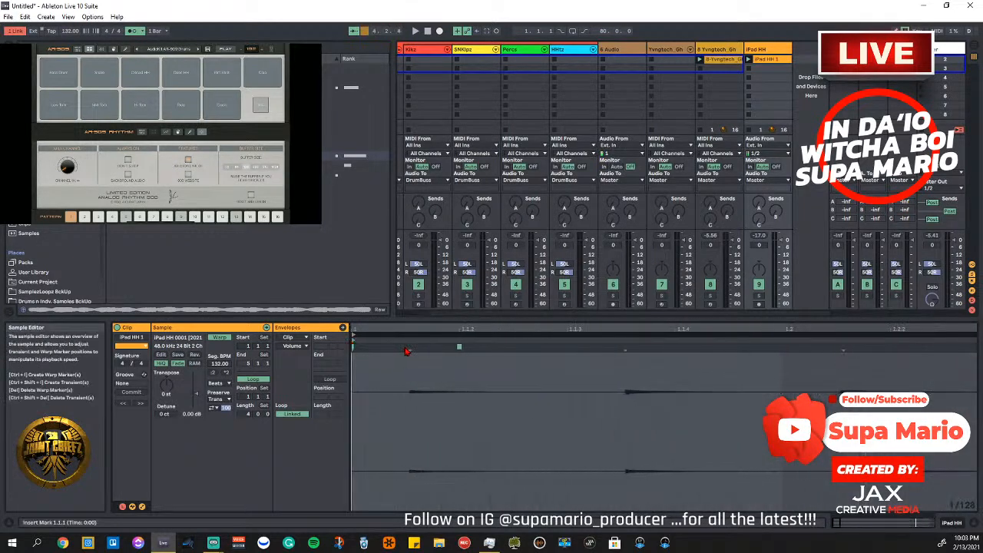
left_click(410, 347)
left_click_drag(410, 347, 366, 351)
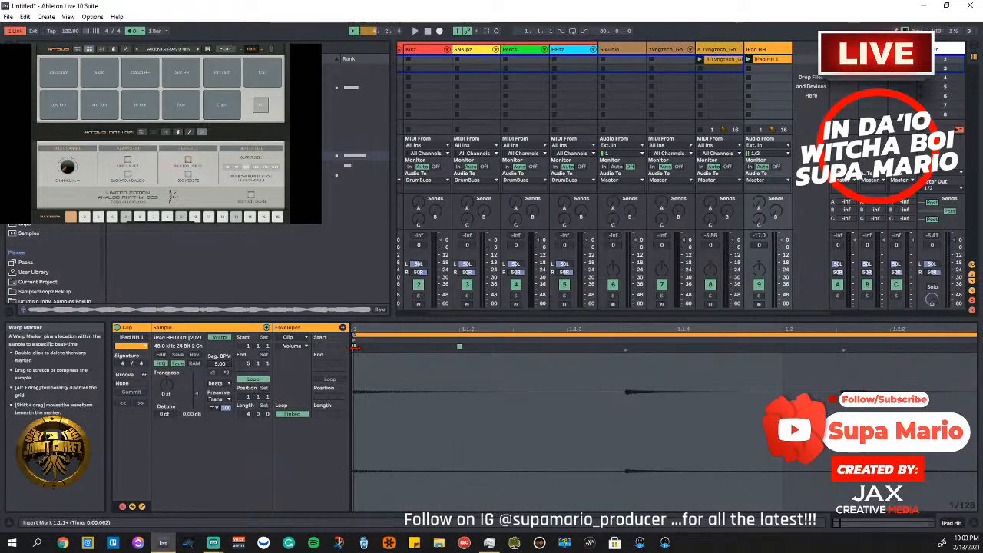
key("ctrl+z")
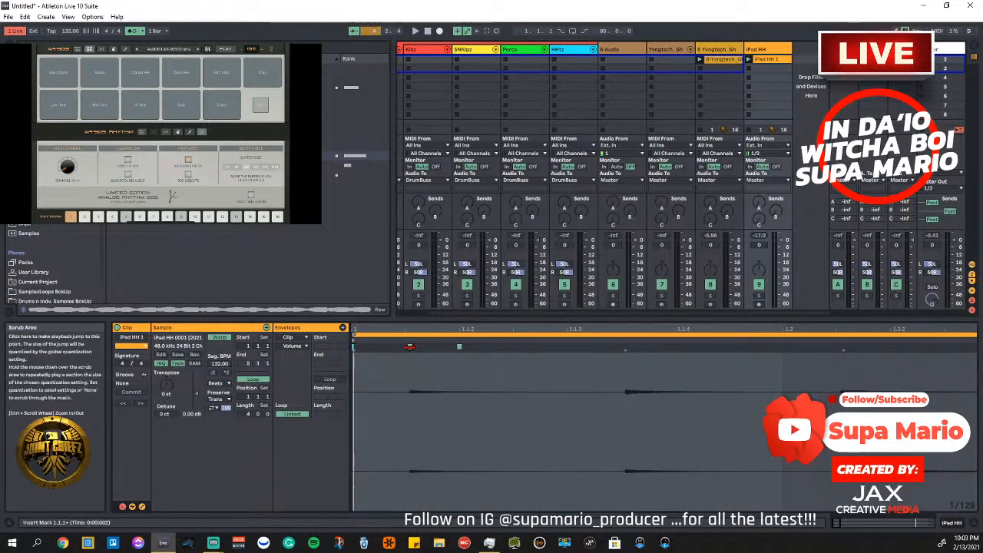
Set 1.1.1 at the first hi-hat transient of the iPad HH 1 clip and move the loop start to that point
right_click(411, 348)
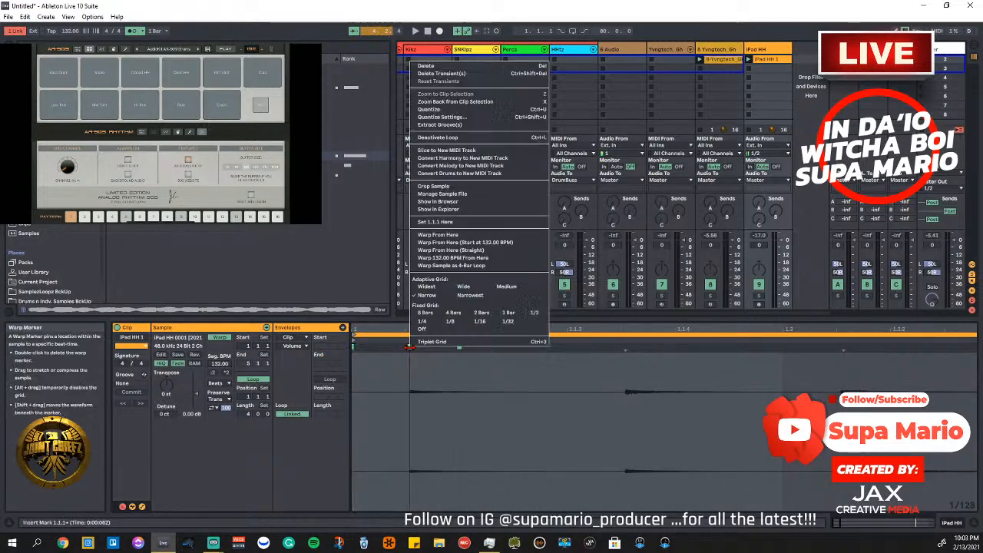
left_click(434, 221)
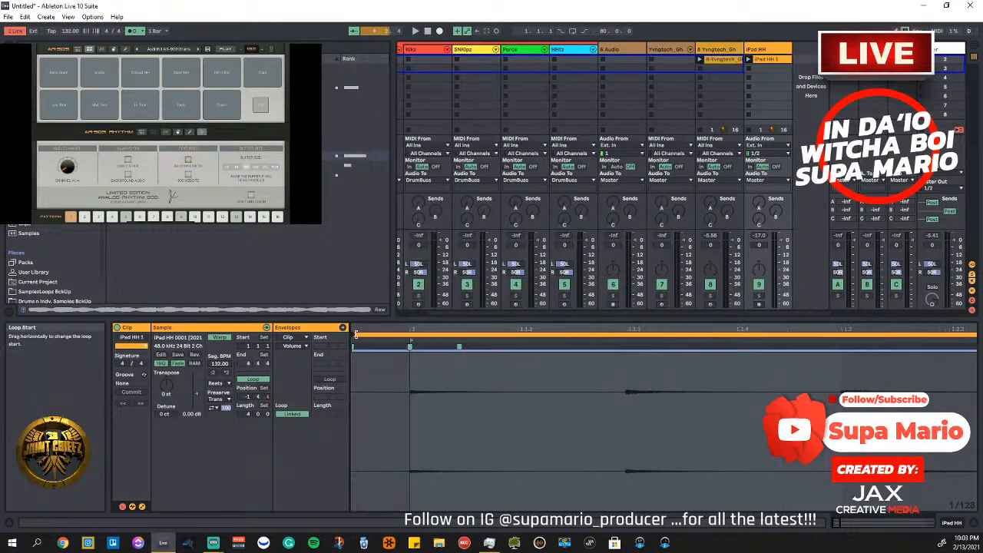
left_click_drag(352, 331, 412, 331)
double_click(425, 329)
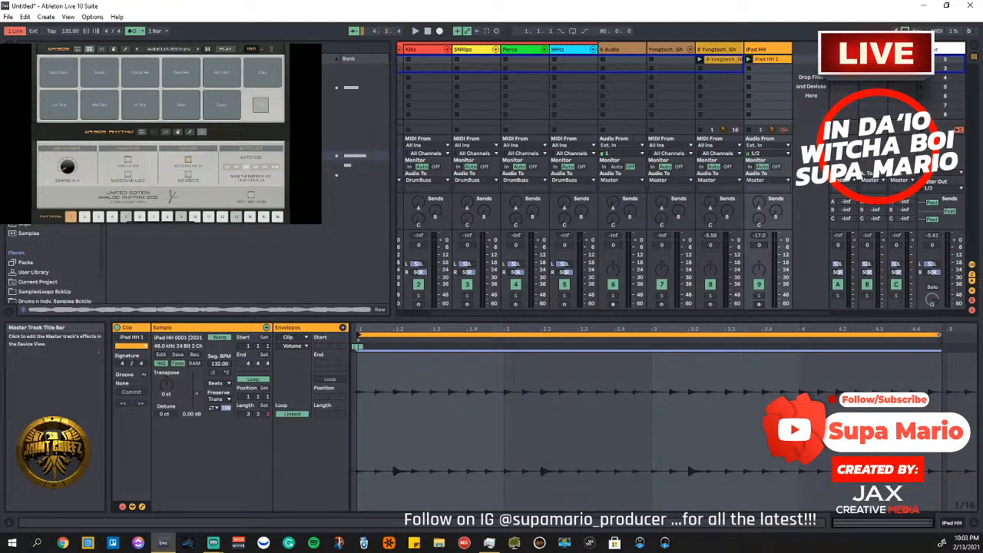
Play scene 2 and extend the iPad HH 1 clip's loop end to 5.1.1 for a full four bars
left_click(927, 60)
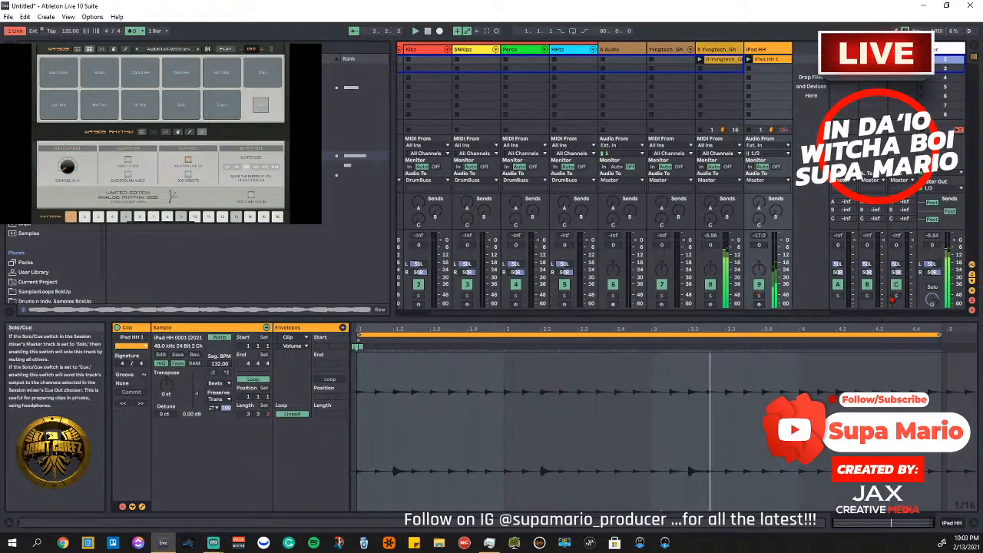
left_click(939, 336)
left_click_drag(938, 336, 946, 335)
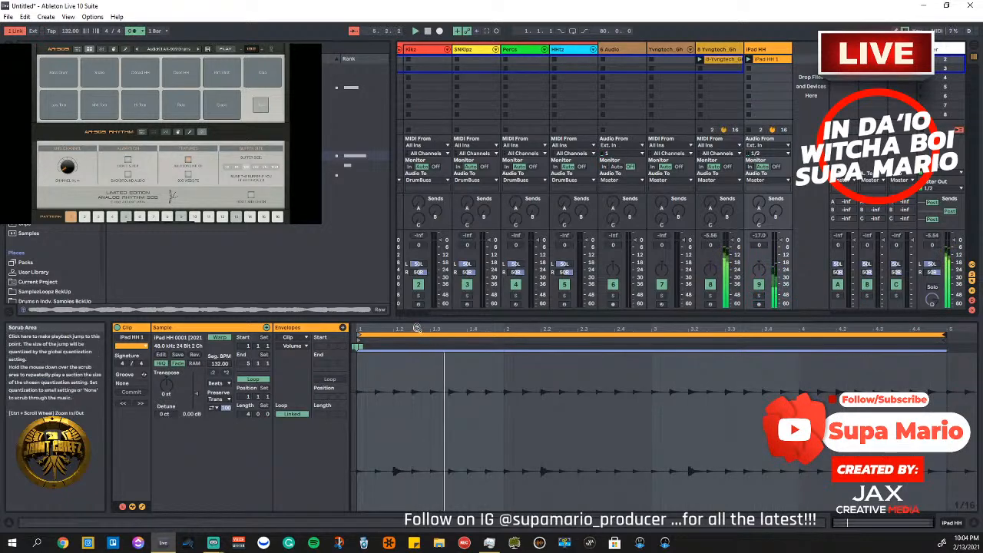
Crop the iPad HH 1 sample to its four-bar loop, accepting that audio stops
right_click(455, 358)
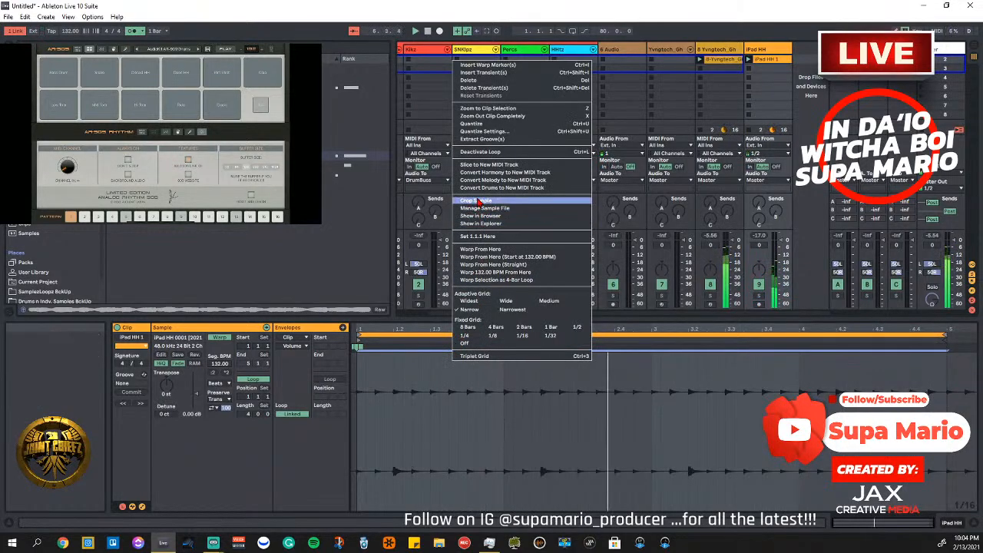
left_click(477, 201)
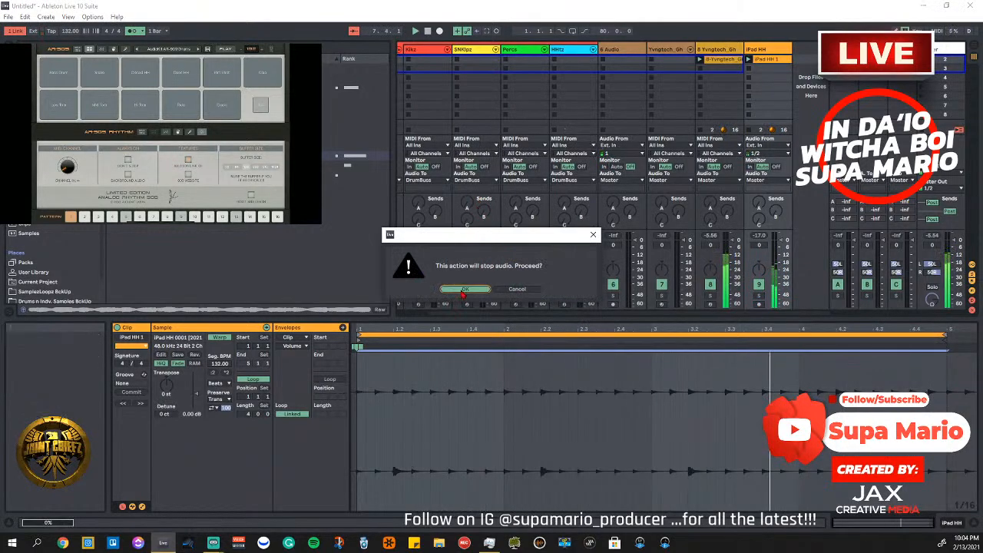
left_click(464, 297)
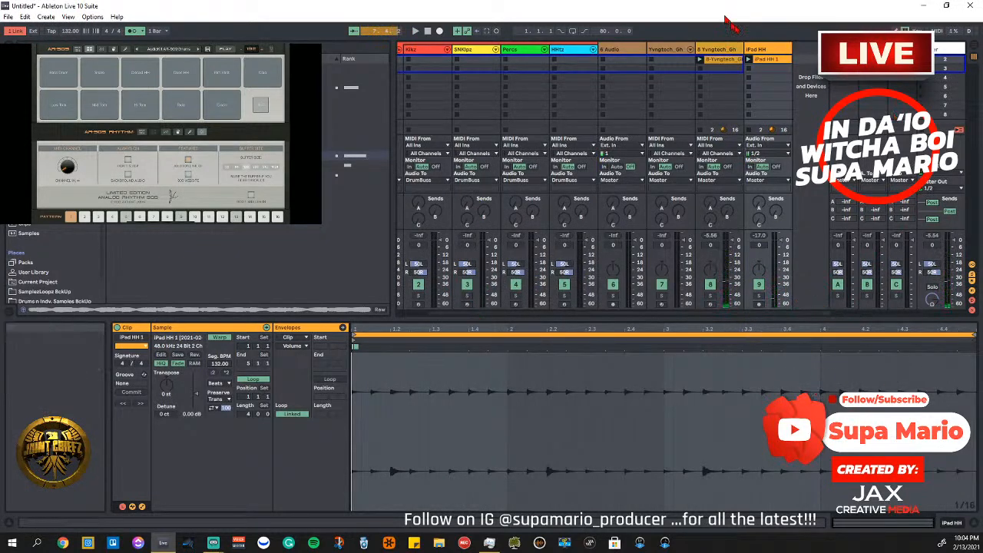
Raise the iPad HH 1 clip's gain to 6.38 dB during playback and stop the transport
left_click(750, 61)
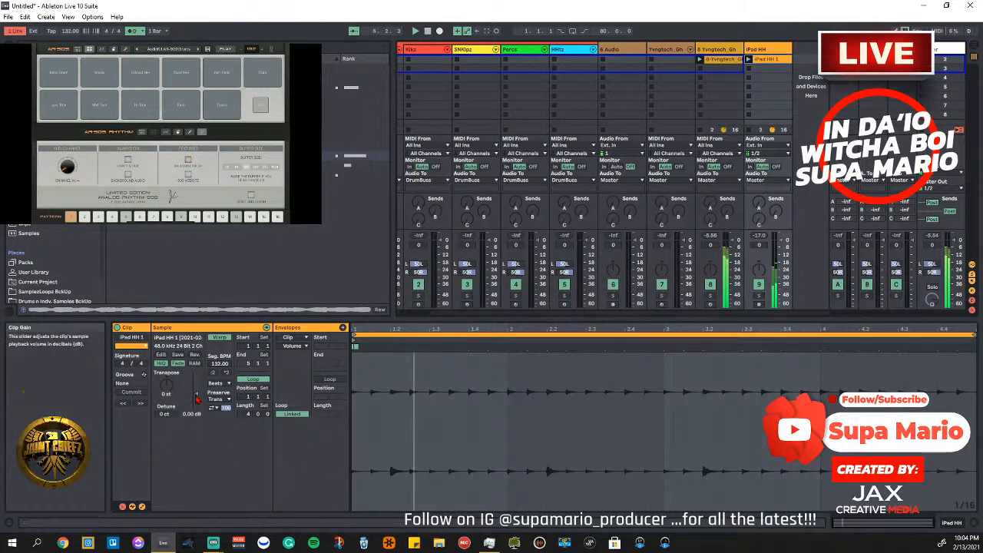
left_click_drag(197, 394, 196, 388)
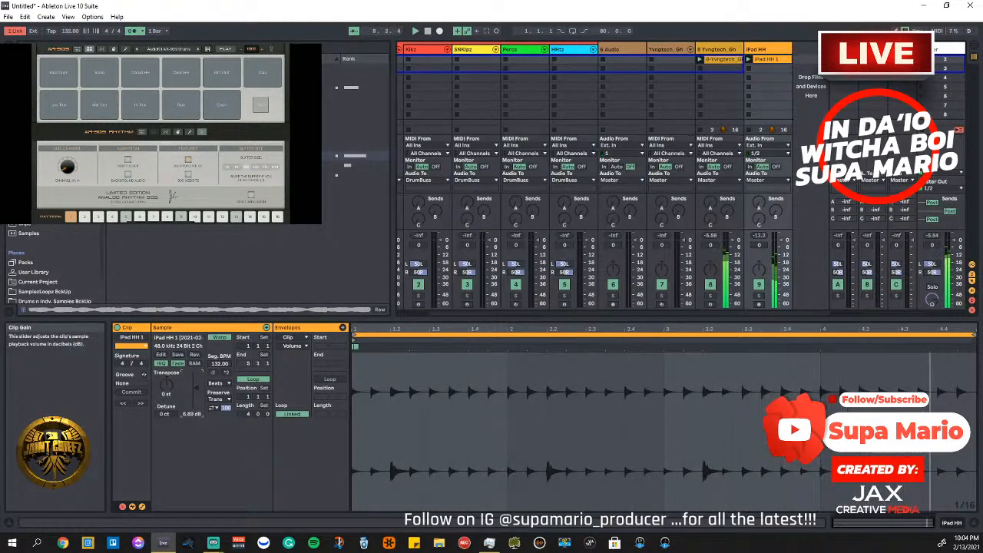
left_click_drag(196, 388, 197, 388)
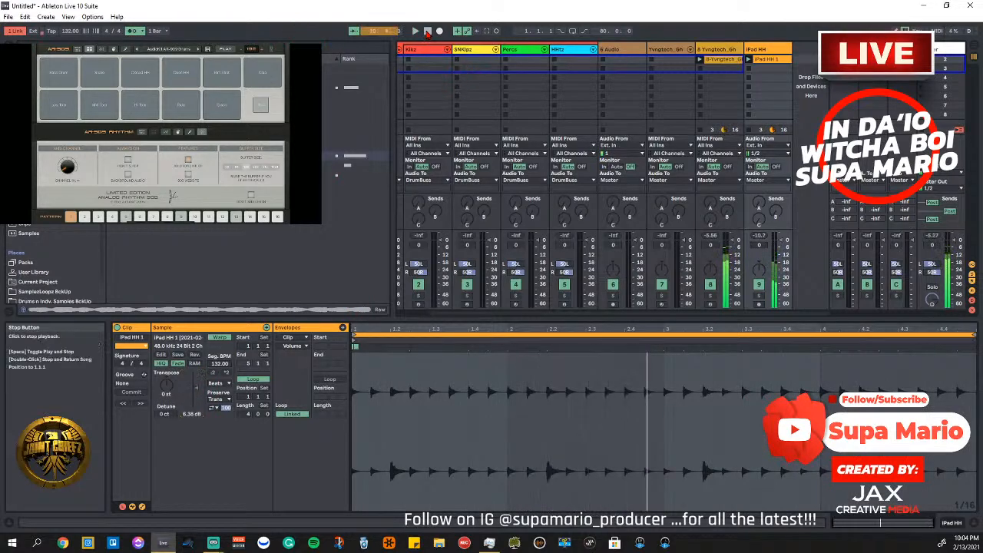
left_click(427, 33)
Play back the sliced loop together with the cropped hi-hat clip
right_click(814, 69)
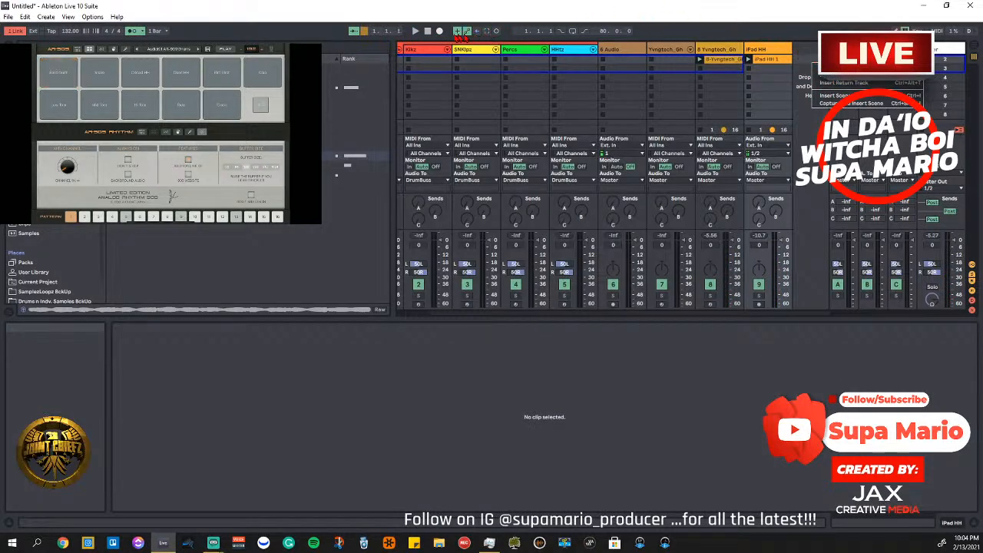
left_click(416, 33)
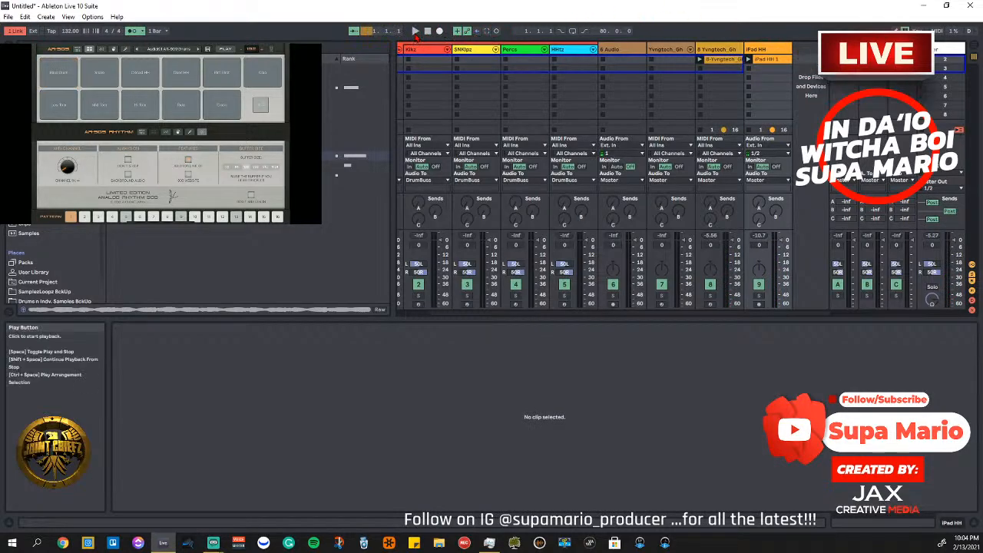
left_click(415, 32)
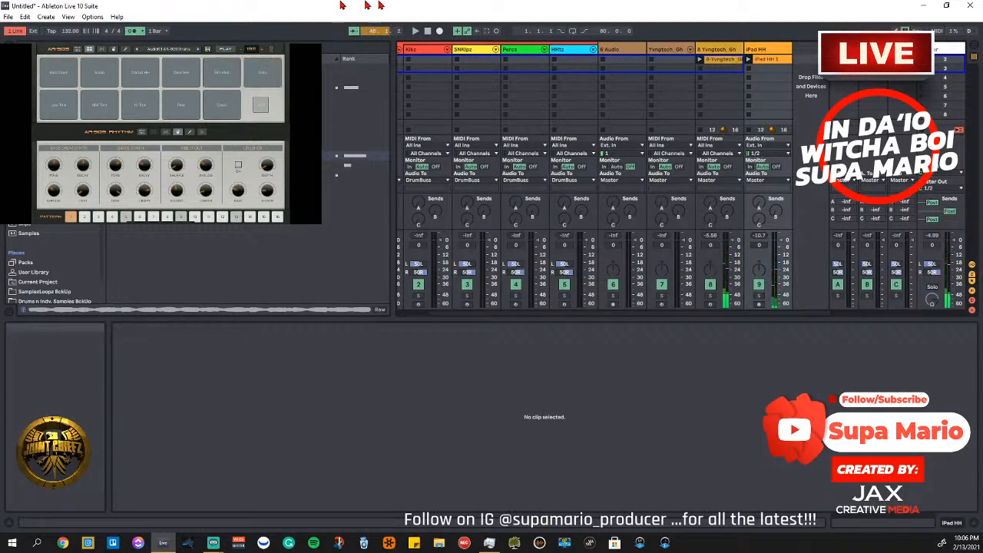
Insert another audio track after the iPad HH track
right_click(816, 78)
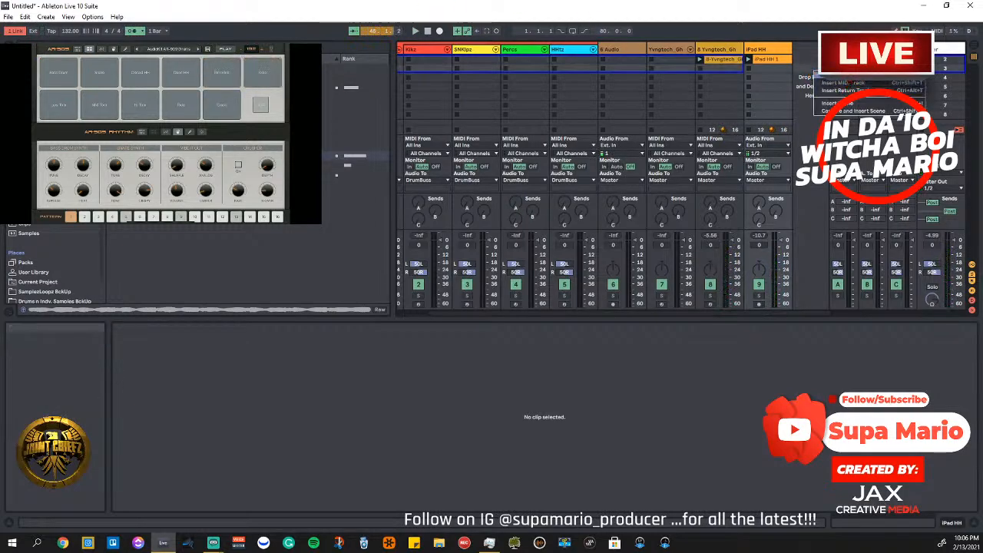
left_click(842, 76)
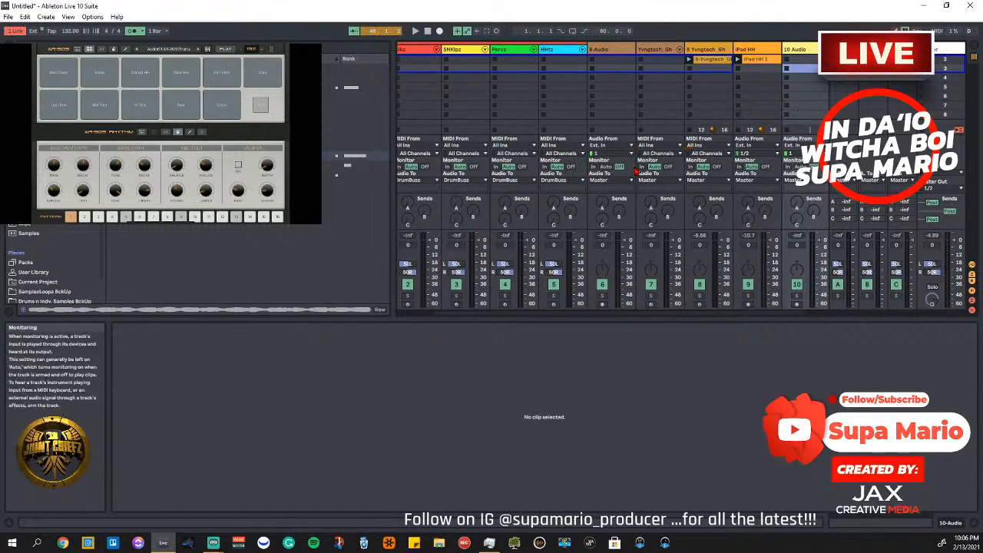
Arm the 10 Audio track, start recording the iPad drums into its first slot, and set its monitoring to In
left_click_drag(719, 315, 753, 322)
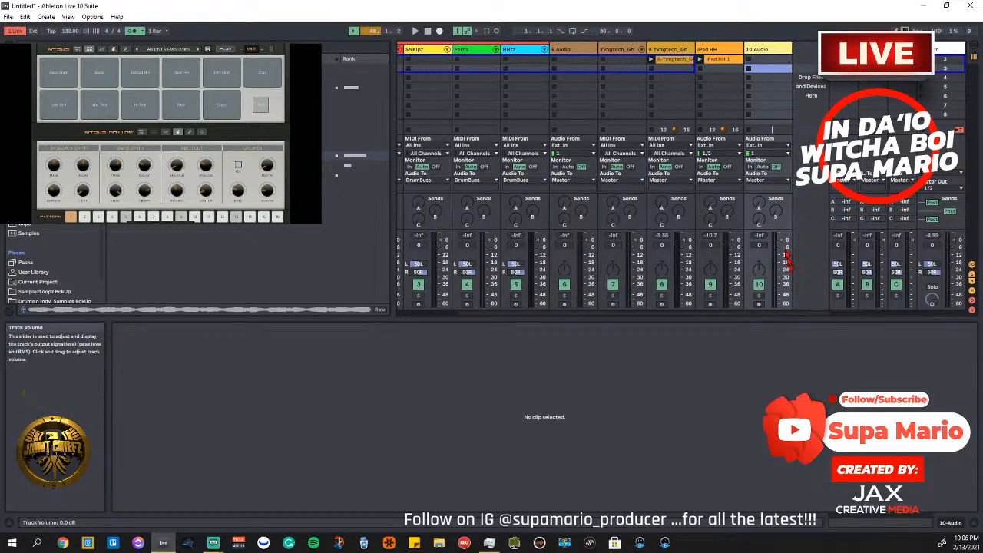
left_click(760, 305)
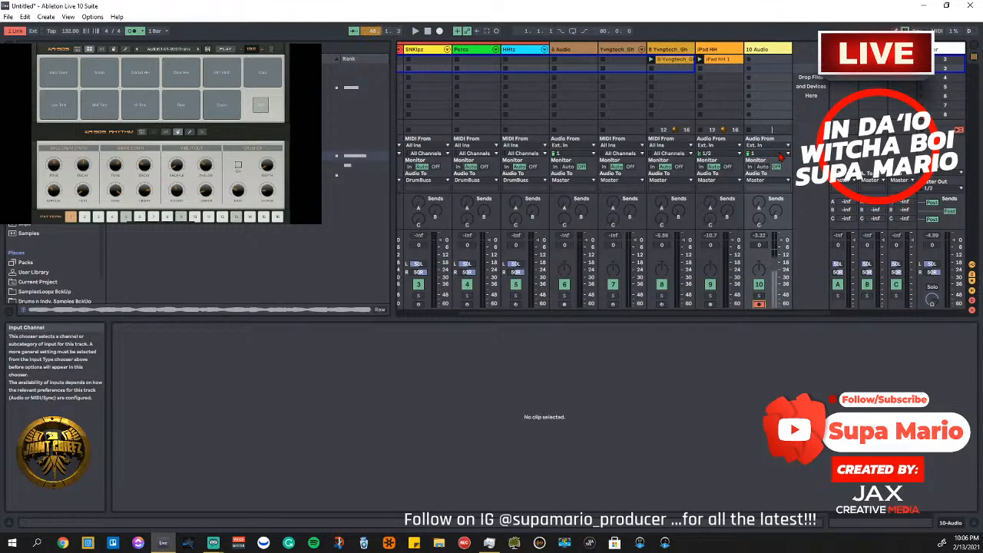
key("space")
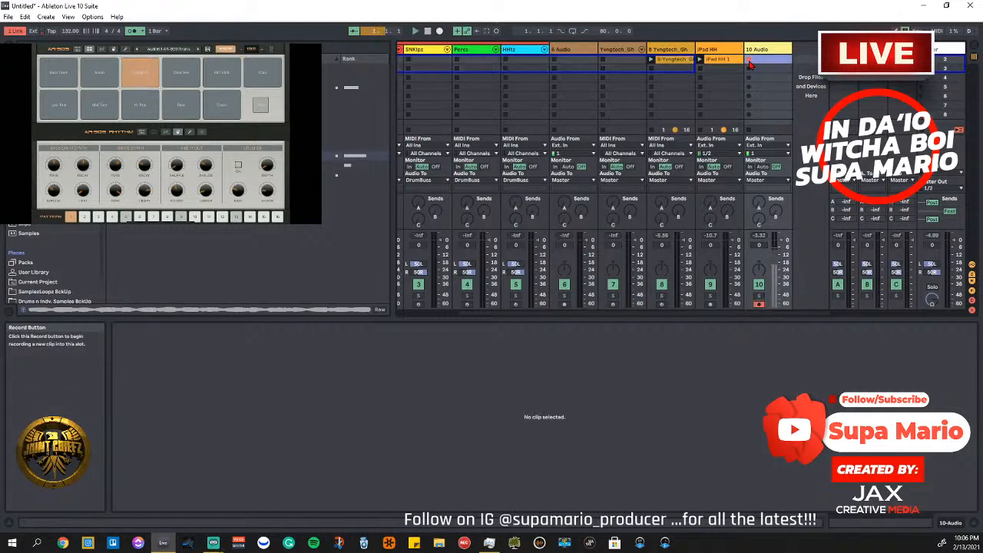
left_click(750, 166)
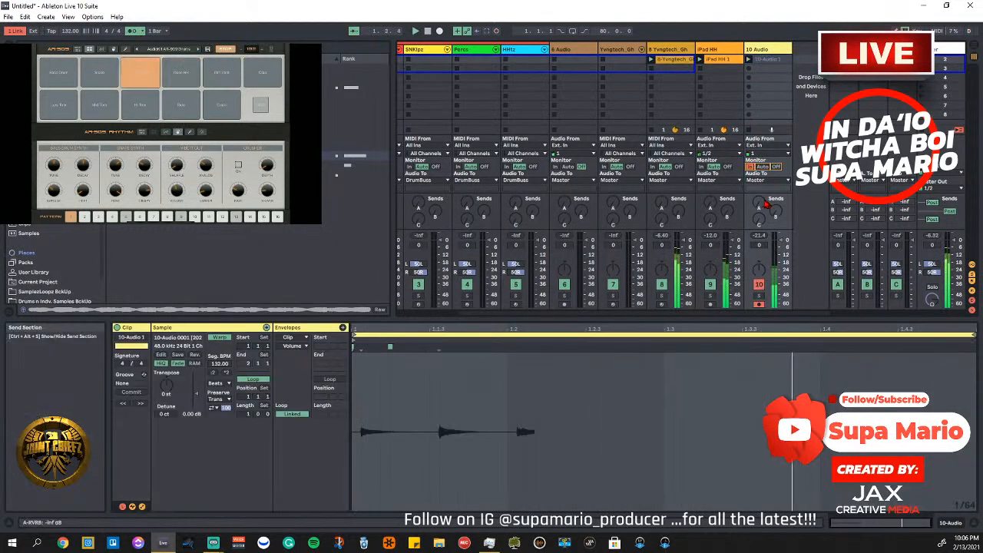
Remove the newly recorded clip from the 10 Audio track and stop the transport
right_click(775, 64)
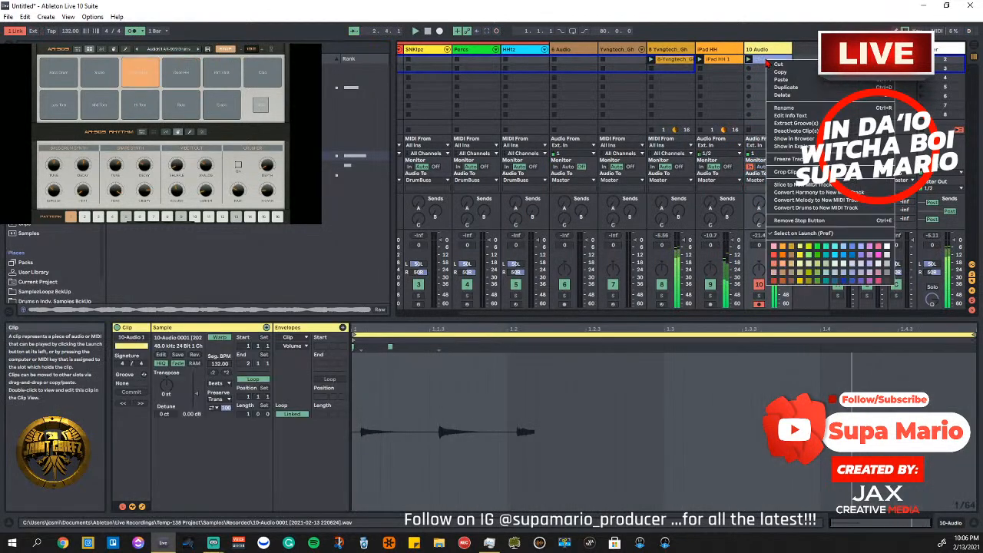
left_click(778, 64)
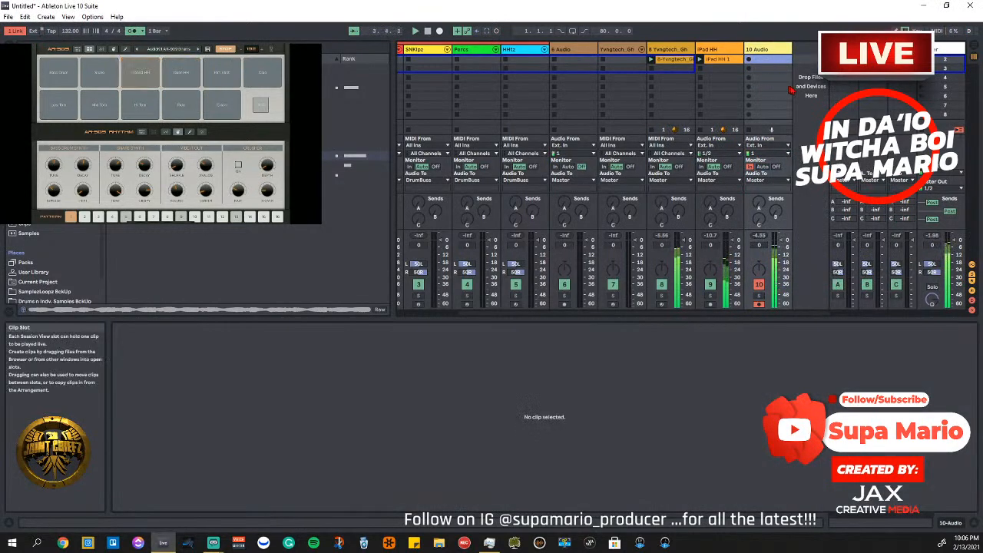
left_click(428, 31)
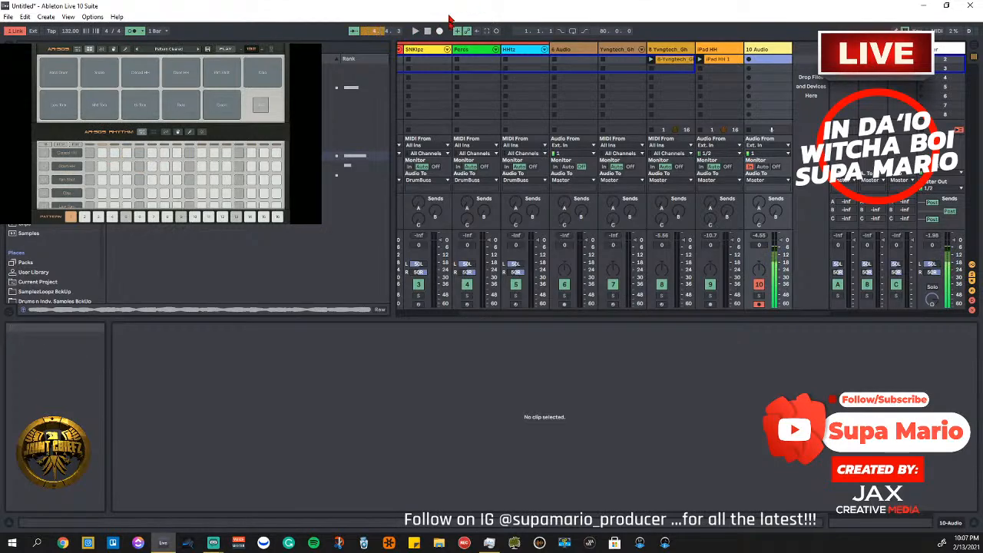
Try another drum recording in the first slot of the 10 Audio track, stop it and delete the take
left_click(415, 31)
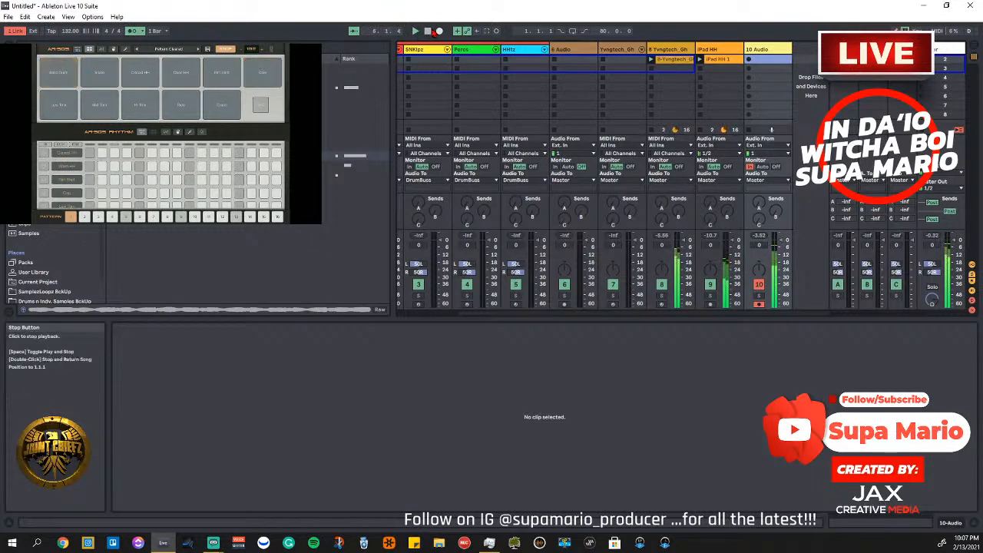
left_click(428, 31)
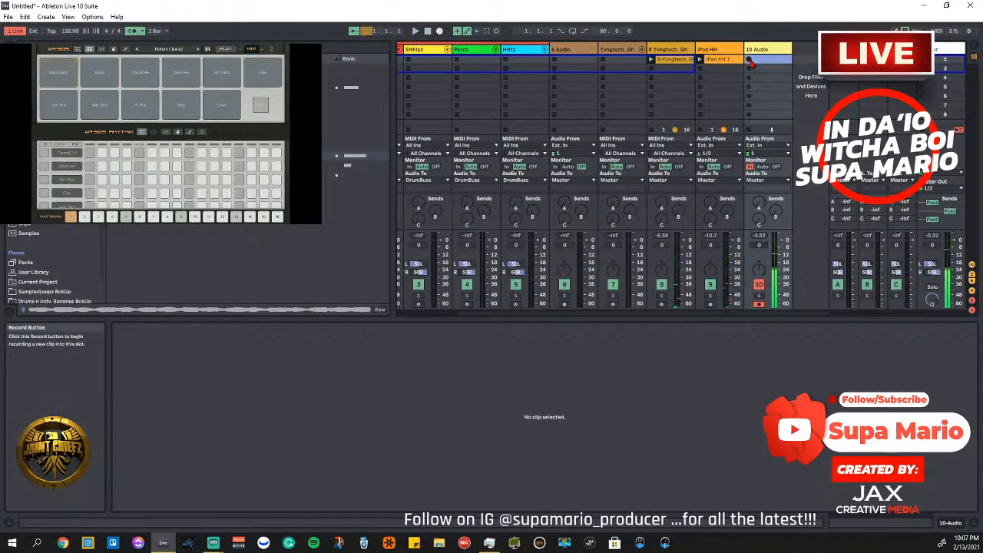
left_click(751, 62)
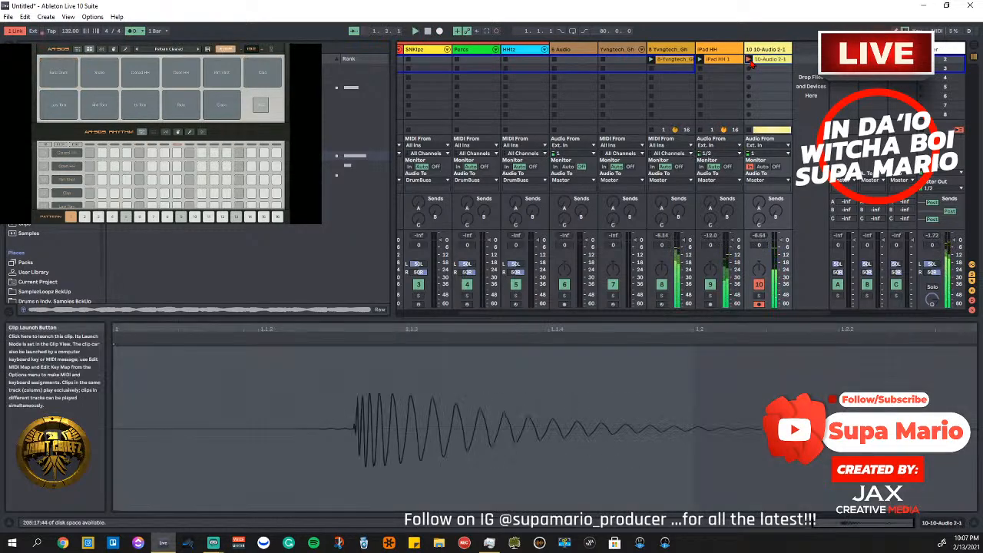
key("space")
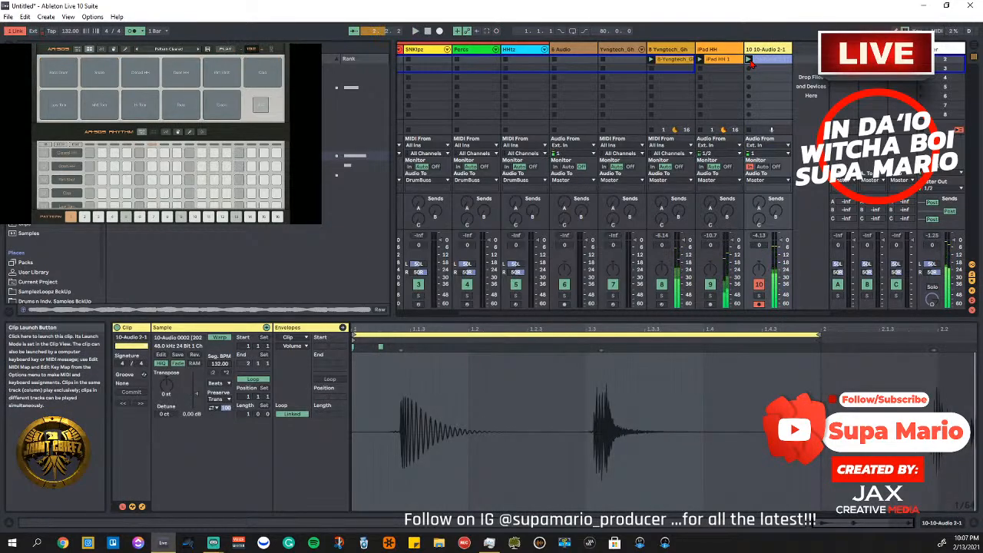
key("Delete")
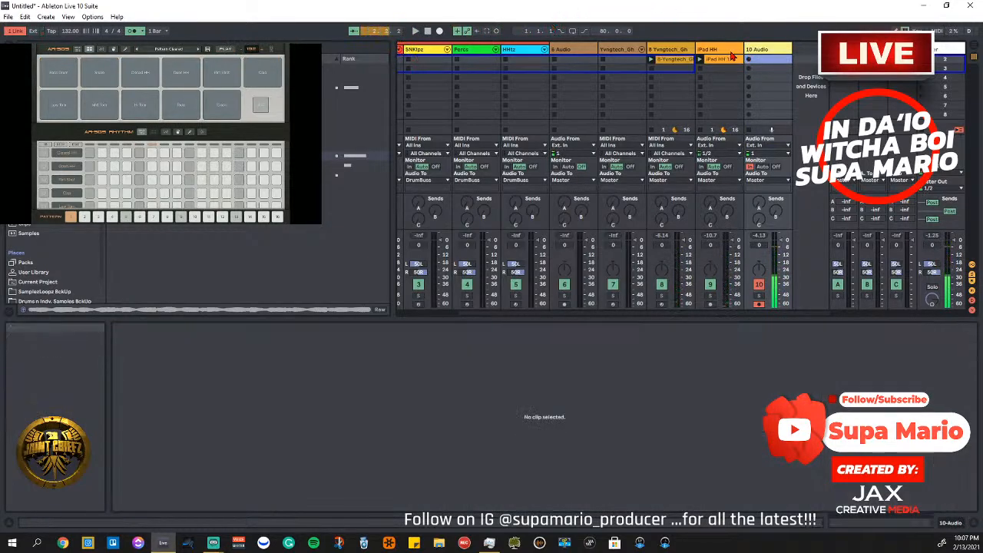
Try two more short drum recordings on the 10 Audio track, removing each take from its slot
left_click(756, 61)
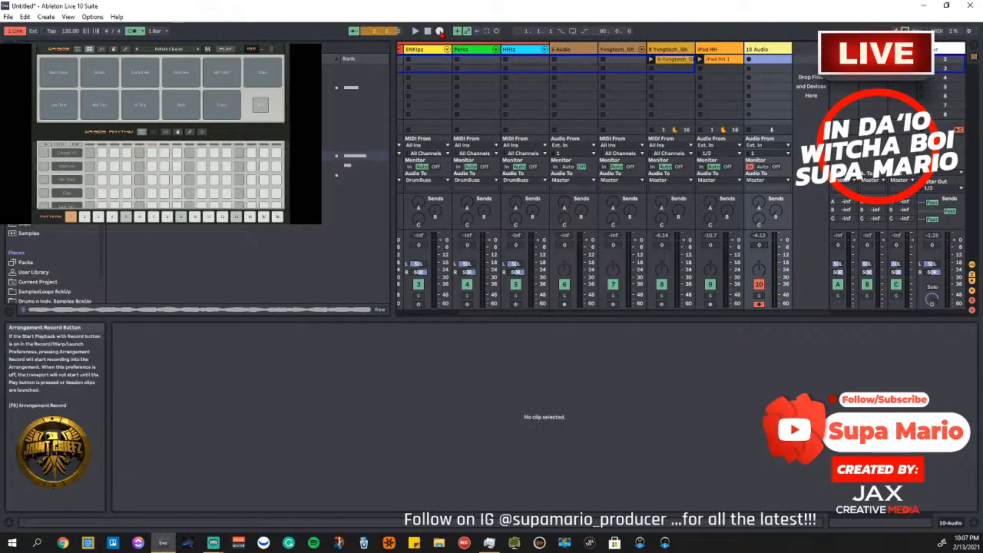
left_click(749, 59)
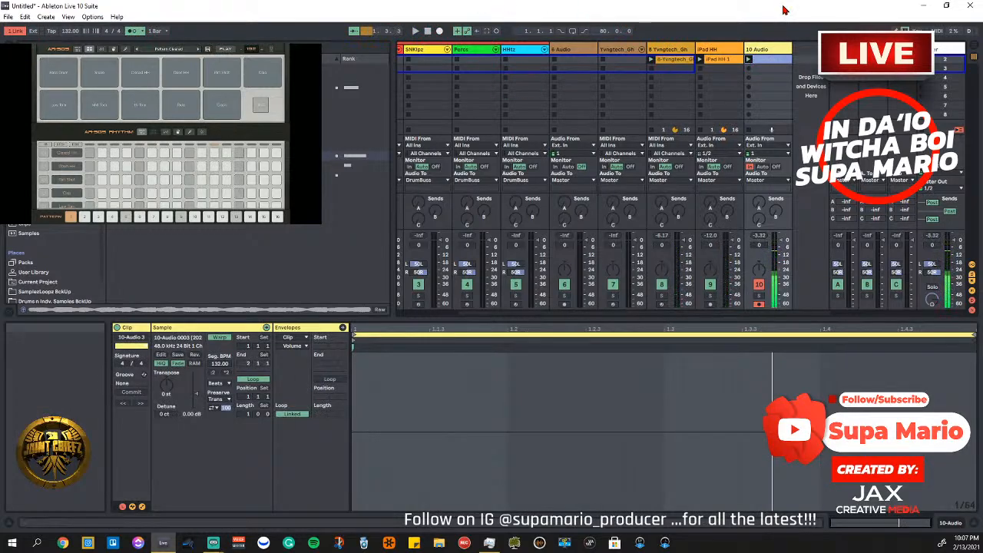
right_click(779, 59)
left_click(793, 91)
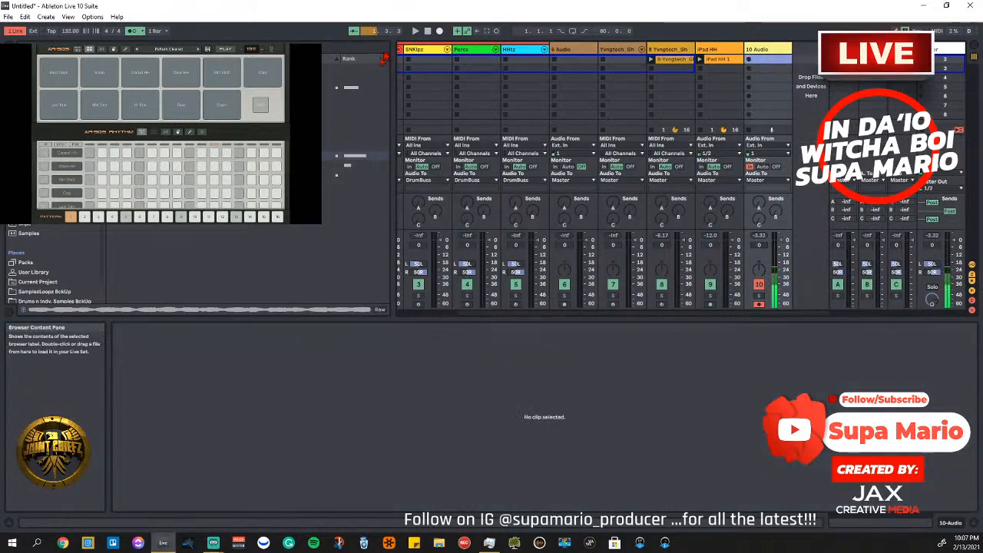
left_click(498, 31)
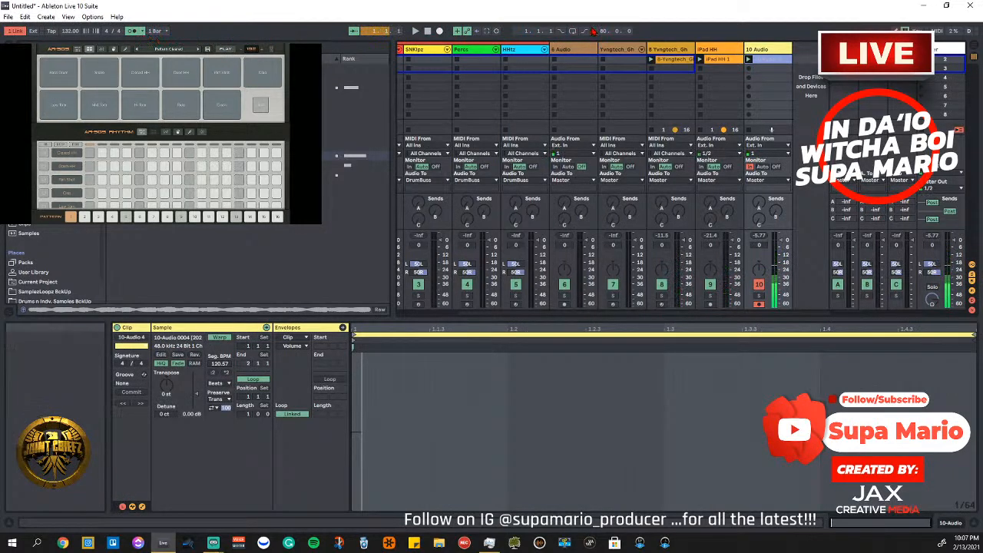
right_click(762, 63)
left_click(774, 67)
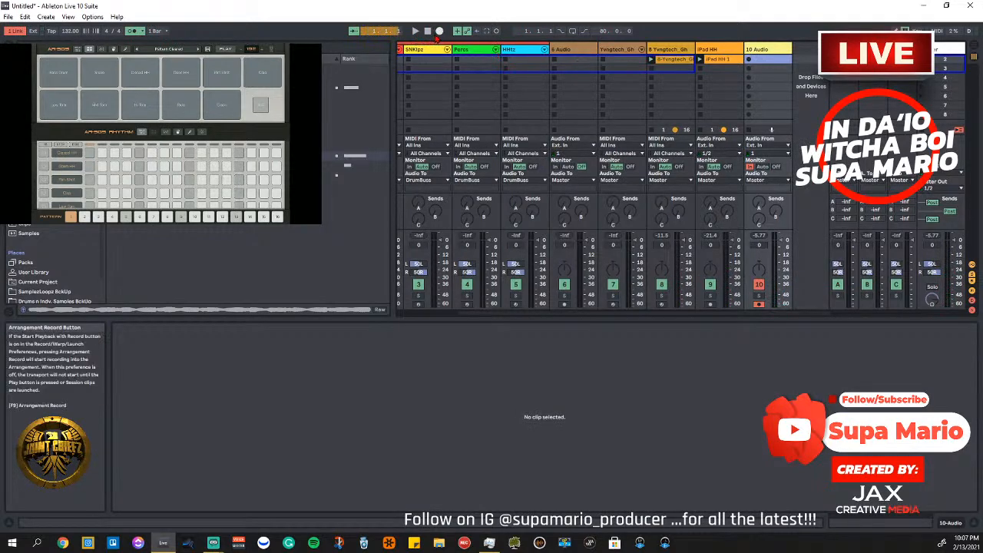
Record a drum take of about 17 bars over the loop in 10 Audio's first slot, stop and disarm the track
left_click(496, 31)
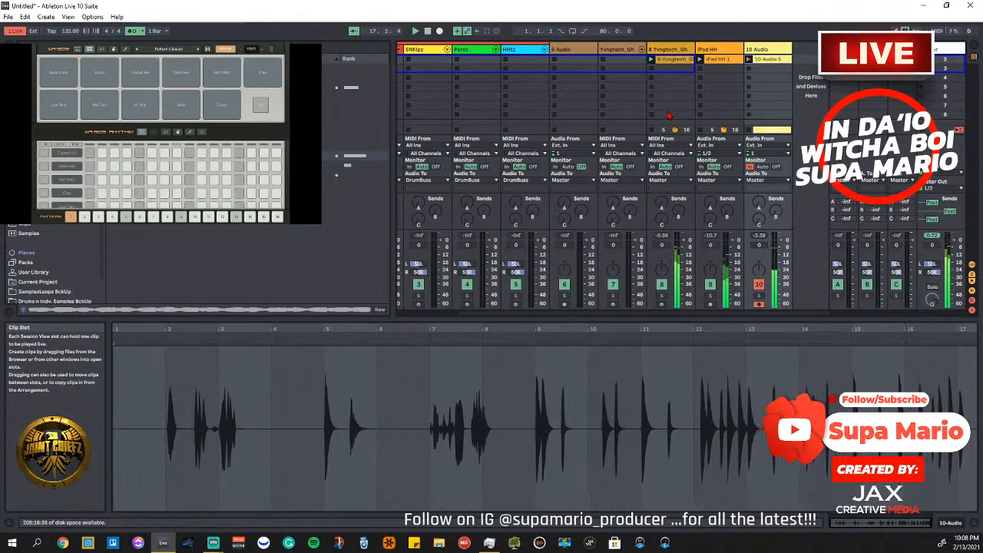
key("Return")
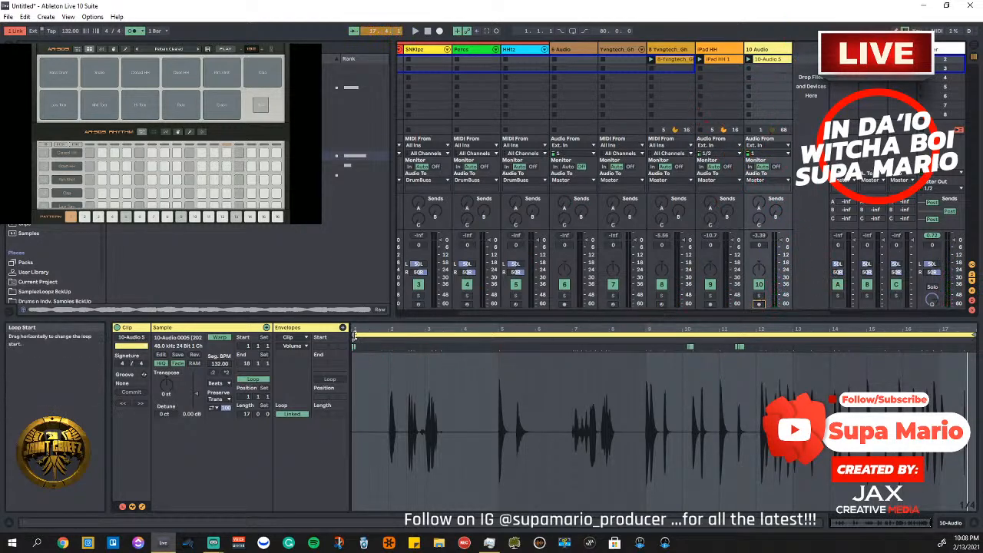
Set the 10-Audio 5 clip's loop from bar 9 to bar 17 and crop the sample to those eight bars
left_click_drag(355, 336, 648, 344)
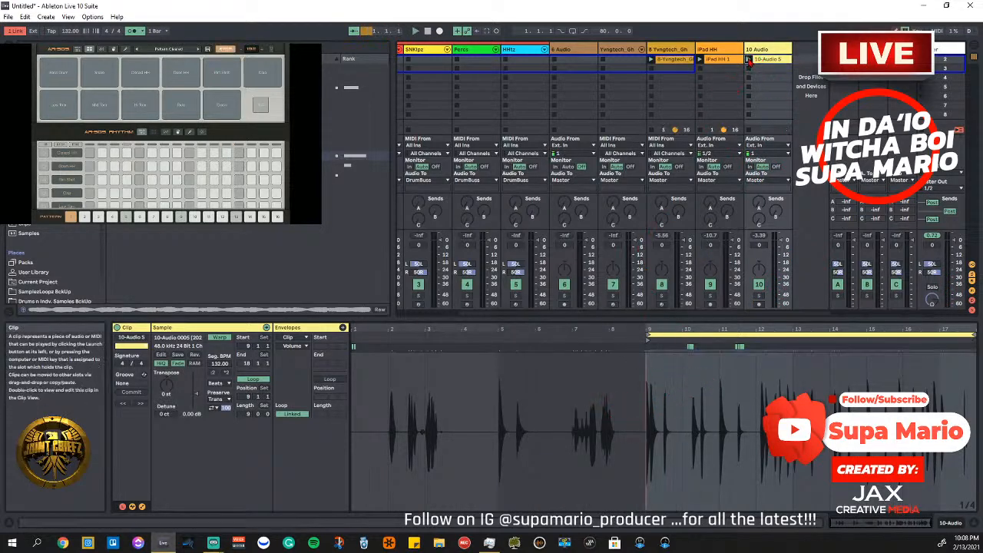
left_click(749, 59)
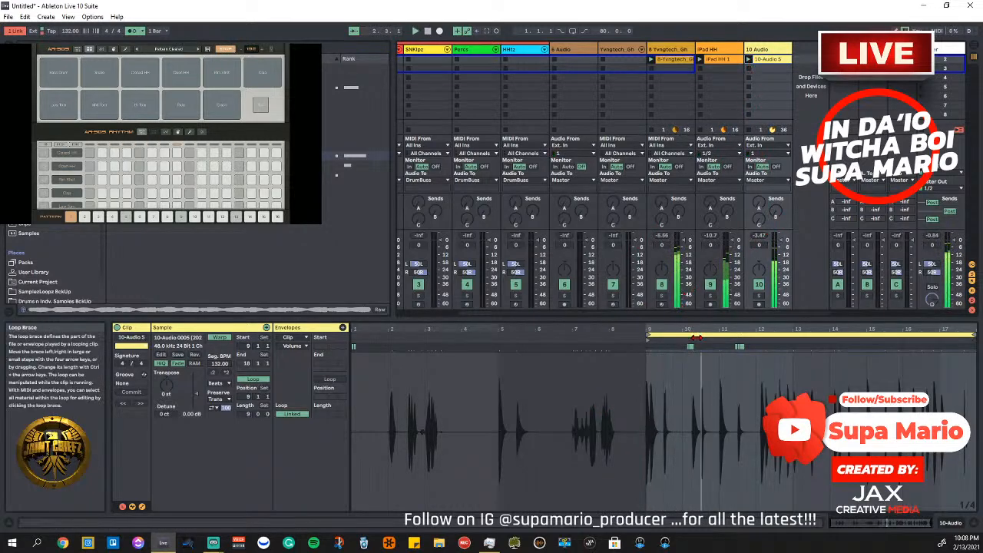
left_click_drag(714, 328, 323, 329)
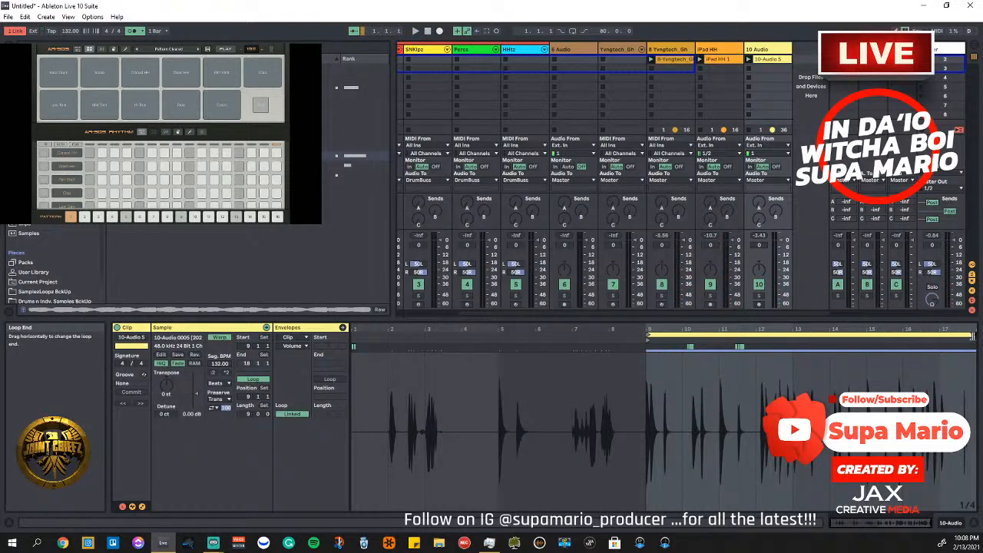
left_click_drag(972, 336, 942, 350)
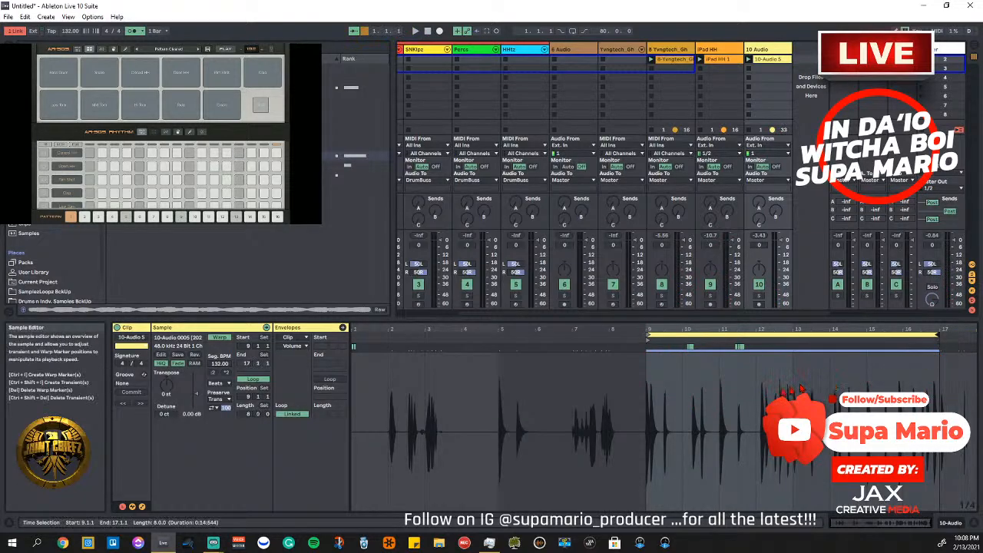
right_click(784, 389)
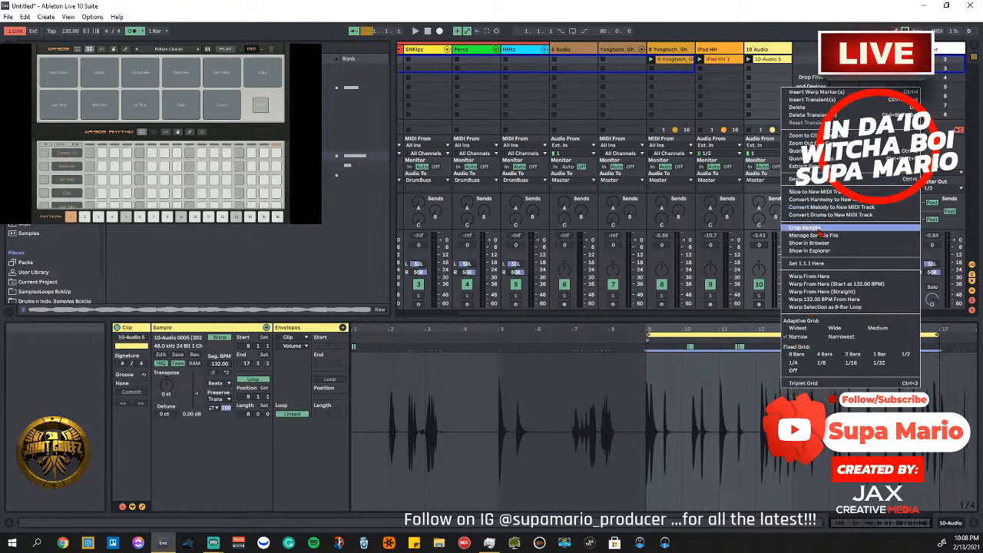
left_click(819, 229)
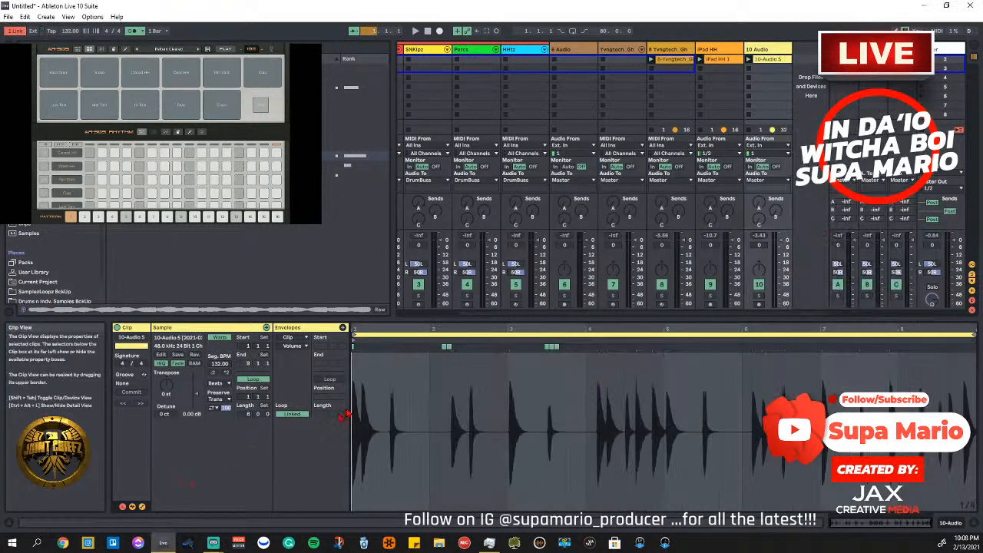
Warp the cropped clip's first kick onto the clip start and add a warp marker at the hit on 3.1.1
double_click(551, 347)
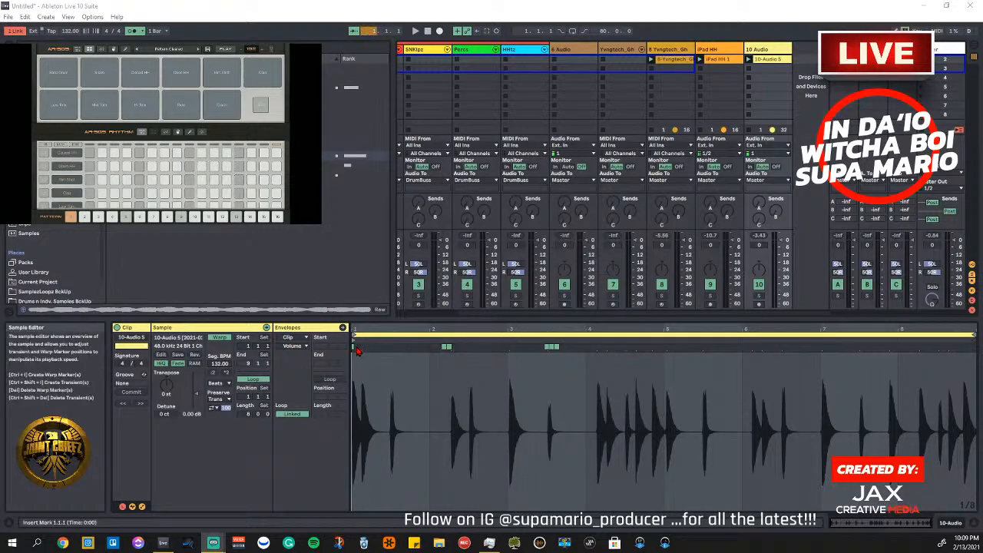
left_click_drag(361, 328, 361, 392)
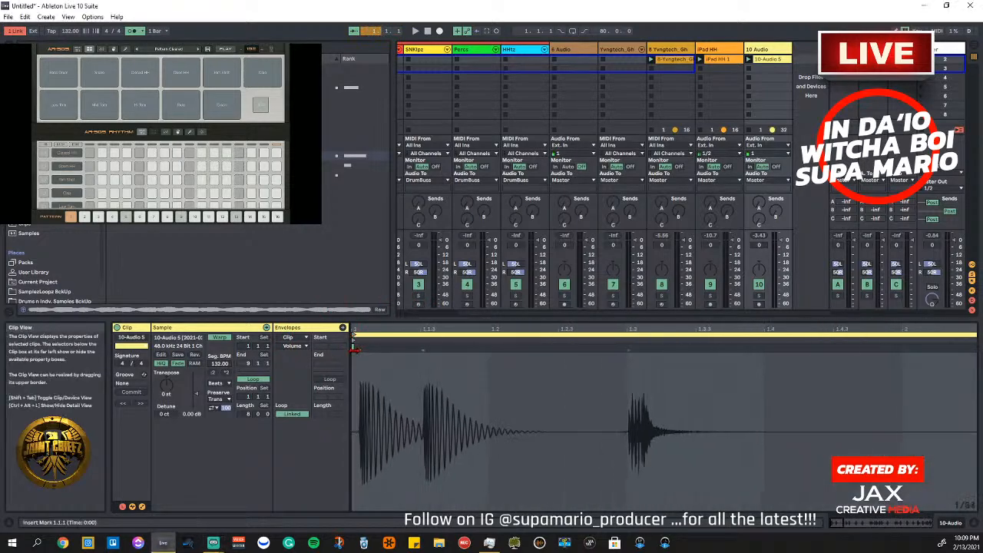
left_click_drag(359, 350, 376, 303)
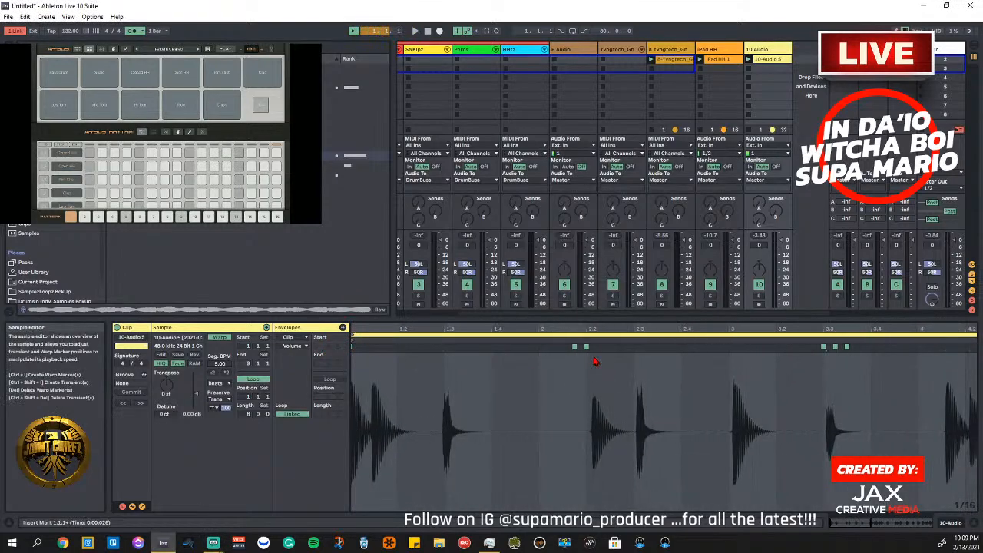
mouse_move(592, 347)
left_mouse_down()
mouse_move(517, 331)
mouse_move(395, 330)
left_mouse_up()
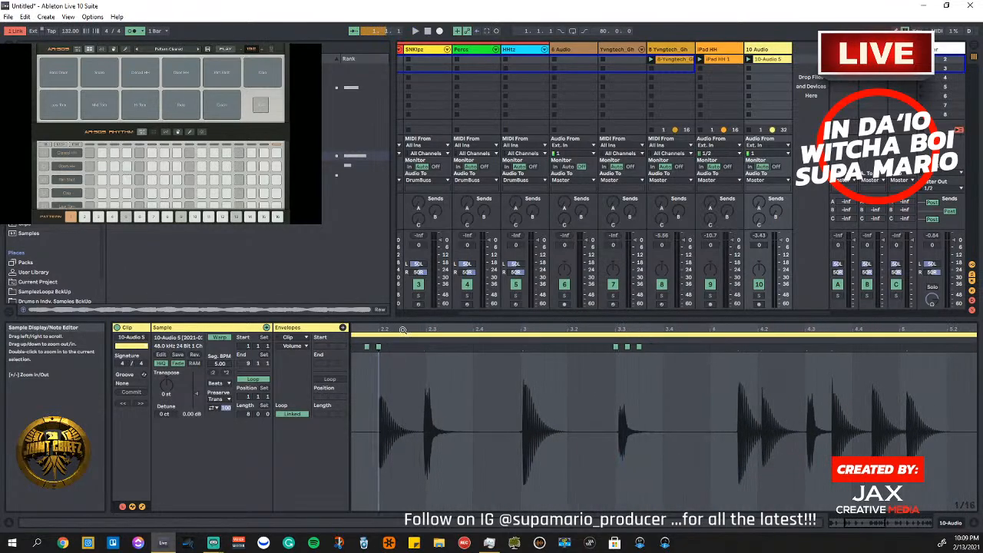
left_click(521, 346)
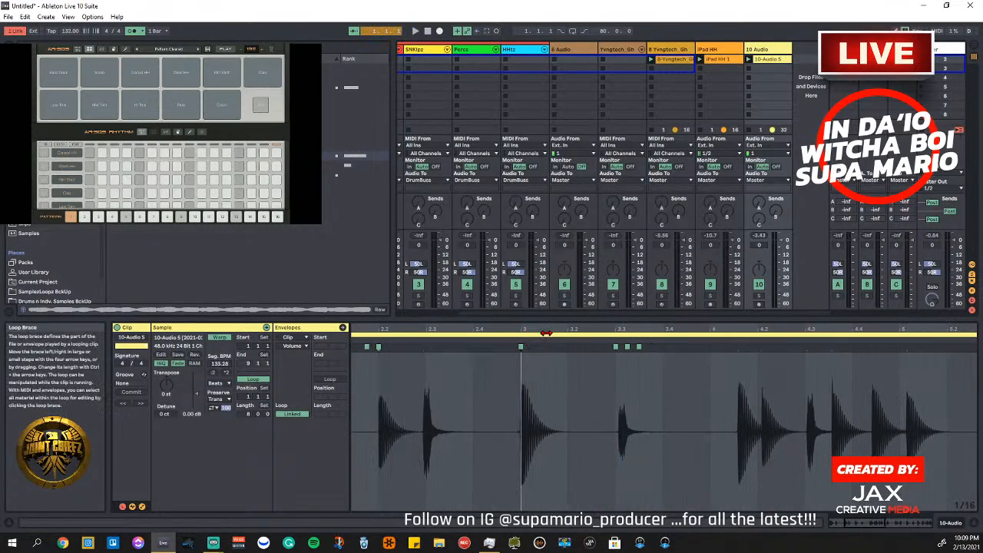
left_click_drag(550, 329, 375, 327)
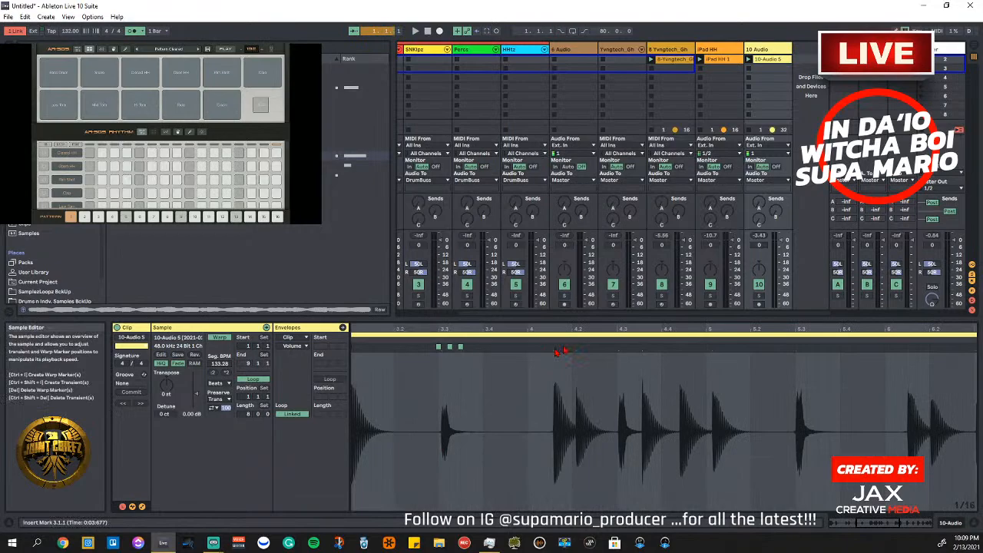
Play the 10-Audio 5 clip and add warp markers at the hits on 2.3.1 and 3.3.1, aligning the latter to the grid
left_click(749, 61)
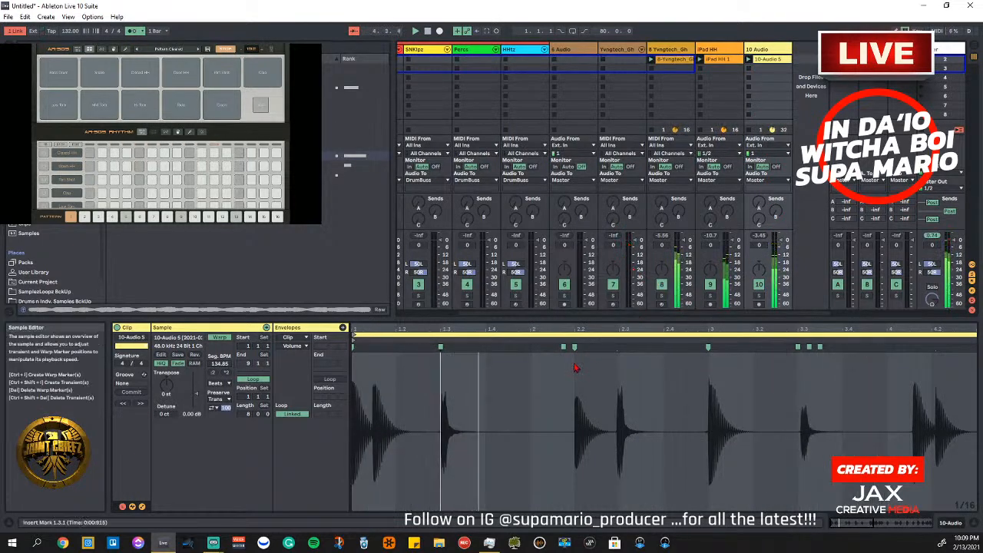
double_click(621, 348)
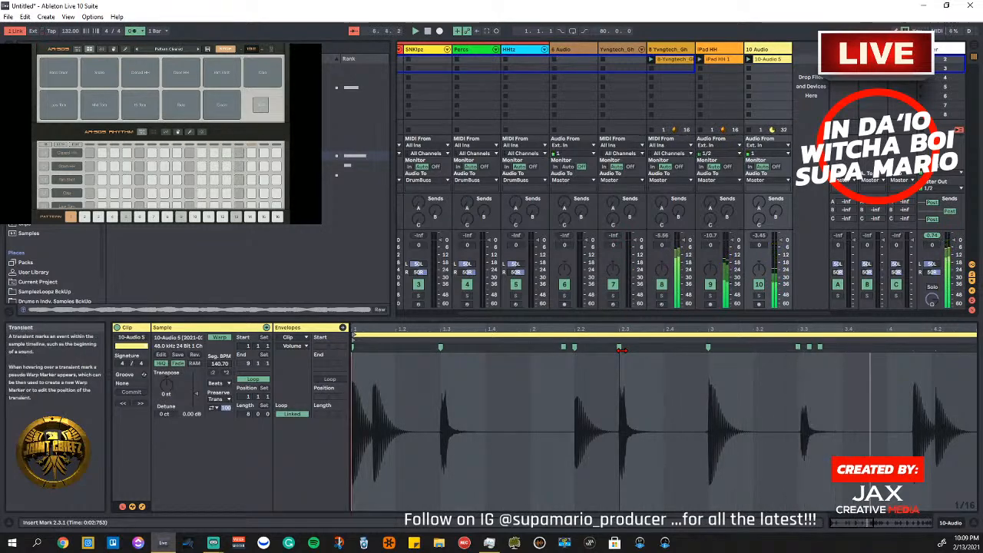
left_click_drag(667, 326, 409, 321)
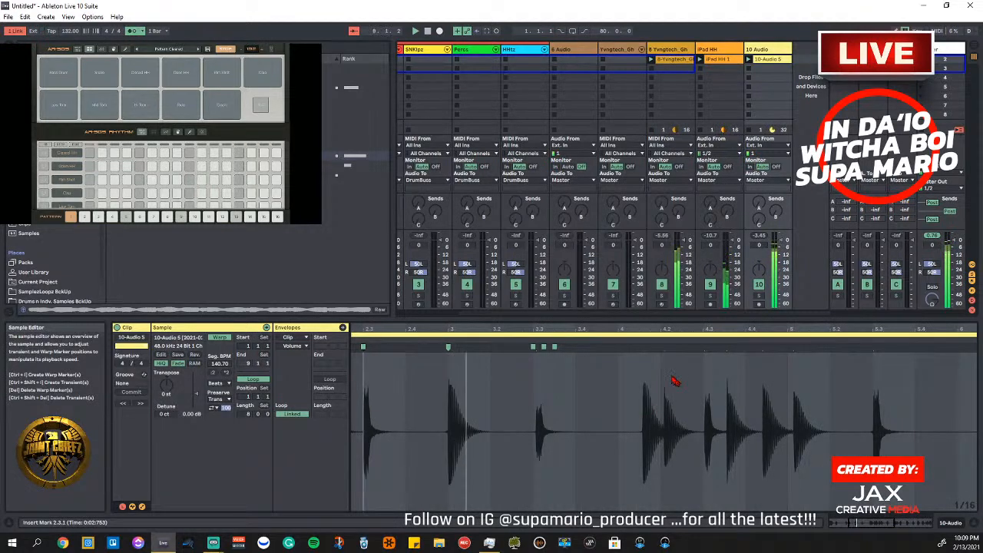
left_click(535, 343)
left_click_drag(534, 330, 551, 331)
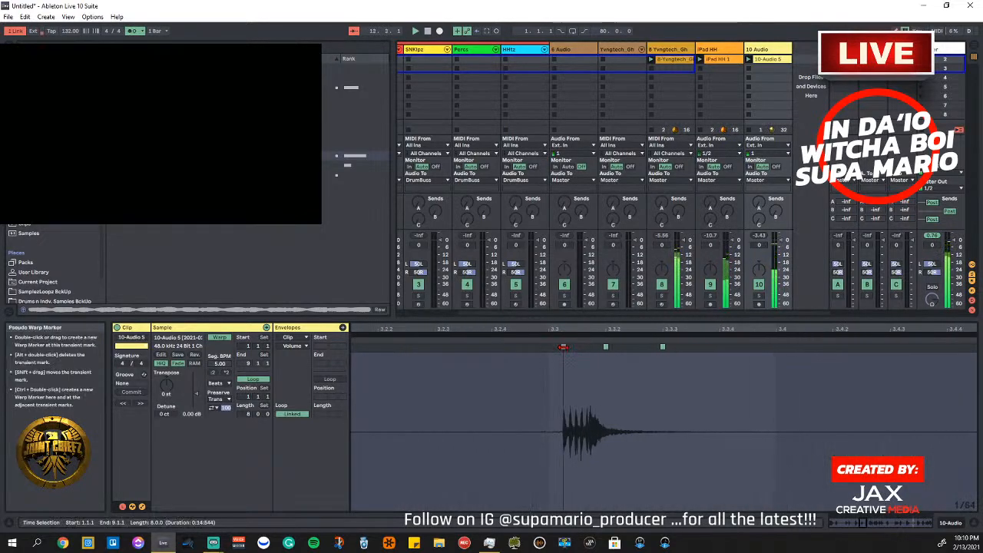
double_click(563, 346)
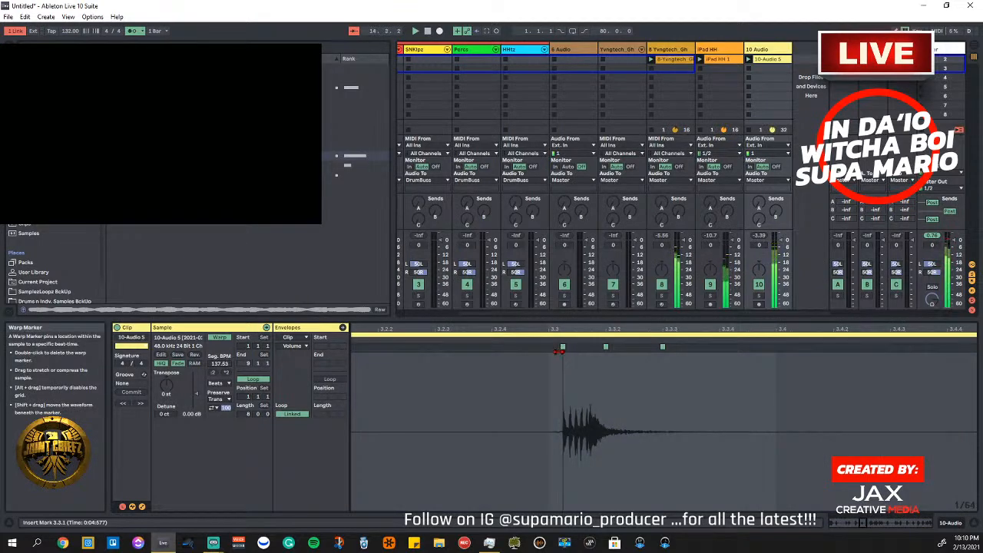
mouse_move(559, 352)
left_mouse_down()
mouse_move(585, 292)
mouse_move(411, 284)
left_mouse_up()
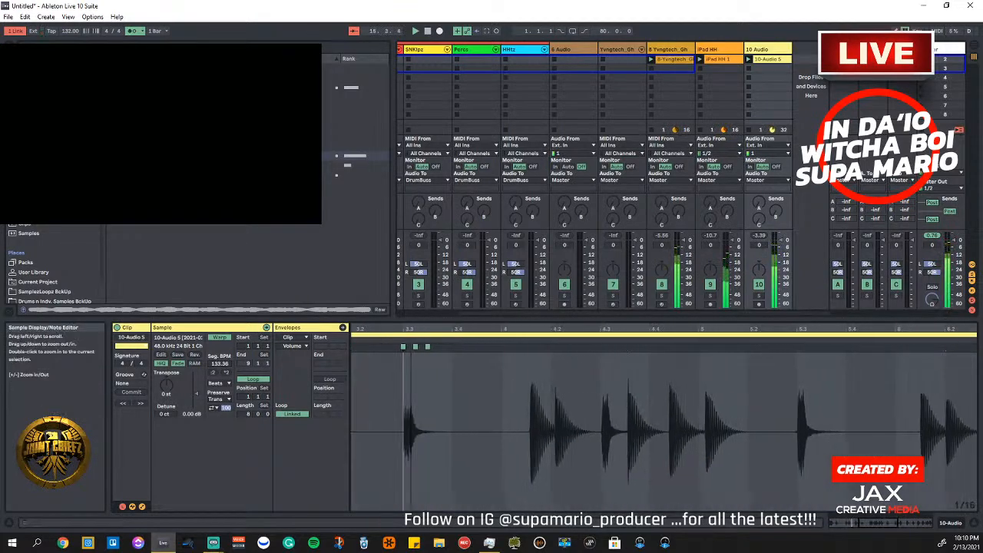
Warp the clip's hits near 4.1.3, 5.1.1 and 7.1.1 onto those grid positions
double_click(530, 348)
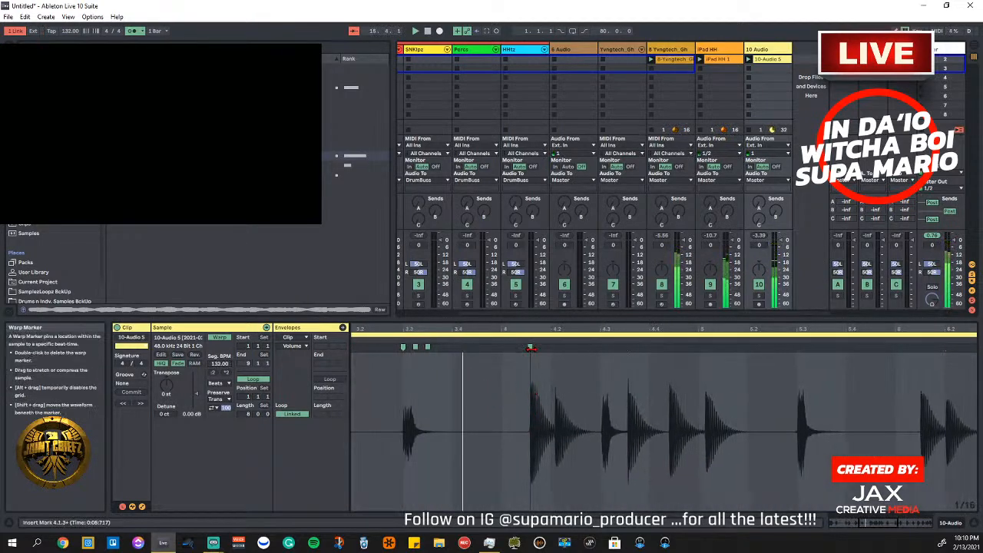
left_click_drag(529, 348, 526, 347)
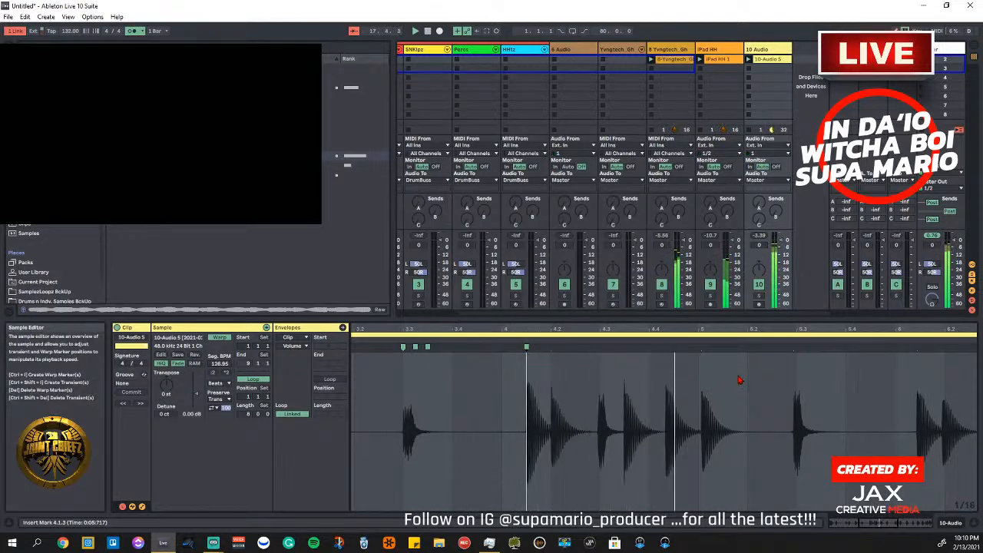
double_click(701, 348)
left_click_drag(702, 348, 437, 329)
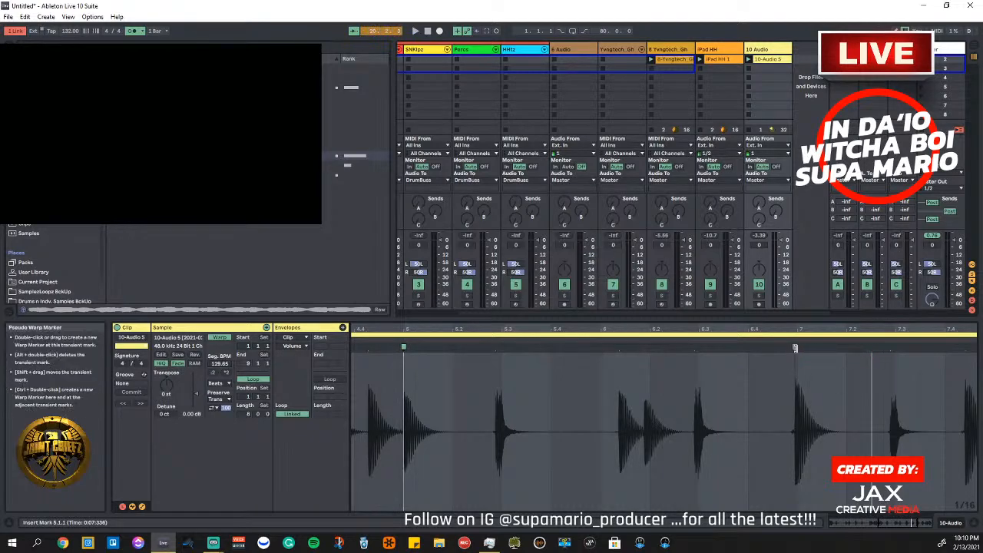
left_click_drag(795, 348, 798, 348)
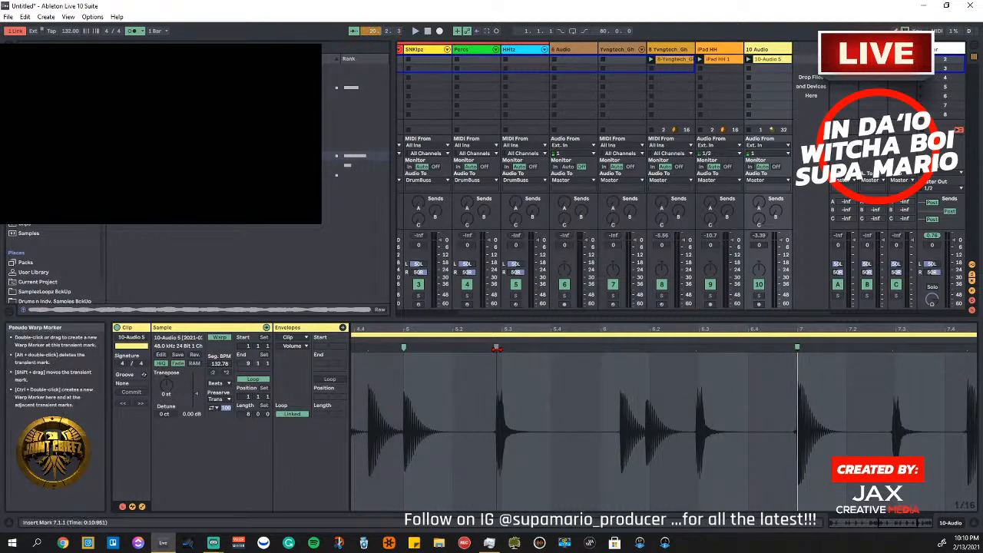
Play back the loop and warp the hits in bars 5 and 6 onto 5.3.1 and 6.3.1
key("space")
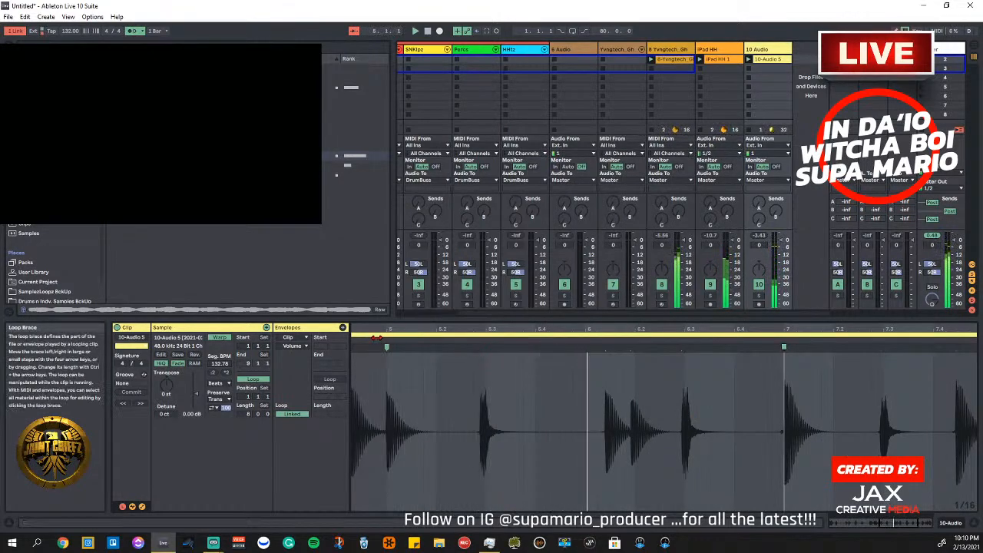
double_click(480, 347)
mouse_move(479, 347)
left_mouse_down()
mouse_move(463, 347)
mouse_move(486, 347)
left_mouse_up()
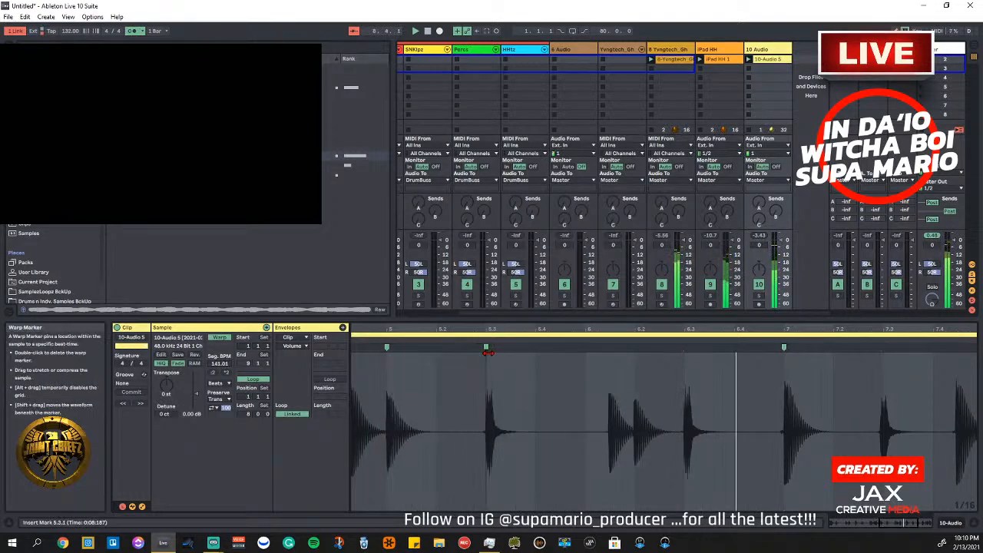
left_click(378, 338)
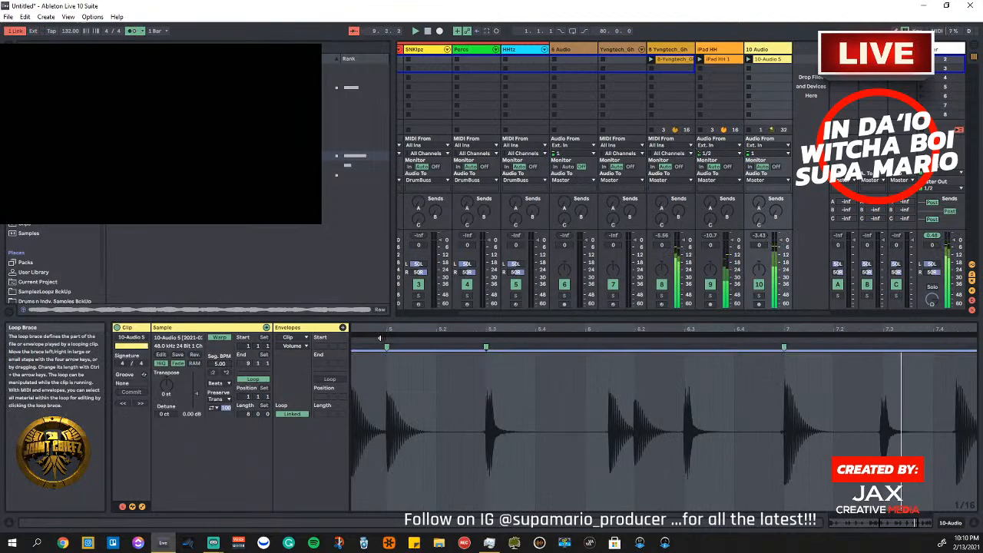
double_click(689, 354)
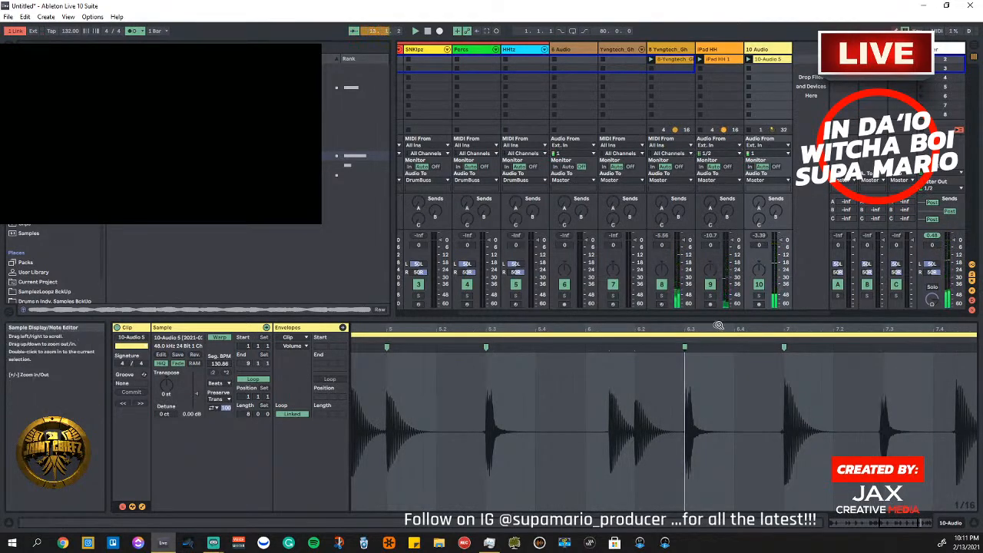
Warp the hits in bars 7 and 8 onto 7.3.1 and 8.2.1
left_click_drag(724, 327, 538, 327)
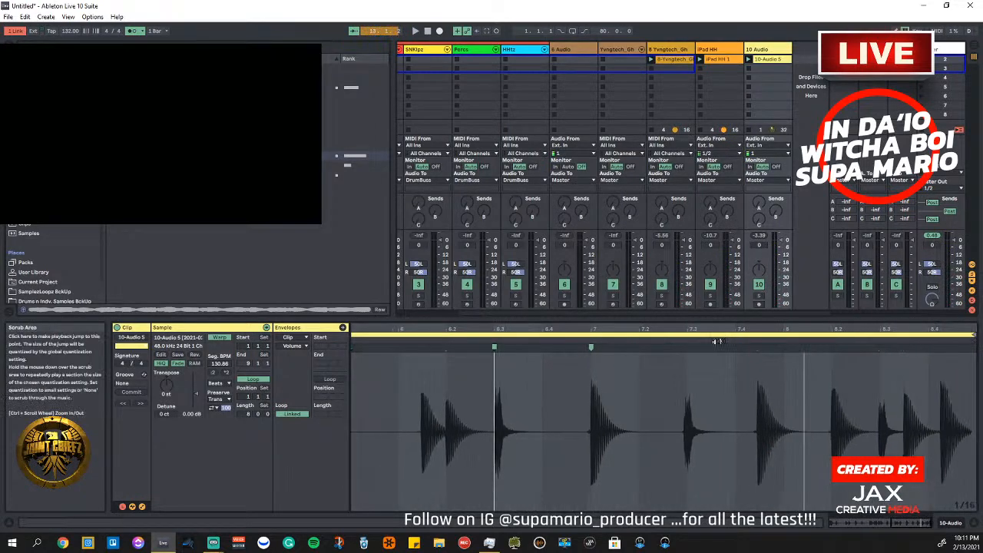
left_click(683, 348)
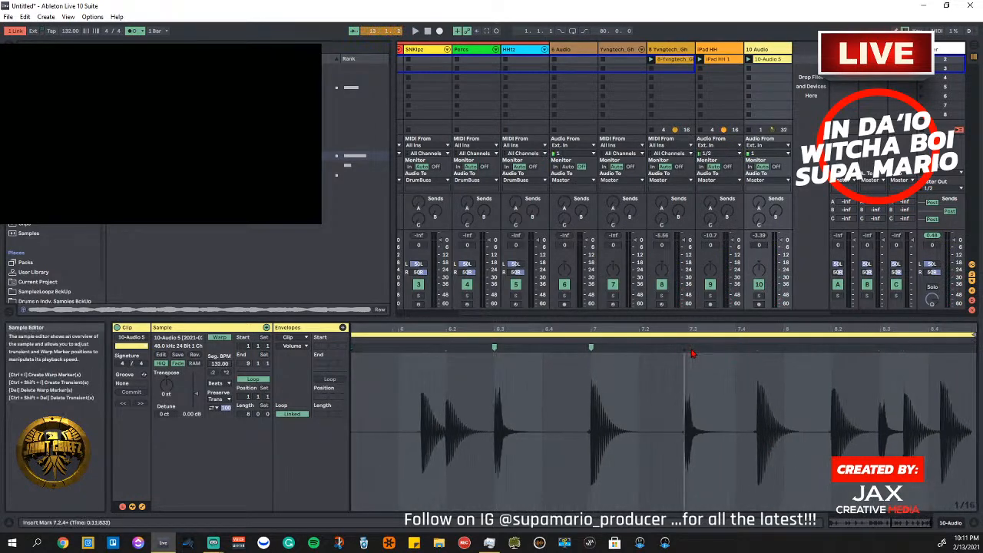
double_click(683, 348)
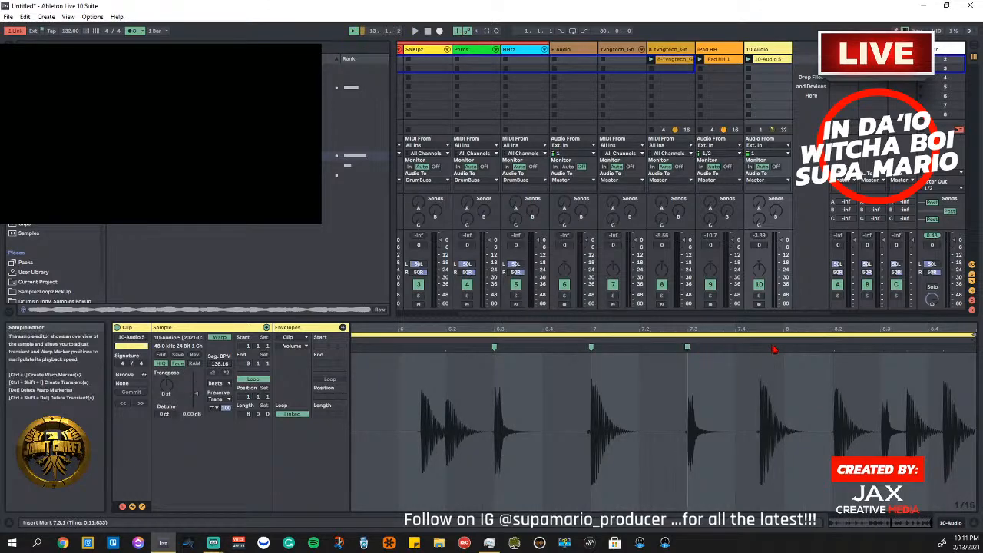
left_click(835, 350)
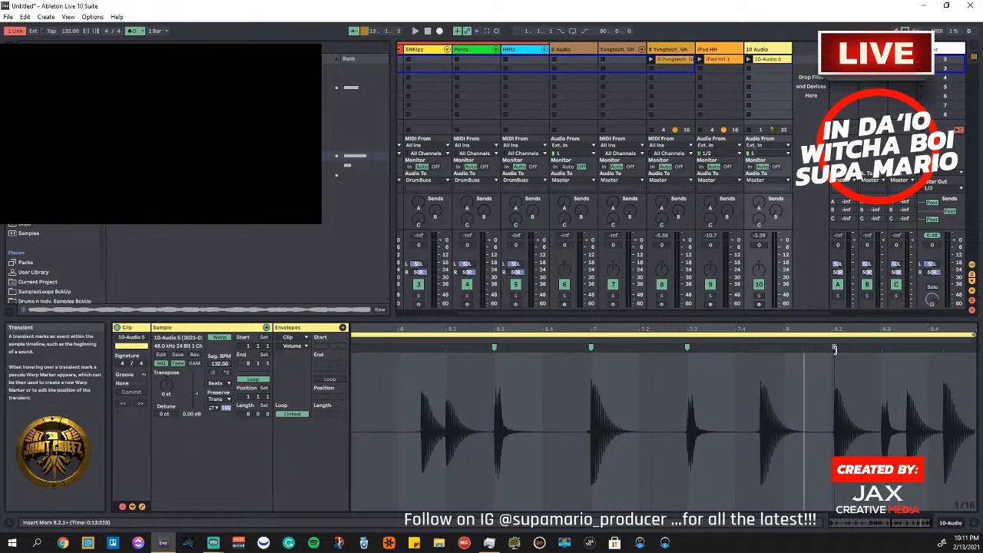
left_click_drag(836, 351, 832, 350)
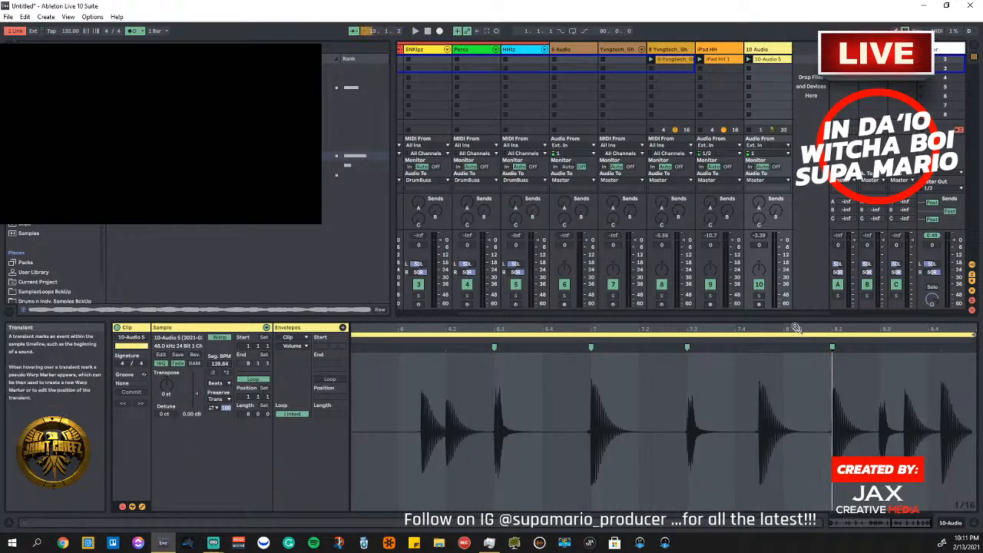
Try pulling the clip's last hit back onto 8.4.1, listen to the result and delete that warp marker
left_click_drag(833, 329, 836, 326)
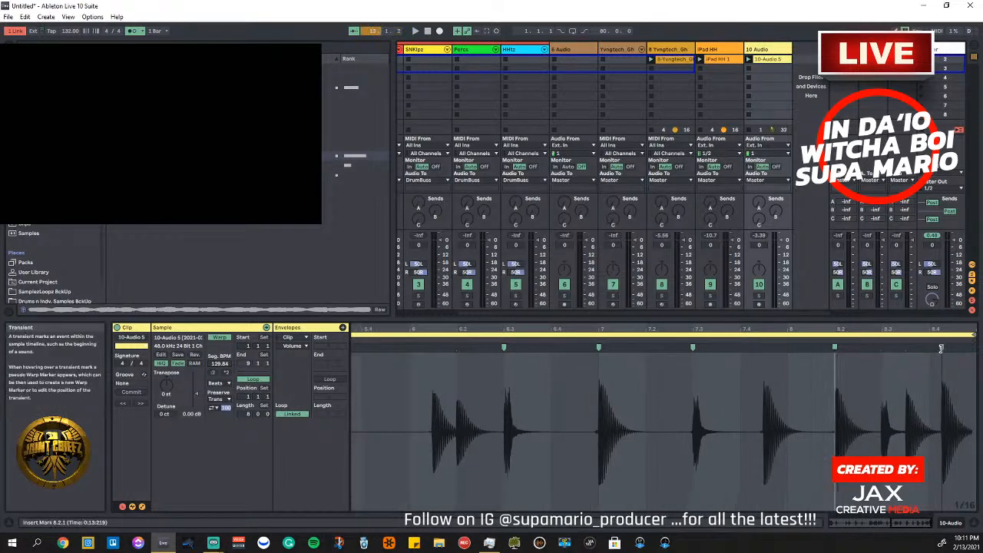
left_click_drag(942, 348, 930, 350)
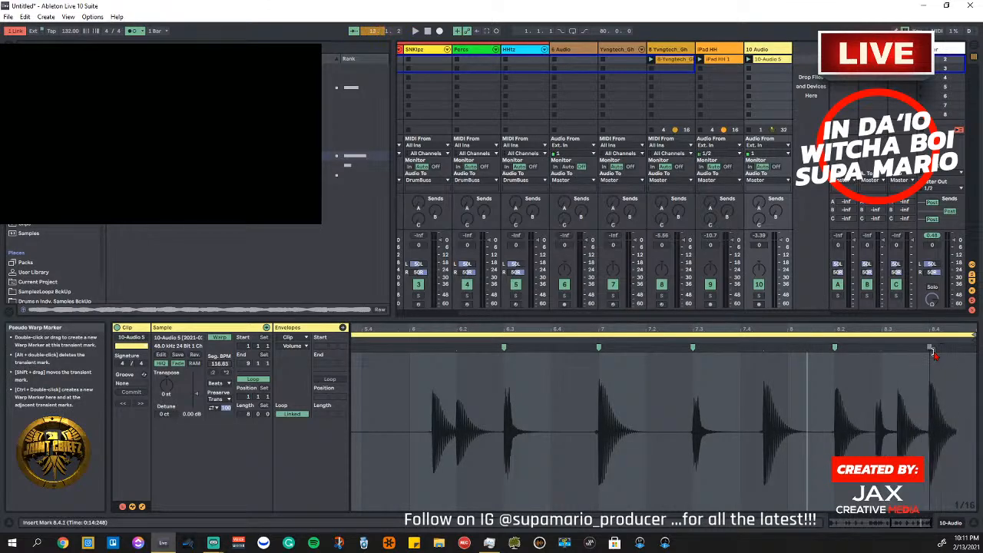
left_click(592, 339)
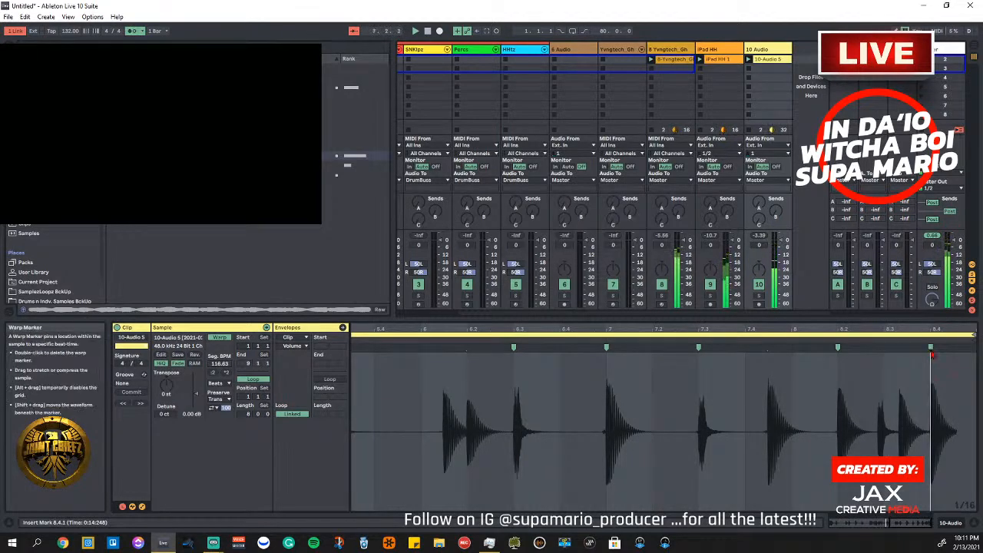
double_click(930, 349)
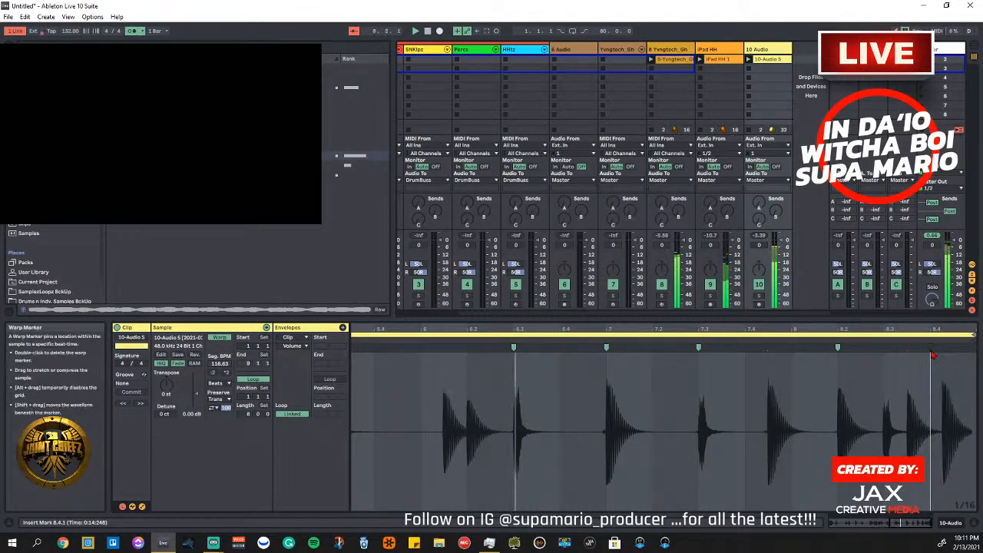
Add warp markers at the hits on 8.3.1 and 8.4.2, checking the full clip with 10 Audio temporarily soloed
double_click(883, 348)
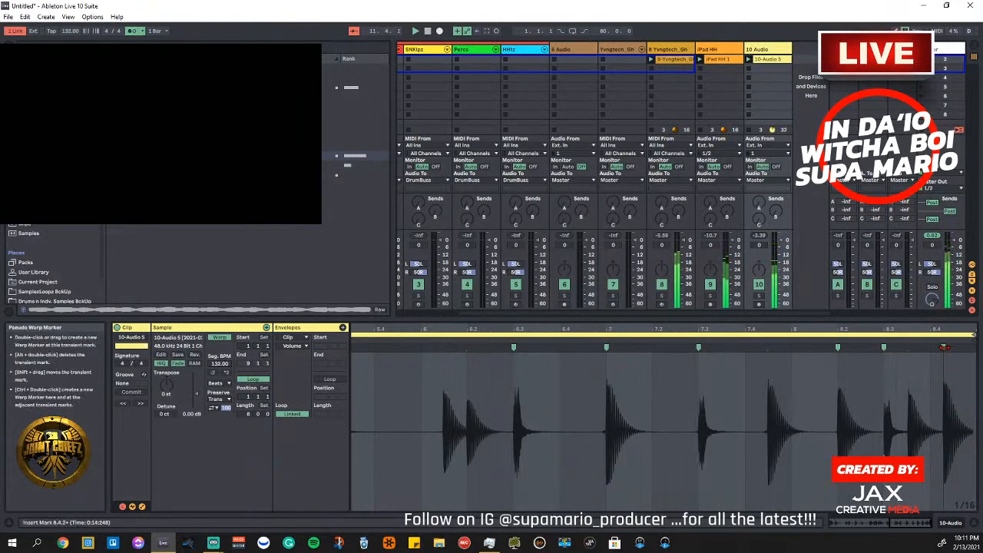
double_click(943, 348)
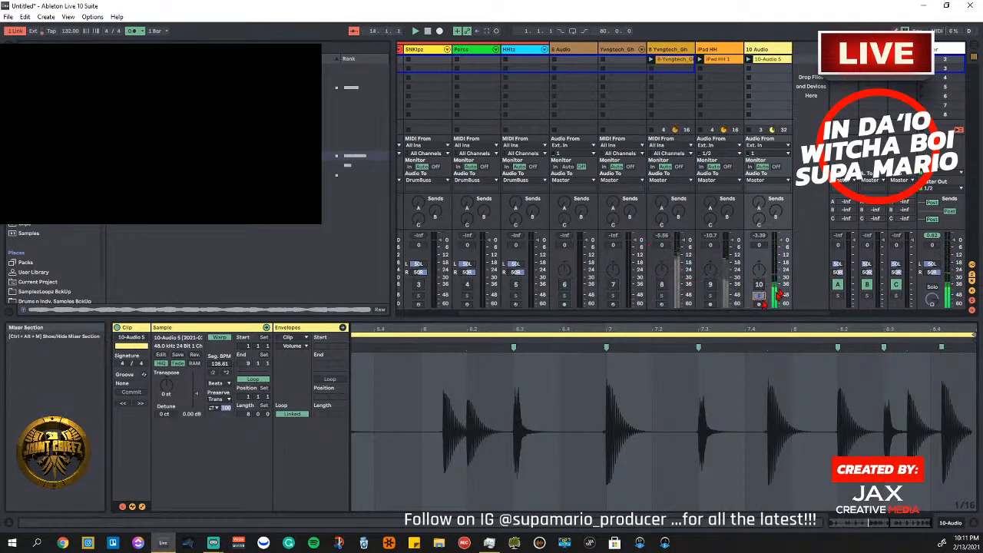
left_click_drag(697, 330, 698, 284)
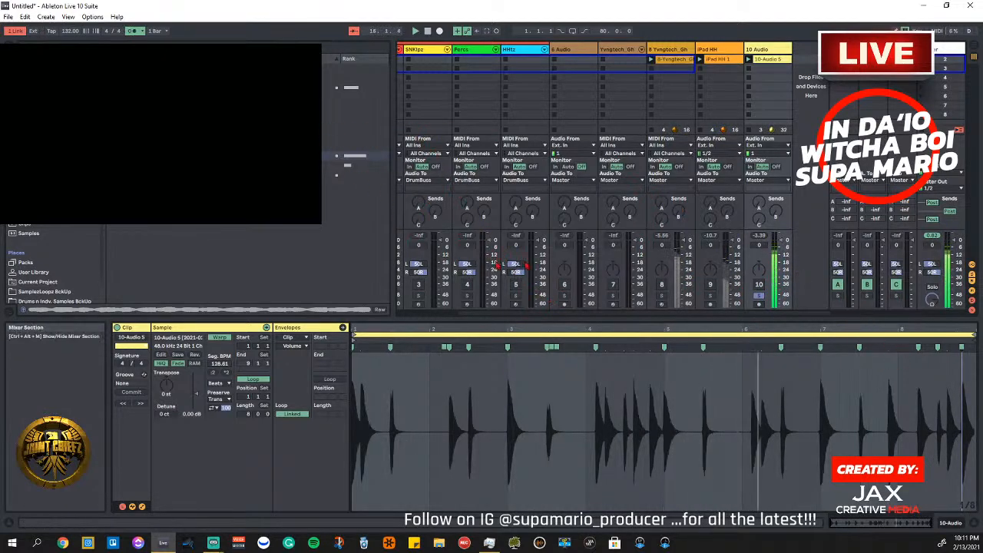
left_click(762, 297)
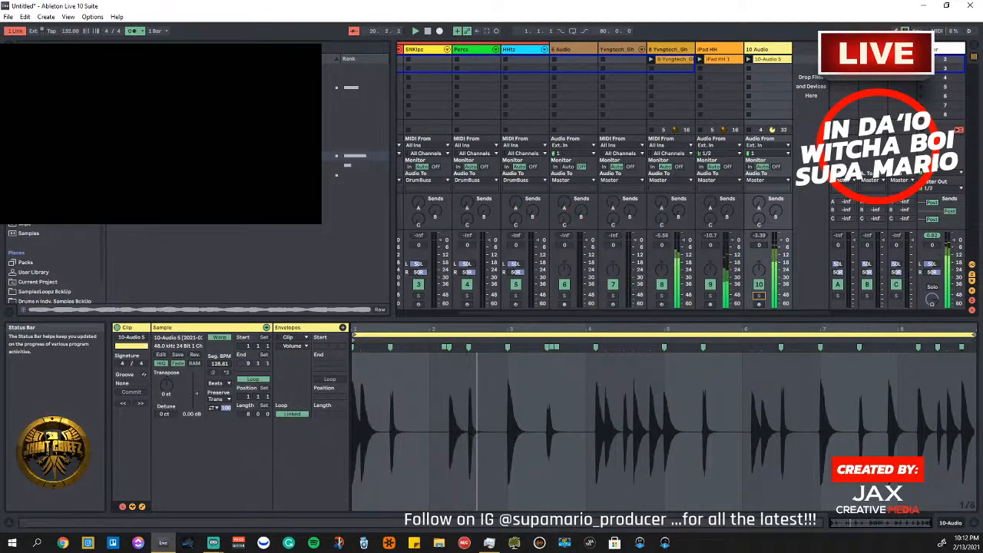
Restart the beat, collapse the DrumBuss group and set the 8 Yvngtech_Gh track's volume to -4.6 dB
left_click(428, 30)
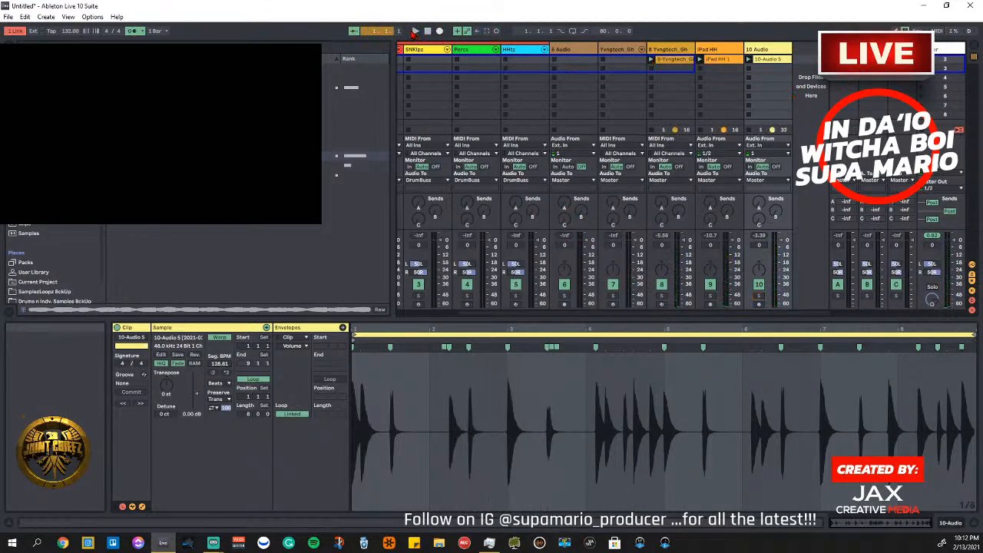
key("space")
left_click_drag(510, 313, 385, 276)
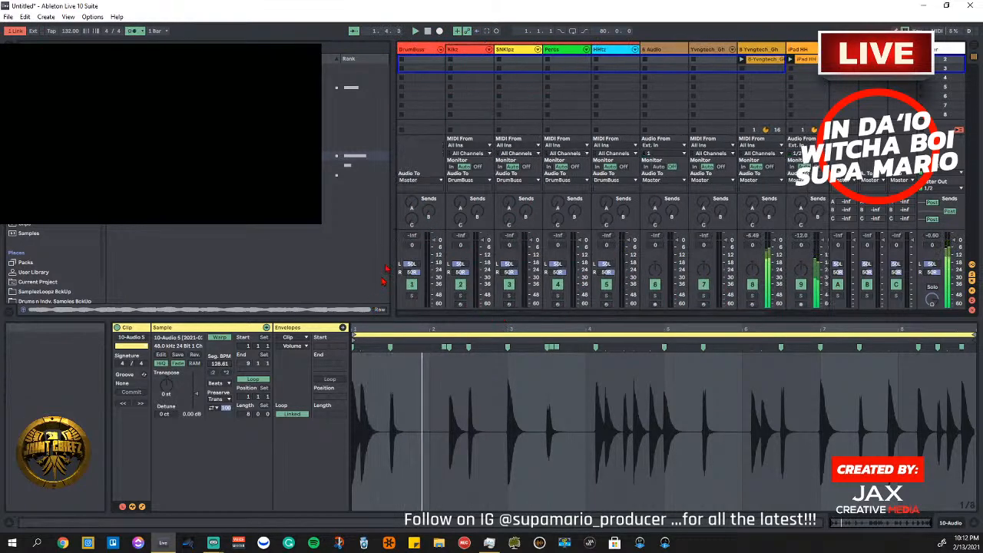
left_click(440, 48)
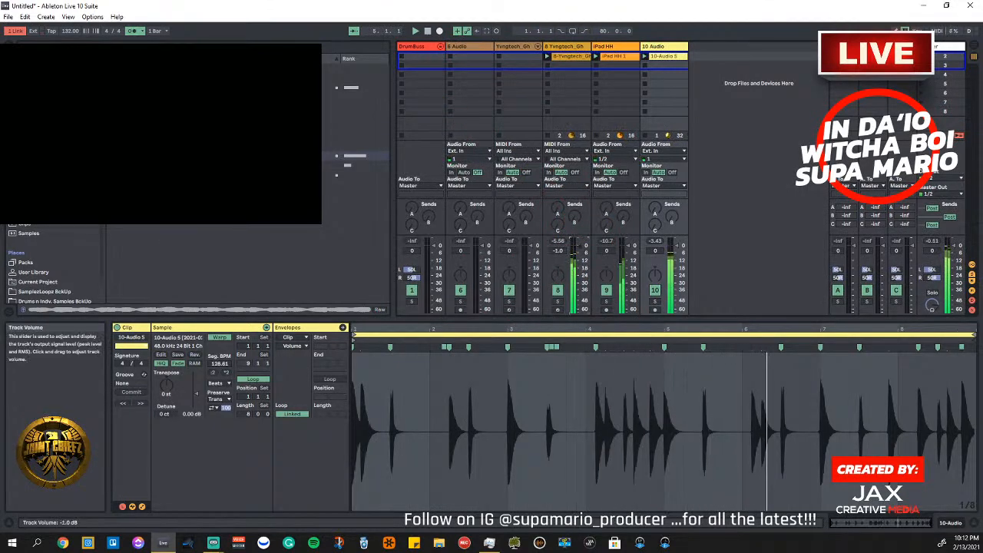
left_click_drag(579, 245, 580, 253)
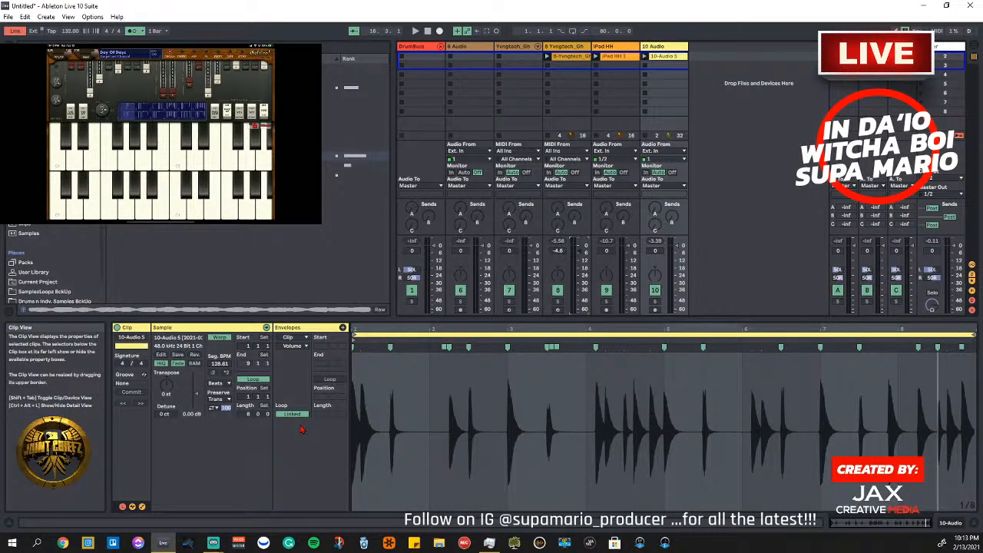
Play the beat and inspect the 8 Yvngtech_Gh clip and the sliced HopeCHord sample in the track's Simpler
left_click(415, 31)
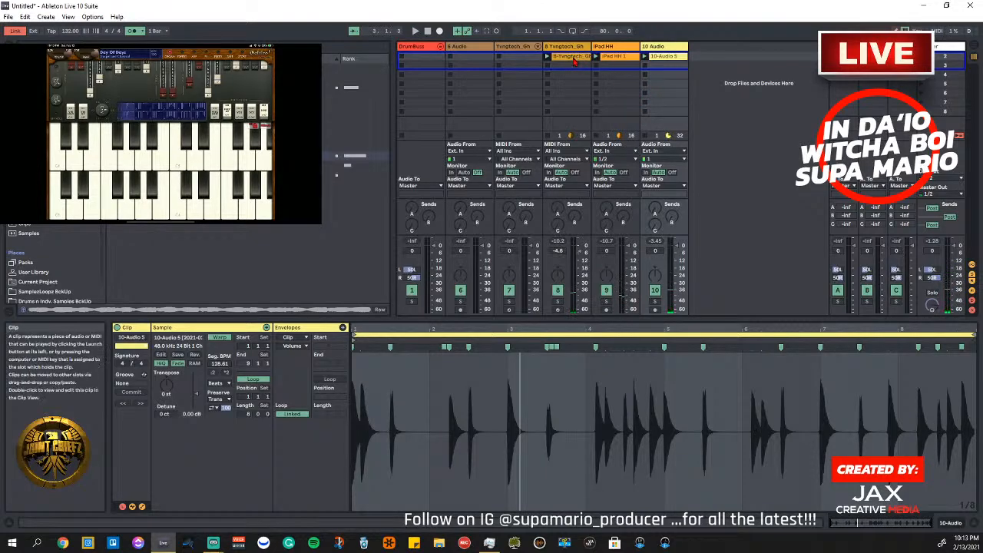
left_click(613, 59)
left_click(576, 58)
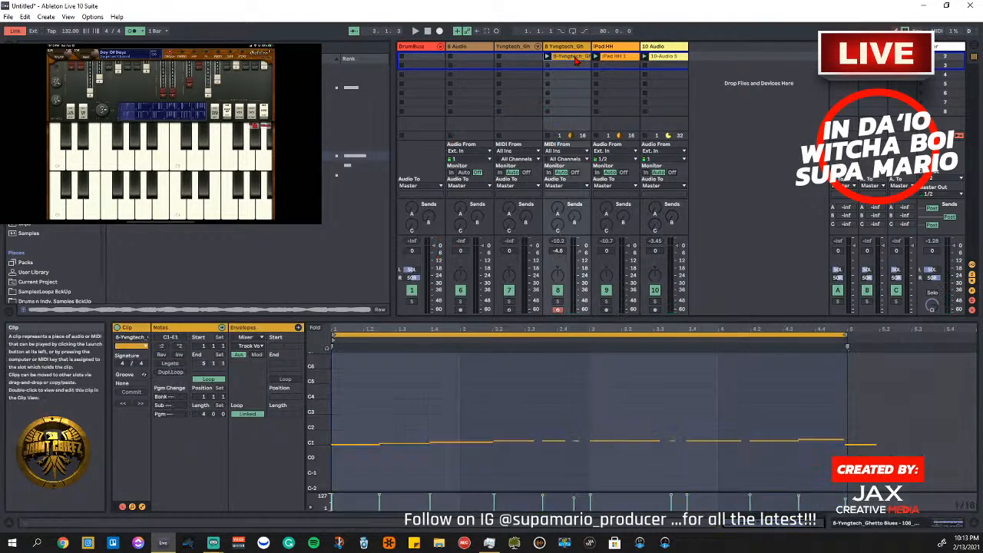
left_click(504, 49)
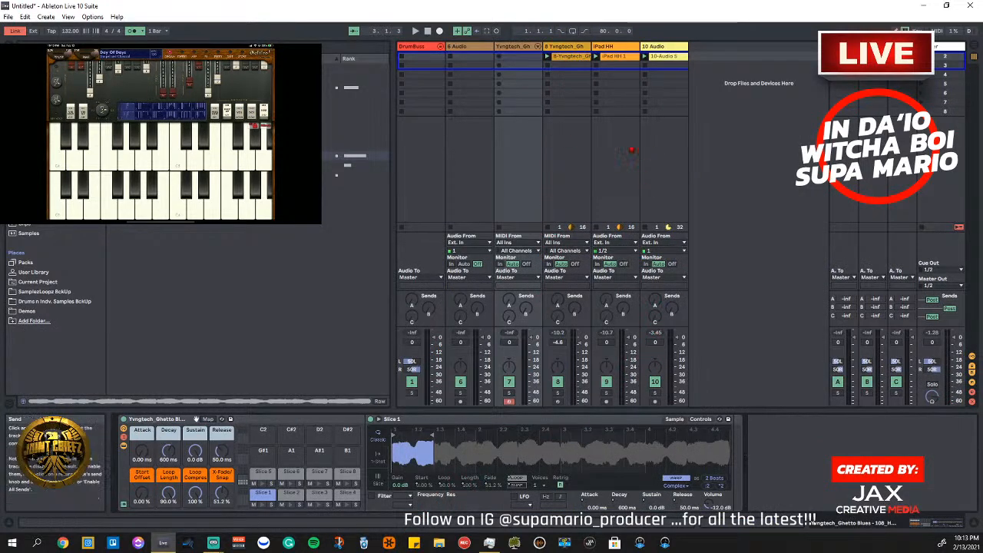
left_click(578, 58)
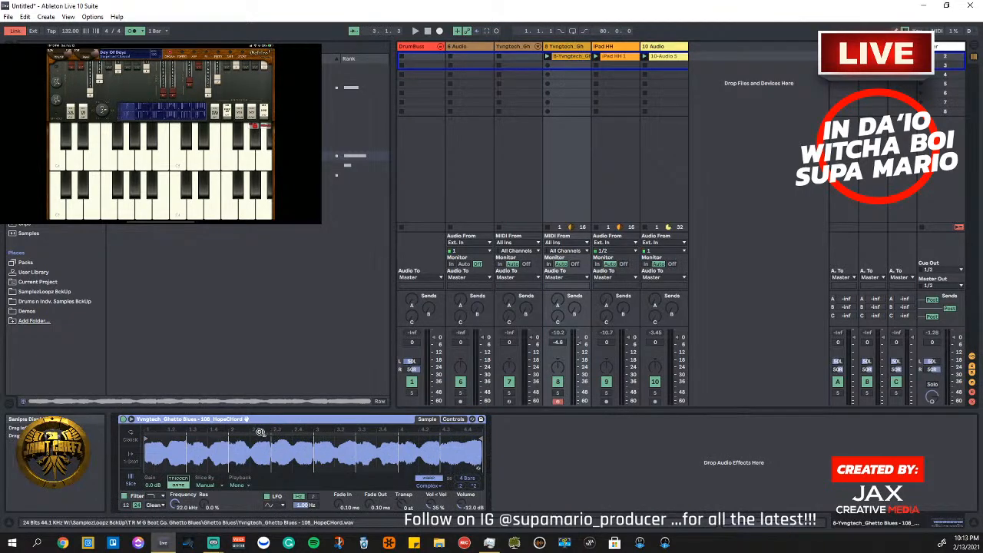
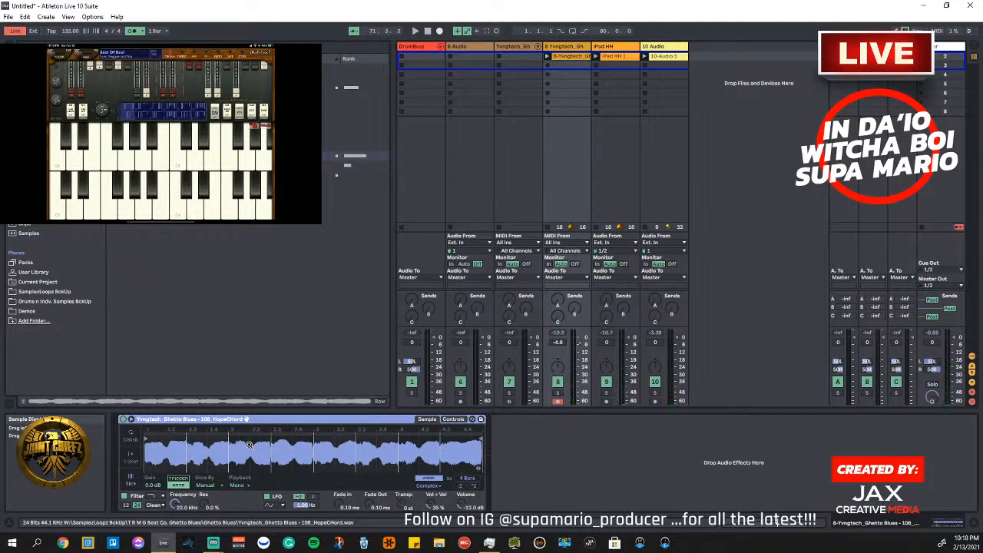
Insert a new audio track, arm it for recording, and set its monitoring to In and its input to 1/2
right_click(735, 199)
left_click(753, 199)
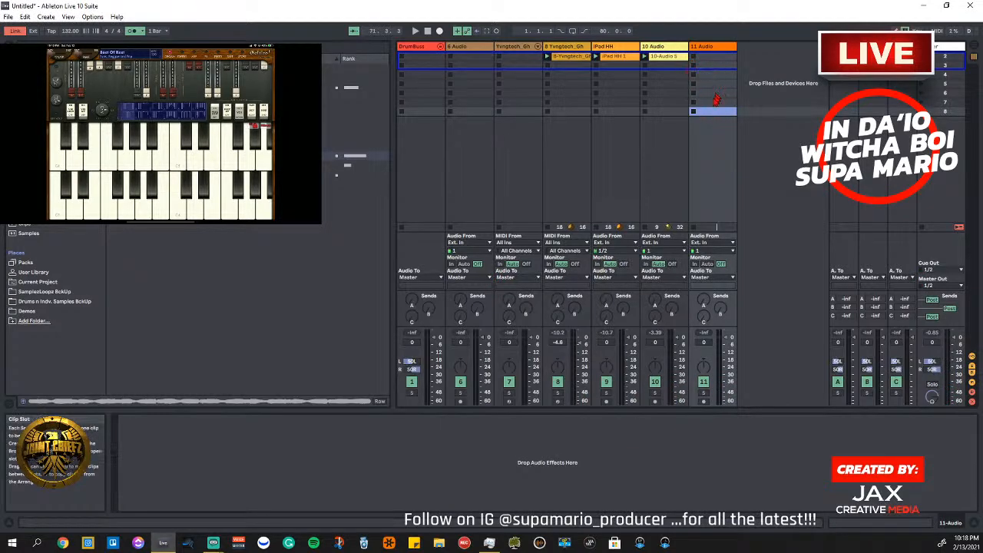
left_click(704, 400)
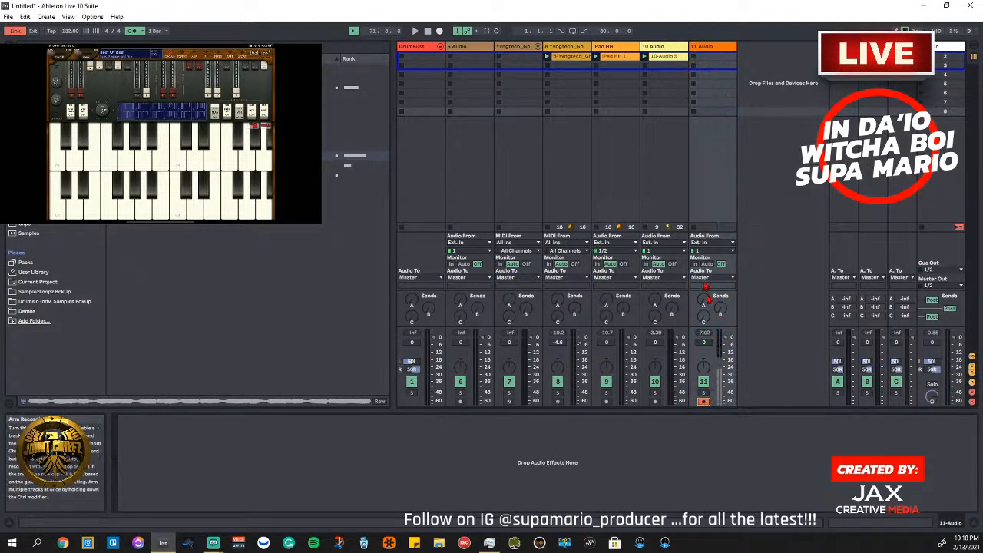
left_click(695, 264)
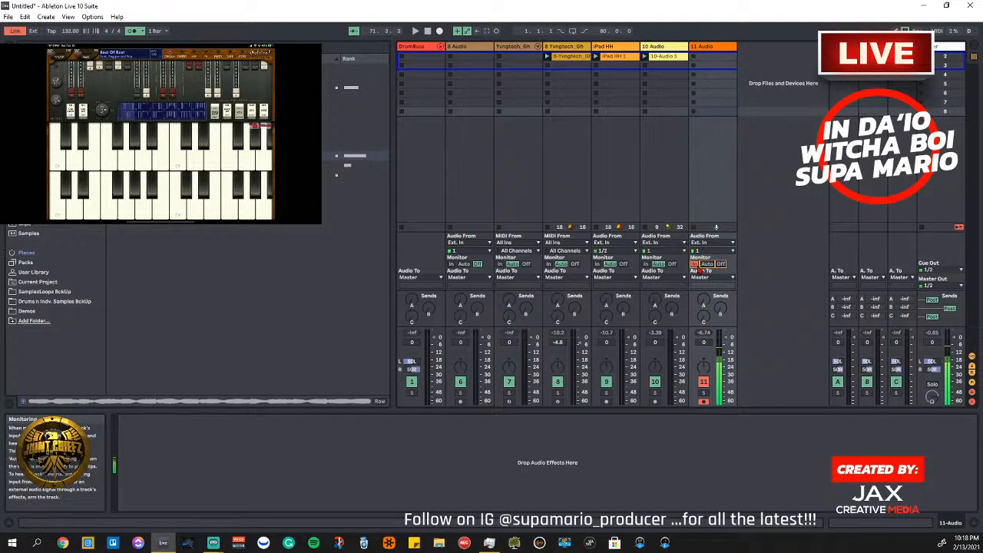
left_click(713, 252)
left_click(713, 261)
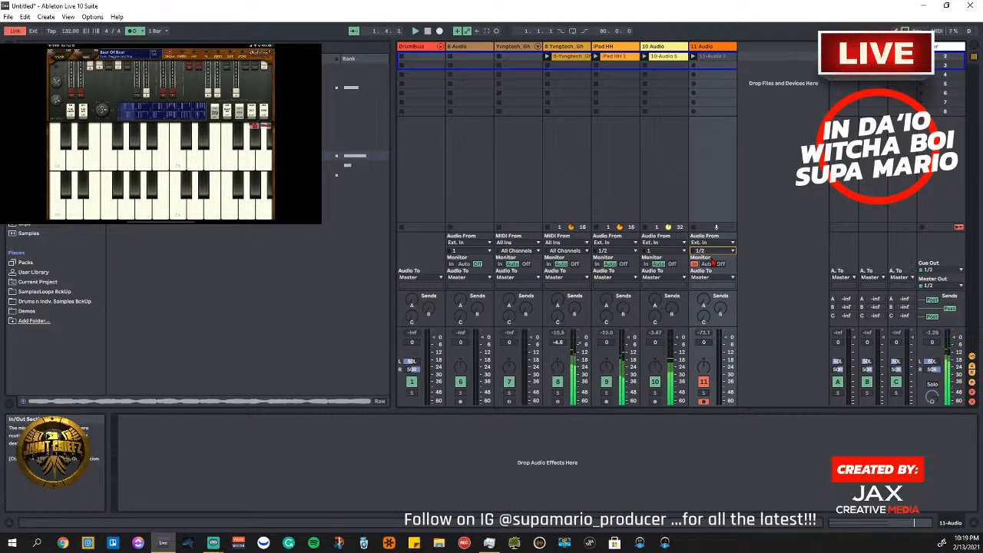
Stop the beat and delete the short 11-Audio 1 take from the new track
left_click(714, 58)
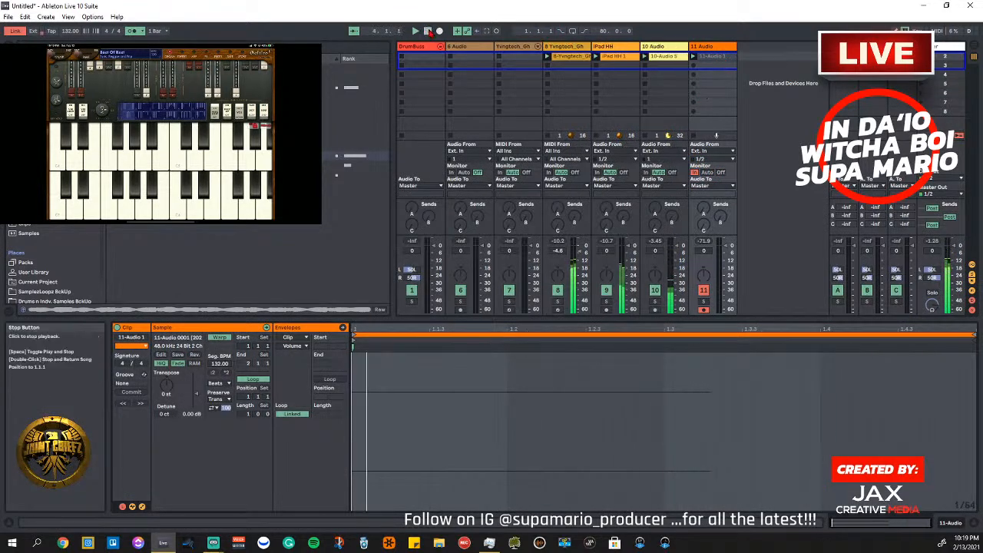
left_click(429, 32)
right_click(705, 56)
left_click(707, 62)
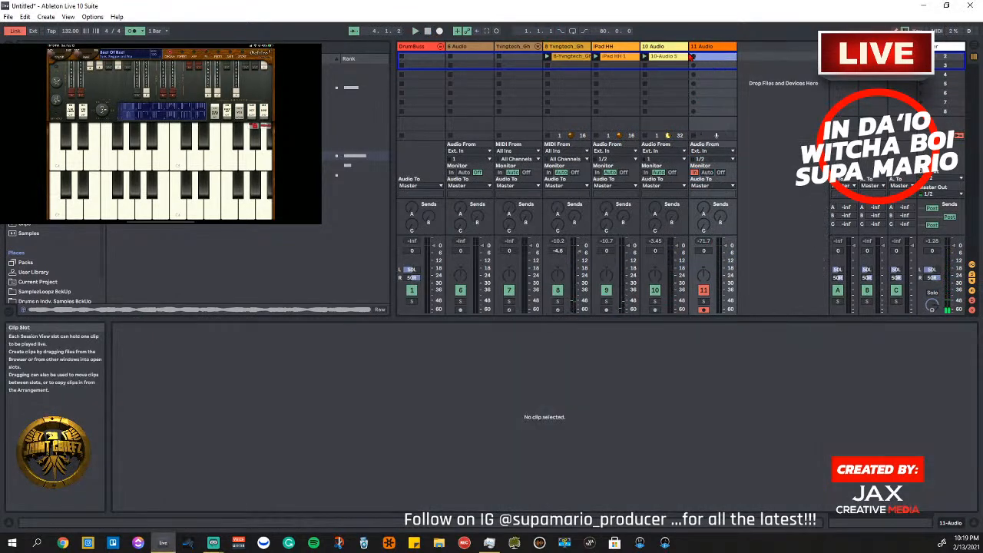
Record a new iPad organ take in the 11 Audio track's first slot, disarm the track and return its monitoring to Auto
left_click(693, 56)
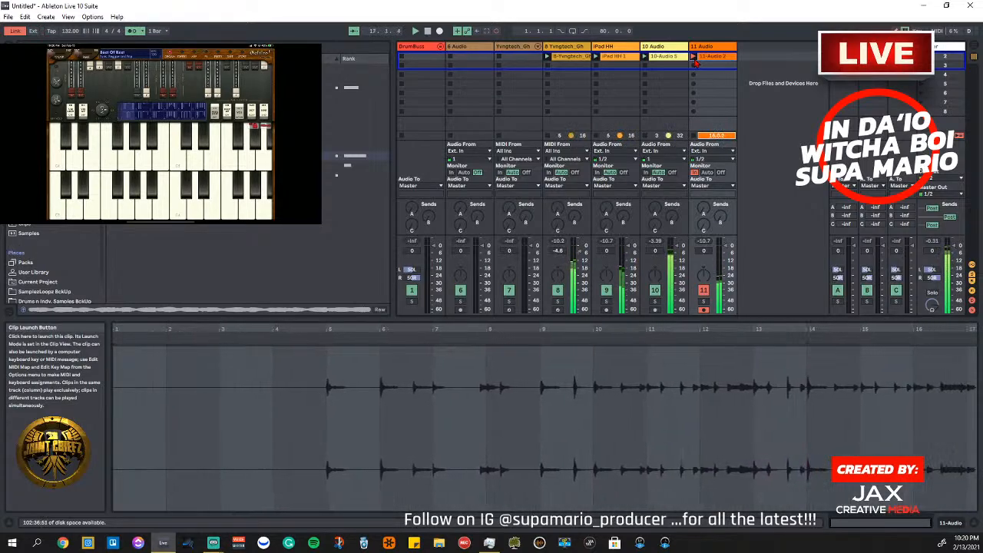
left_click(694, 62)
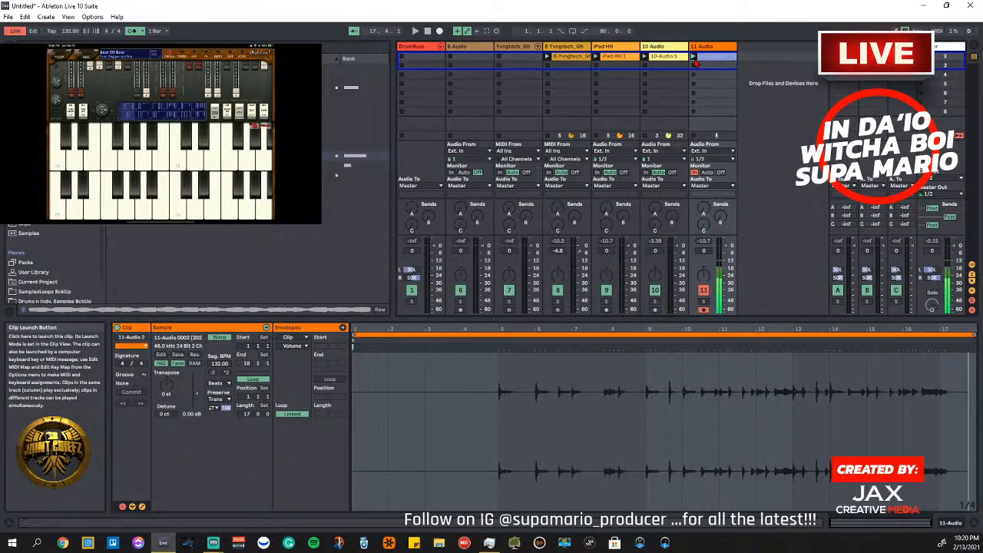
left_click(703, 309)
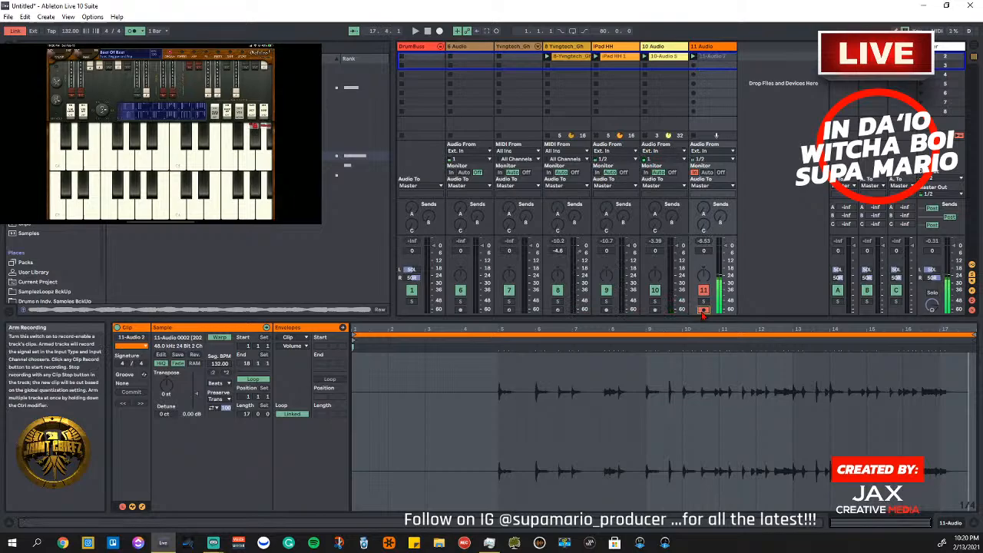
left_click(706, 173)
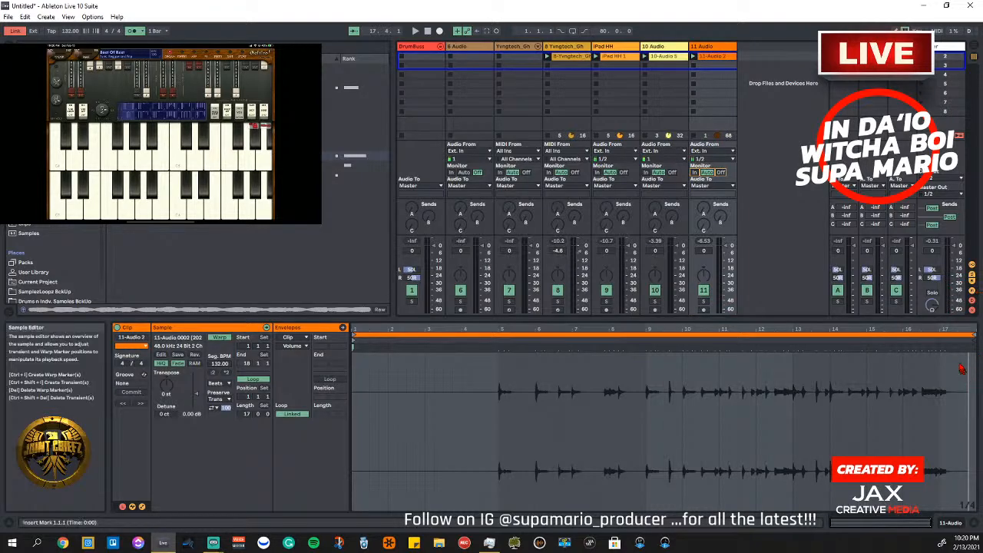
Set the 11-Audio 2 clip to loop the four bars from 13.1.1 to 17.1.1 and crop its sample to that range
left_click_drag(969, 335, 938, 335)
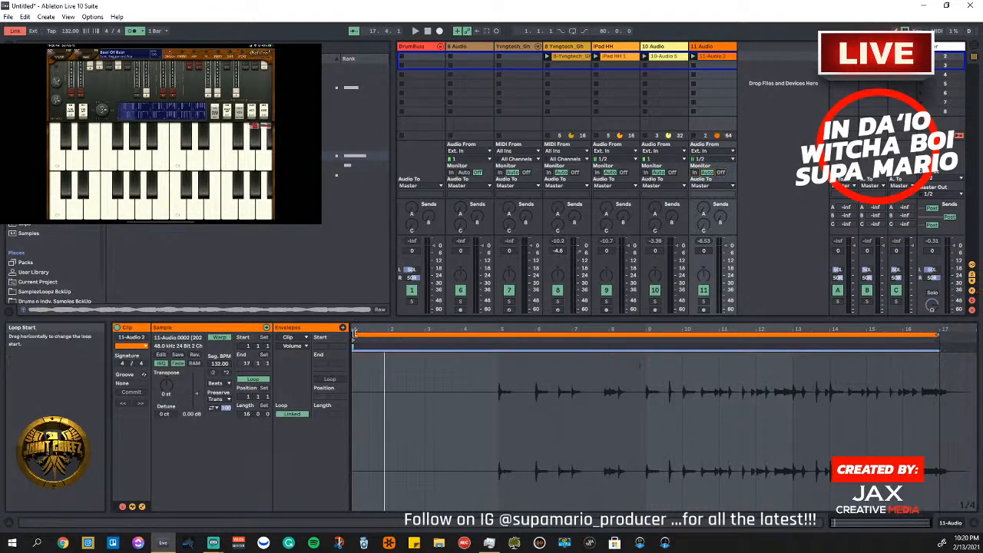
left_click_drag(354, 334, 793, 355)
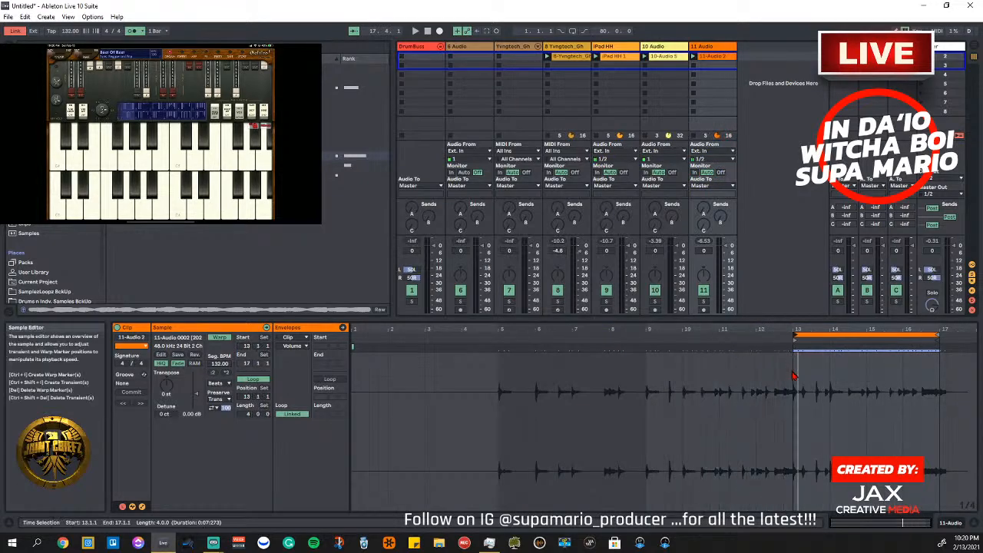
key("ctrl+a")
left_click(693, 56)
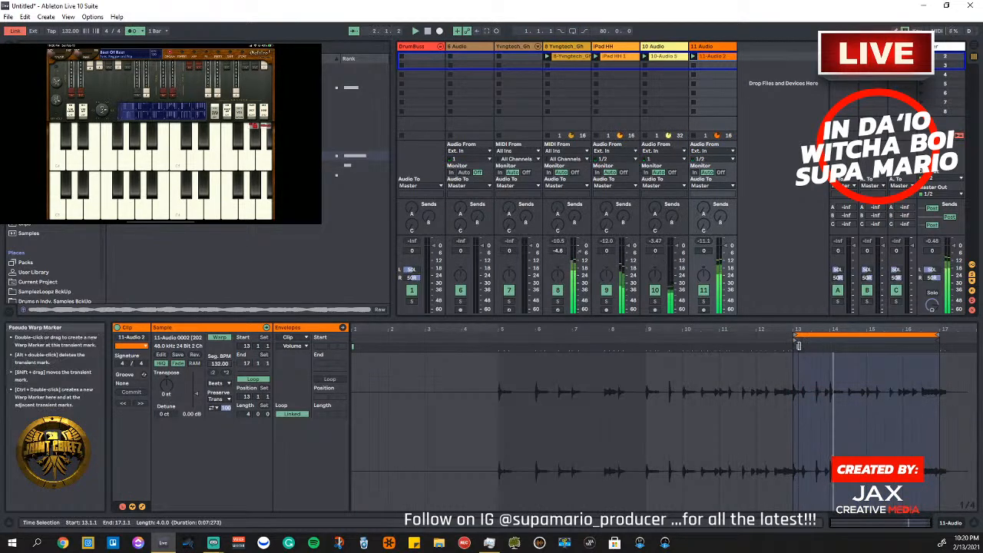
mouse_move(934, 330)
left_mouse_down()
mouse_move(934, 353)
mouse_move(929, 346)
left_mouse_up()
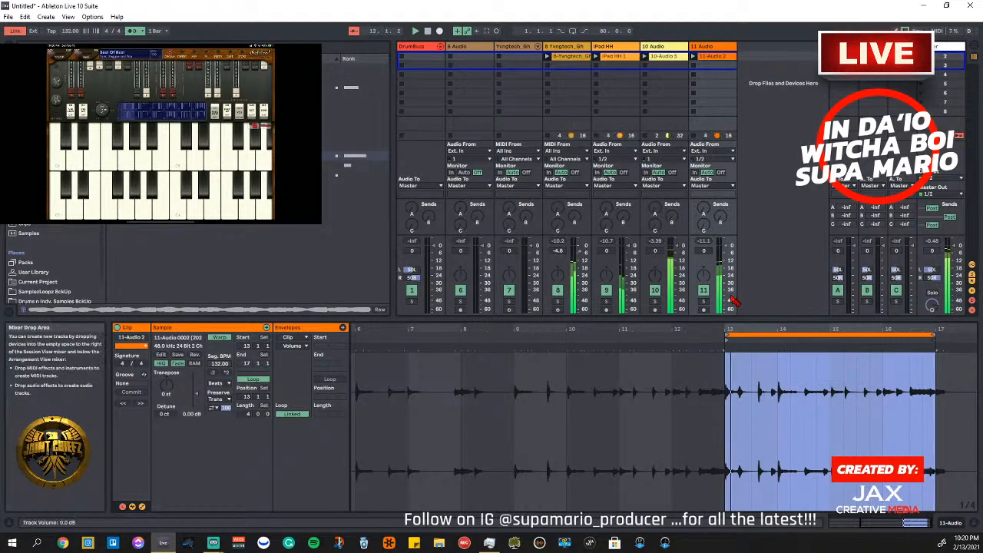
right_click(812, 408)
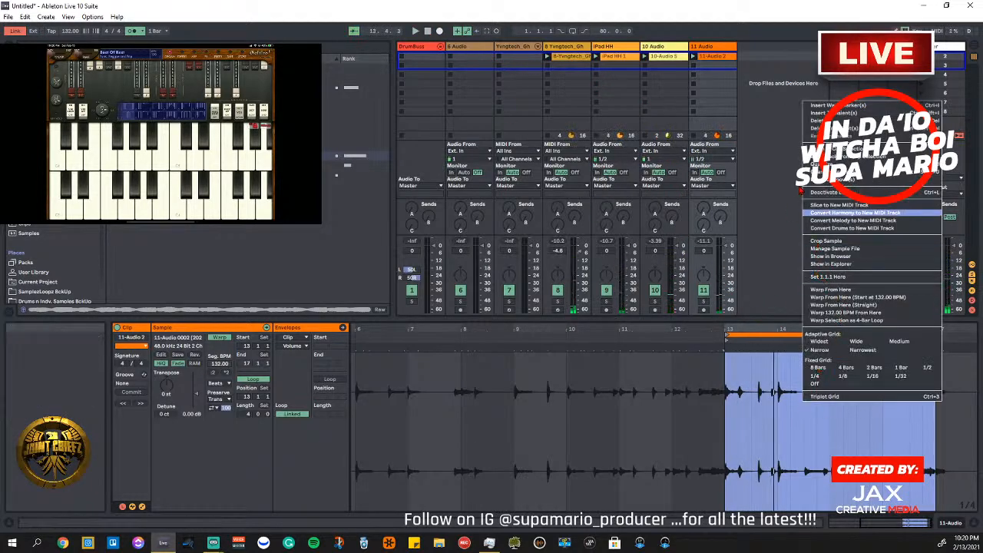
left_click(826, 240)
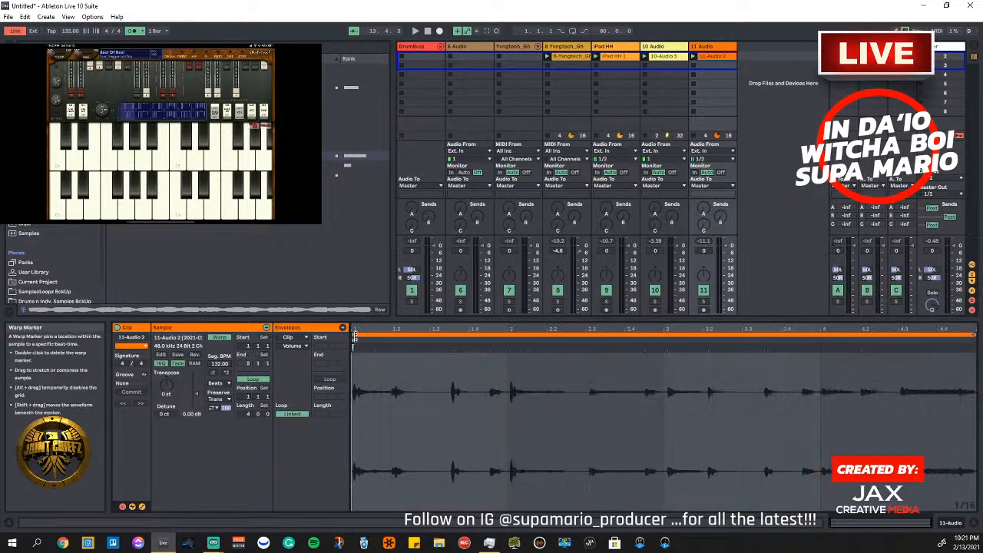
Try pulling the clip's first hit back onto 1.1.1 with a warp marker and undo the move
scroll(376, 349, "up", 5)
left_click(394, 348)
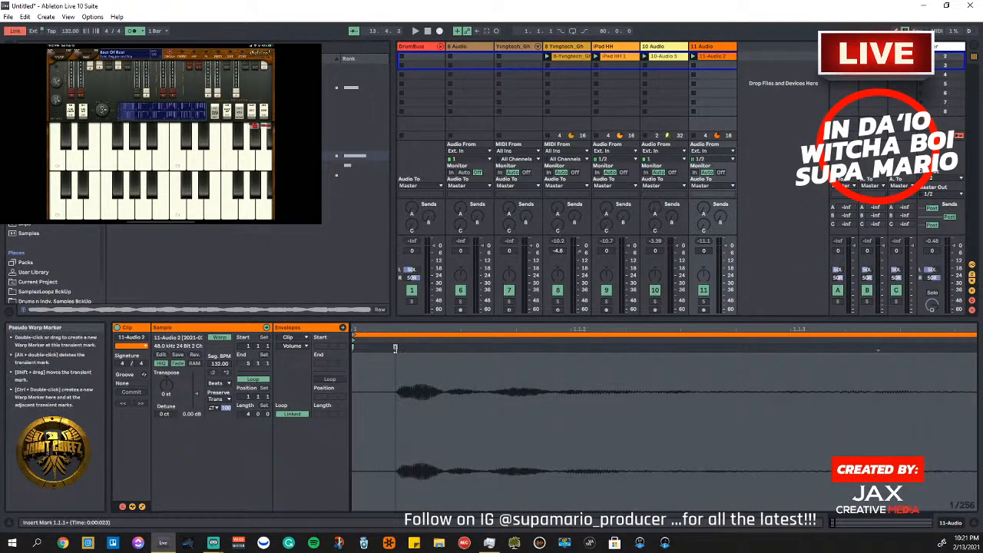
left_click_drag(394, 347, 354, 349)
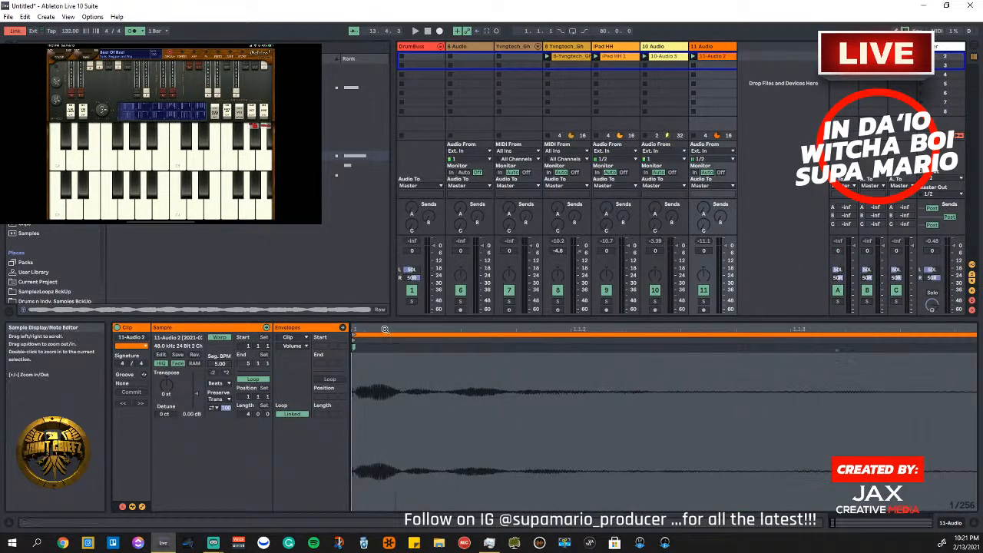
key("ctrl+z")
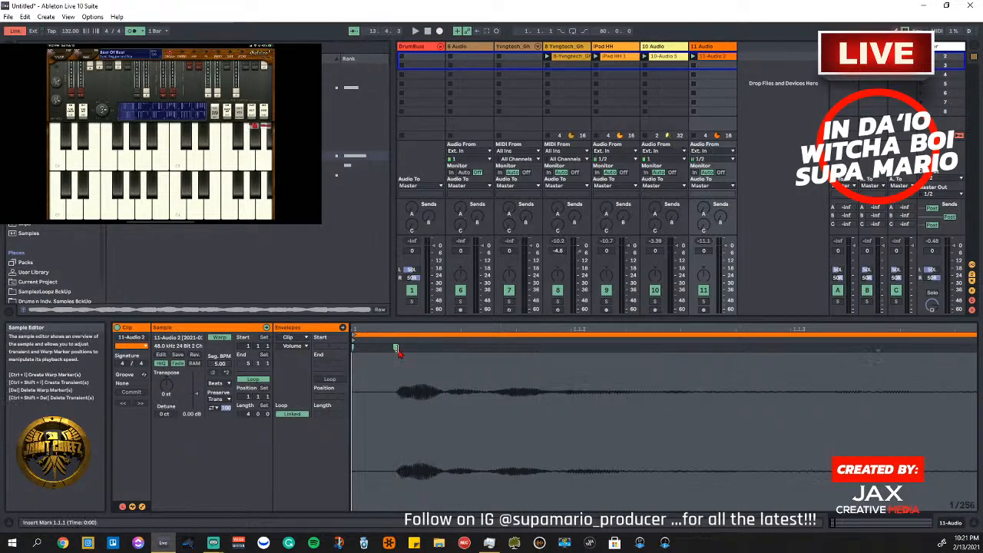
Set 1.1.1 at the clip's first hit and adjust the loop to run four bars from 1.1.1 to 5.1.1
right_click(396, 346)
left_click(422, 221)
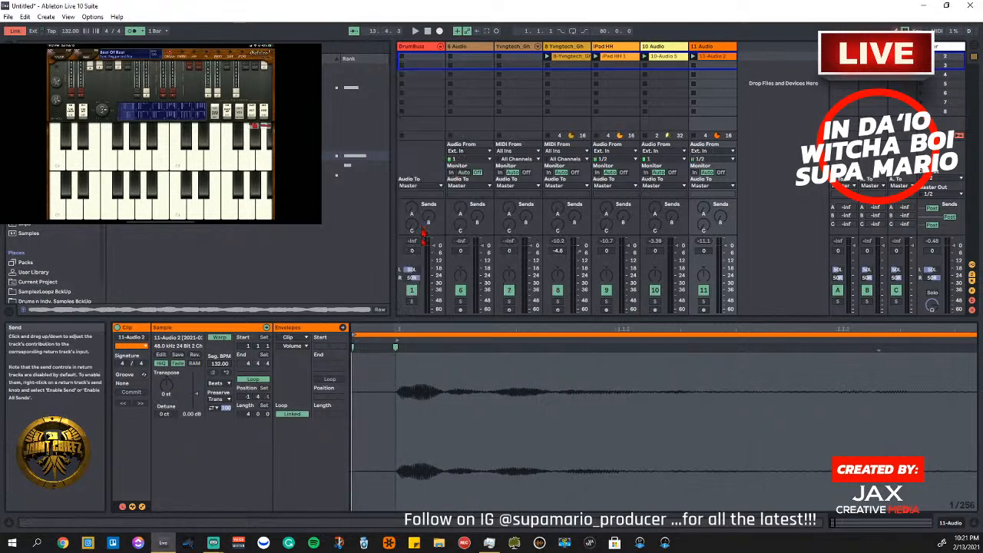
left_click_drag(353, 333, 438, 230)
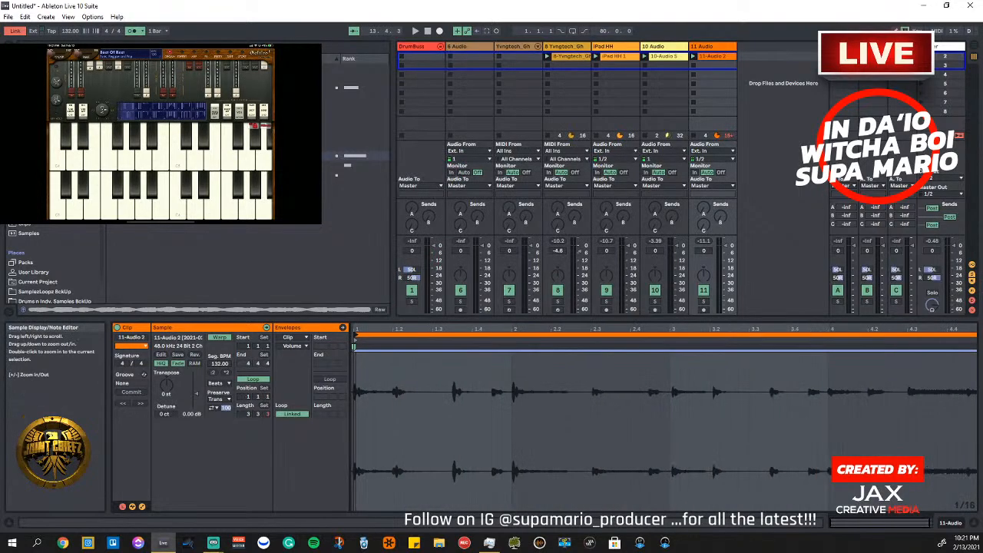
left_click_drag(960, 326, 854, 326)
left_click_drag(974, 335, 917, 230)
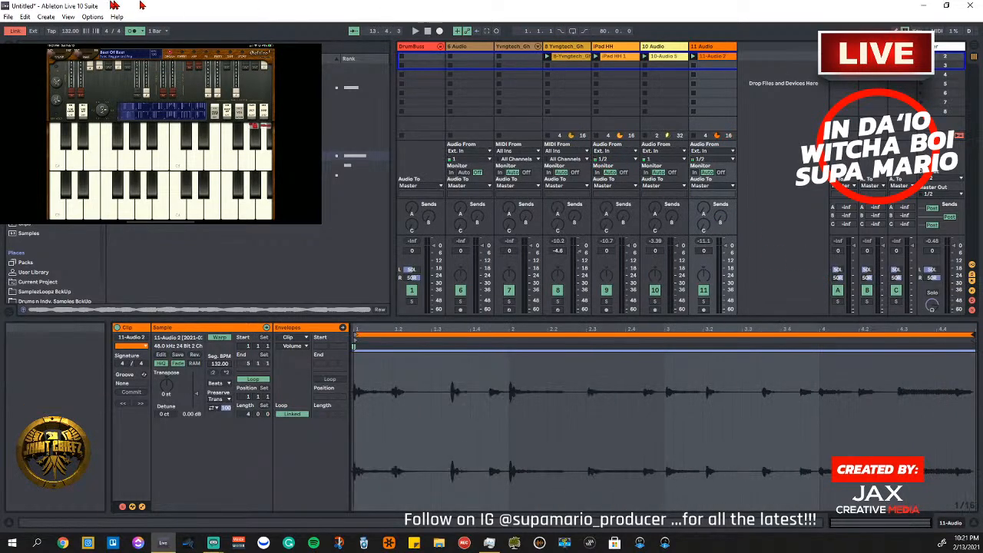
Play the beat and crop the 11-Audio 2 sample to its four-bar loop
left_click(415, 30)
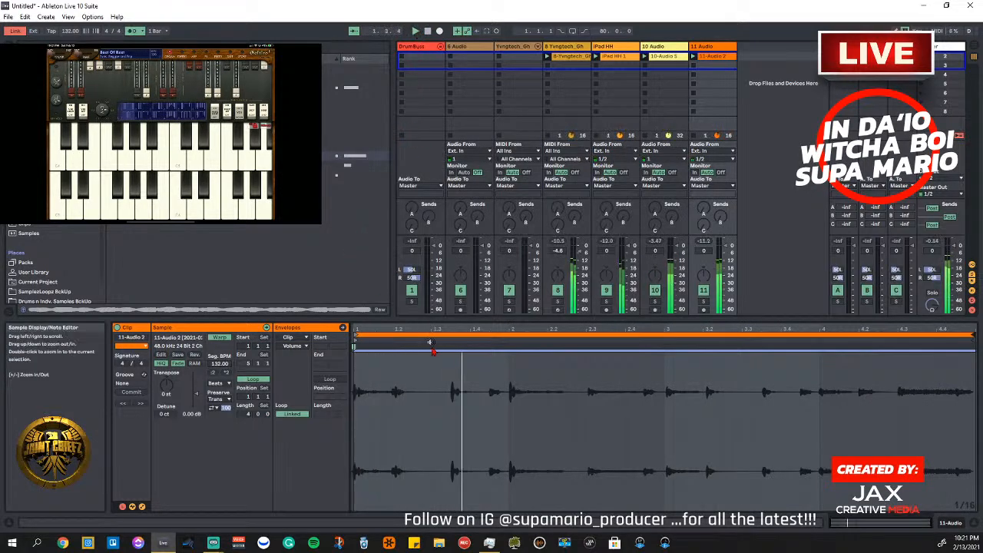
right_click(447, 364)
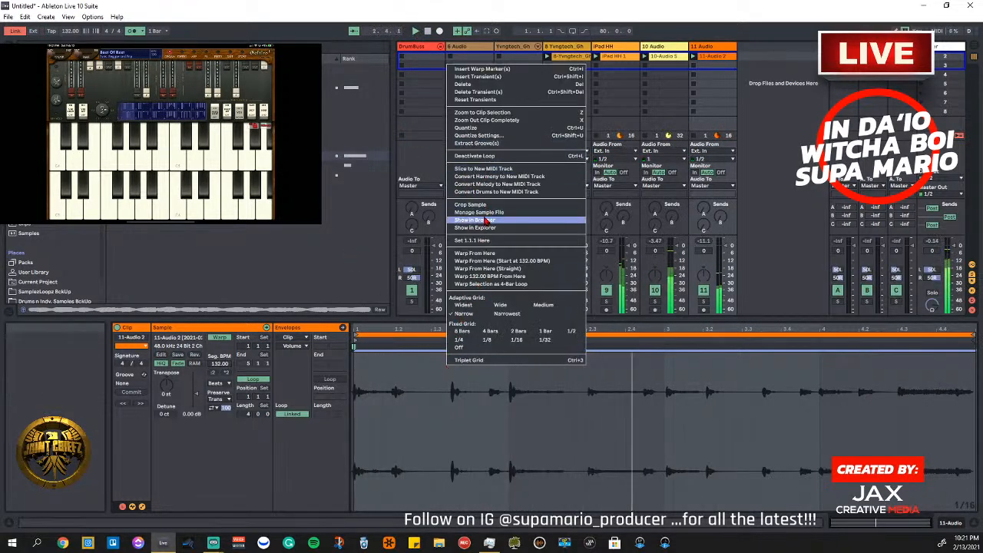
left_click(480, 206)
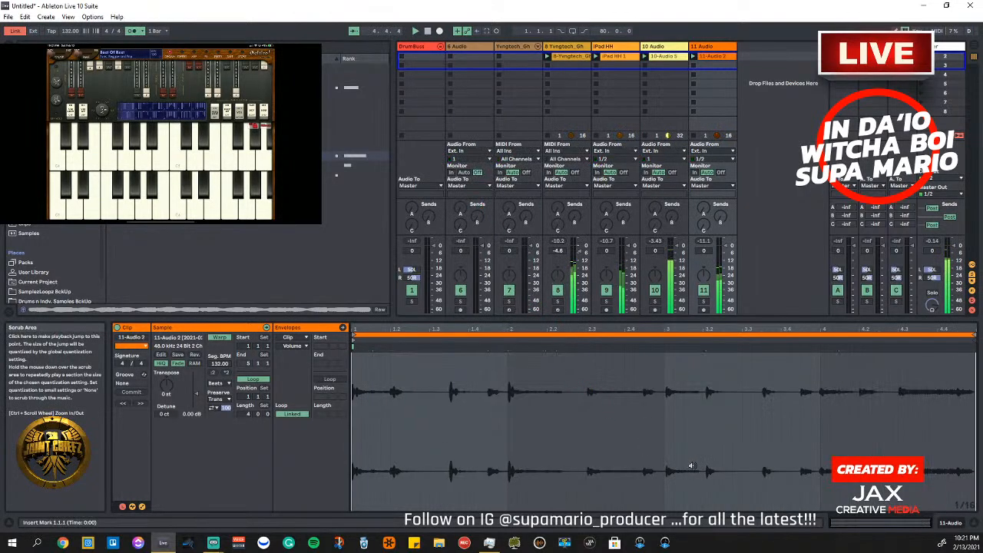
Rename the 10 Audio track as "kik n clap iPad" and the 11 Audio track as "organ"
right_click(655, 57)
left_click(680, 92)
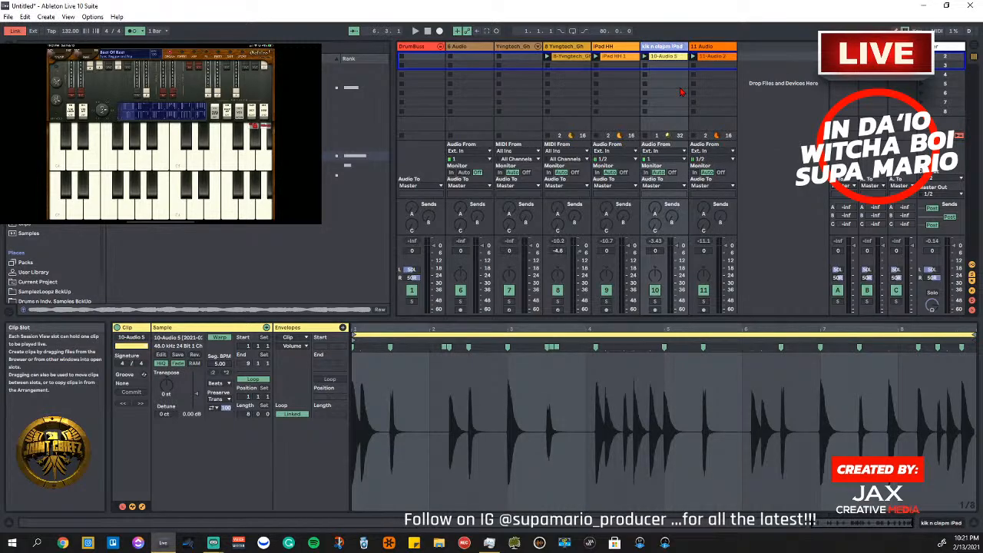
left_click(669, 48)
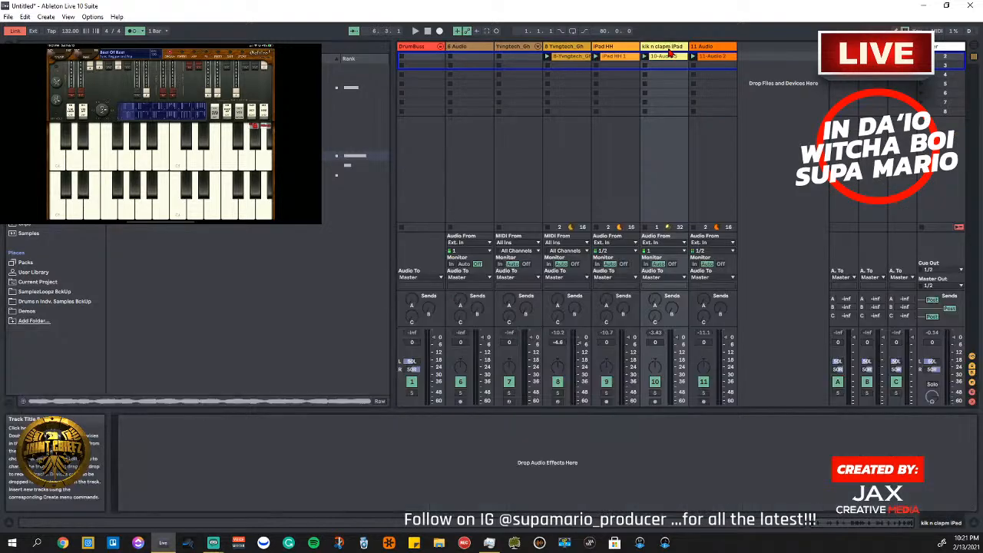
right_click(669, 47)
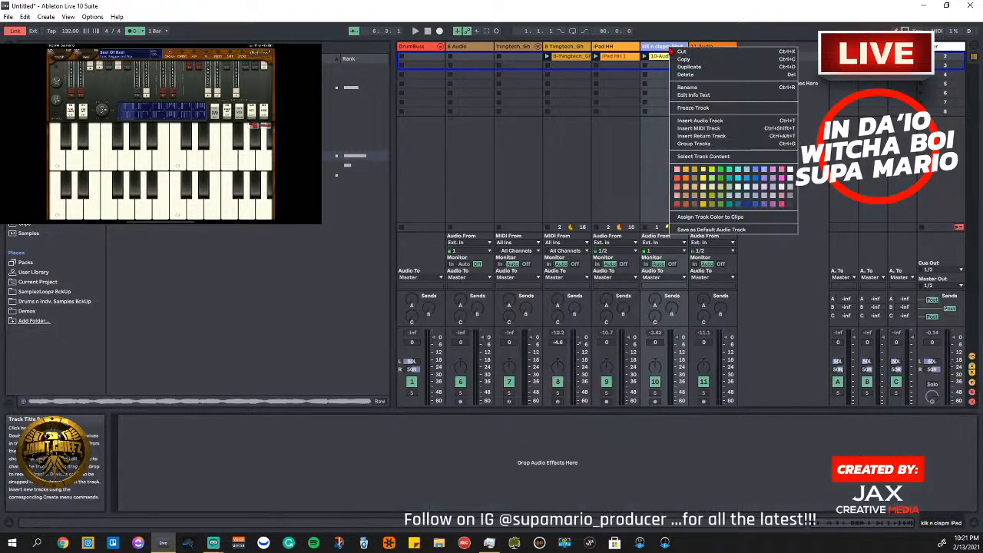
key("ctrl+r")
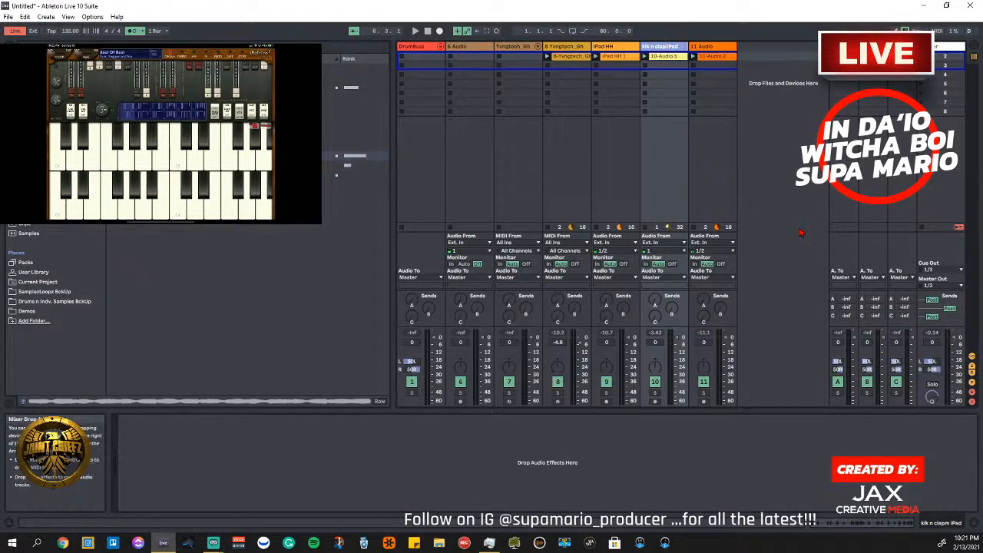
right_click(714, 48)
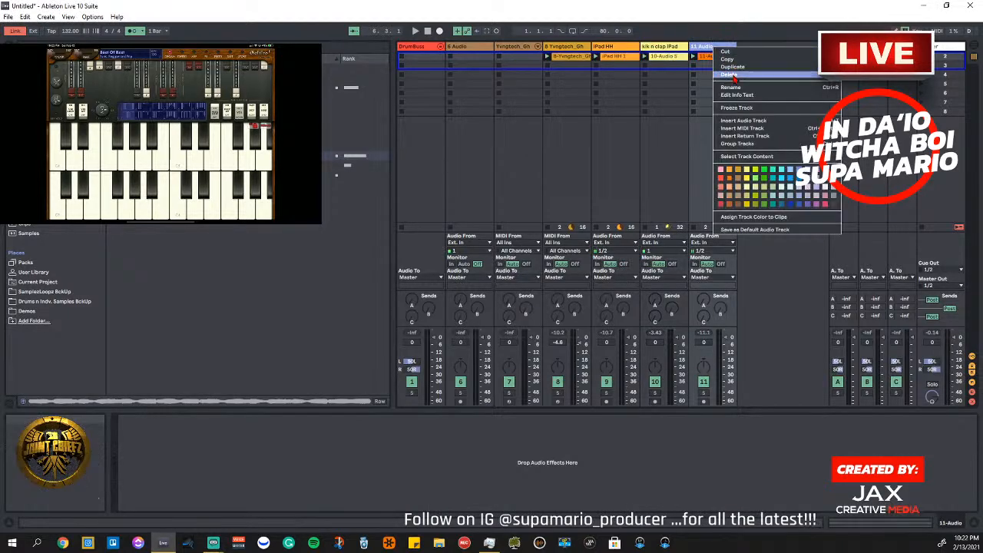
left_click(733, 89)
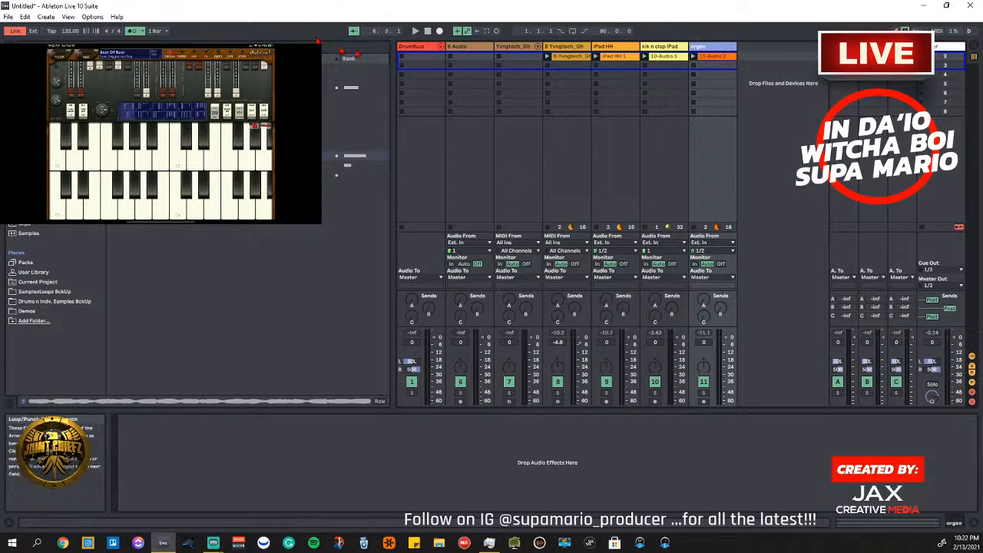
Play the beat and raise the organ clip's gain to 9.25 dB
left_click(415, 32)
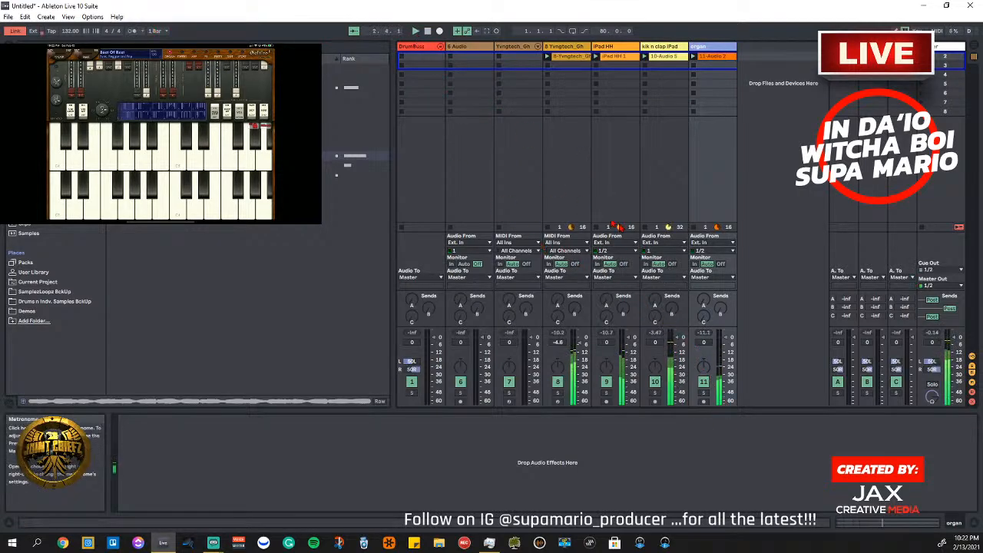
double_click(716, 57)
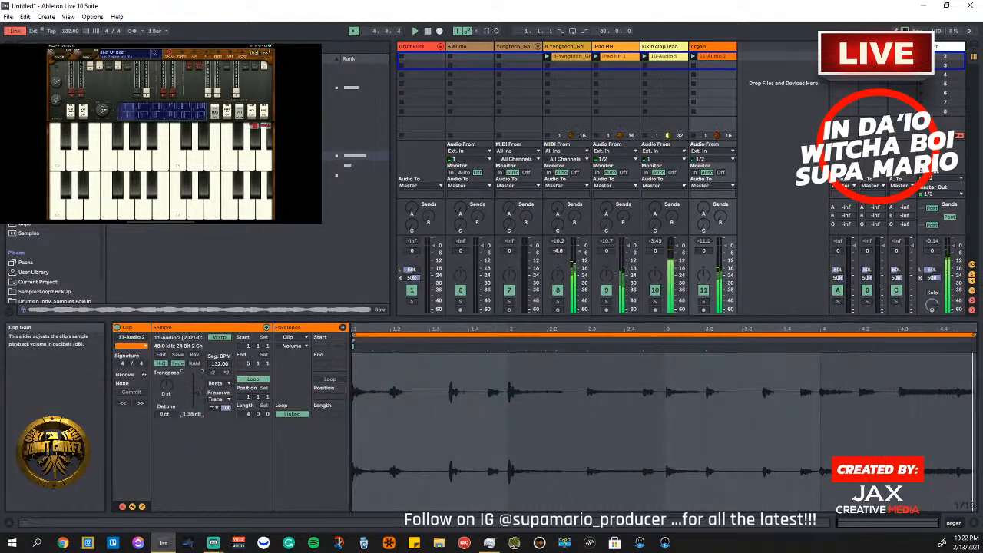
mouse_move(187, 386)
left_mouse_down()
mouse_move(187, 373)
mouse_move(196, 383)
left_mouse_up()
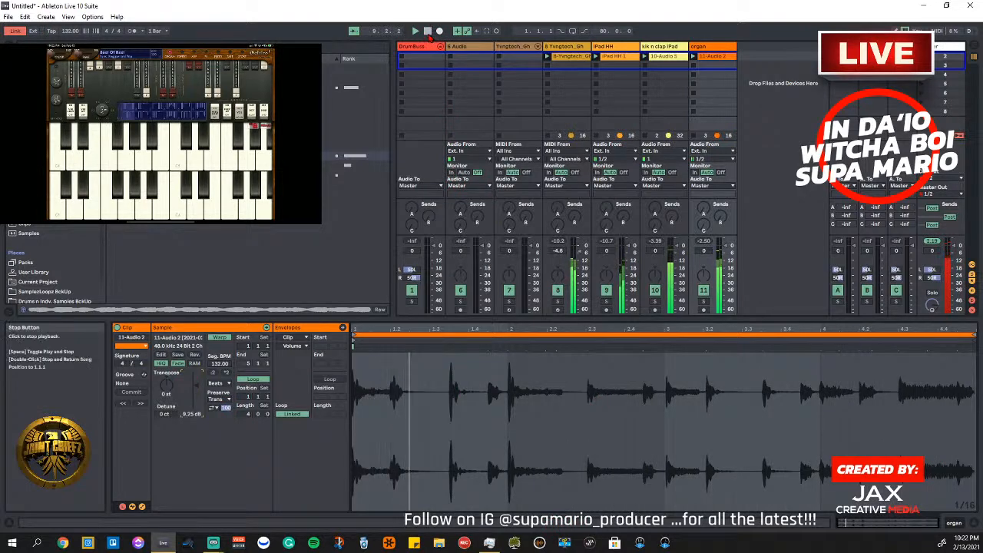
Add warp markers to the organ clip's hits at 2.3, 3.2.1 and 3.3.3, nudging the first hit onto the grid
left_click_drag(507, 330, 509, 346)
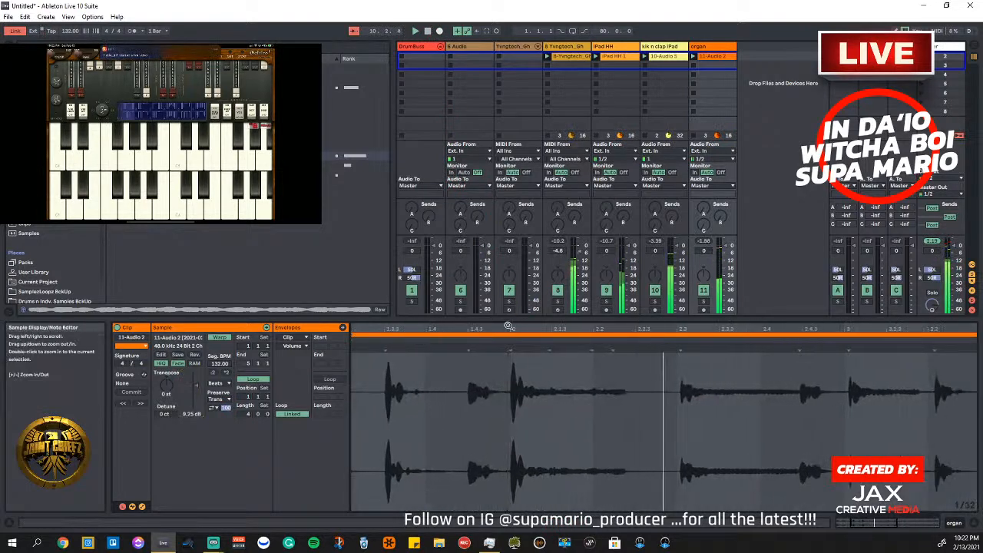
double_click(681, 346)
left_click_drag(682, 346, 678, 347)
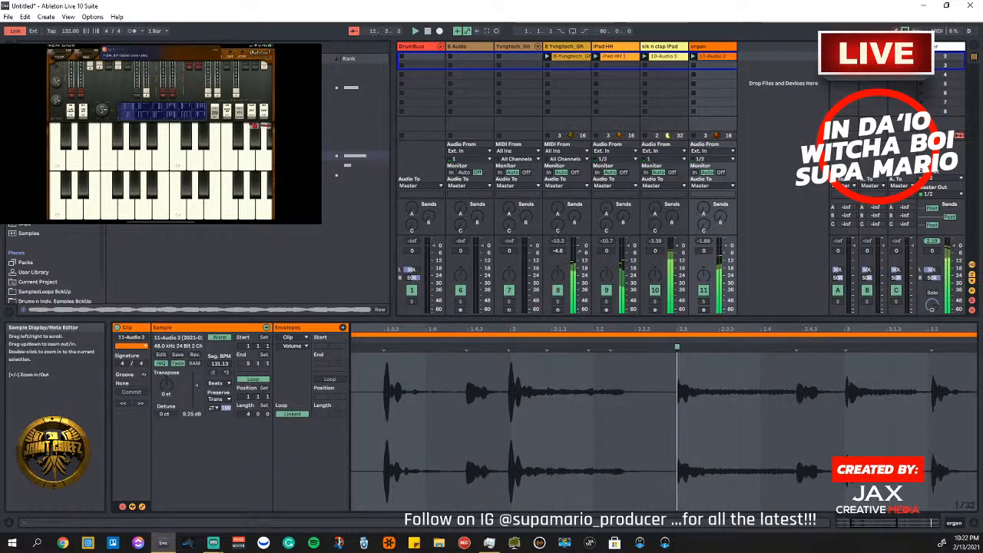
left_click_drag(802, 329, 622, 307)
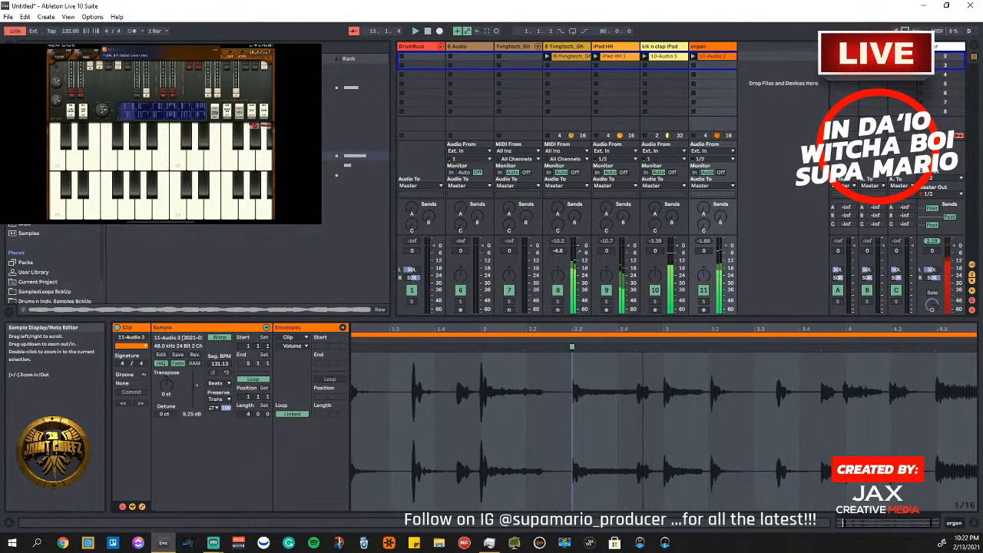
double_click(710, 348)
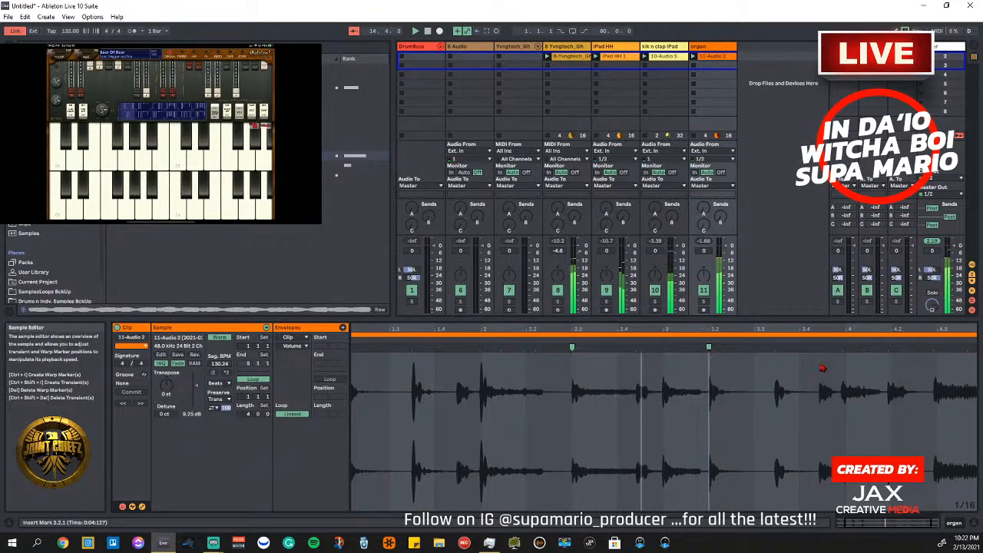
double_click(776, 347)
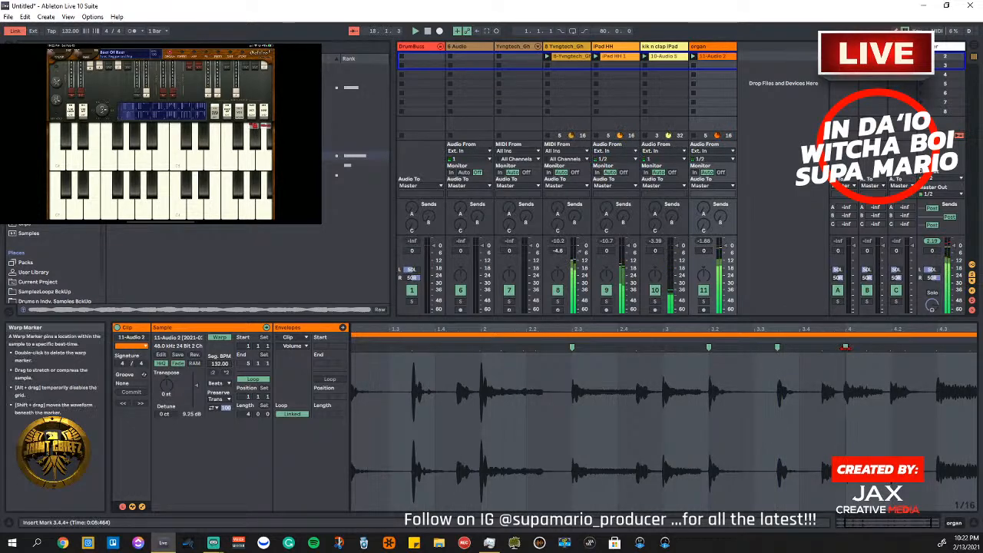
Pin the organ clip's remaining hits at 1.3.3 and beats 2, 3, 4, 4.2 and 4.3 with warp markers
double_click(847, 347)
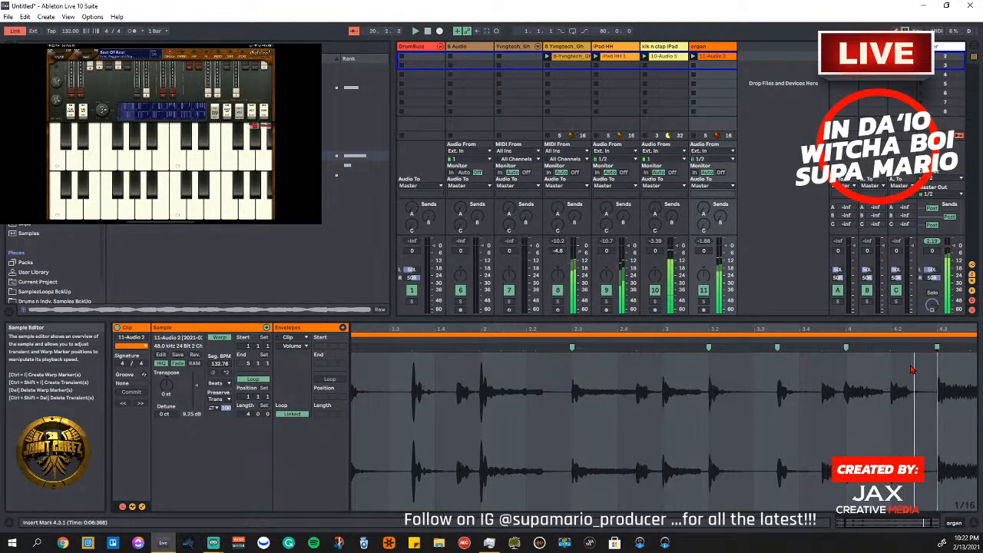
double_click(891, 347)
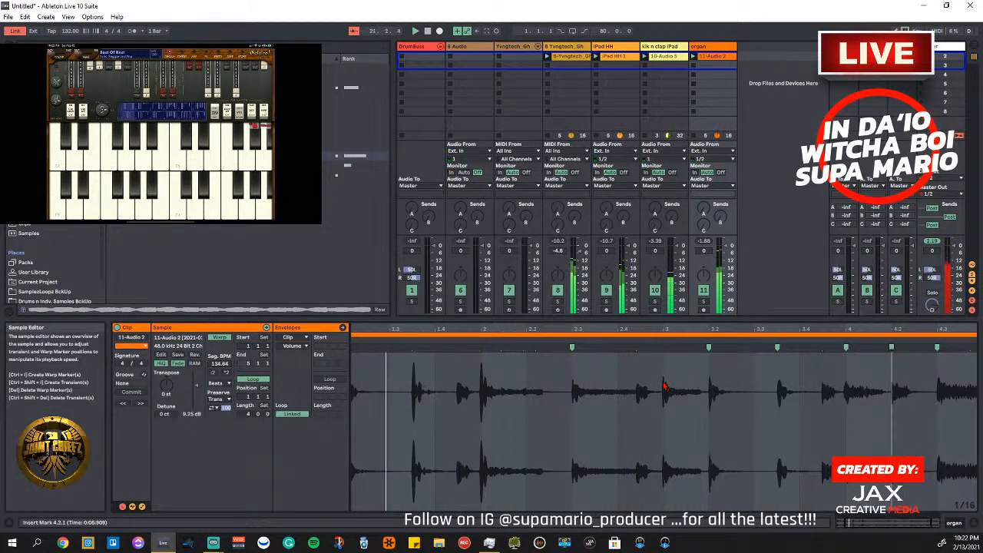
double_click(484, 350)
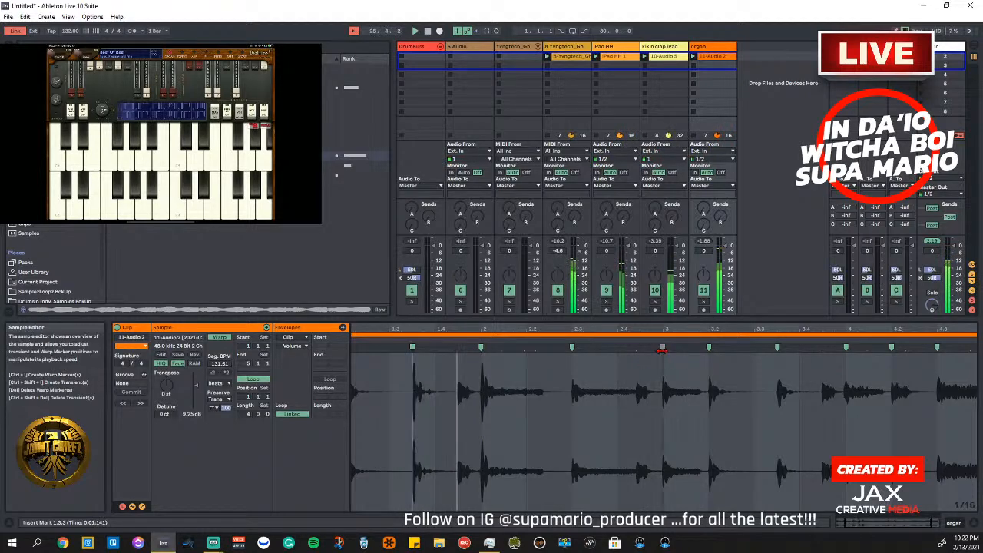
left_click_drag(664, 348, 665, 347)
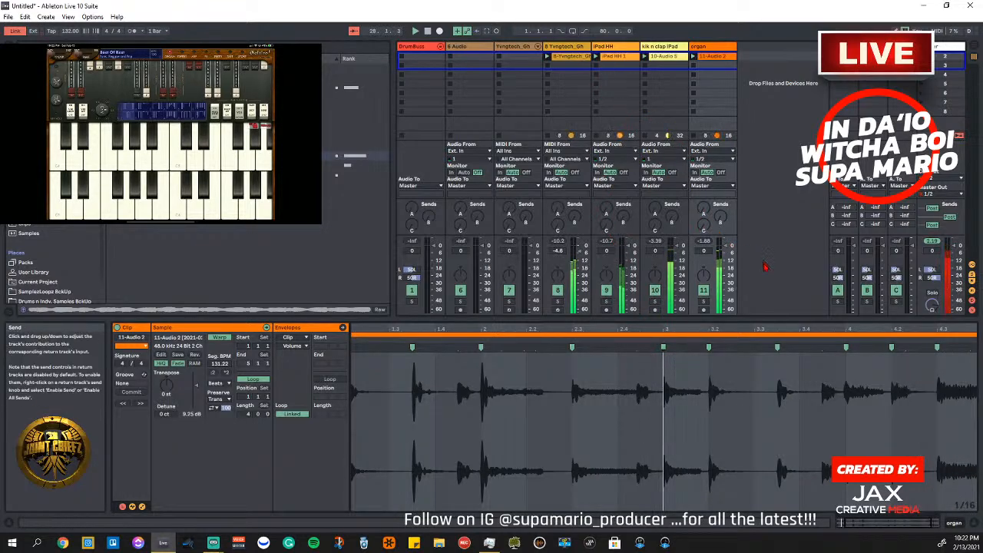
Lower the organ track's volume to -6.8 dB and play the beat again
mouse_move(724, 245)
left_mouse_down()
mouse_move(726, 264)
mouse_move(726, 255)
left_mouse_up()
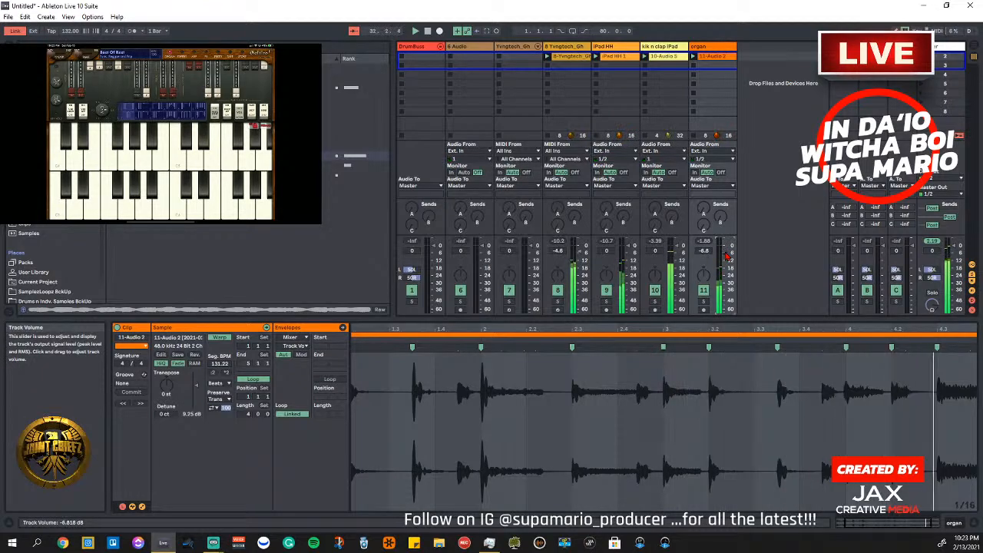
left_click(427, 31)
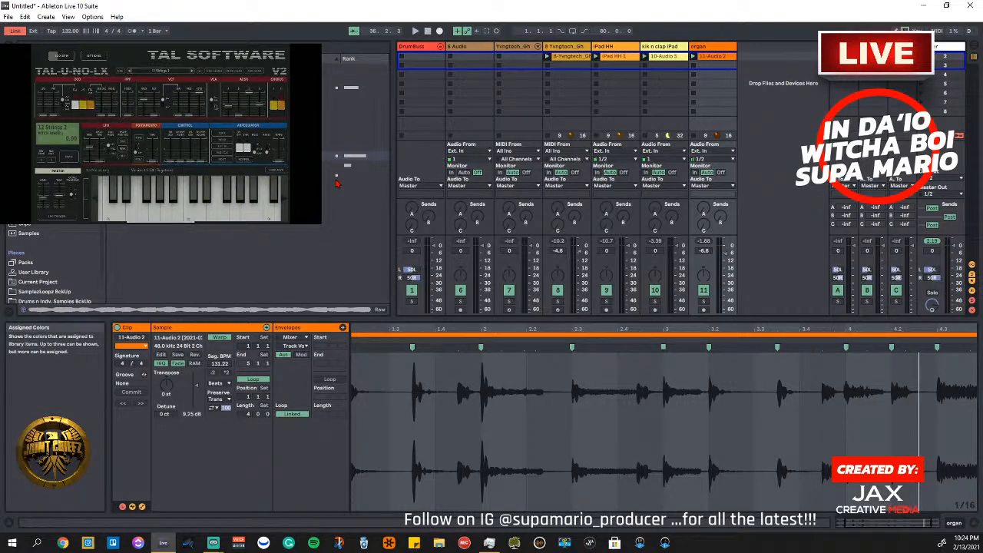
key("space")
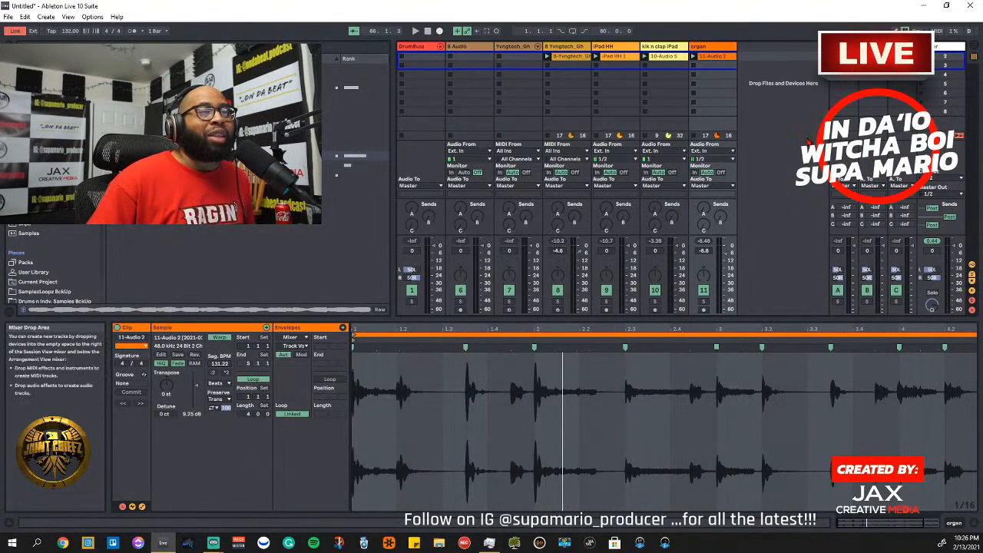
Insert a new audio track after the organ, with stereo input 1/2 and monitoring set to In
right_click(783, 109)
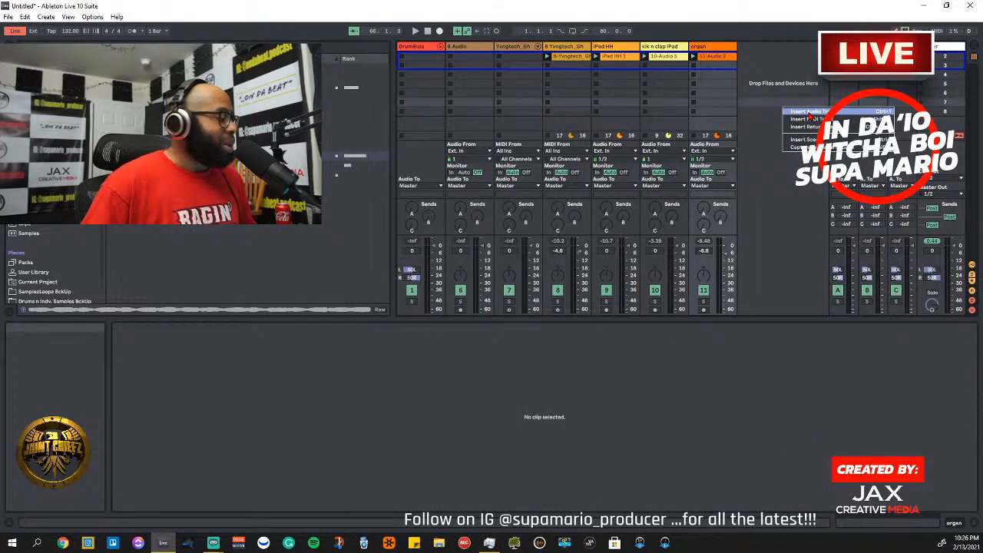
left_click(791, 112)
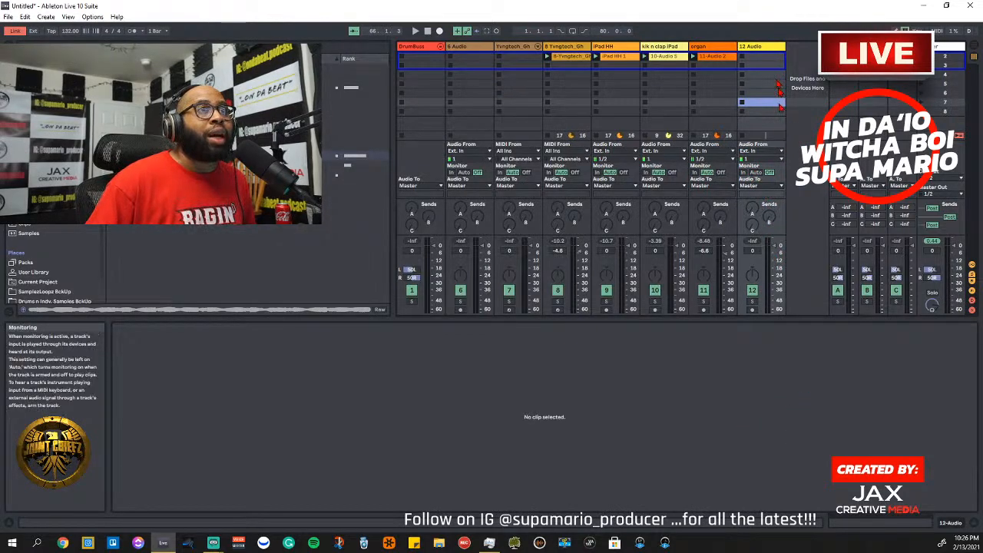
left_click(765, 159)
left_click(761, 177)
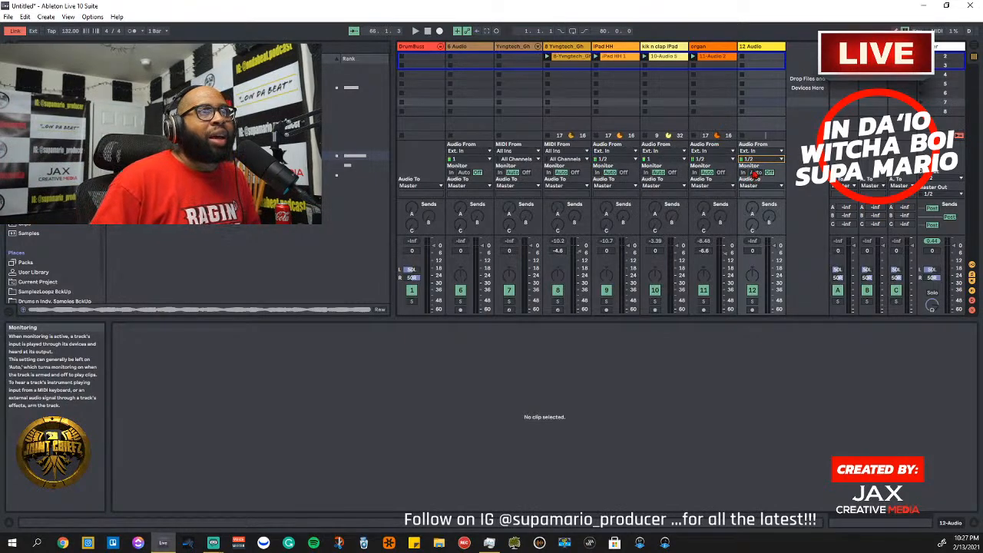
left_click(745, 172)
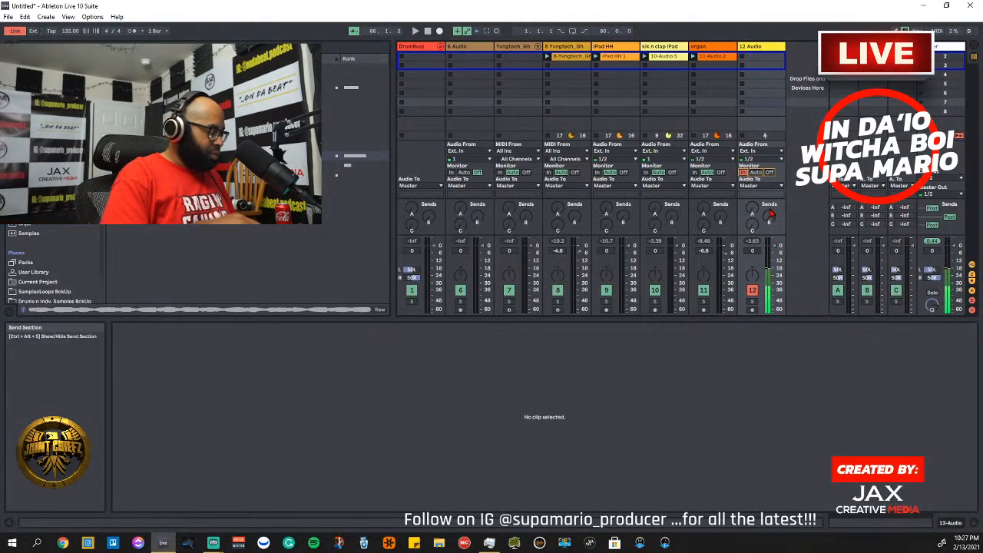
Rehearse the new iPad part over the beat and record it as a clip in scene 2 of the 12 Audio track
key("space")
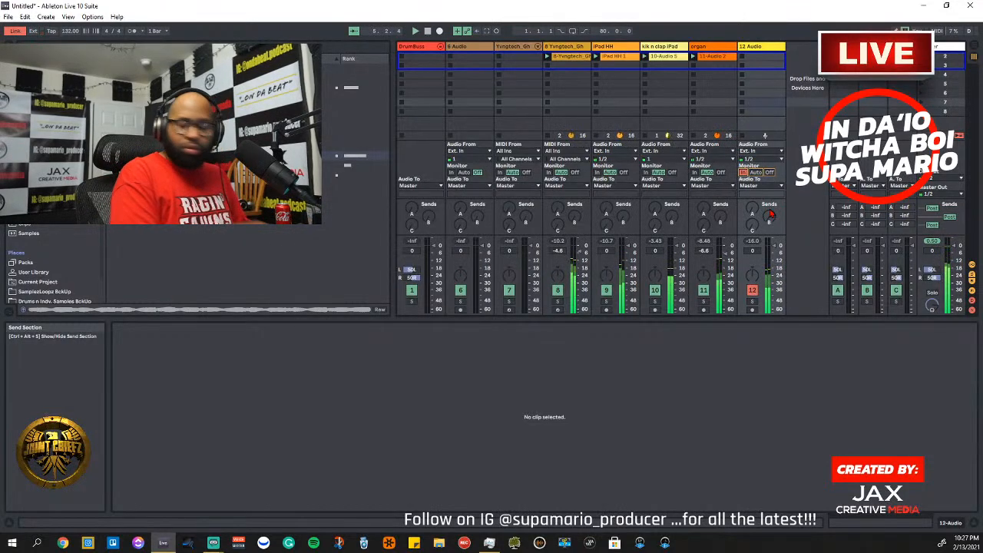
key("space")
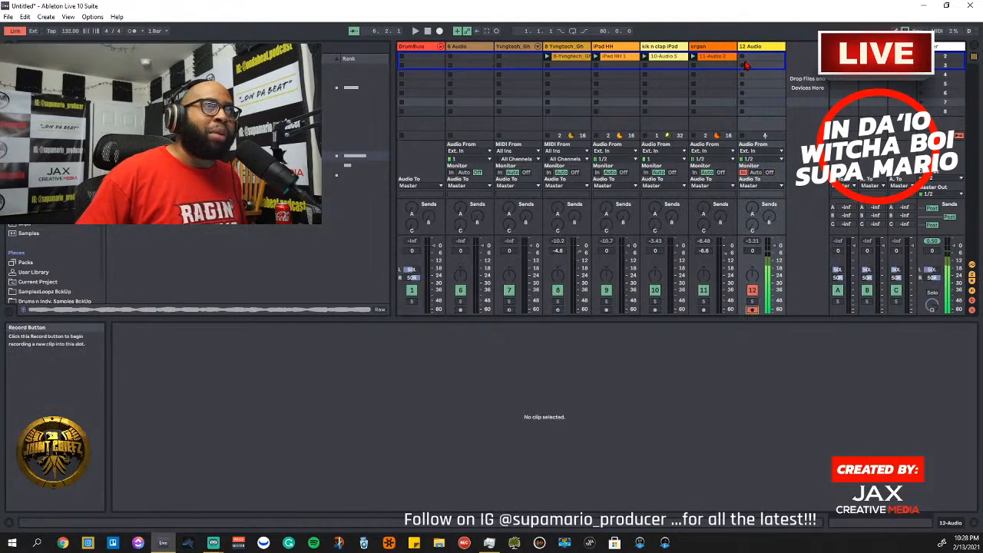
left_click(743, 61)
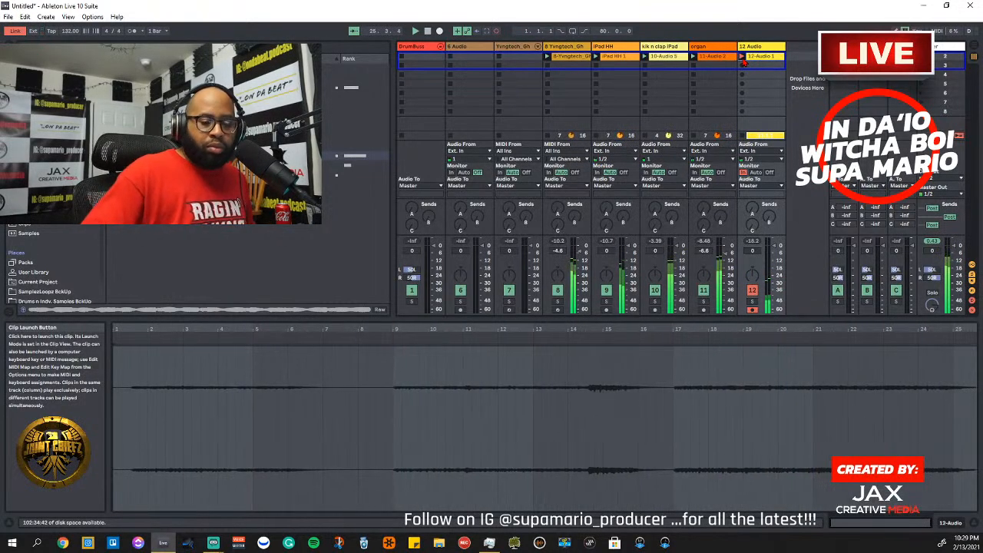
key("space")
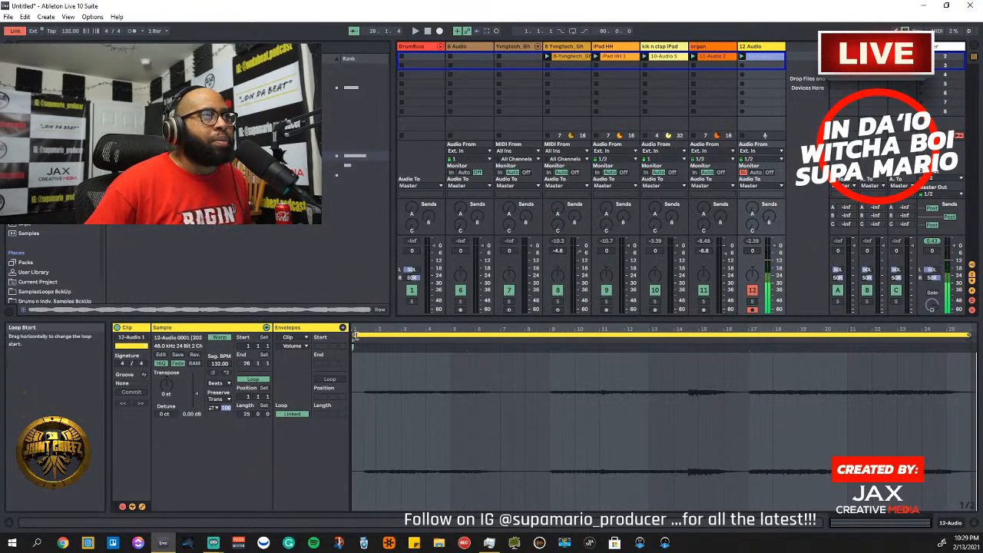
Return the 12 Audio track to Auto monitoring, disarm it, and move its clip's loop start to 9.1.1
left_click(756, 173)
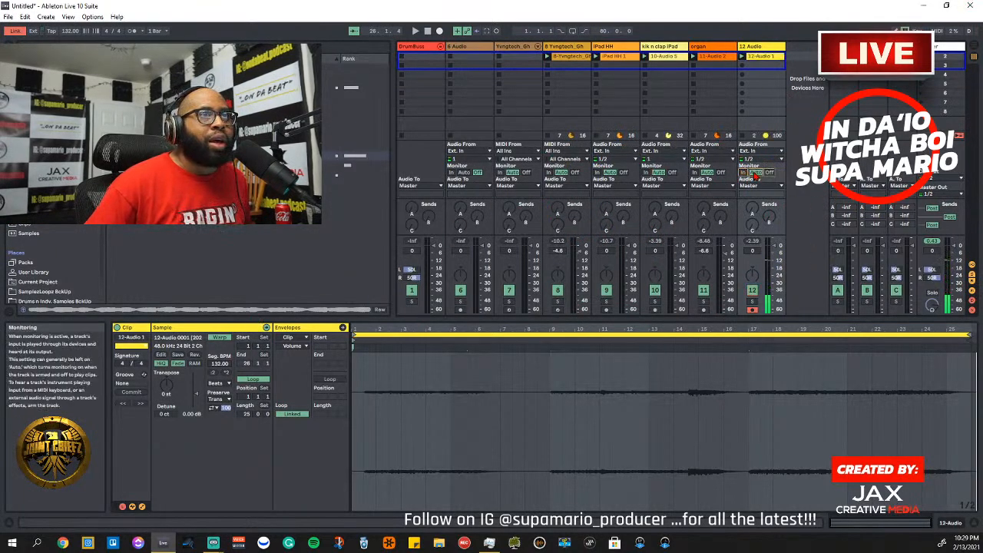
left_click(752, 310)
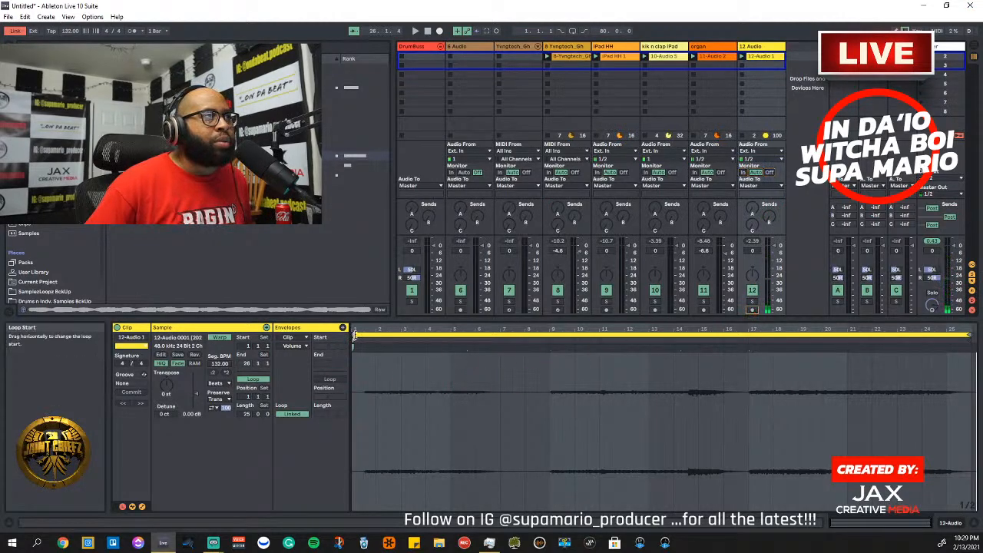
left_click_drag(354, 338, 548, 345)
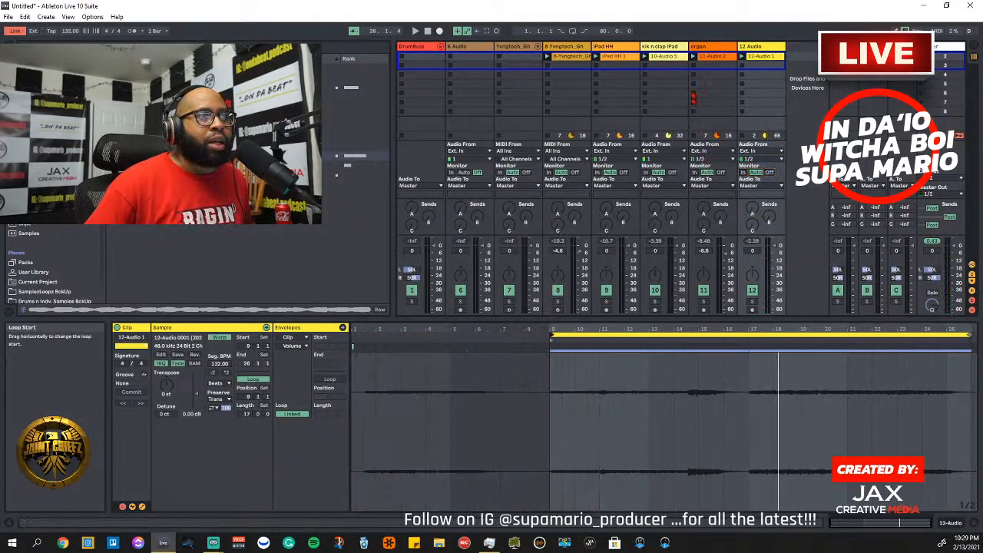
Play the beat, solo the 12 Audio track and set its clip's gain to 2.50 dB
key("space")
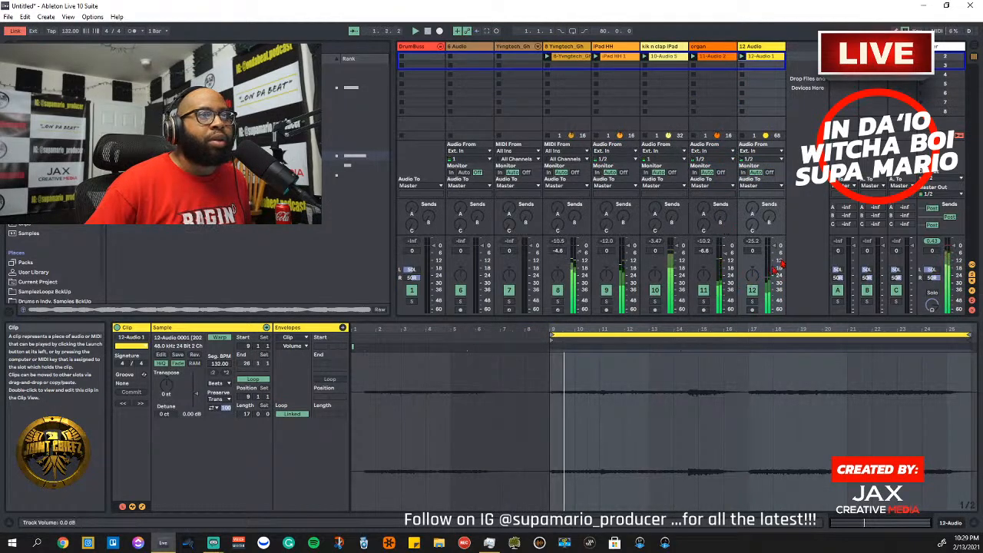
left_click_drag(197, 399, 197, 391)
left_click(752, 302)
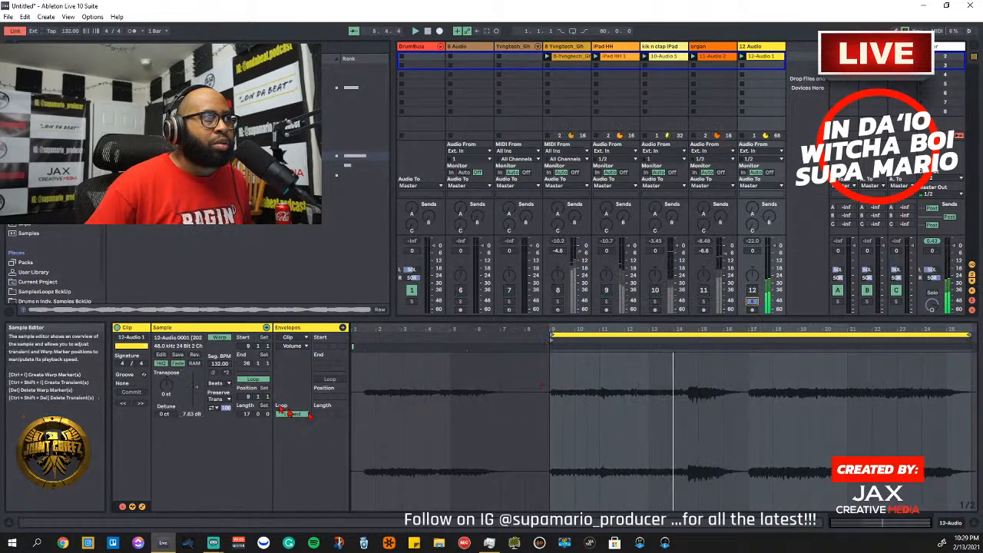
left_click_drag(198, 392, 191, 417)
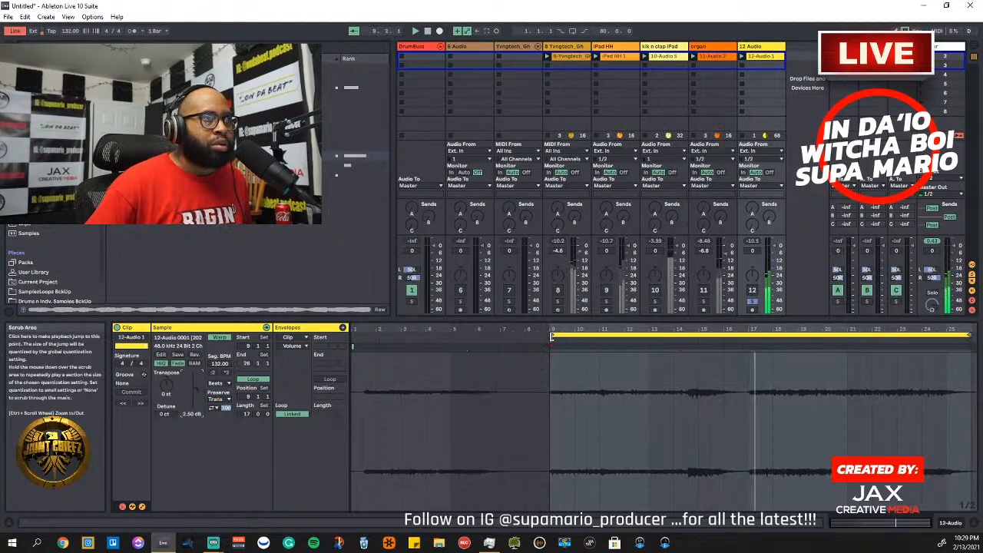
Set the 12-Audio clip's loop to start at bar 17 and end at bar 25
left_click_drag(551, 336, 751, 336)
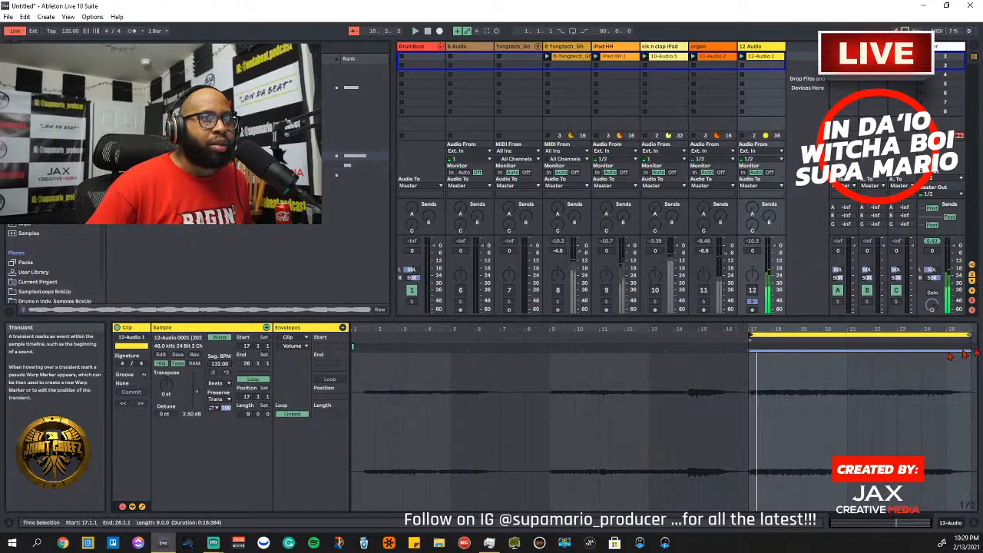
left_click_drag(969, 336, 946, 337)
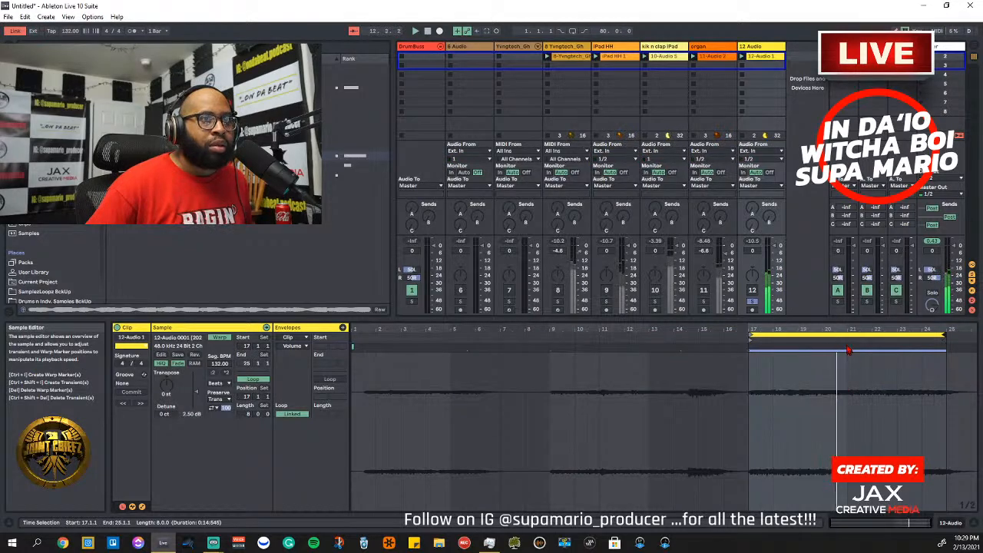
Set position 1.1.1 of the 12-Audio clip at the first transient just after bar 17
left_click_drag(846, 331, 846, 387)
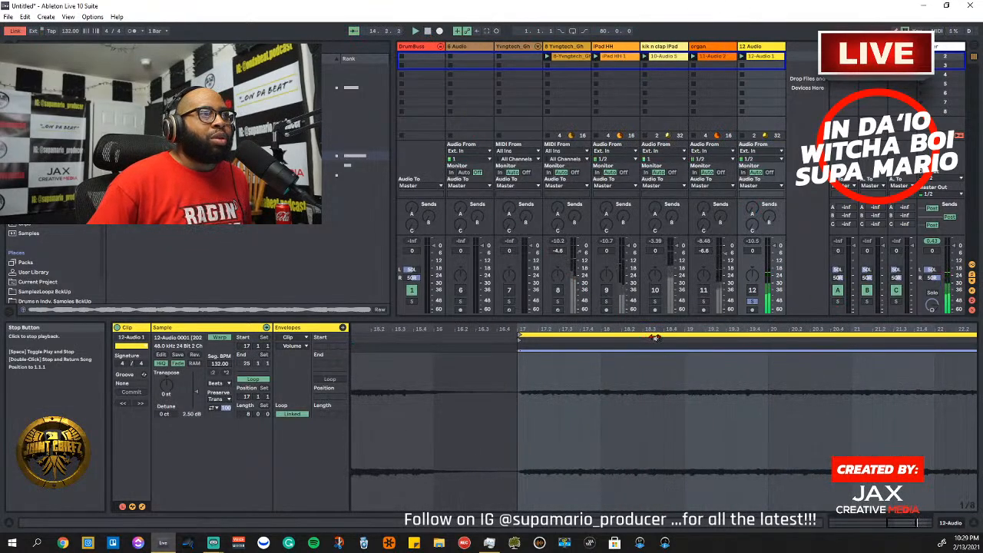
left_click_drag(683, 329, 767, 319)
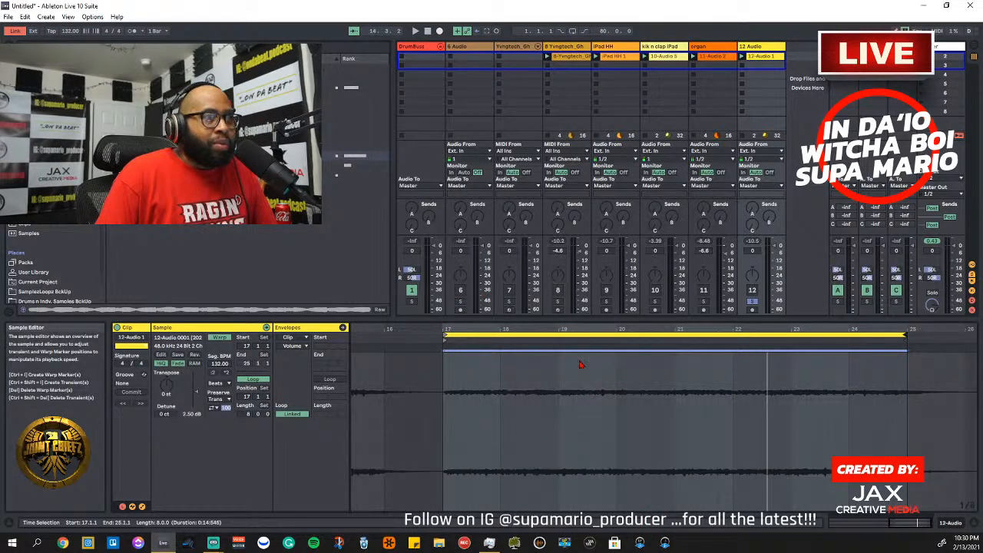
left_click_drag(455, 330, 452, 399)
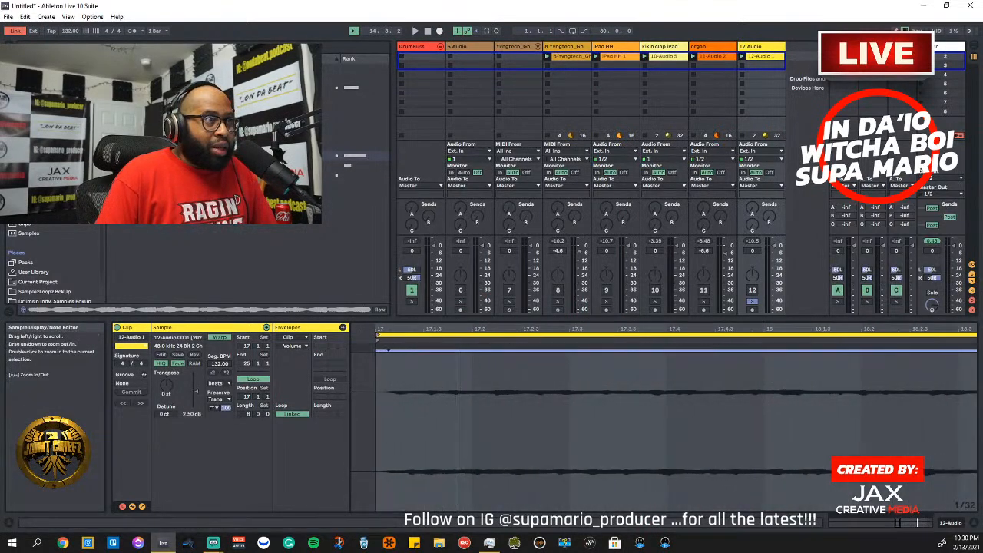
right_click(389, 347)
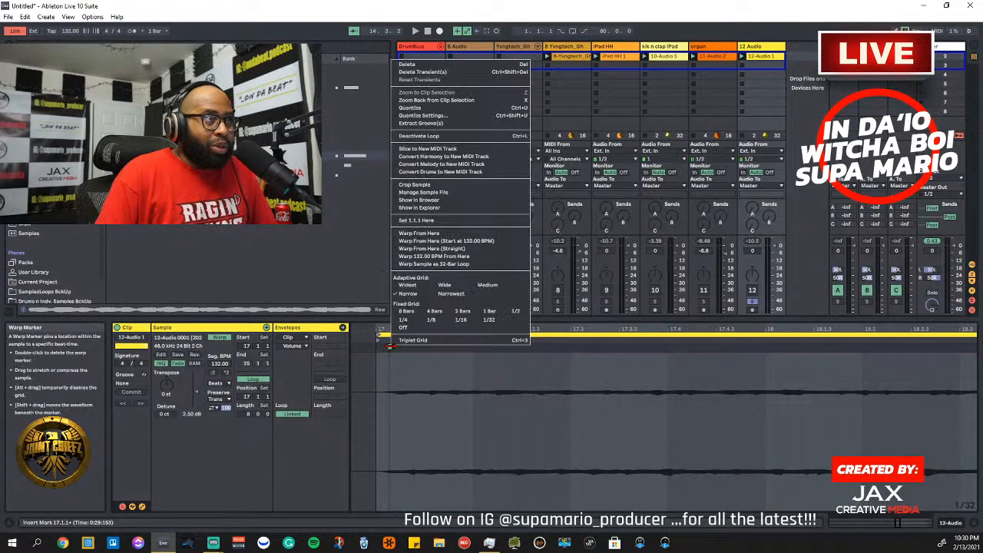
left_click(413, 221)
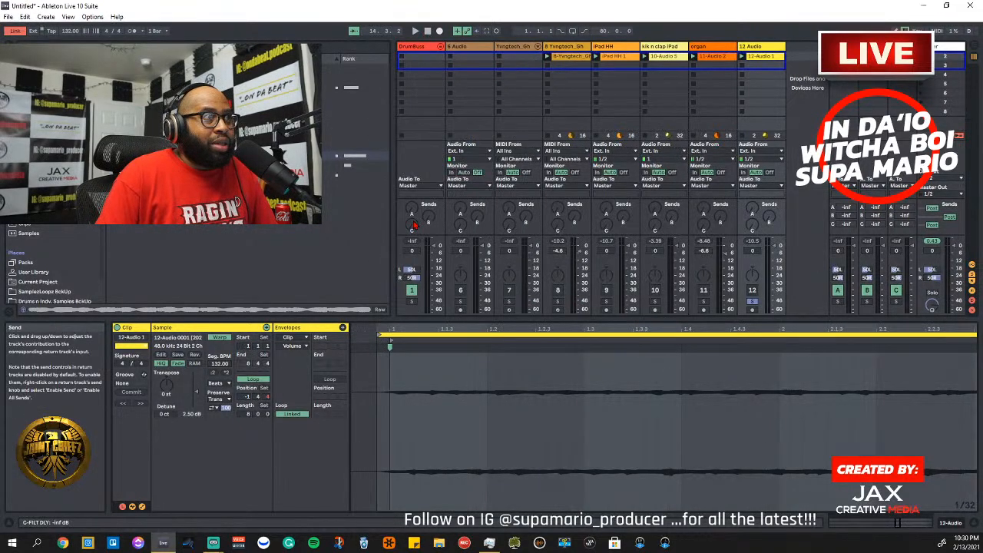
Align the clip's loop start with 1.1.1 and its loop end with bar 9 for an eight-bar loop
left_click_drag(377, 336, 390, 336)
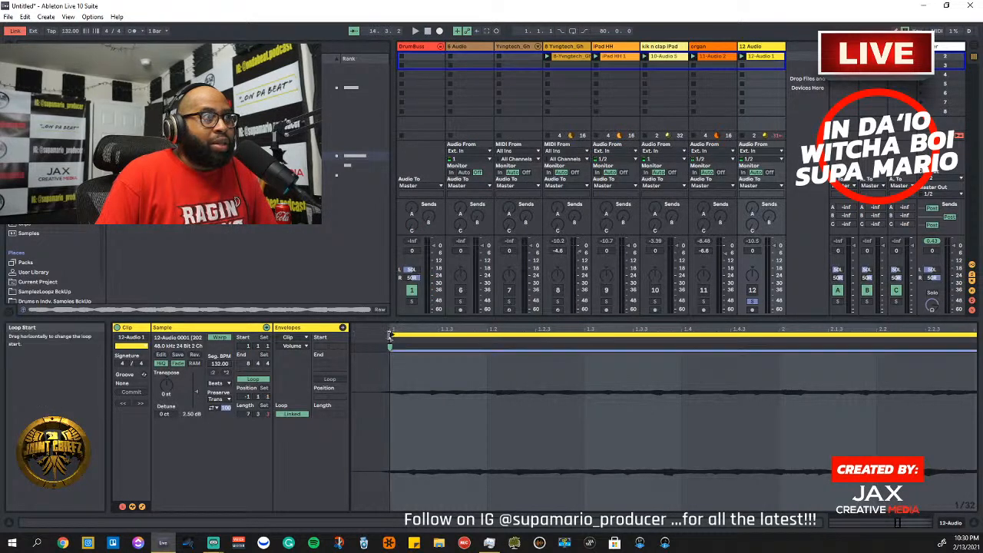
double_click(509, 329)
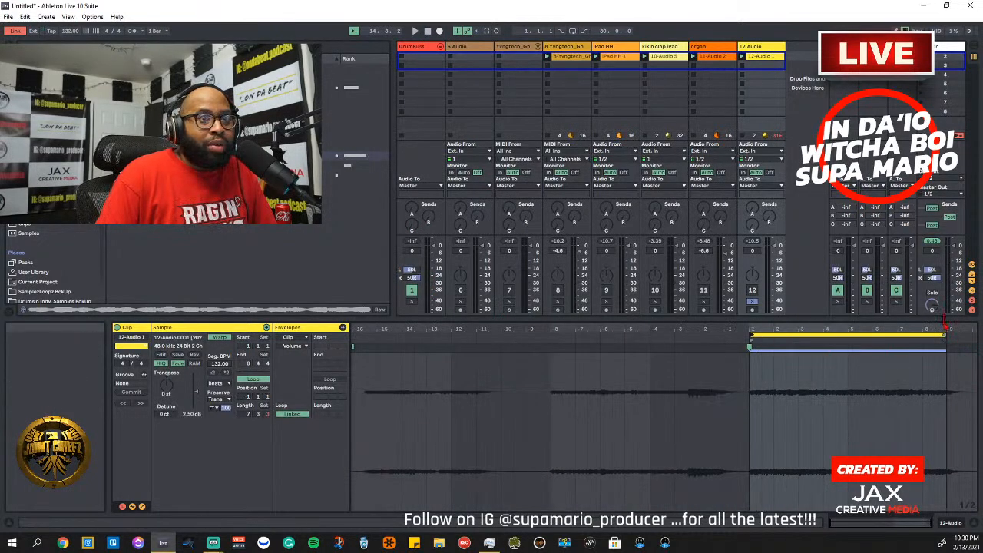
left_click_drag(948, 330, 971, 432)
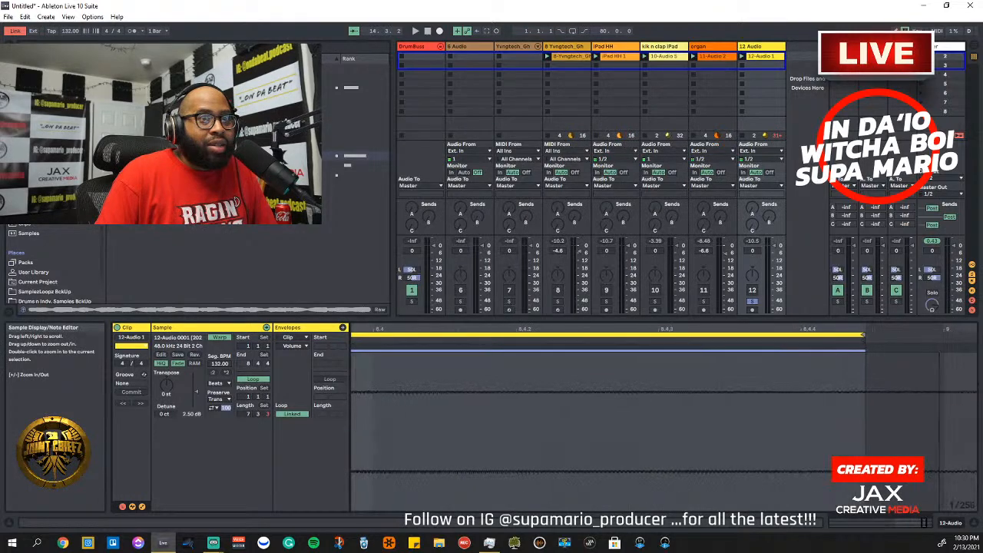
mouse_move(864, 335)
left_mouse_down()
mouse_move(934, 346)
mouse_move(932, 223)
left_mouse_up()
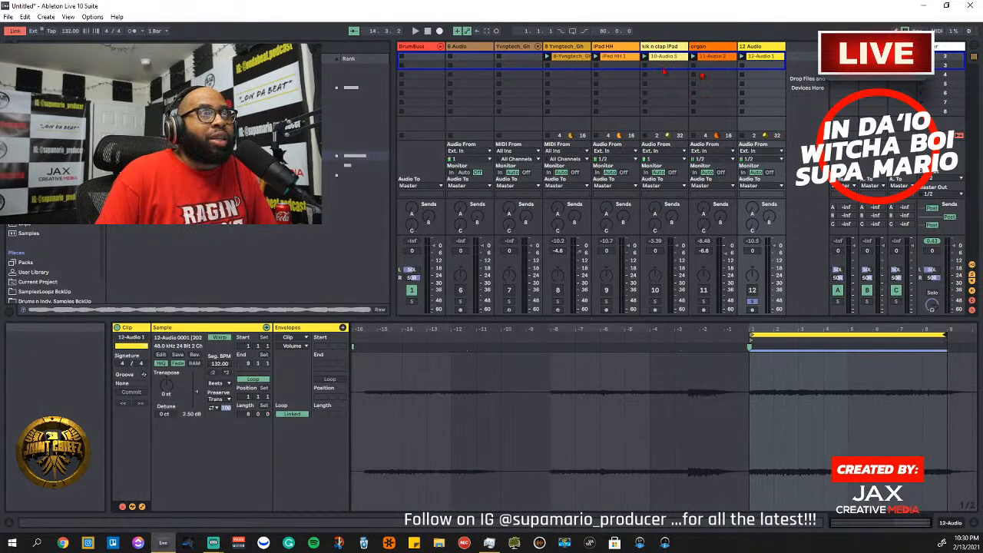
Play the set with the metronome on and lower the 12 Audio track's volume to -4.0 dB
key("space")
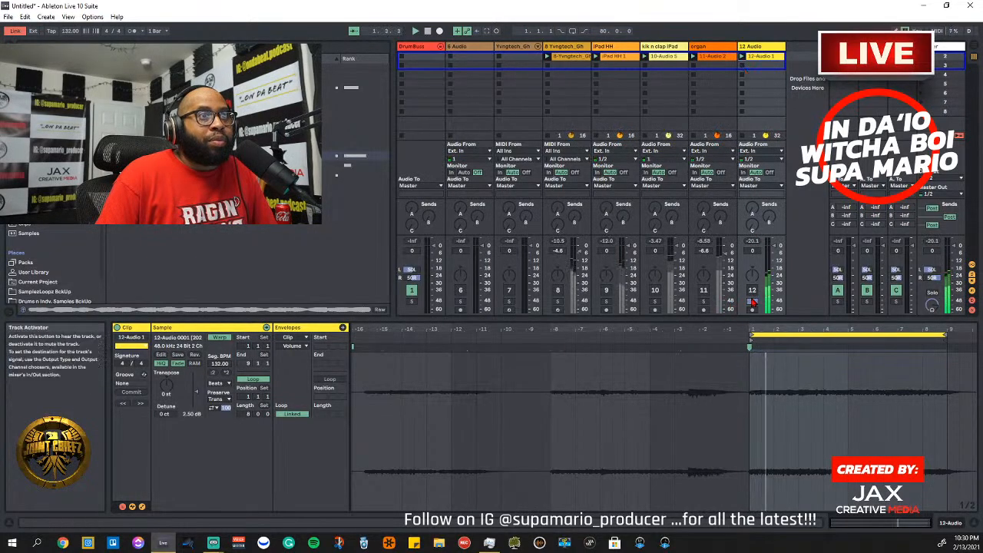
left_click(133, 31)
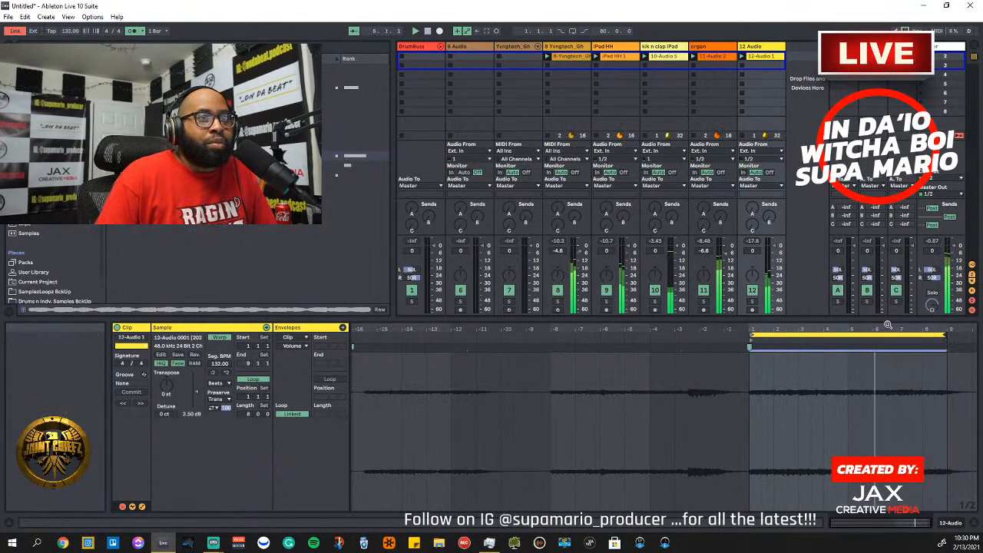
left_click_drag(852, 328, 852, 399)
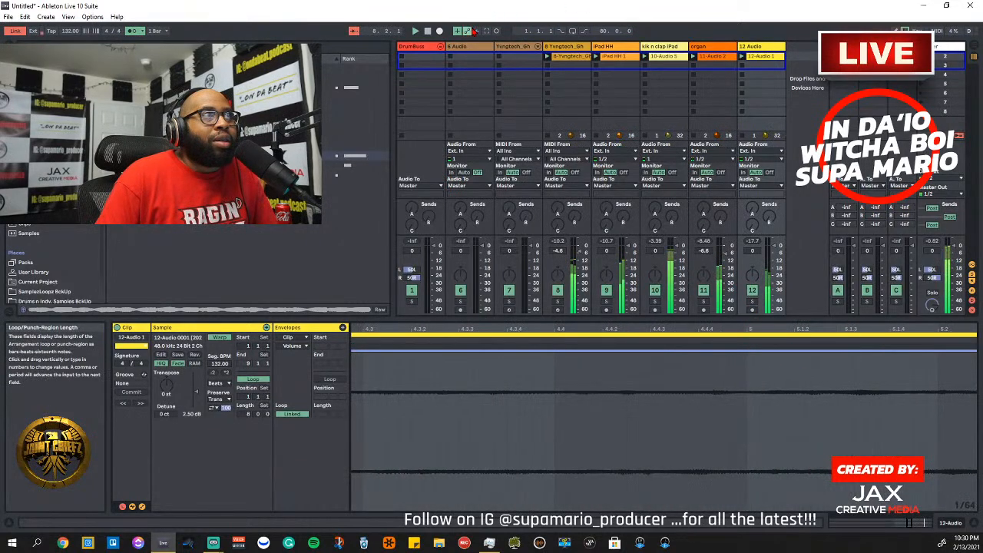
left_click(771, 260)
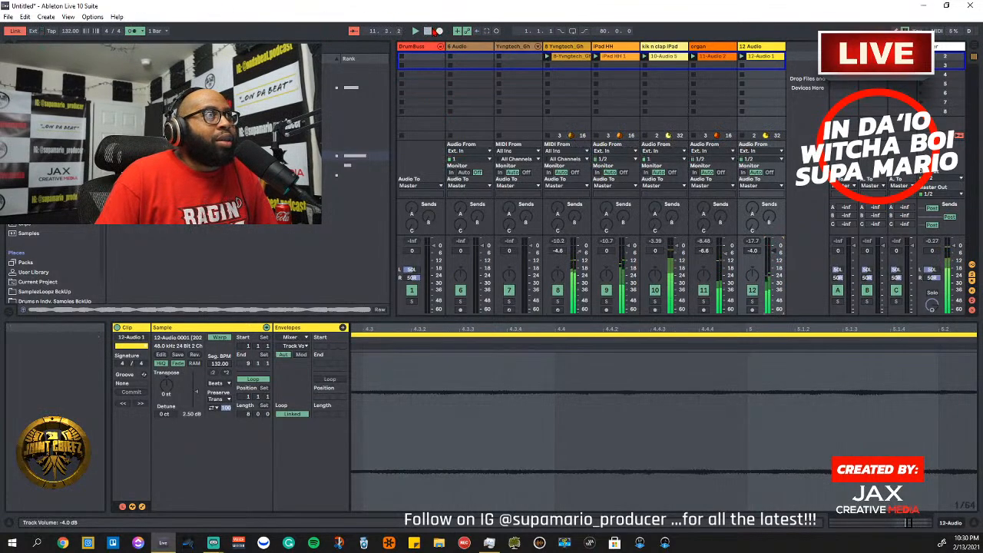
left_click(428, 31)
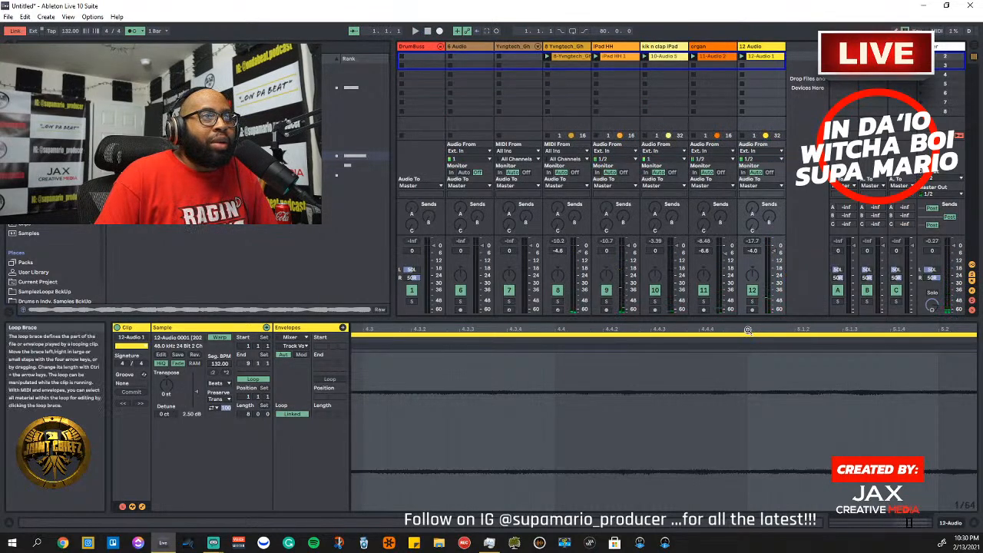
Browse the VST plug-ins and expand the Virtual Instruments folder
left_click_drag(764, 329, 751, 238)
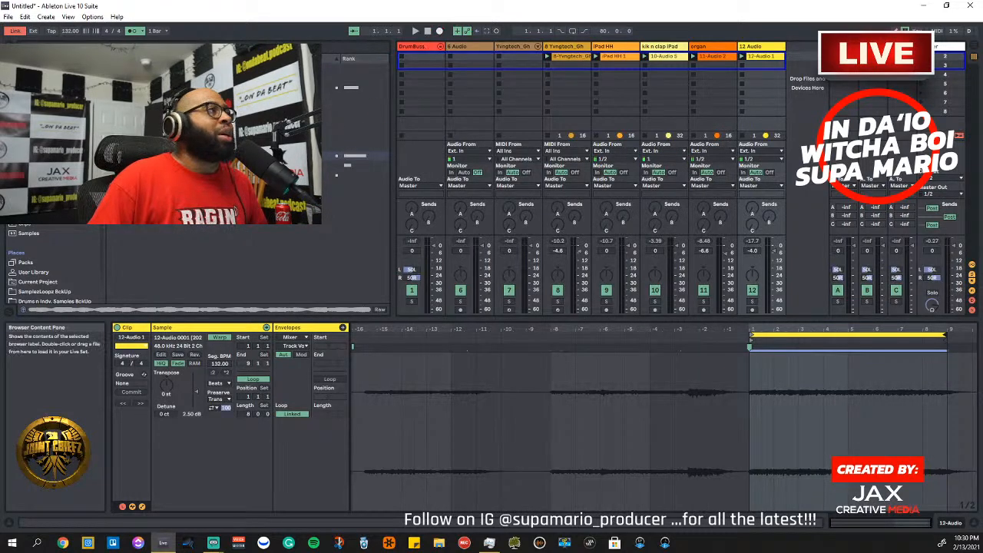
scroll(29, 247, "down", 1)
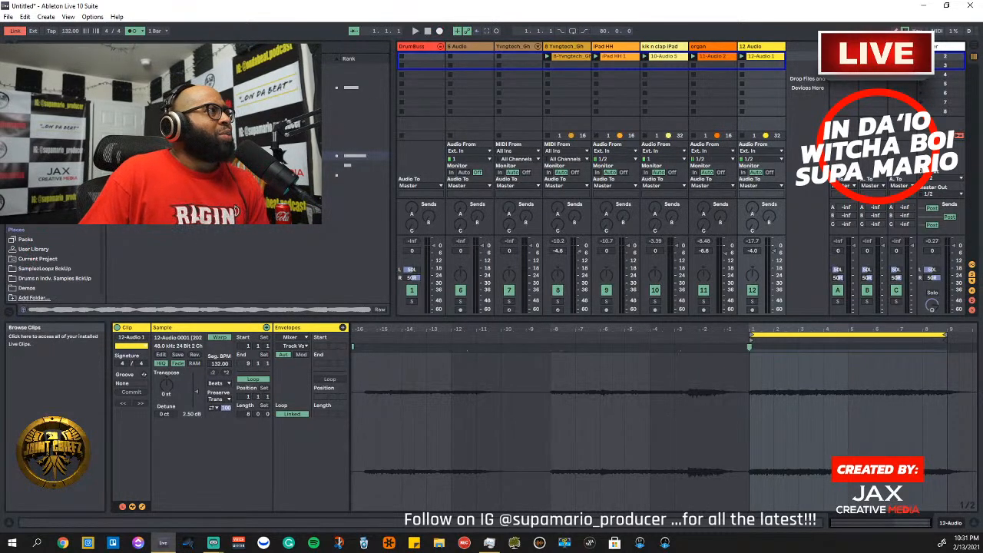
left_click(29, 191)
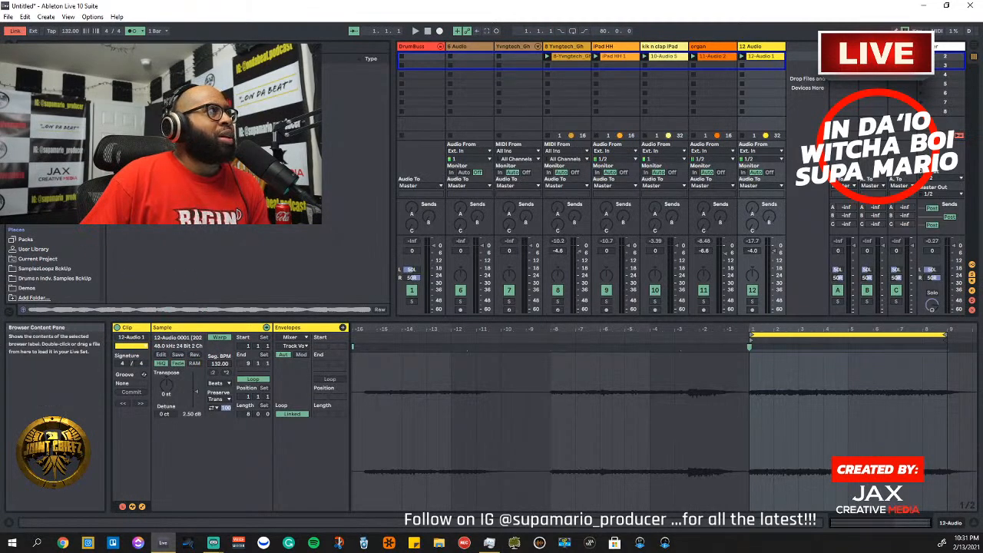
left_click(115, 77)
left_click(116, 68)
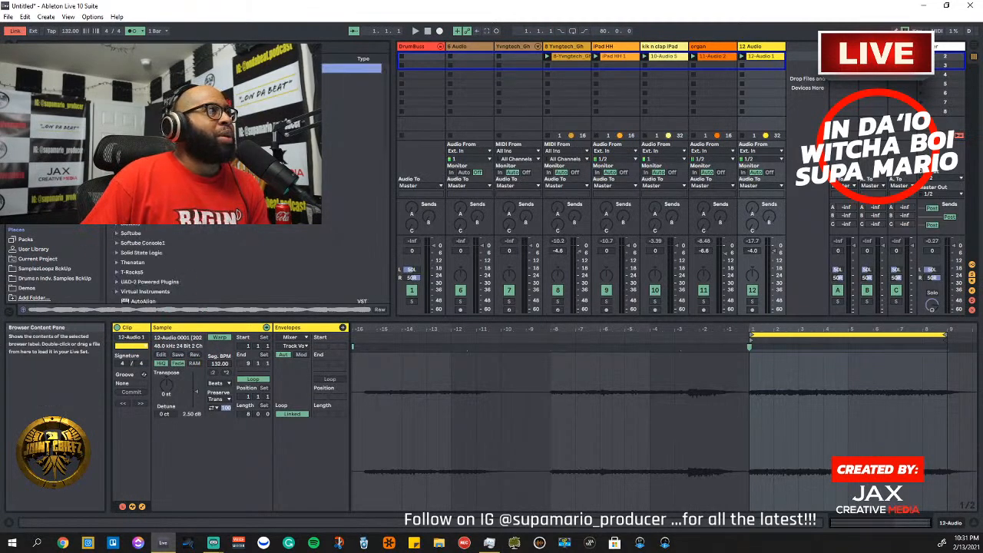
scroll(153, 115, "down", 10)
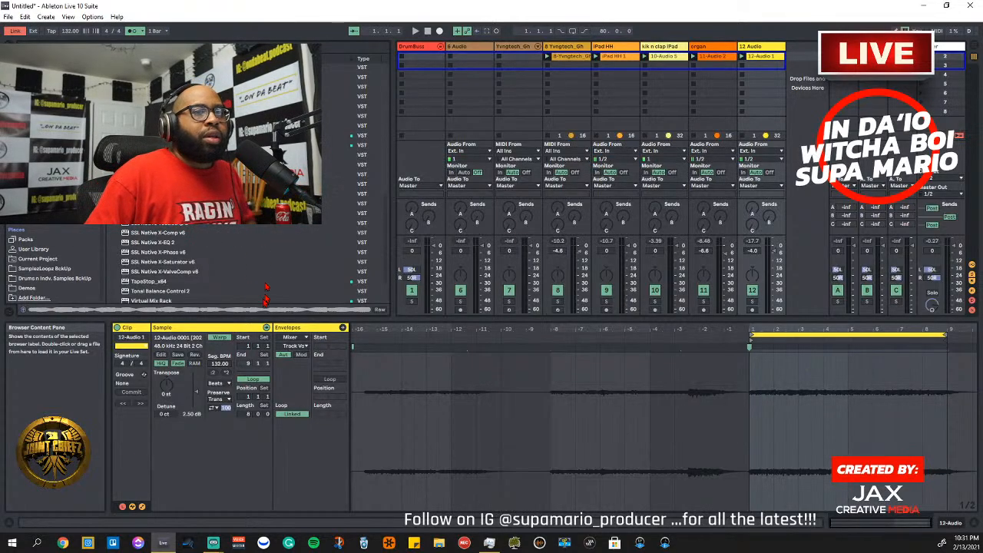
scroll(192, 244, "down", 2)
scroll(192, 243, "up", 10)
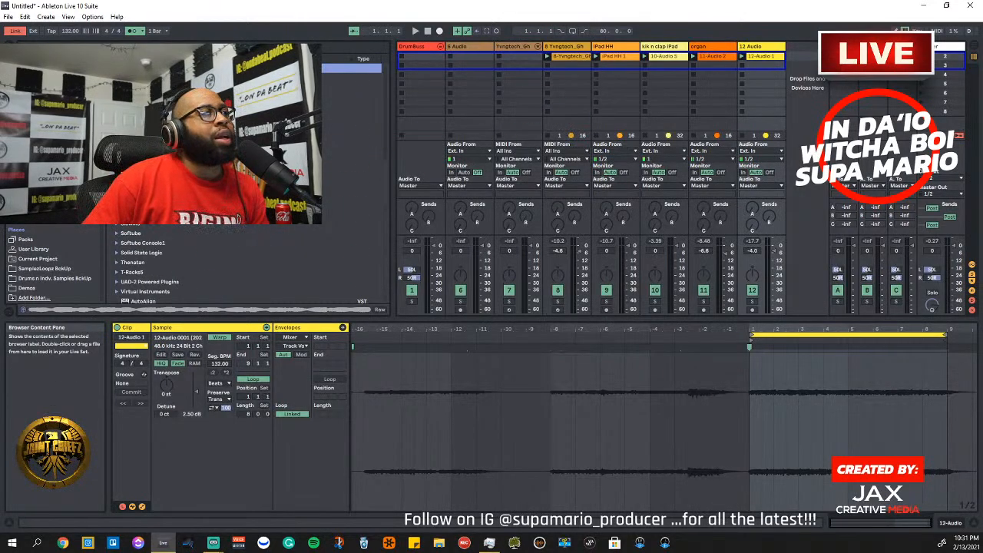
left_click(132, 291)
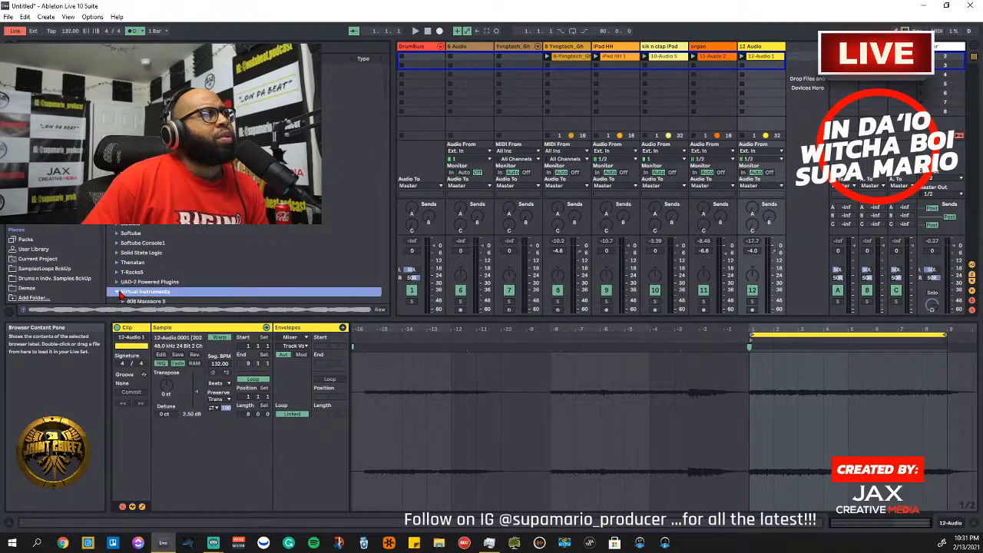
Load the Trap And RnB Drummer virtual instrument onto a new MIDI track after 12 Audio
scroll(184, 261, "down", 10)
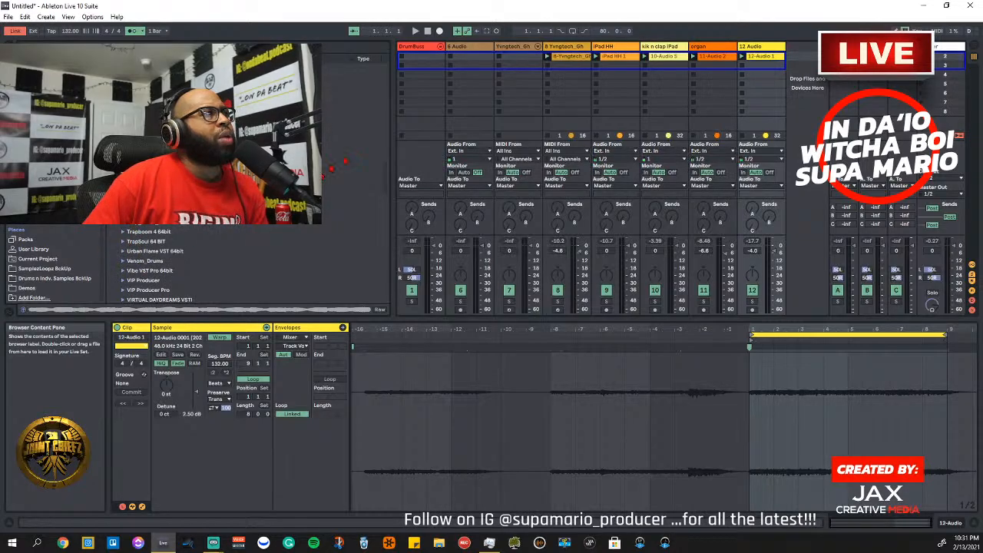
scroll(386, 169, "up", 2)
left_click_drag(387, 169, 383, 141)
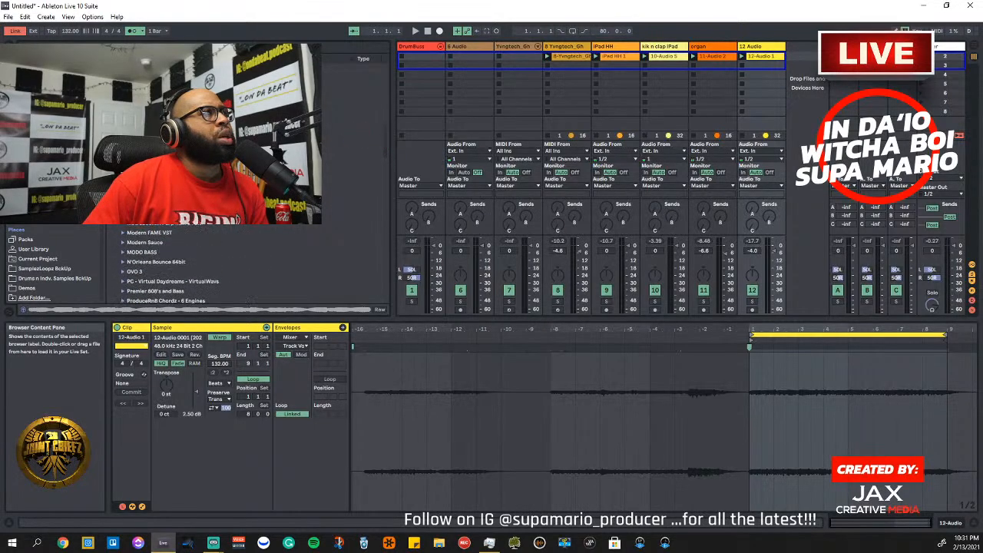
left_click(123, 155)
left_click_drag(146, 164, 820, 86)
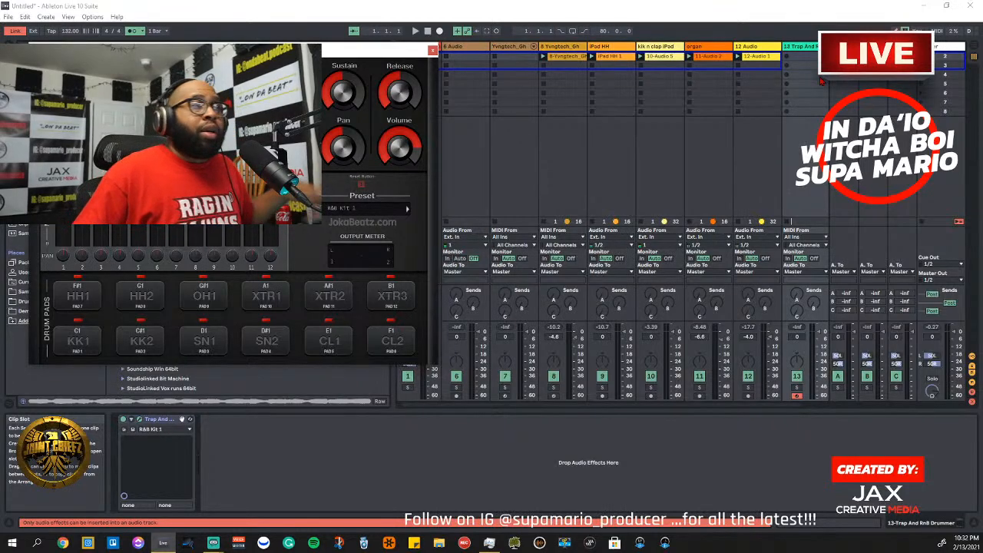
Switch the drum instrument's preset to R&B Kit 2 and play the set to try it against the beat
left_click(365, 210)
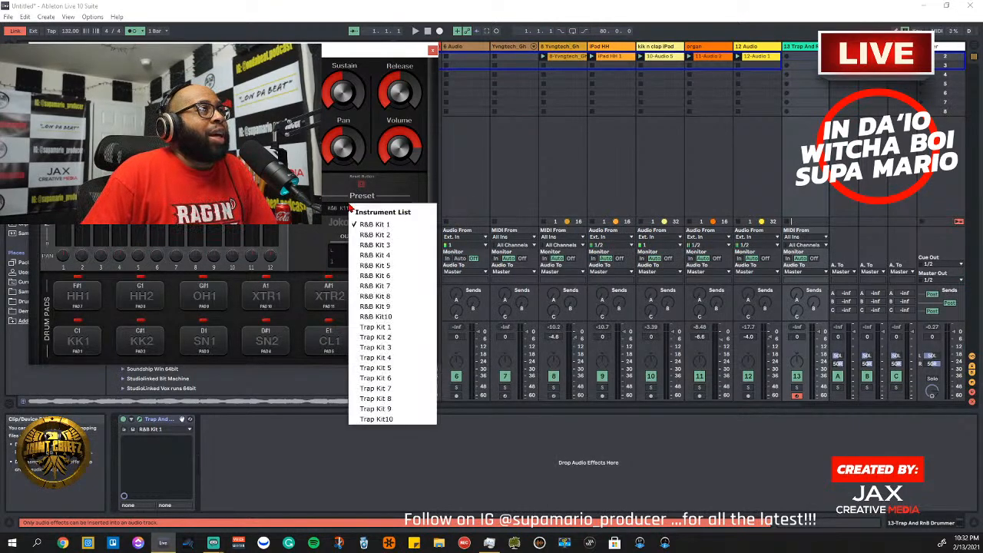
left_click(401, 236)
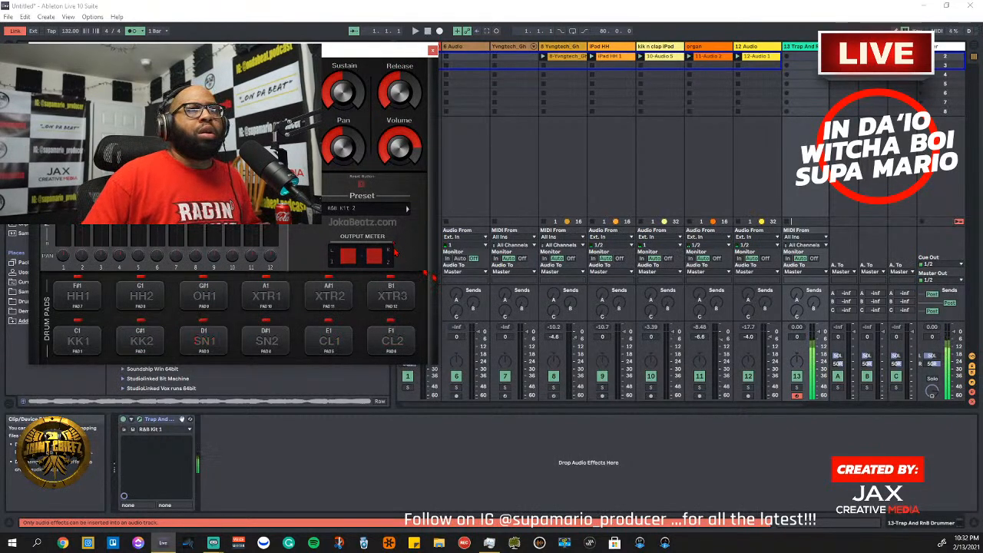
scroll(694, 374, "right", 2)
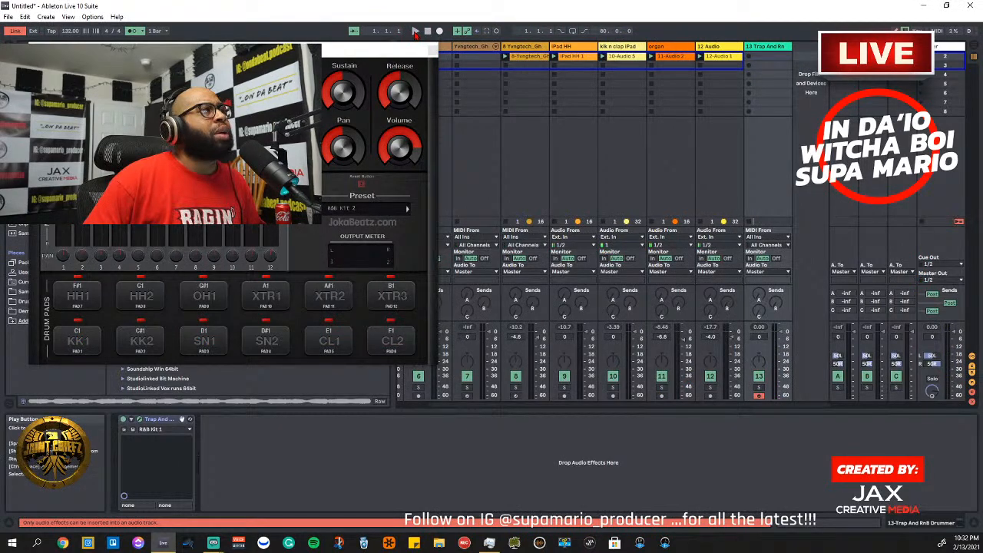
left_click(415, 33)
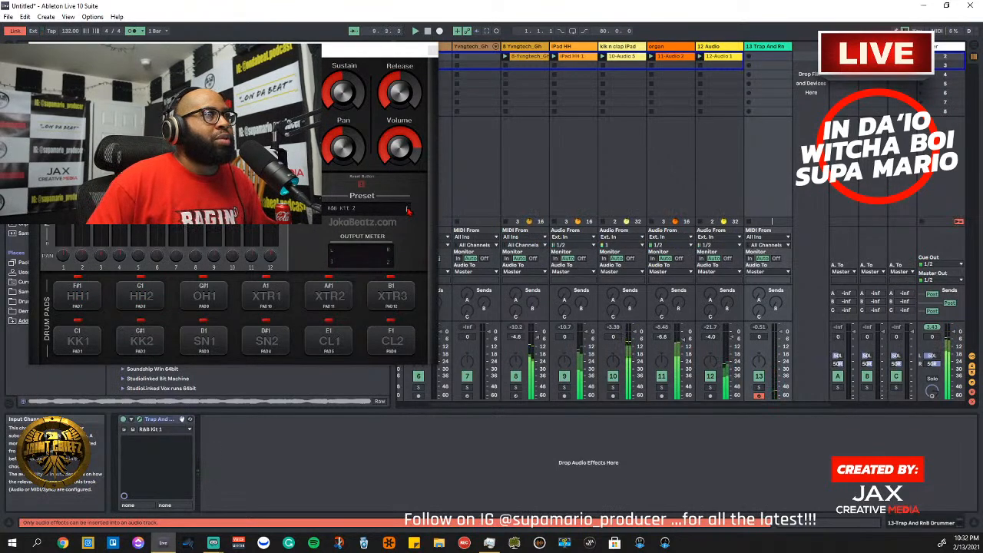
Audition the drum presets one by one from R&B Kit 3 through R&B Kit 7 while the set plays
left_click(408, 210)
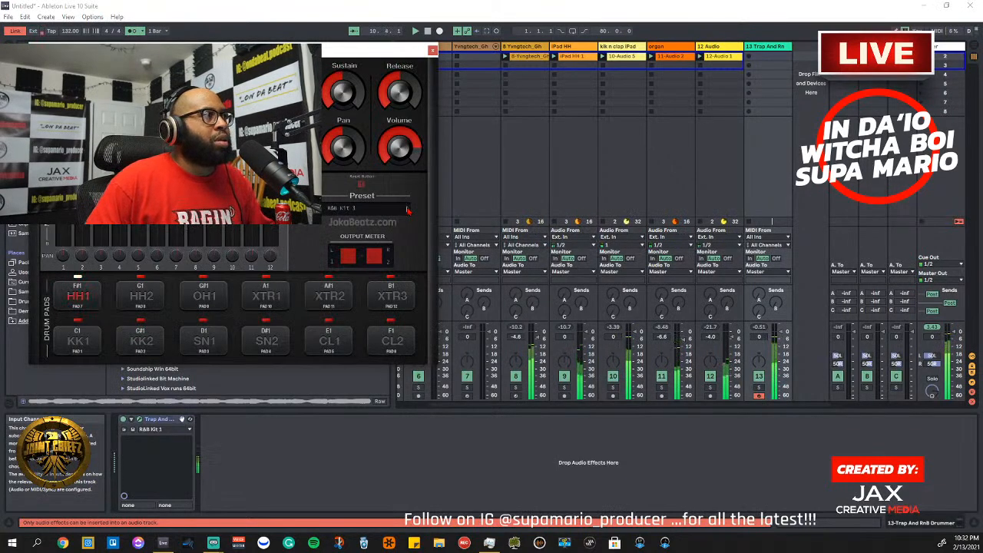
left_click(408, 209)
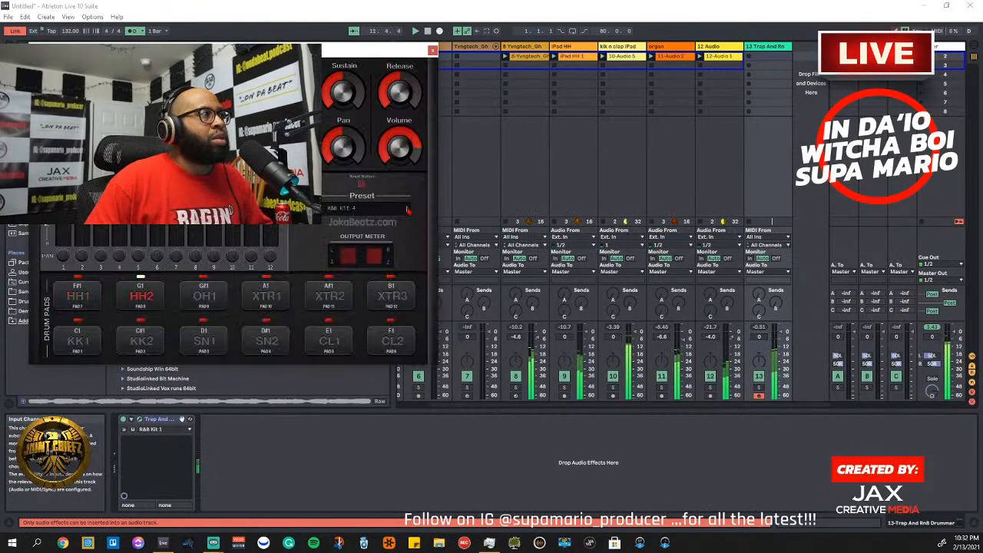
left_click(408, 210)
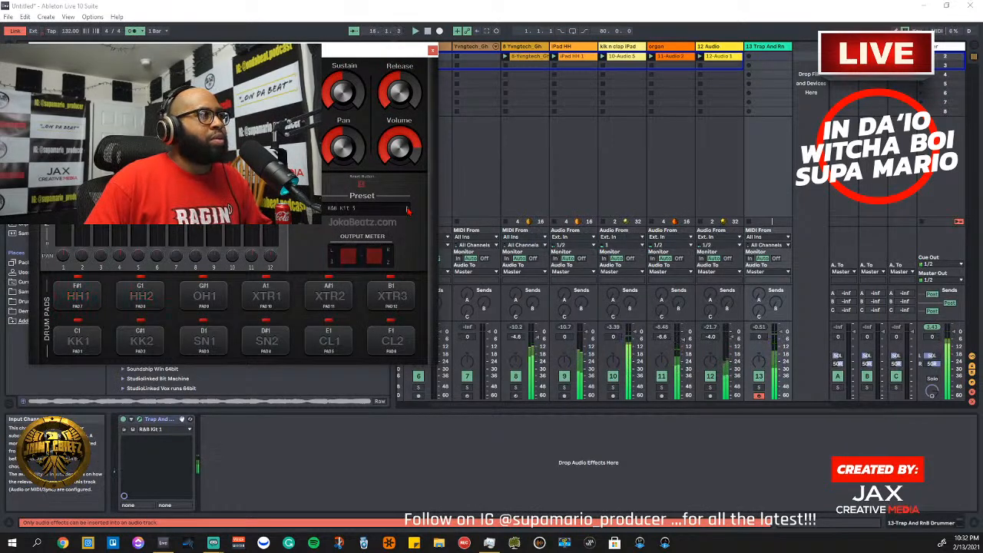
left_click(407, 209)
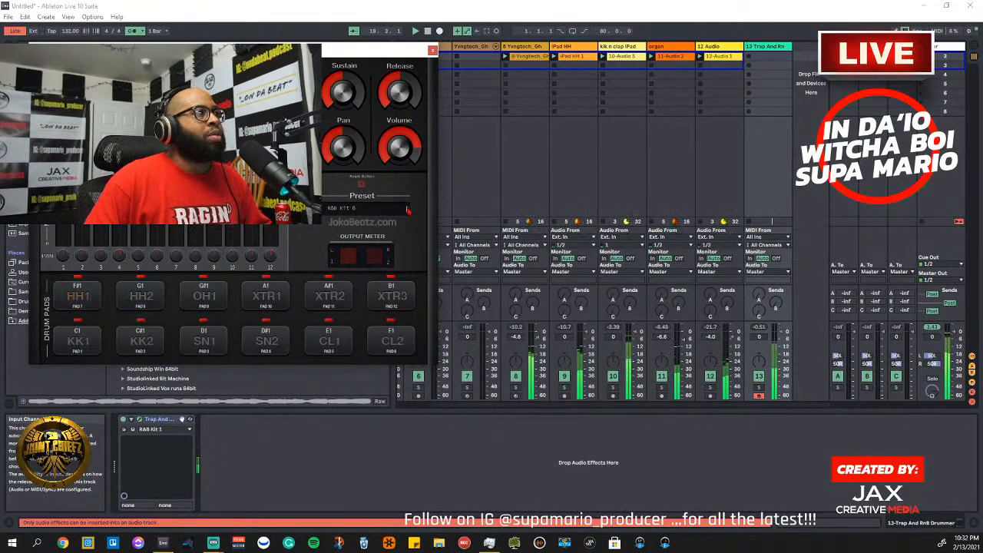
left_click(407, 209)
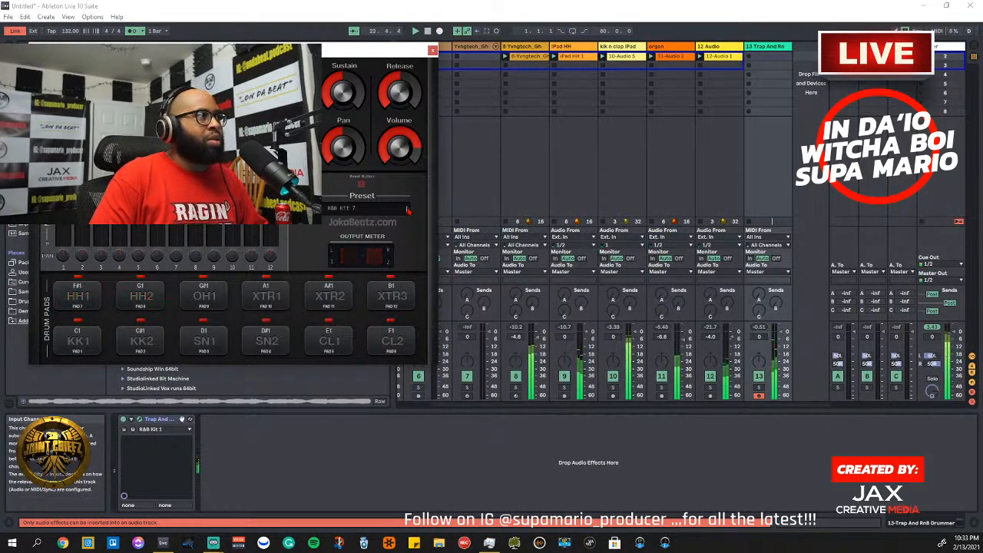
Stop playback, try recording a drum clip in scene 2 of the 13 Trap And RnB track, and delete the take
key("space")
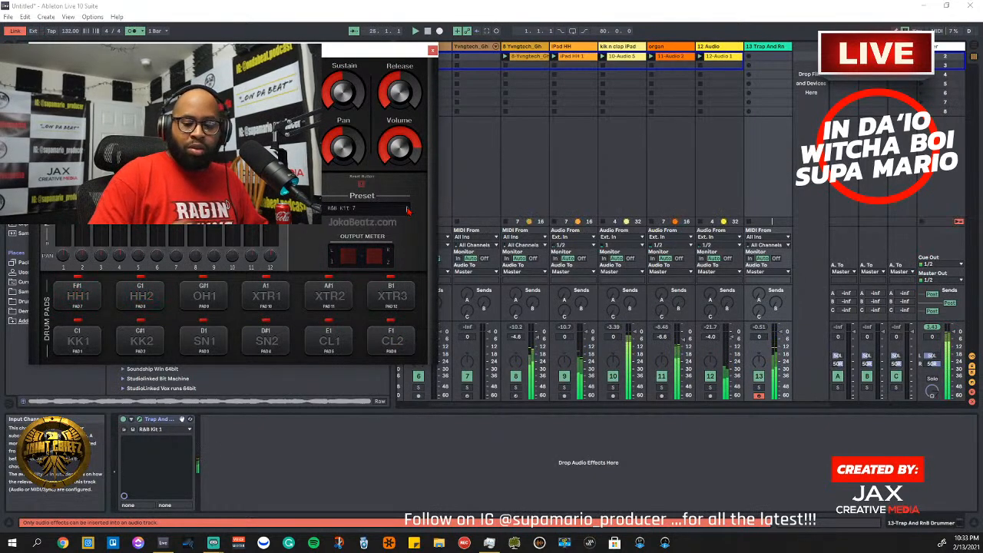
key("Right")
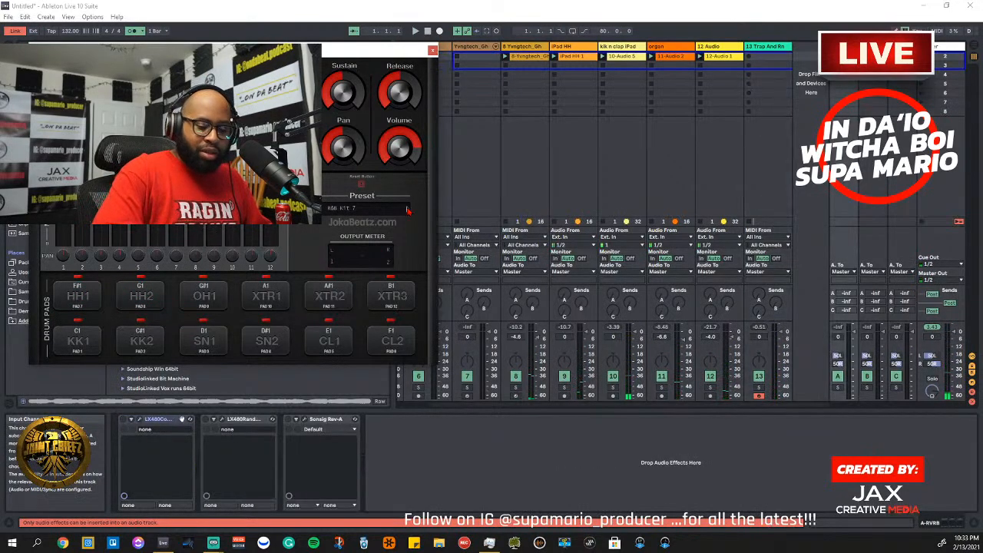
key("Return")
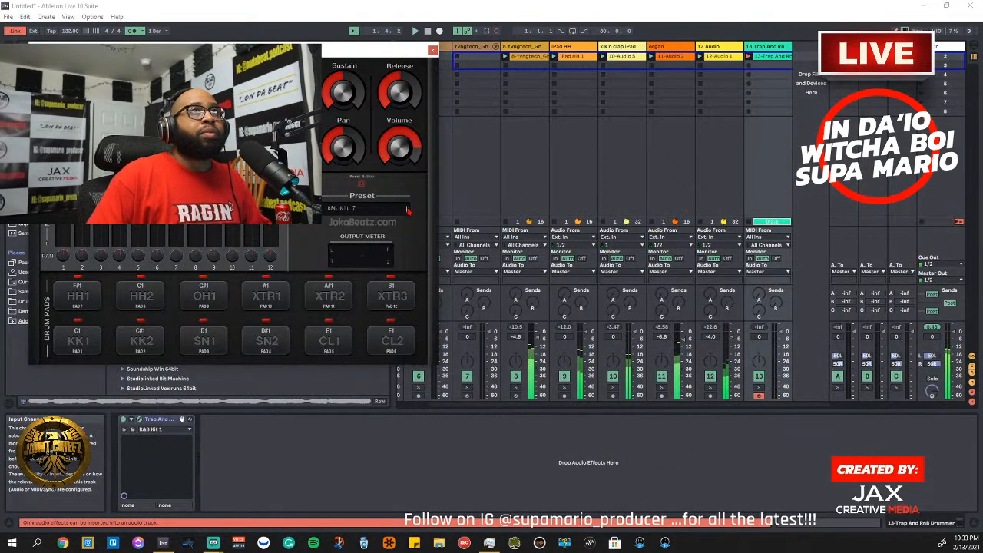
left_click(428, 31)
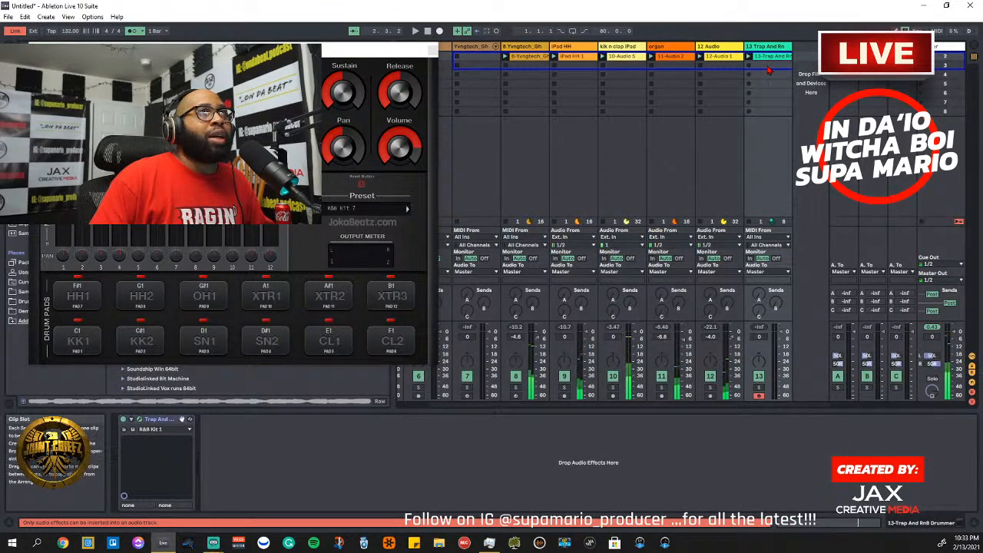
right_click(765, 57)
left_click(774, 64)
Move the drum instrument window clear of the transport and check the launch quantization and metronome count-in options
left_click_drag(411, 50, 420, 91)
left_click(164, 31)
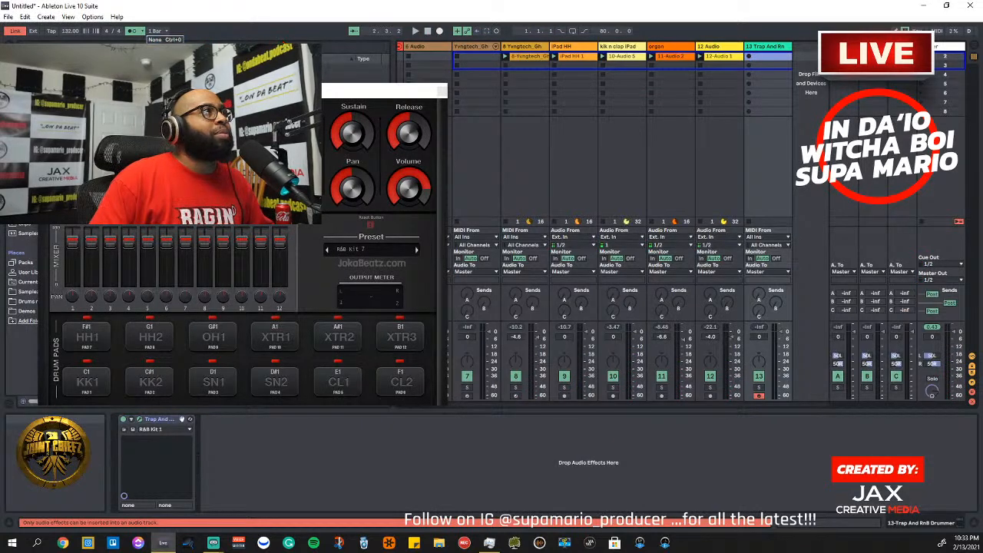
left_click(163, 31)
left_click(142, 32)
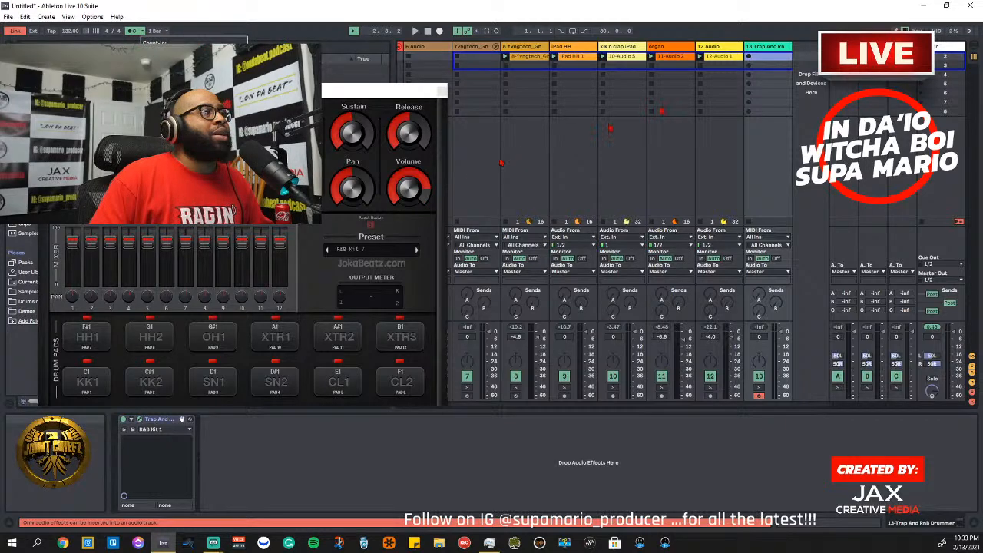
Try the scene 2 recording on the drum track again and delete the new clip
left_click(749, 59)
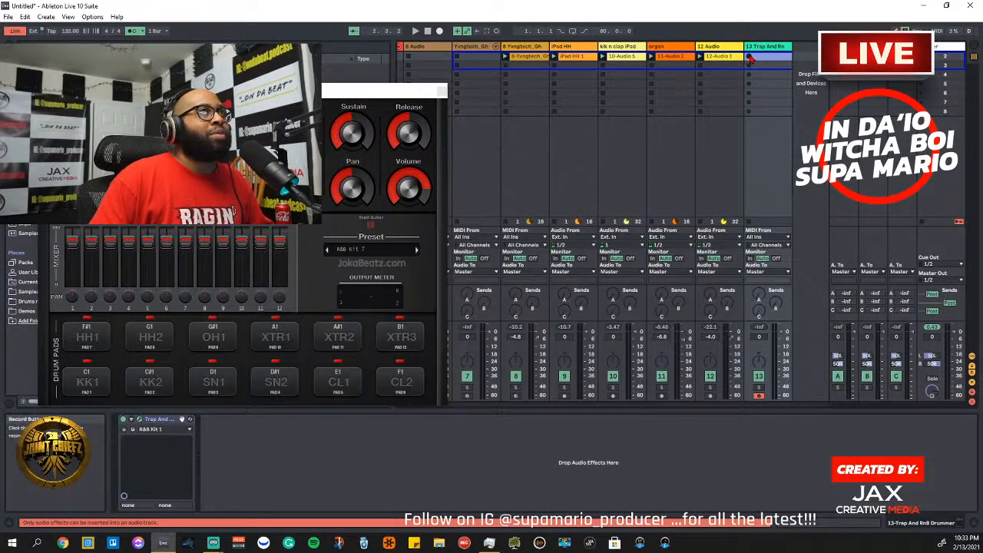
right_click(781, 56)
left_click(795, 66)
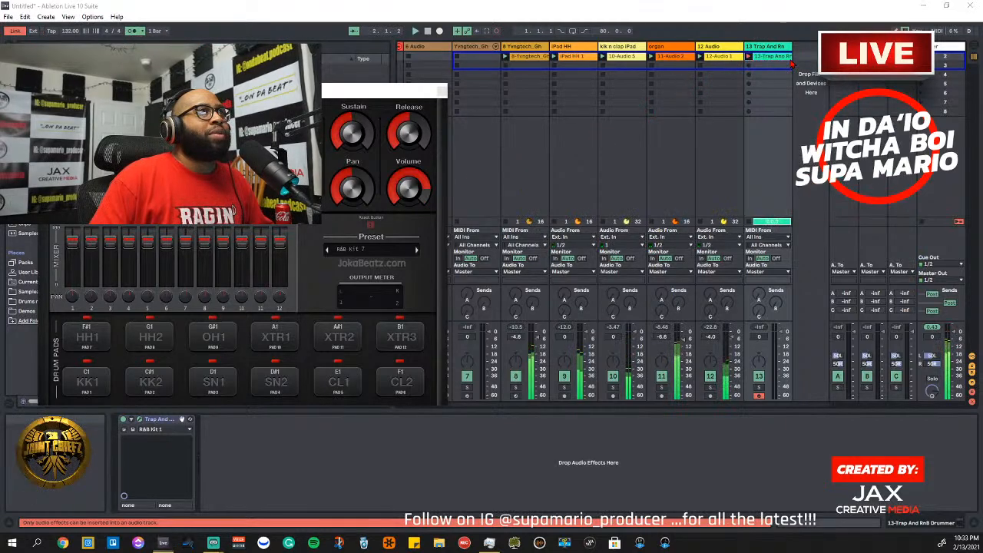
left_click(491, 291)
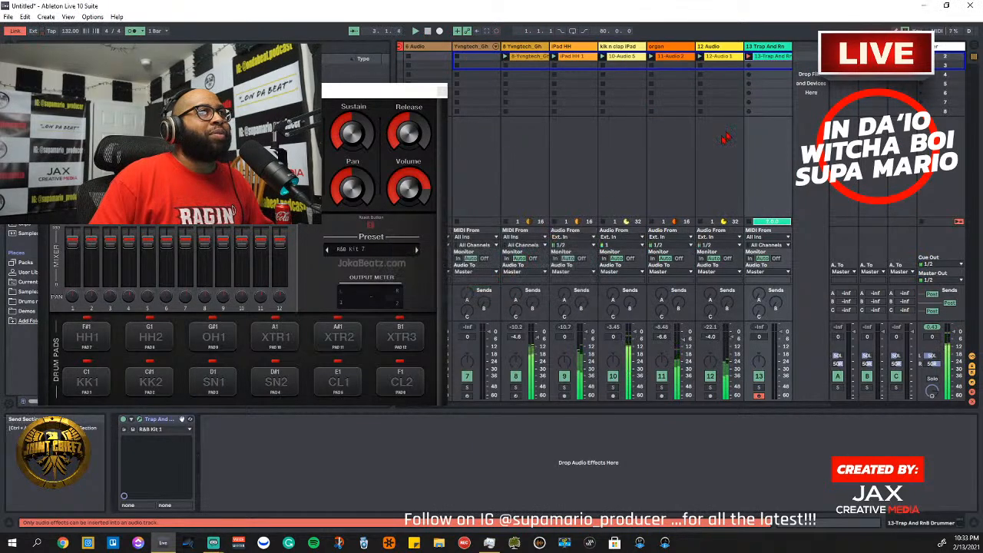
right_click(784, 59)
left_click(788, 60)
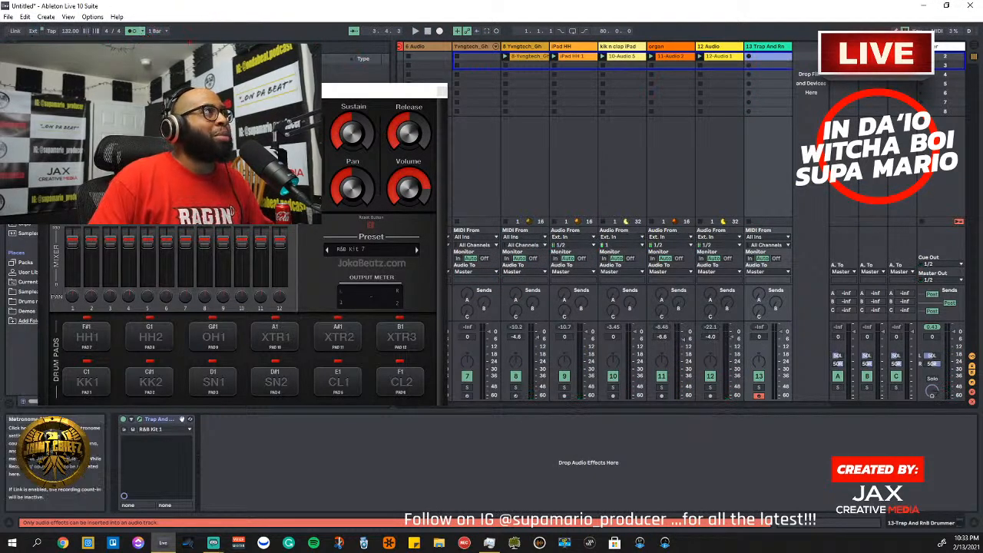
Record a hi-hat take in scene 2 of the drum track over the playing beat, stop, and discard it
left_click(749, 59)
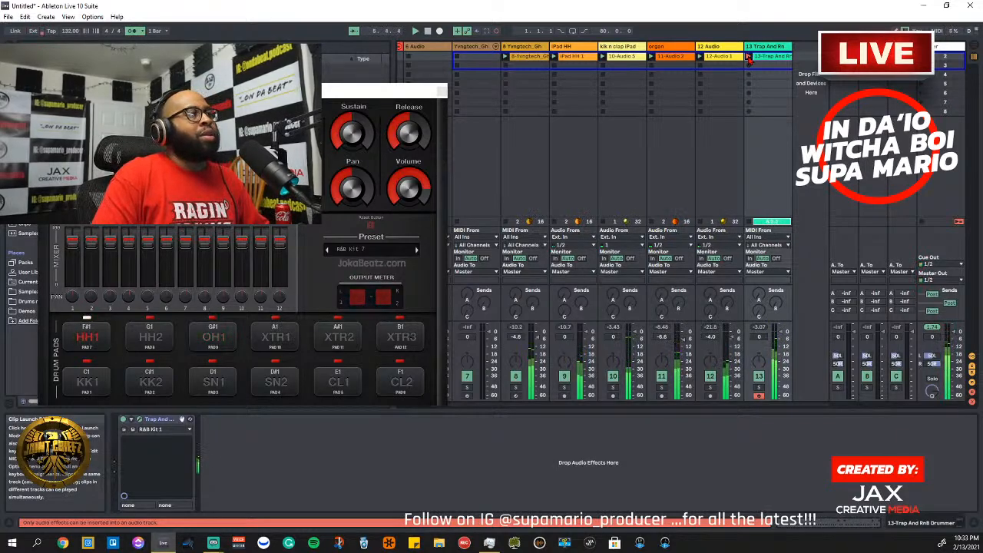
key("space")
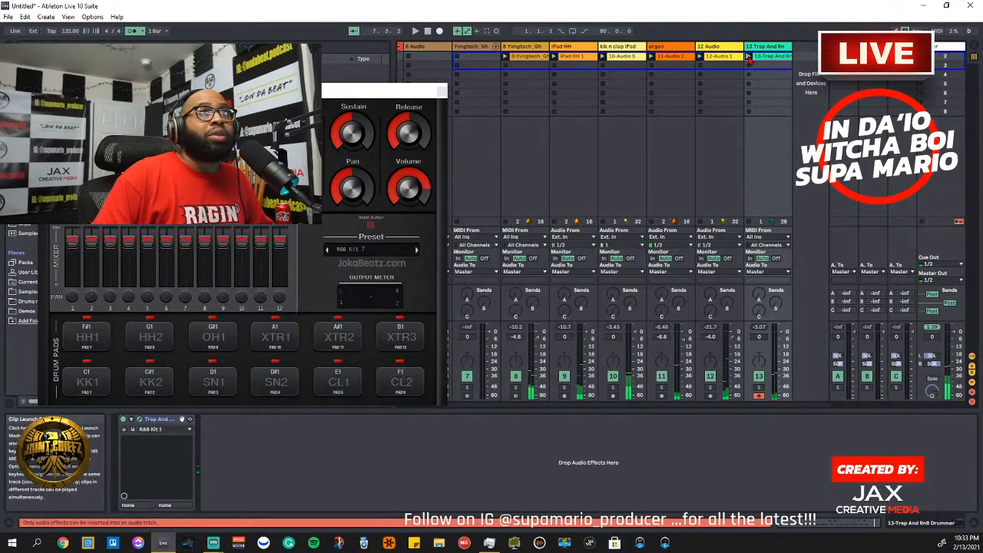
right_click(774, 58)
left_click(780, 65)
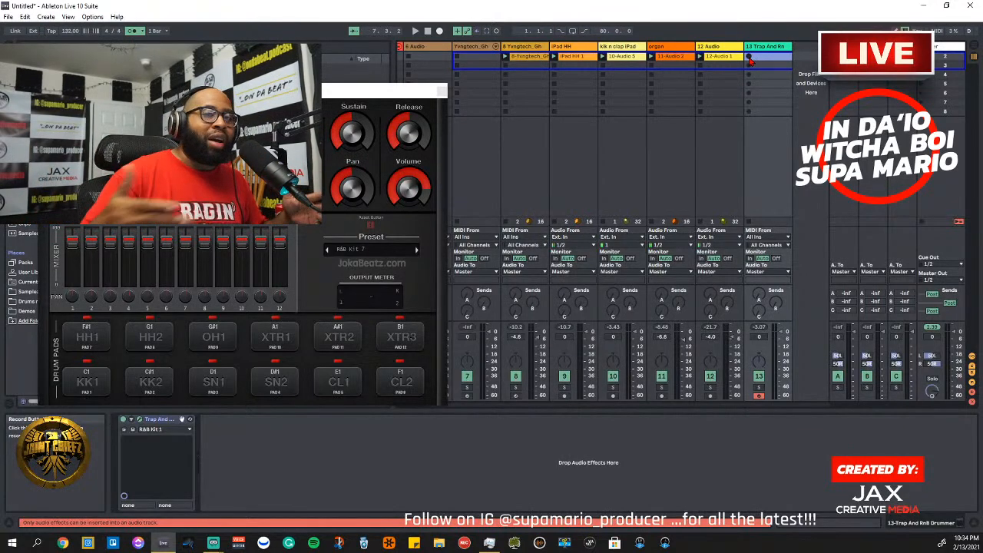
Record an 8-bar hi-hat clip in scene 2 of the drum track and quantize its note starts to 1/16
left_click(750, 58)
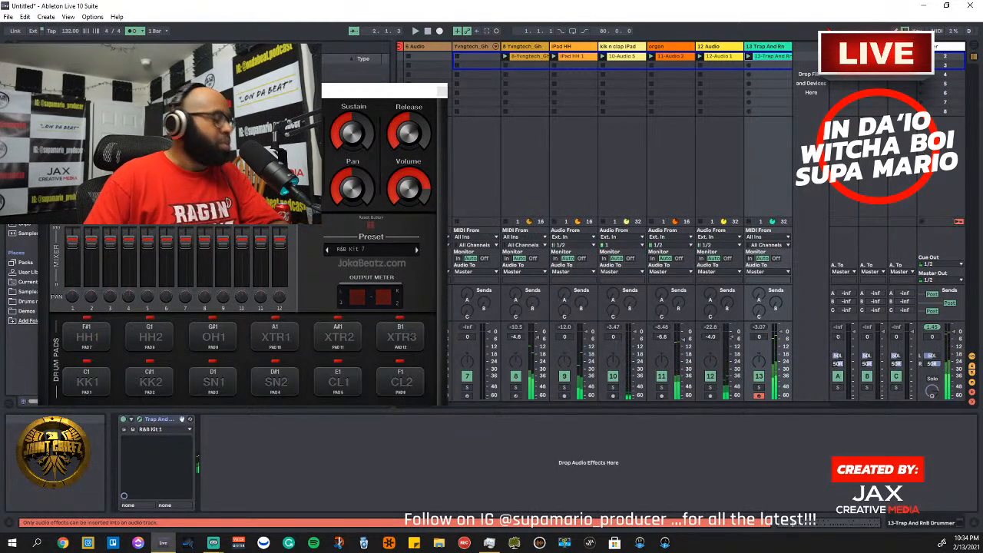
double_click(777, 57)
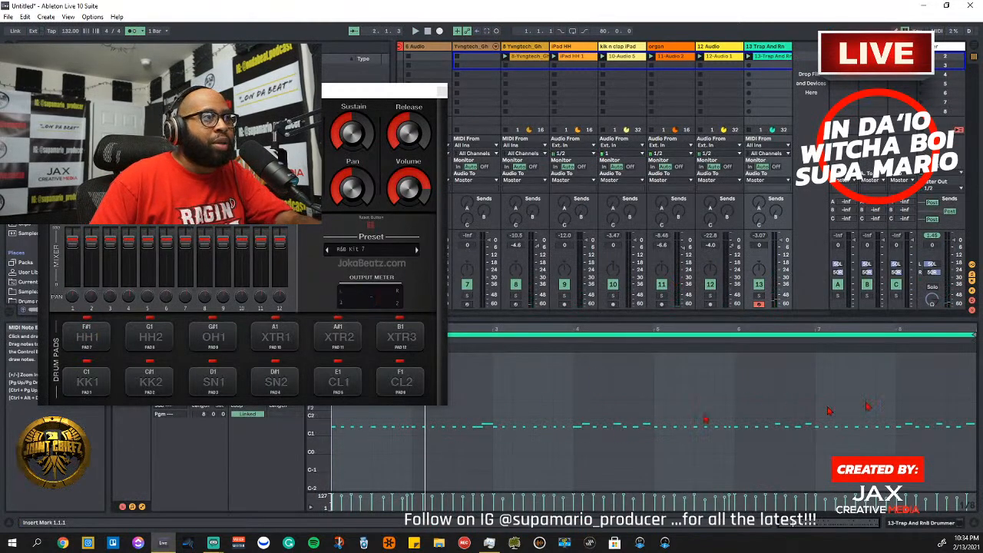
left_click_drag(968, 399, 389, 495)
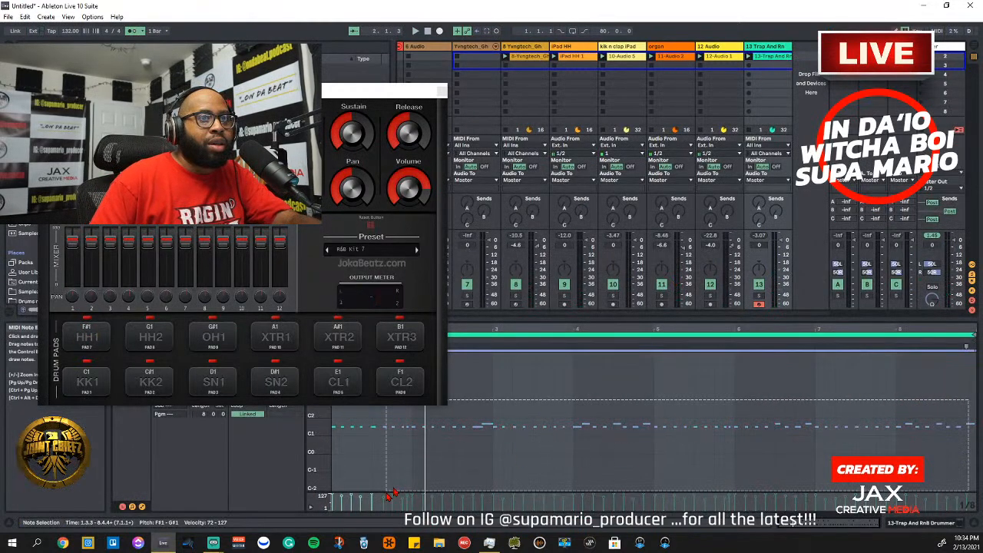
right_click(516, 460)
left_click(519, 310)
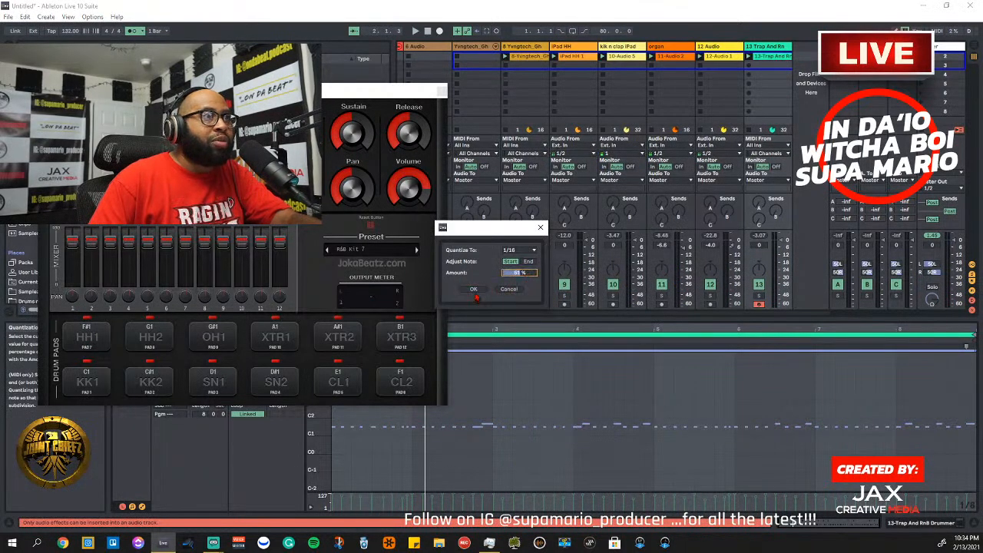
left_click(474, 289)
Play the beat and lower the drum instrument's mixer faders for channels 7, 8 and 9
key("space")
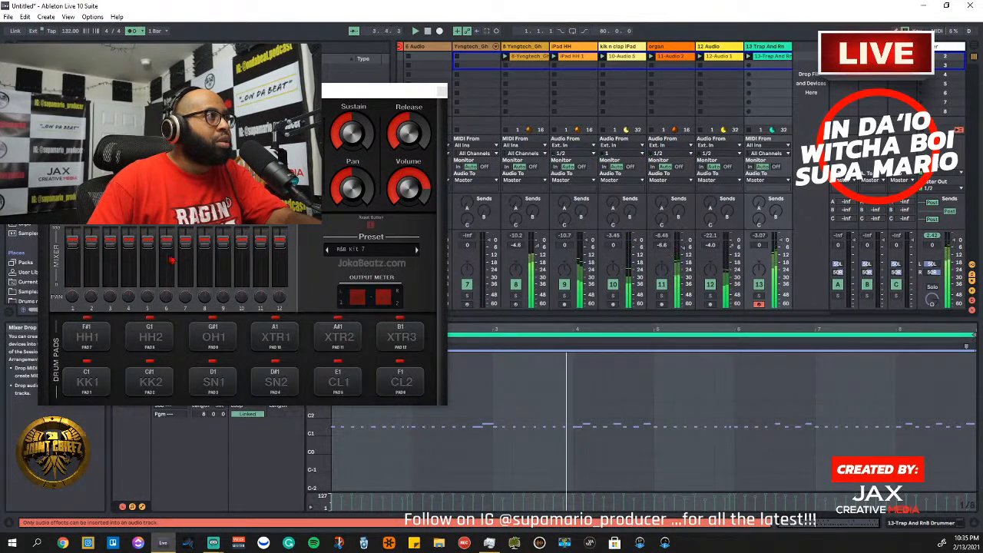
left_click_drag(186, 245, 188, 265)
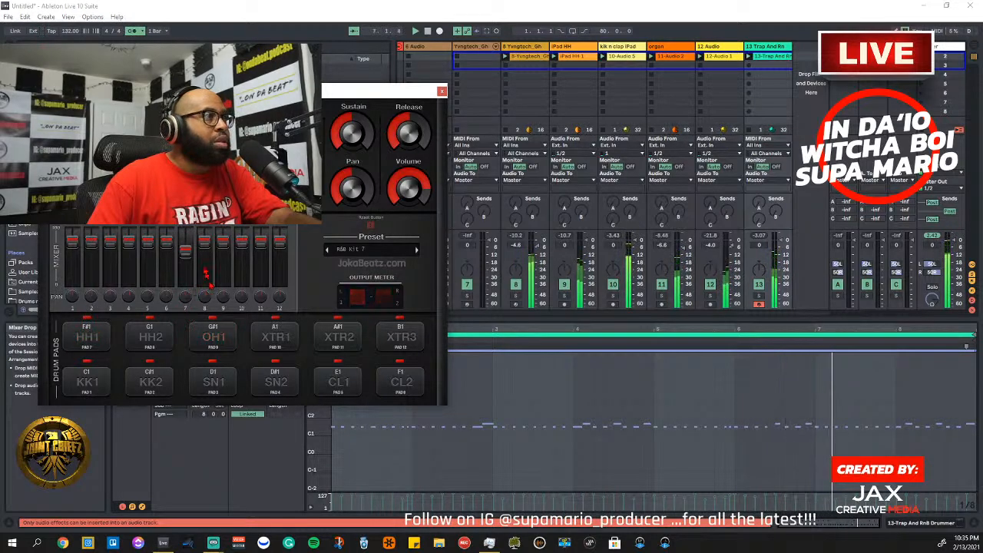
left_click_drag(220, 250, 222, 254)
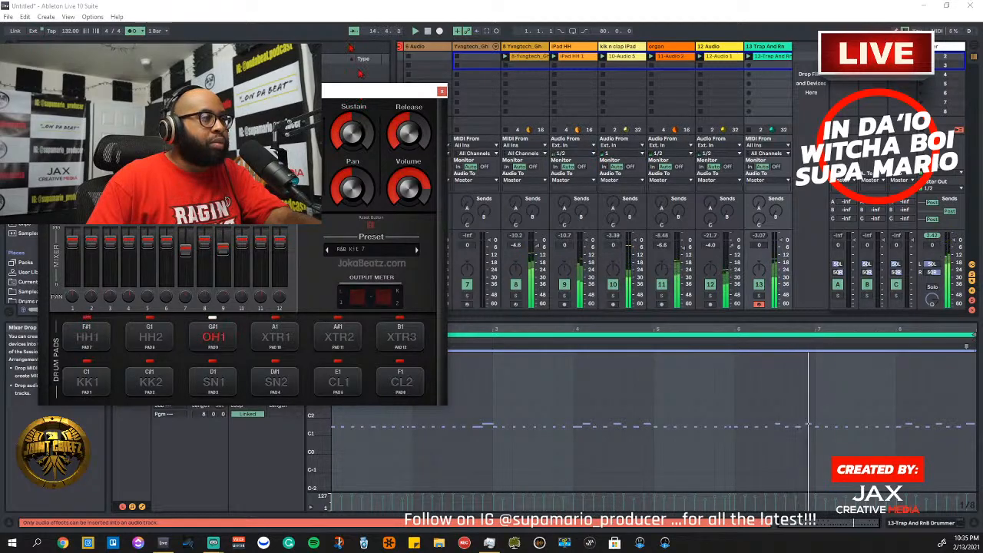
left_click_drag(341, 93, 473, 137)
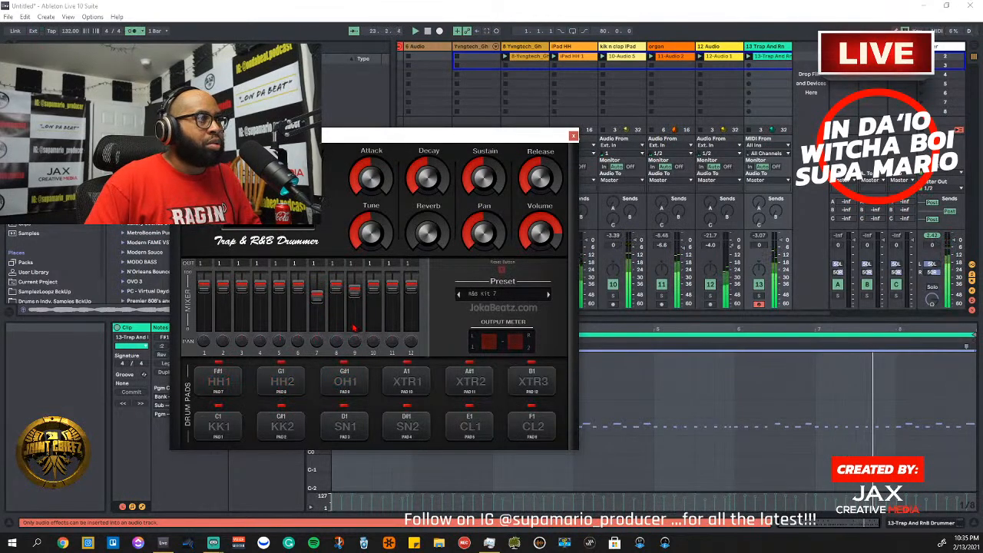
left_click_drag(335, 287, 339, 302)
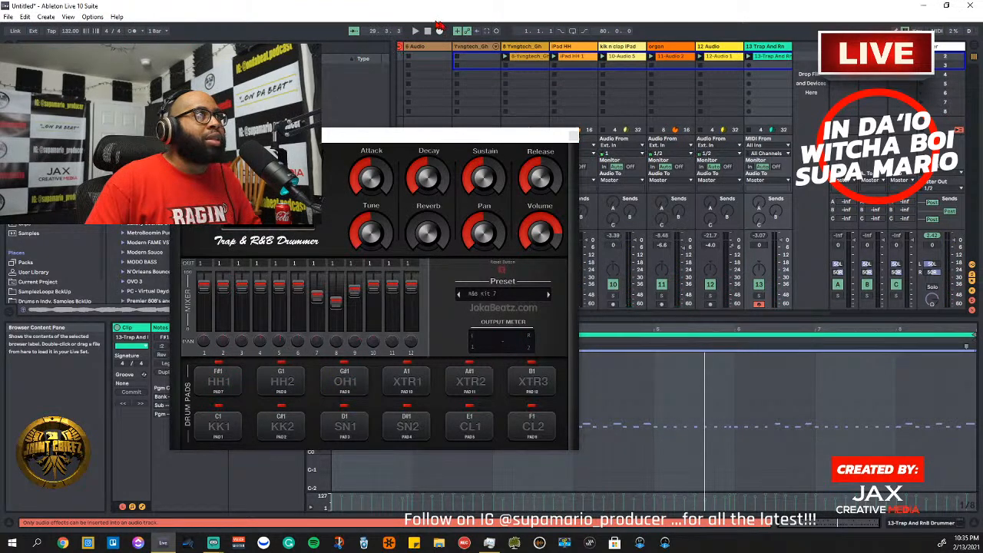
Try an arrangement recording, undo it, clear the material from the Arrangement and return to the Session View
left_click(439, 30)
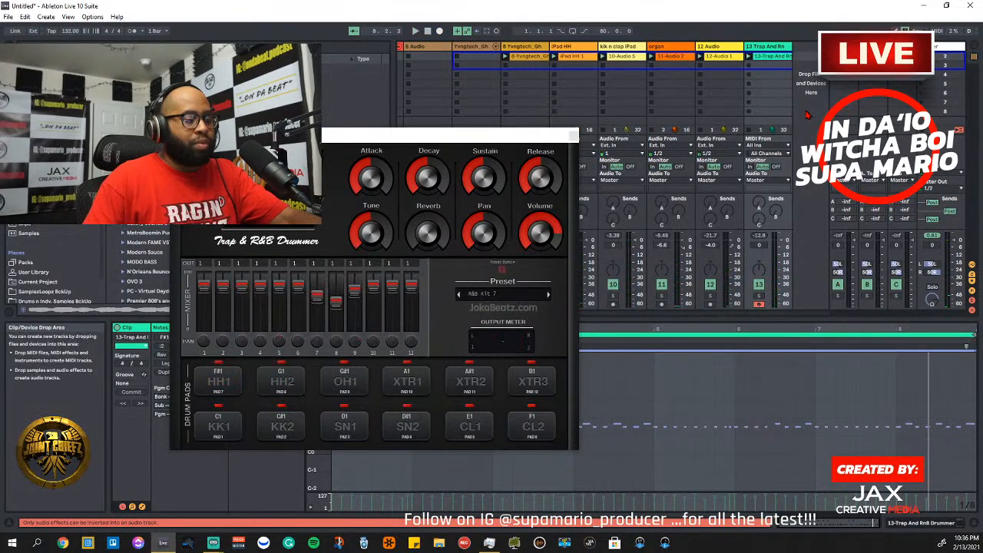
key("ctrl+z")
key("Tab")
left_click_drag(458, 138, 466, 311)
left_click_drag(449, 266, 392, 85)
key("Delete")
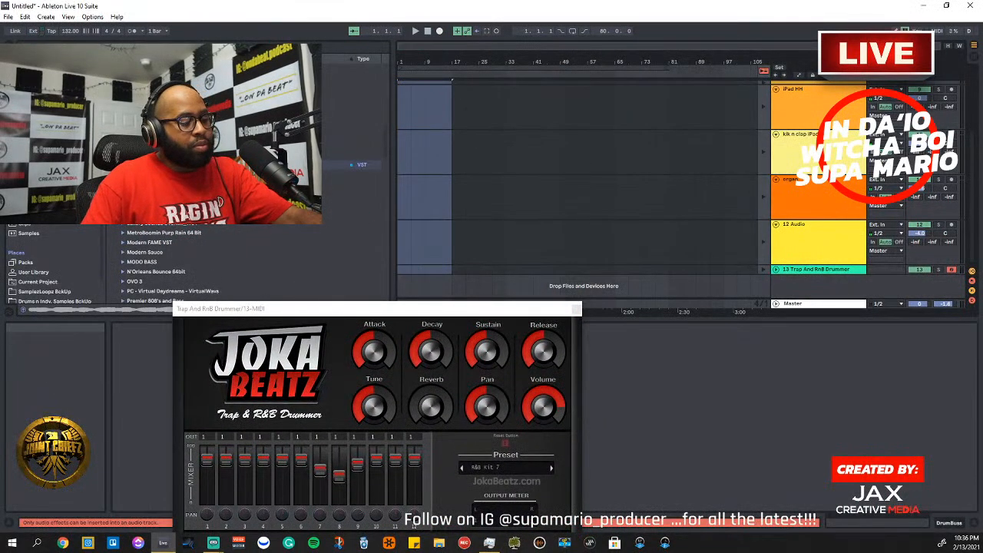
key("Tab")
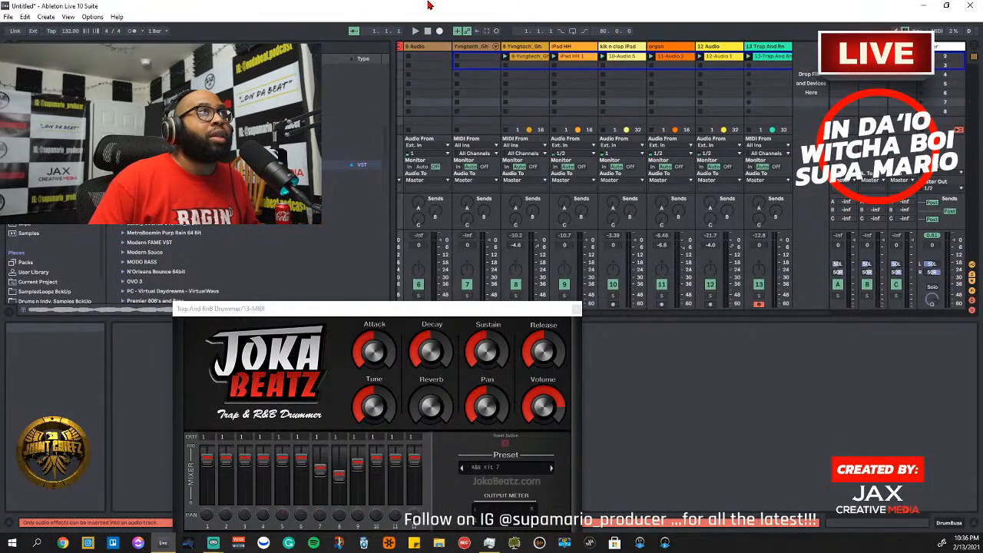
Try recording a second drum clip in scene 7 of the drum track and remove that clip
left_click(496, 32)
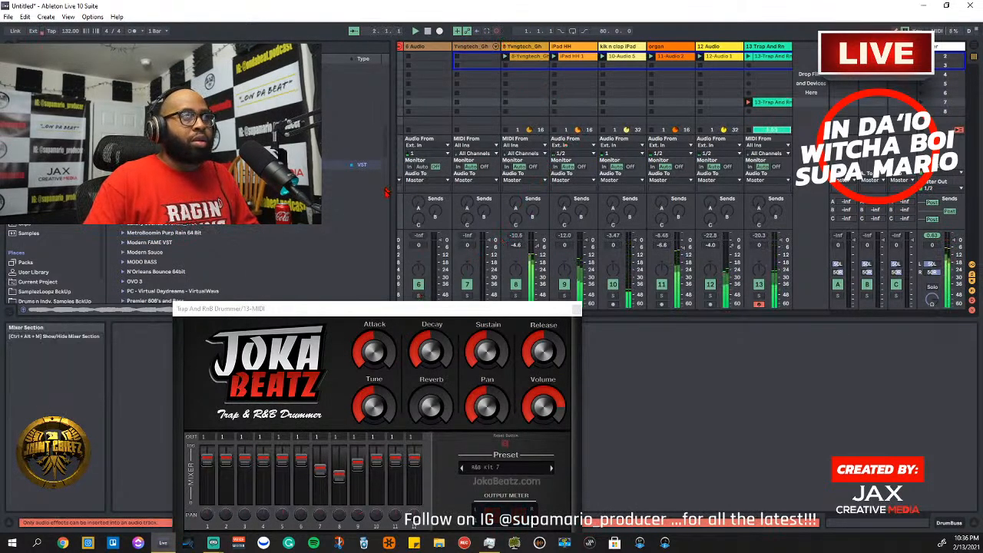
left_click_drag(515, 311, 508, 103)
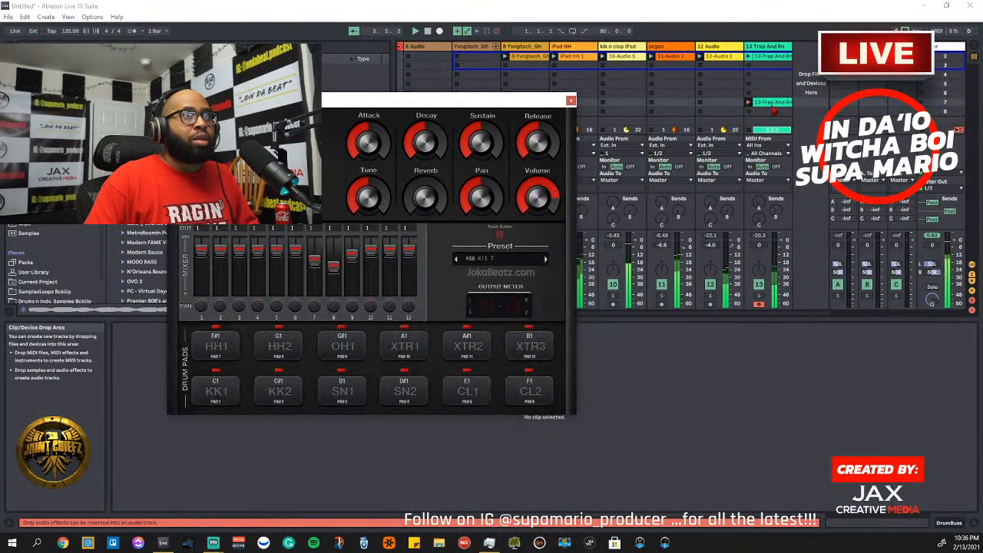
right_click(773, 104)
left_click(784, 114)
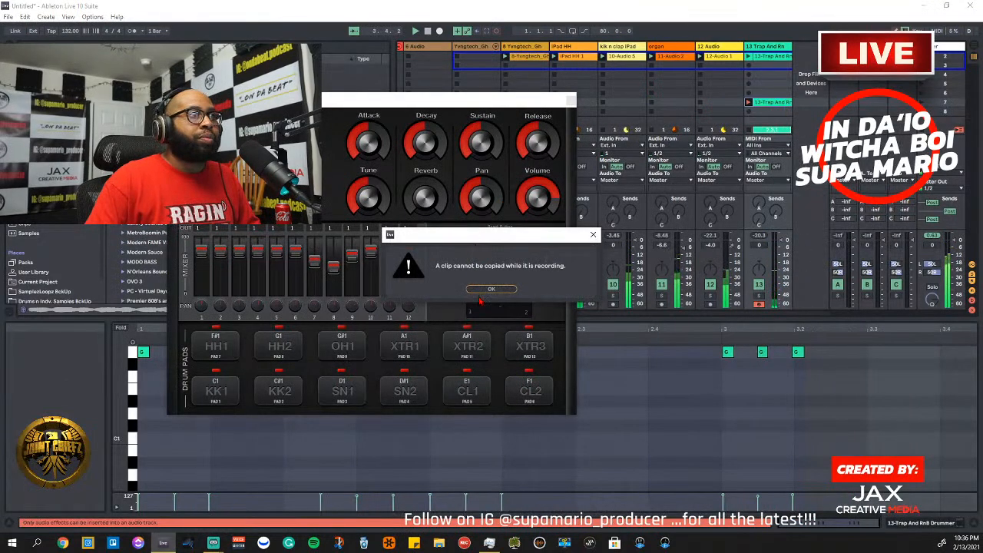
left_click(486, 290)
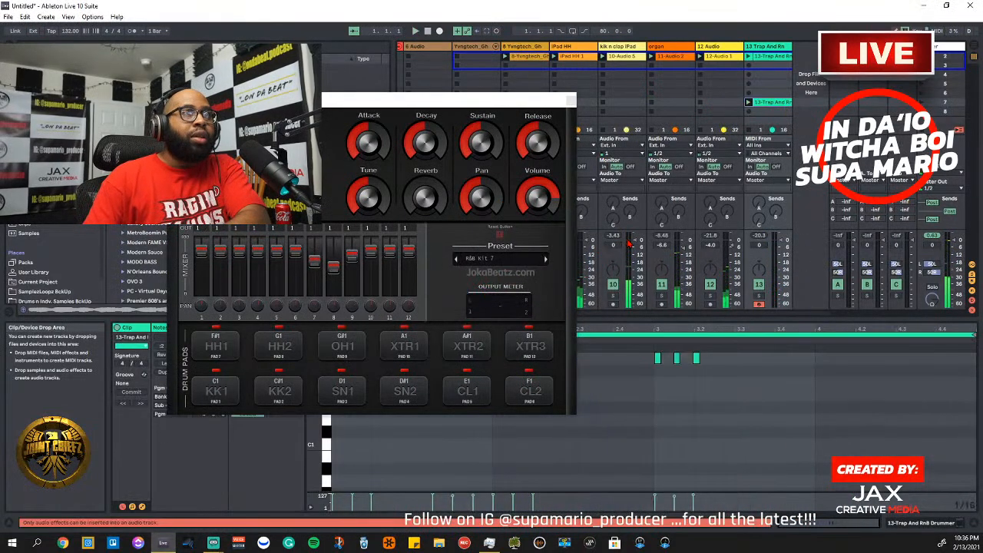
right_click(752, 98)
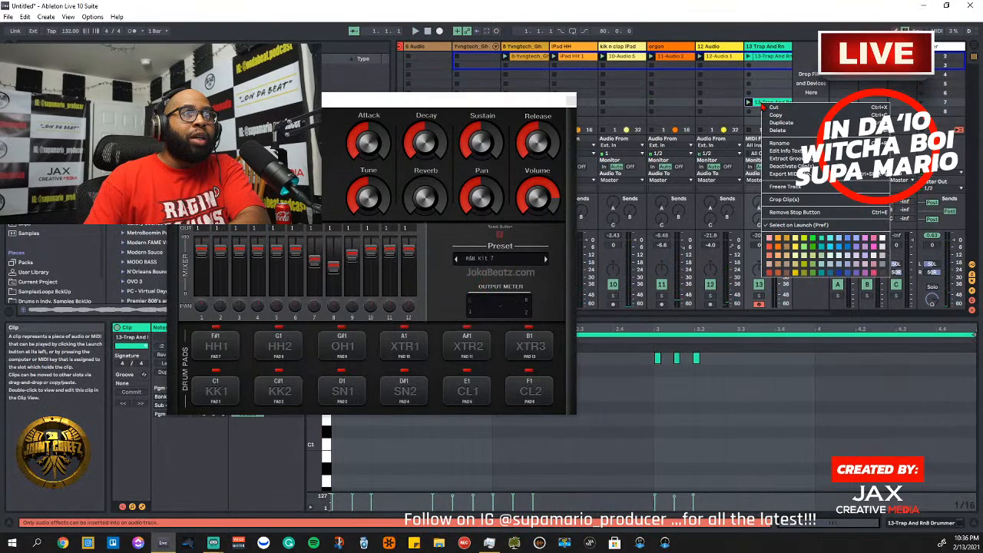
left_click(773, 113)
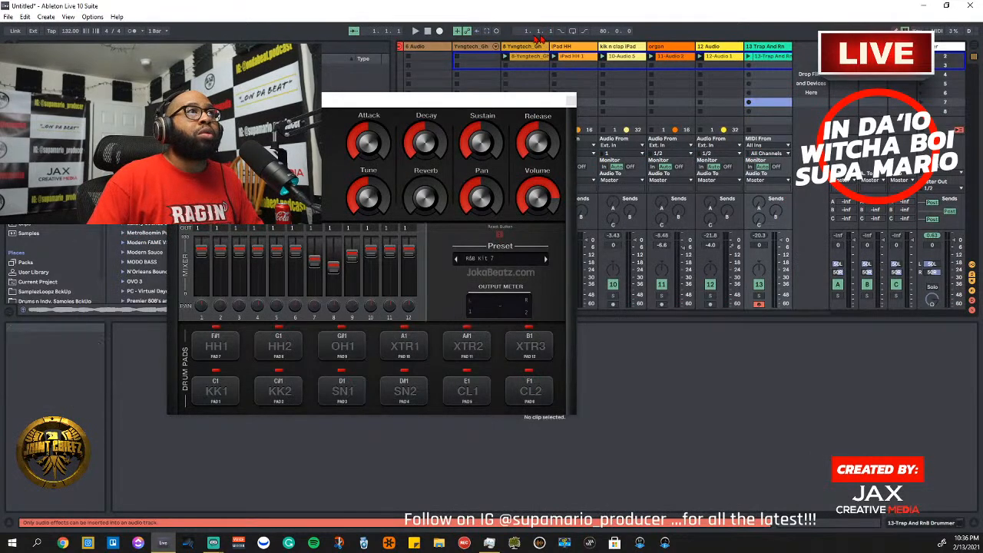
Record a new drum clip in scene 7, stop, and move it onto the scene 2 clip of the drum track
left_click(496, 33)
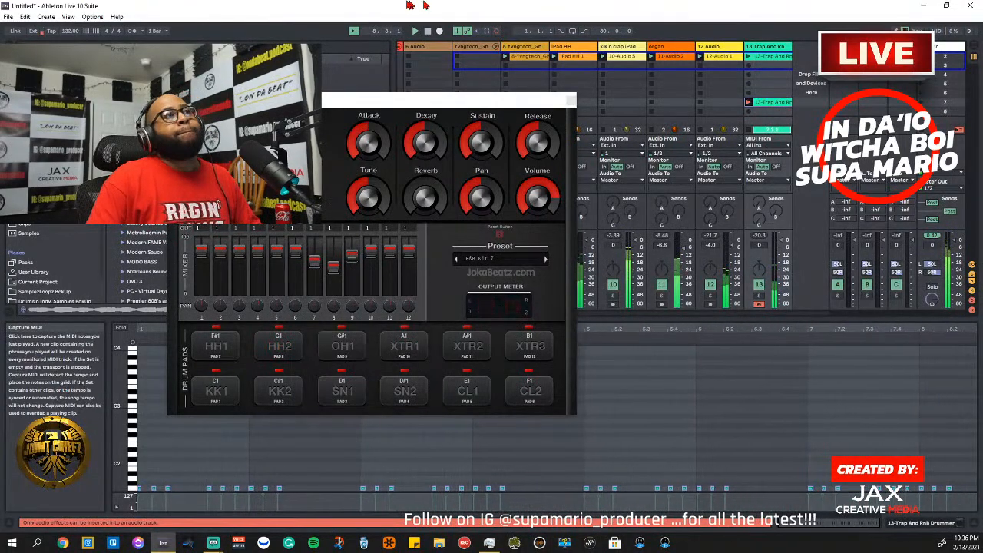
left_click(428, 31)
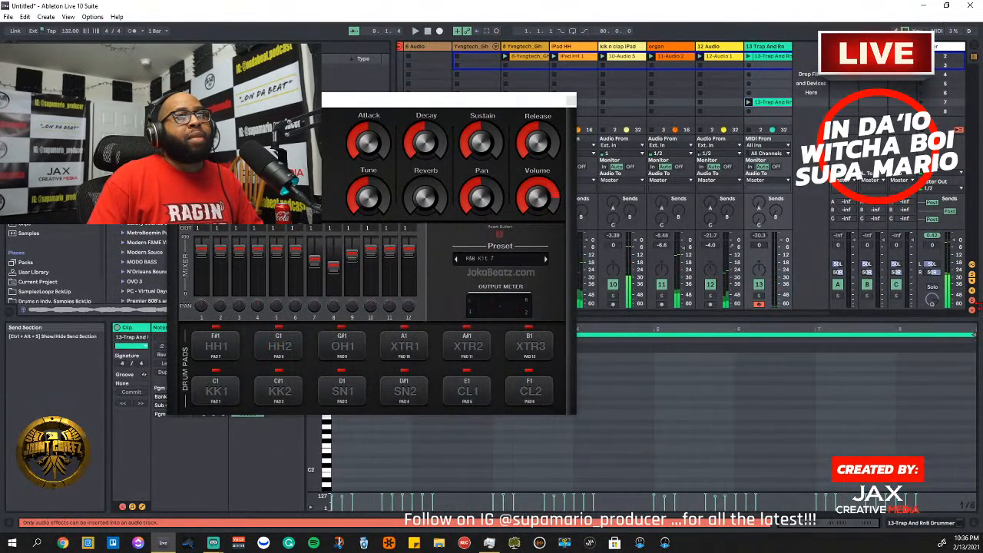
left_click_drag(765, 103, 768, 59)
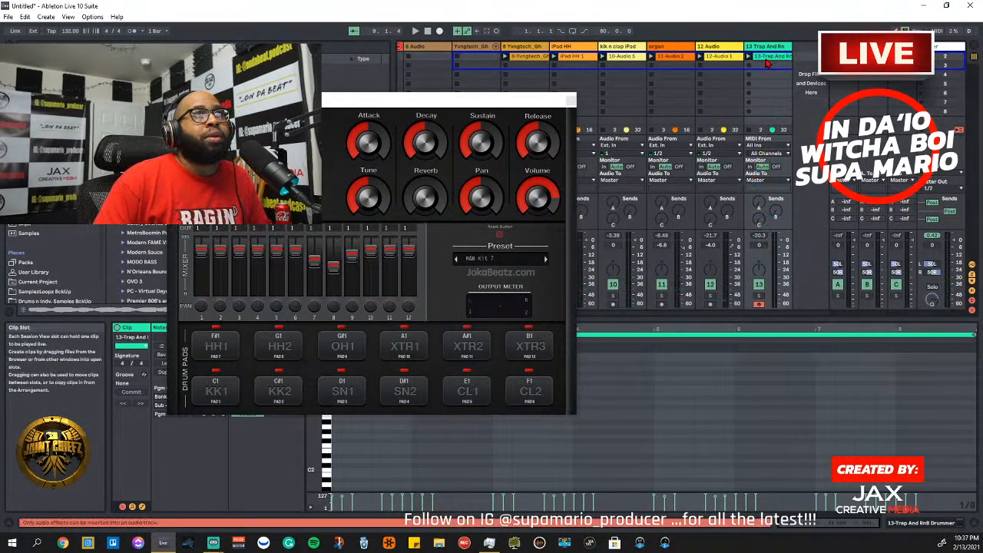
left_click(769, 60)
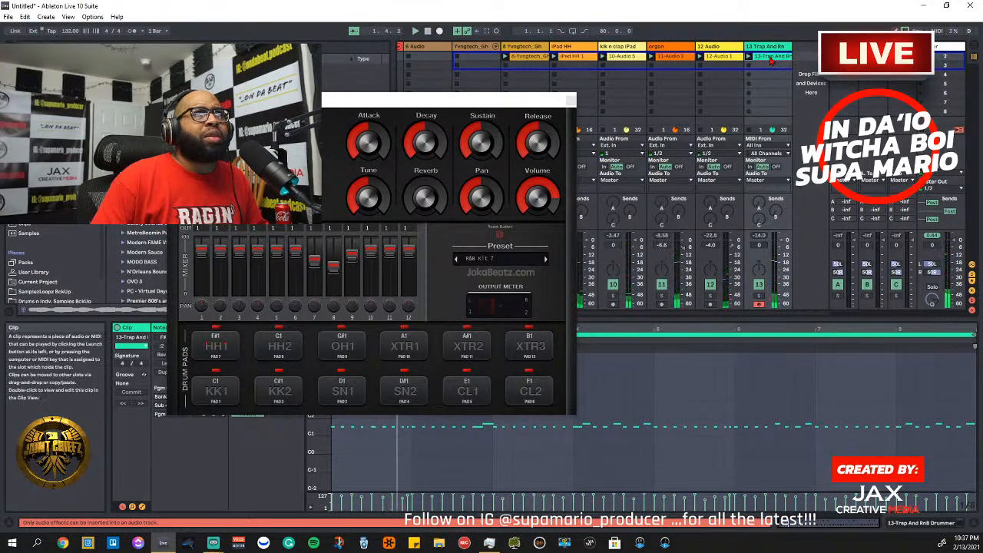
Overdub onto the drum track's scene 2 clip, close the drum instrument's window and enlarge the clip's notes in the editor
left_click(496, 32)
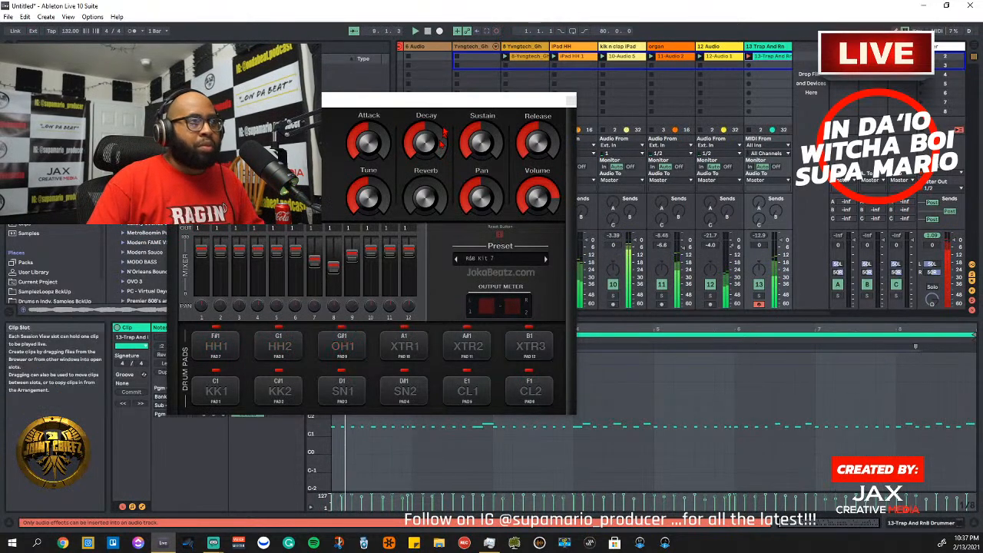
left_click(571, 100)
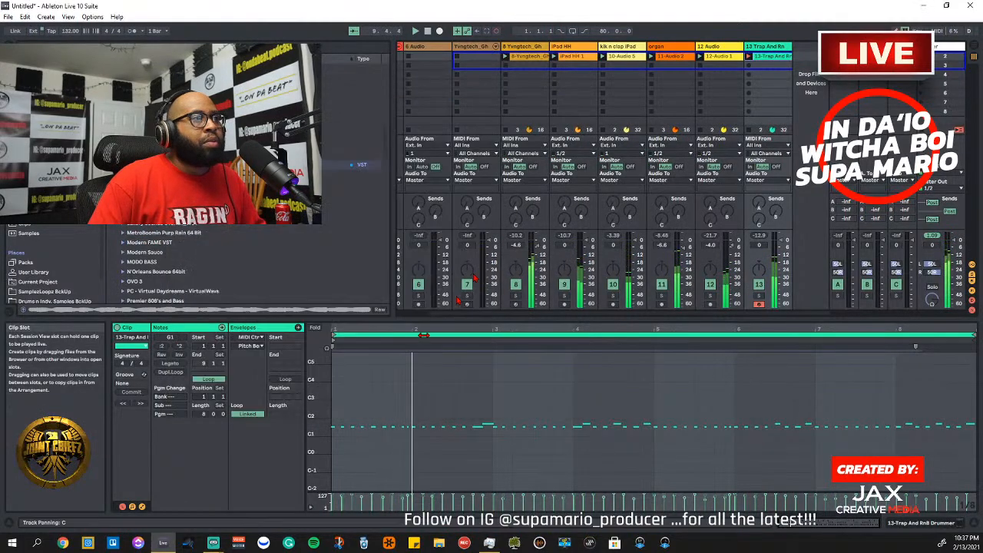
double_click(318, 398)
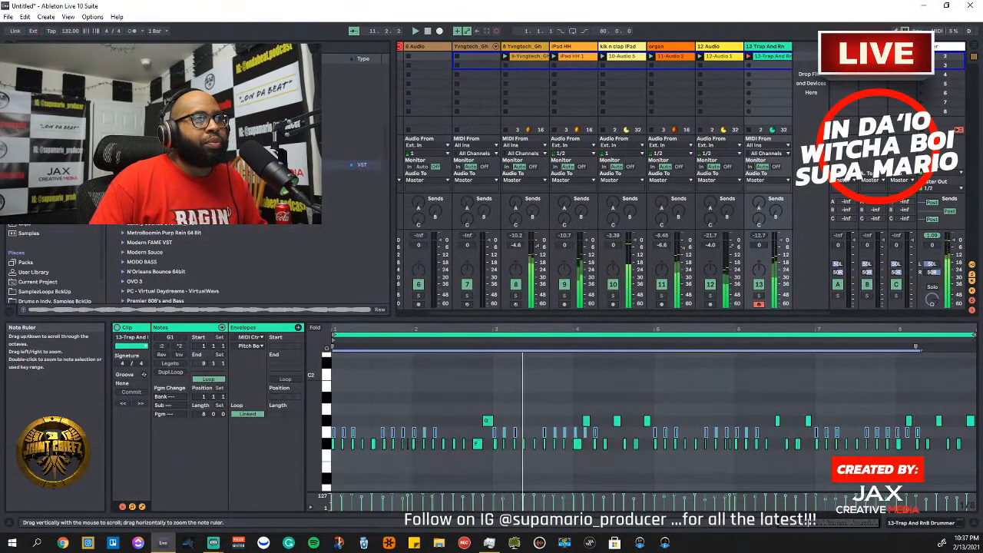
left_click_drag(319, 399, 320, 389)
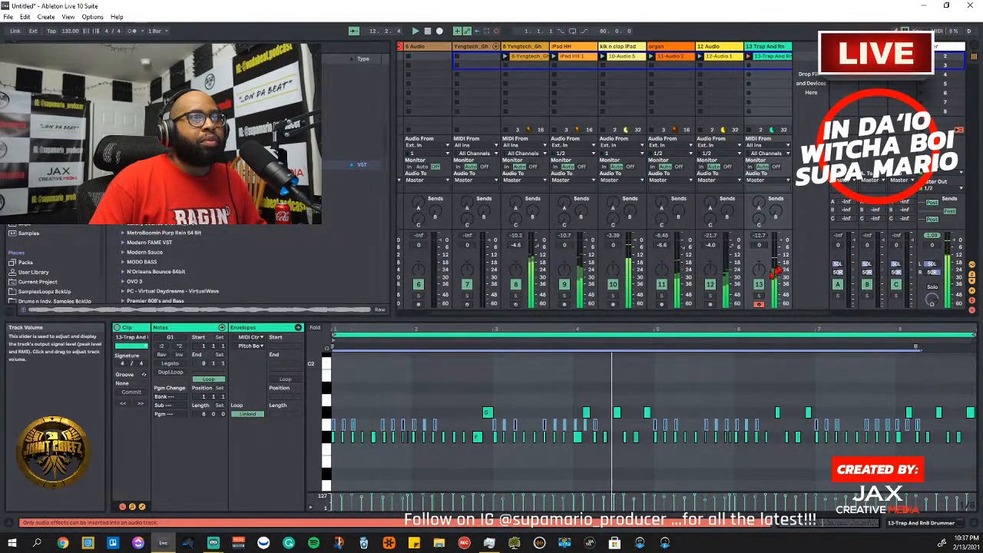
Solo track 13 briefly to check the drum part and delete its pan automation
left_click(759, 296)
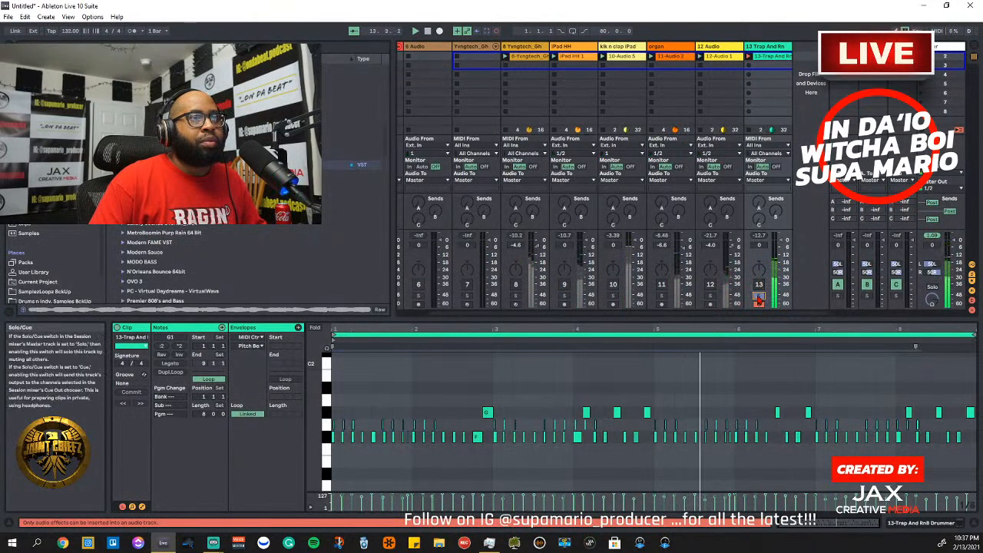
left_click(758, 300)
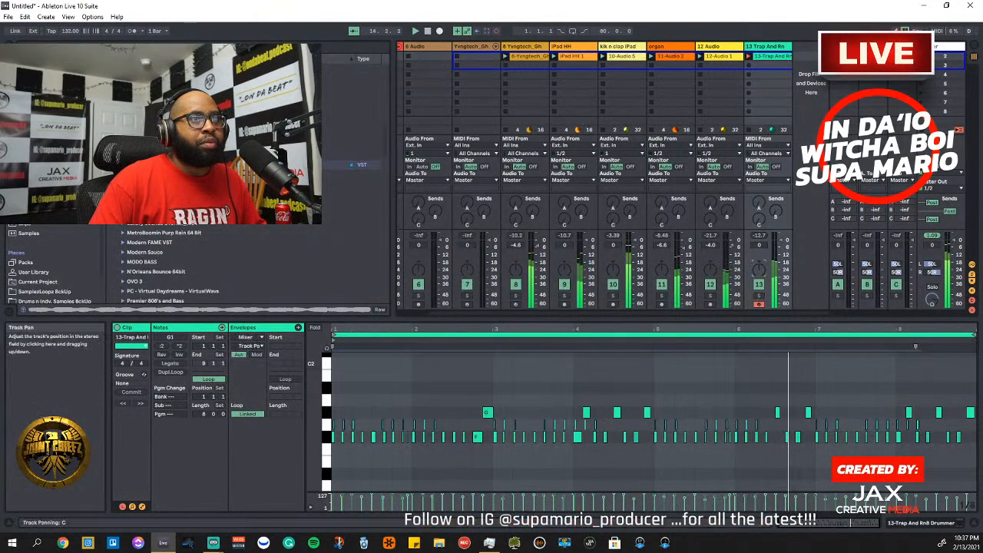
right_click(761, 270)
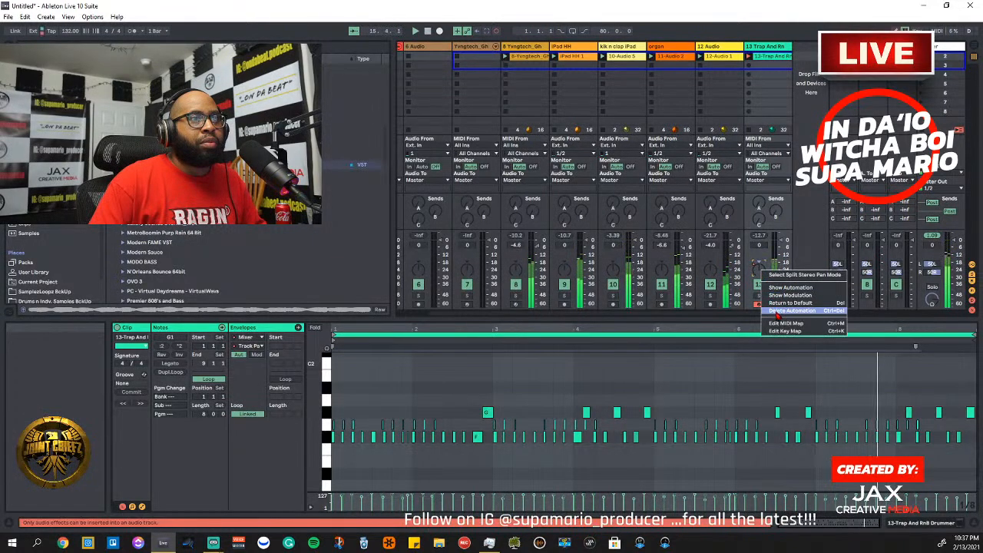
left_click(771, 311)
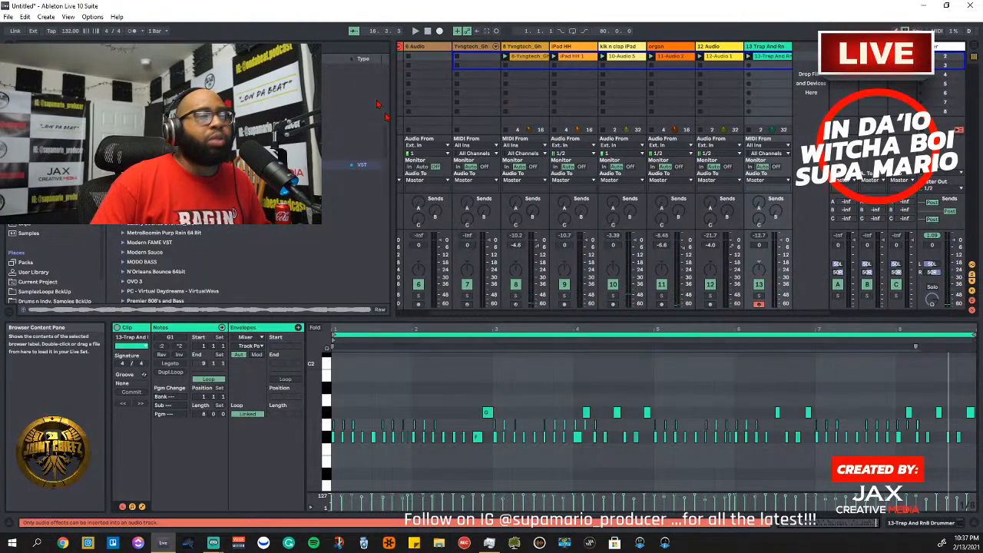
Play the beat with the tempo set to 135 BPM and briefly solo the kik n clap iPad track
left_click(415, 32)
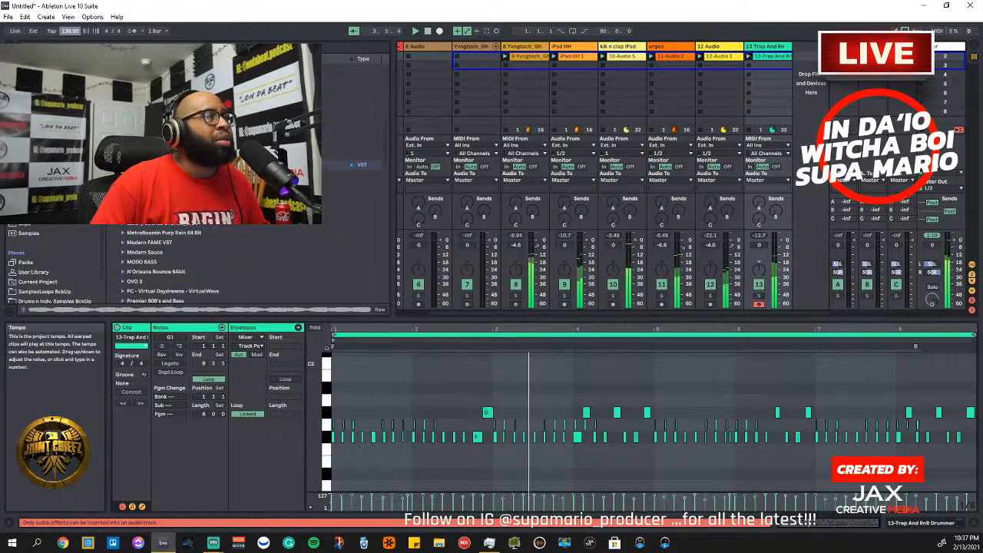
left_click(613, 296)
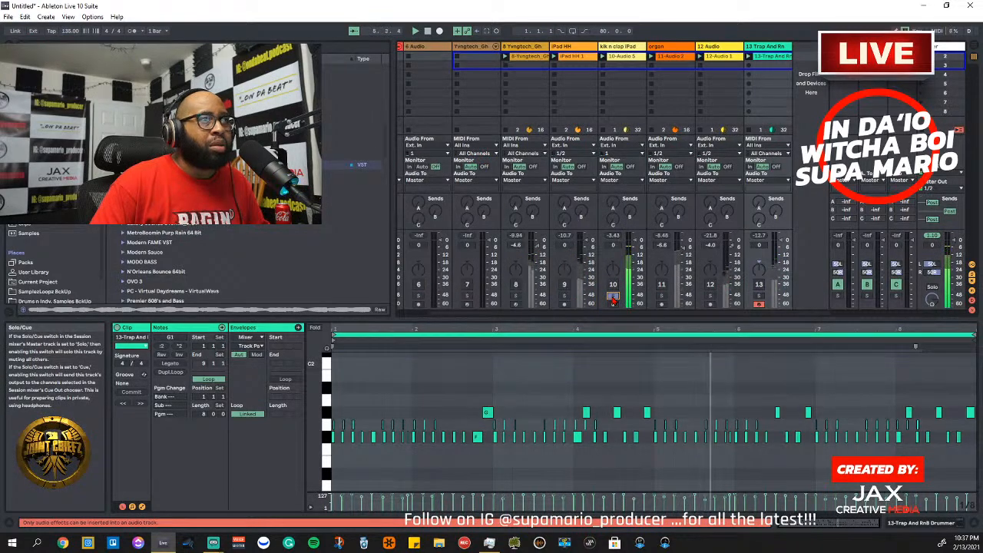
left_click(613, 297)
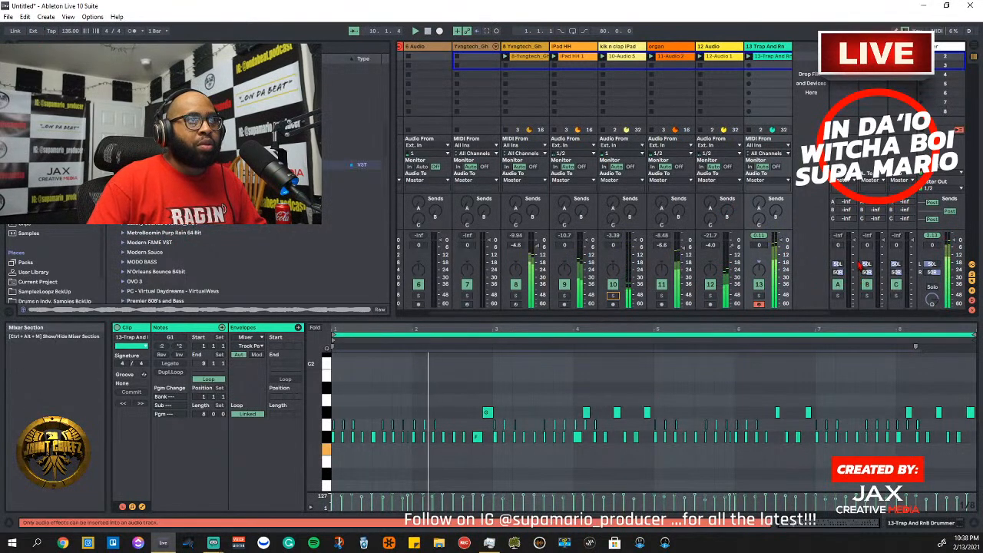
Open the Trap And RnB Drummer on track 13 and lower its mixer faders for channels 5 and 6
double_click(760, 48)
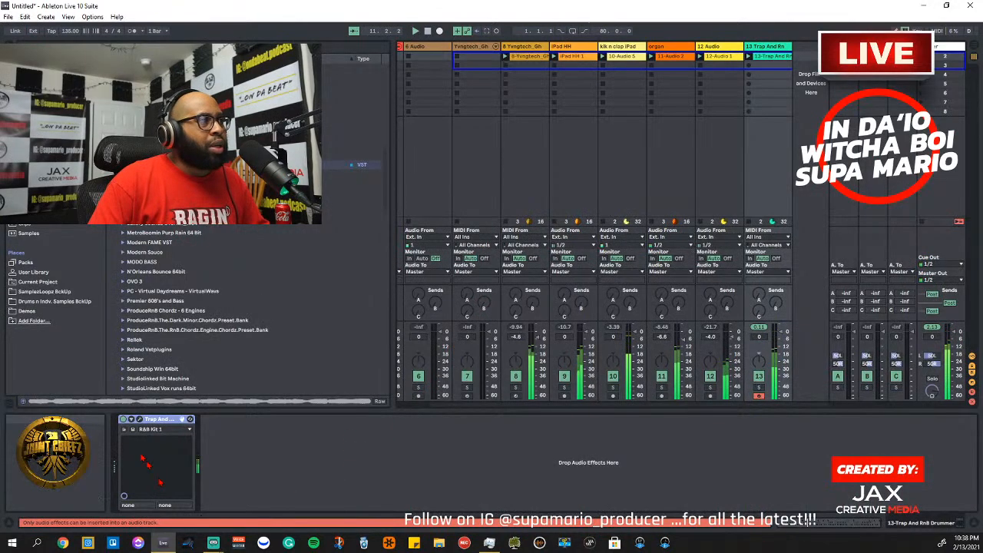
left_click(140, 420)
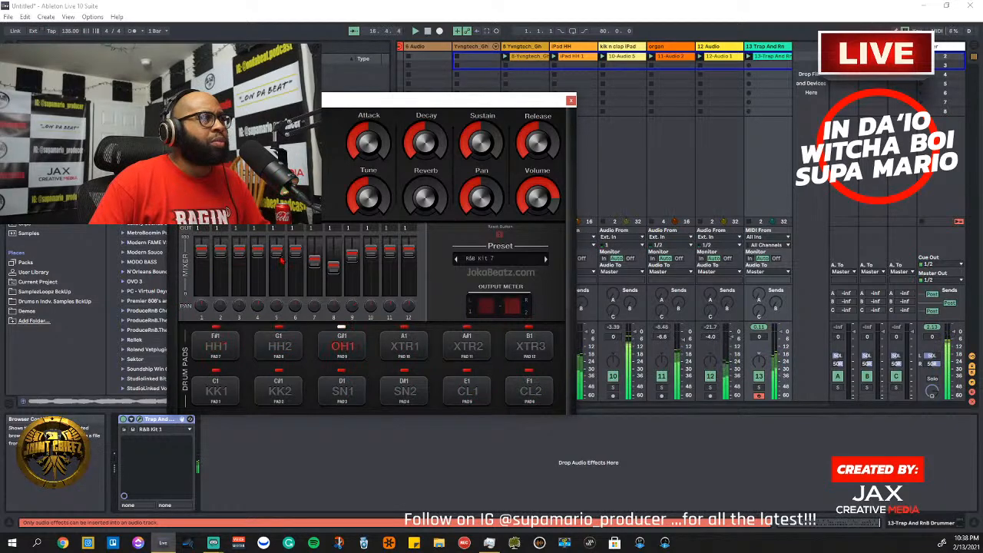
left_click_drag(295, 251, 297, 264)
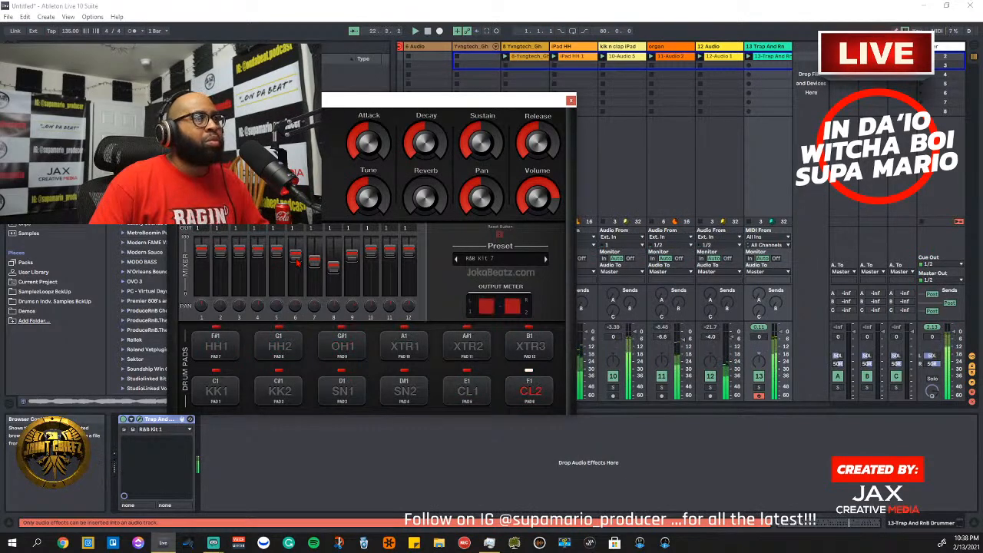
mouse_move(297, 268)
left_mouse_down()
mouse_move(298, 278)
mouse_move(298, 268)
left_mouse_up()
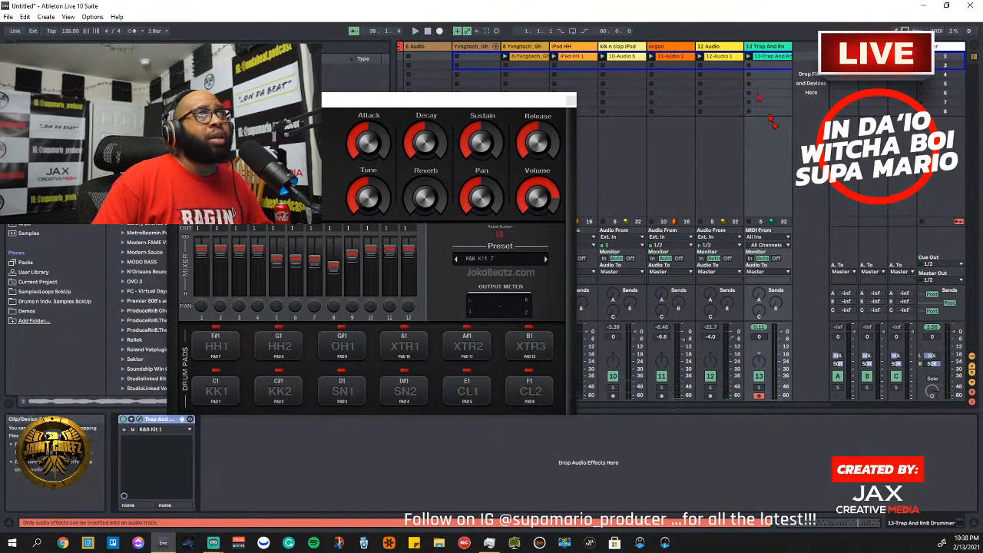
Duplicate the Trap And RnB Drummer track, delete the copied clip and record a new drum clip in its scene 2 slot
right_click(766, 46)
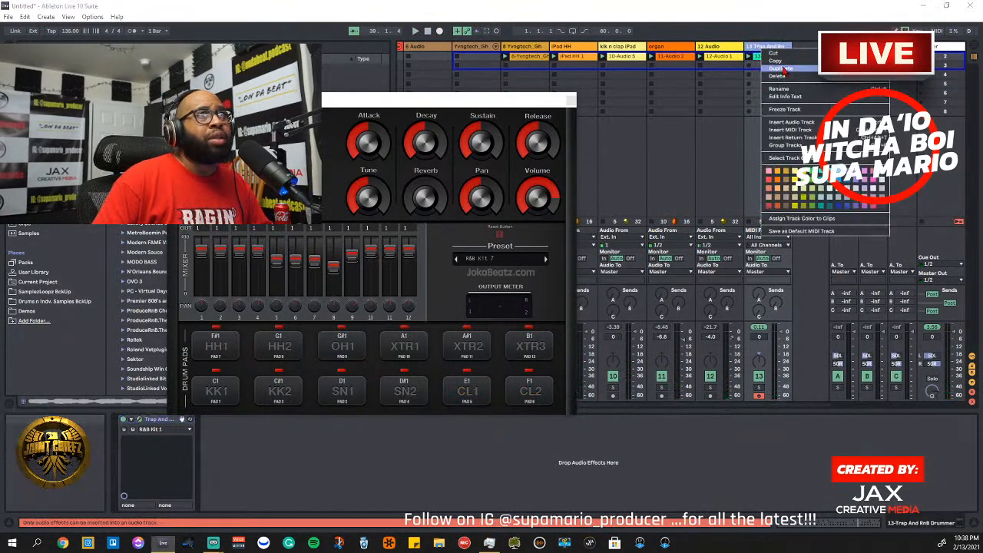
left_click(780, 68)
right_click(800, 59)
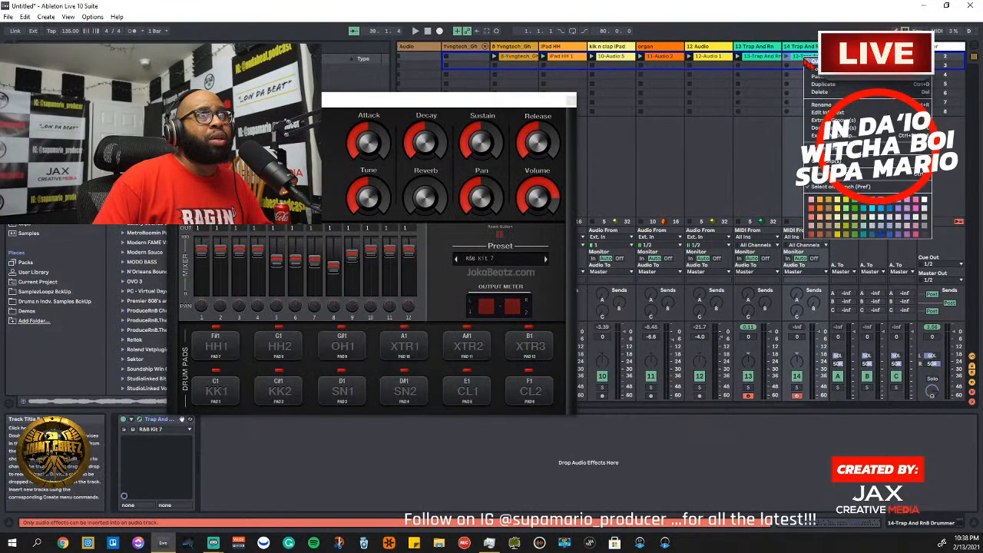
left_click(814, 90)
left_click(788, 58)
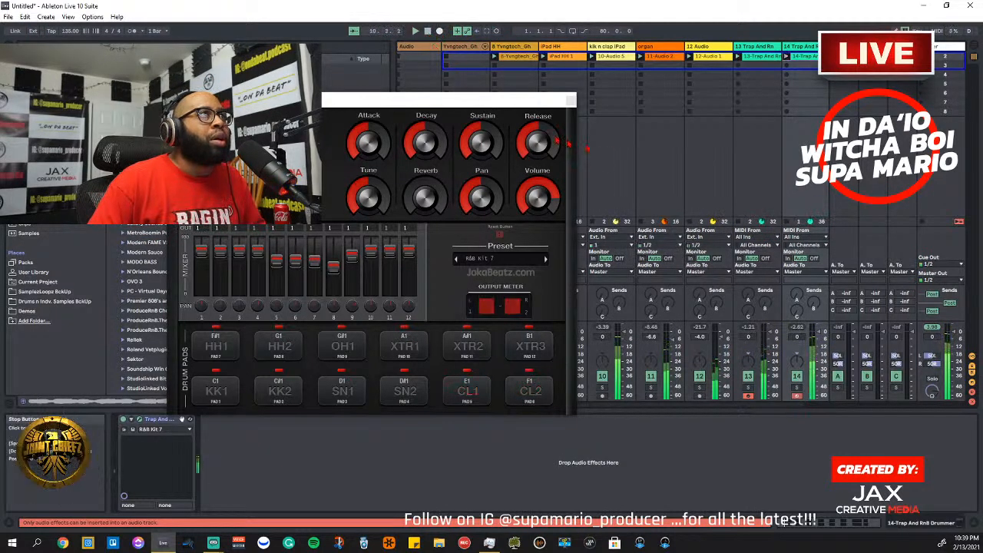
Close the drum instrument's window and quantize all notes of the new track 14 clip to 1/16
left_click(570, 99)
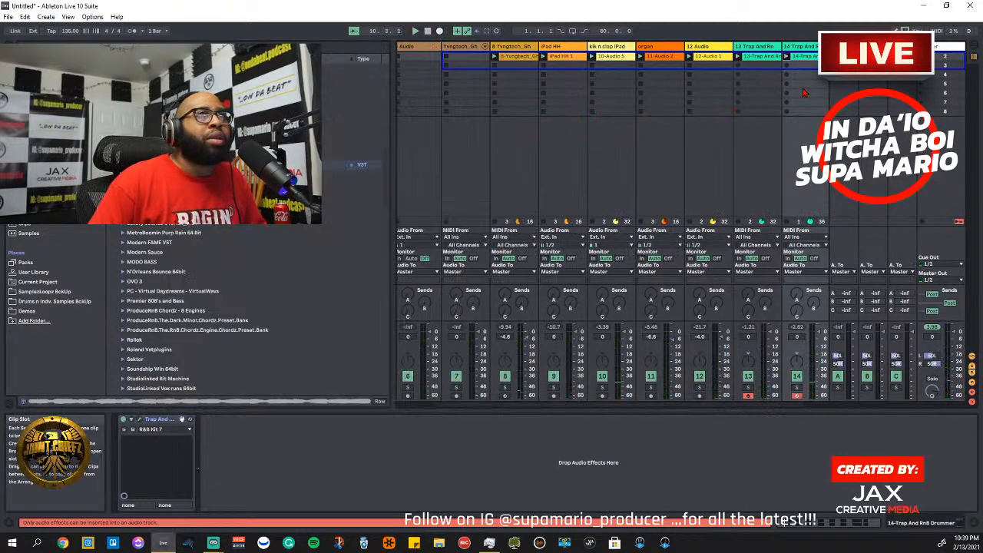
double_click(812, 55)
left_click_drag(383, 410, 977, 442)
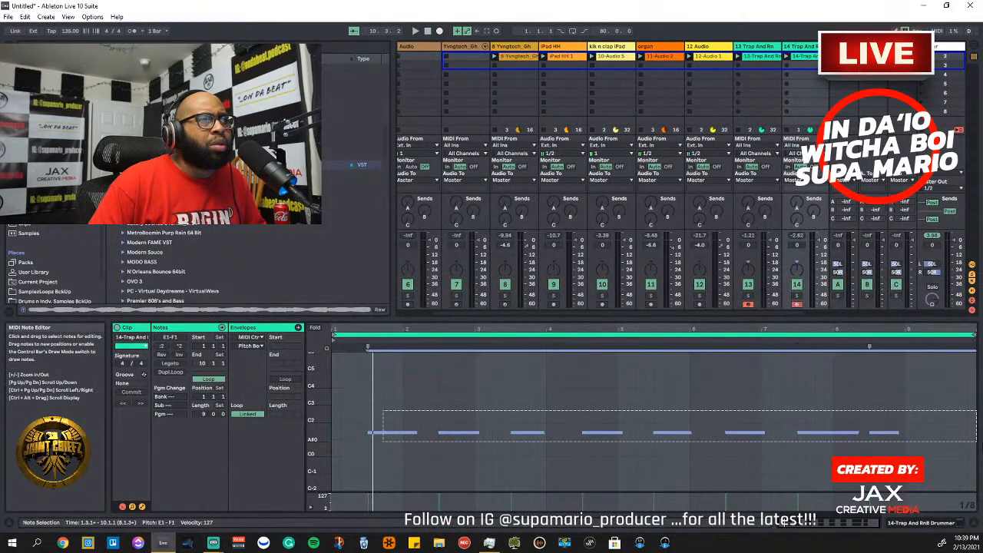
right_click(598, 432)
left_click(615, 311)
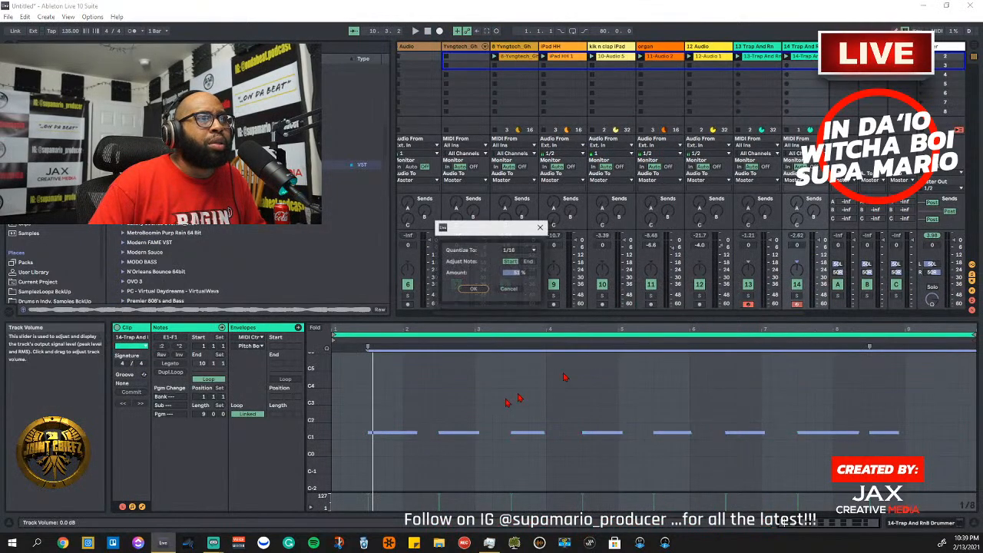
left_click(474, 290)
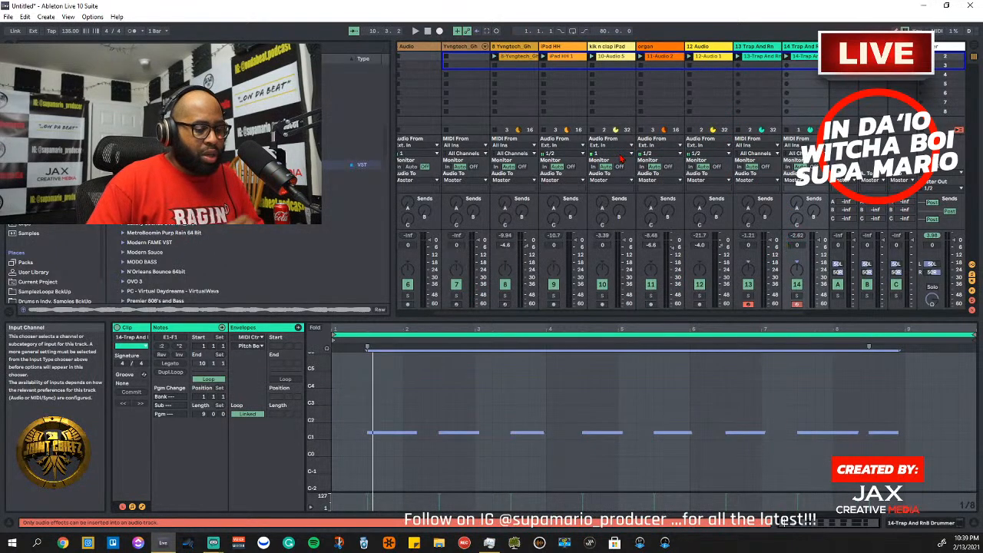
Play the beat with track 14 lowered to -7.9 dB and briefly solo track 8
key("Right")
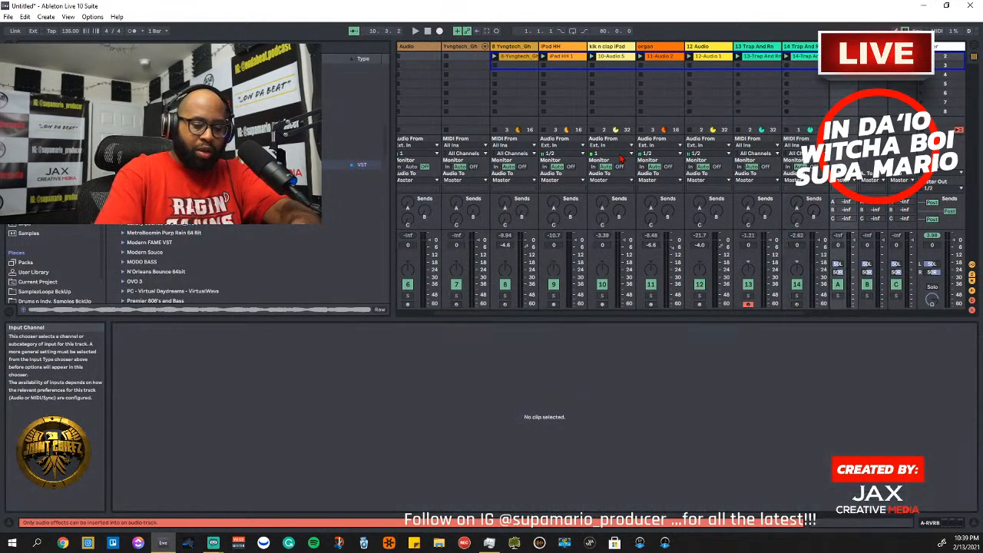
key("space")
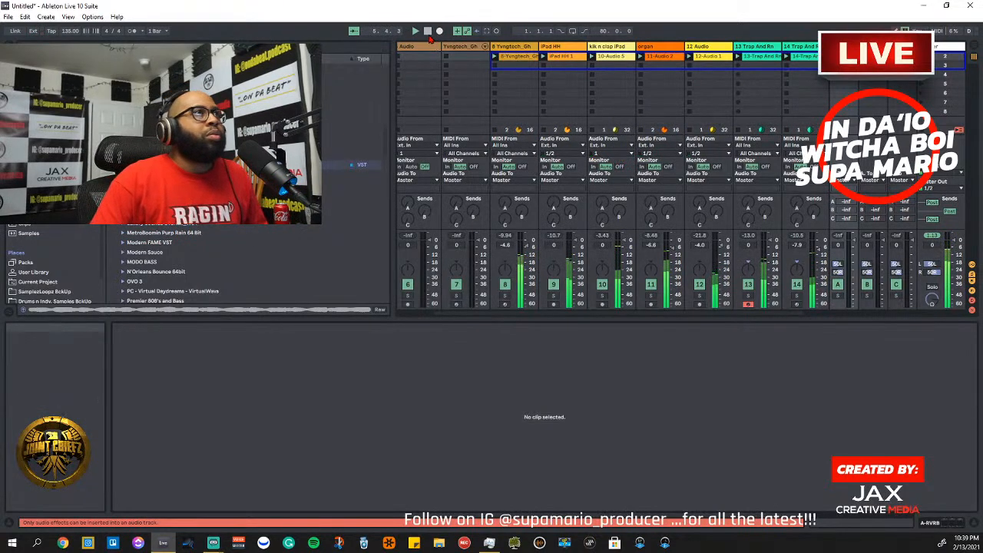
left_click(505, 295)
left_click(505, 296)
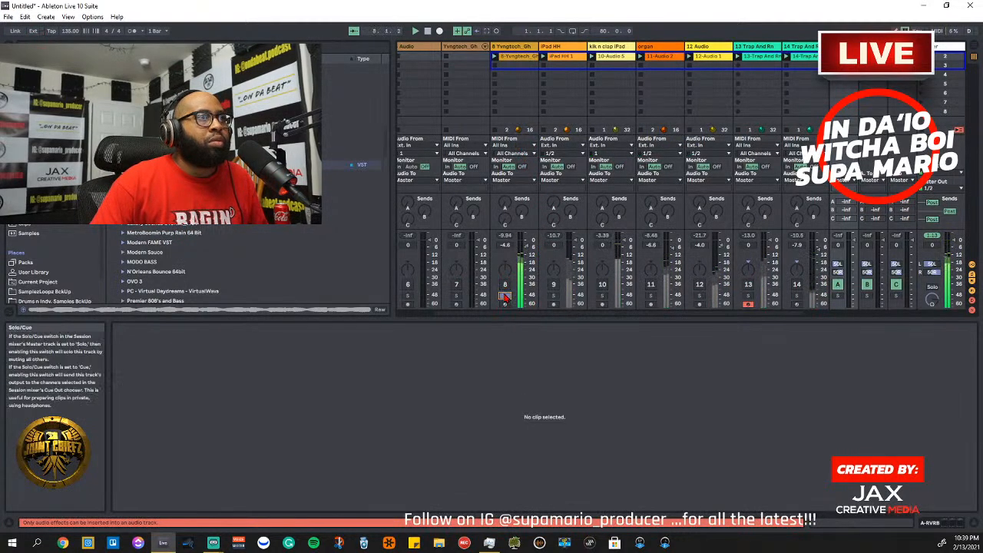
Lower the volume of track 8 to -12.5 dB while the beat plays
key("Left")
key("Left")
key("Left")
key("Left")
key("Left")
key("Left")
key("Left")
key("Left")
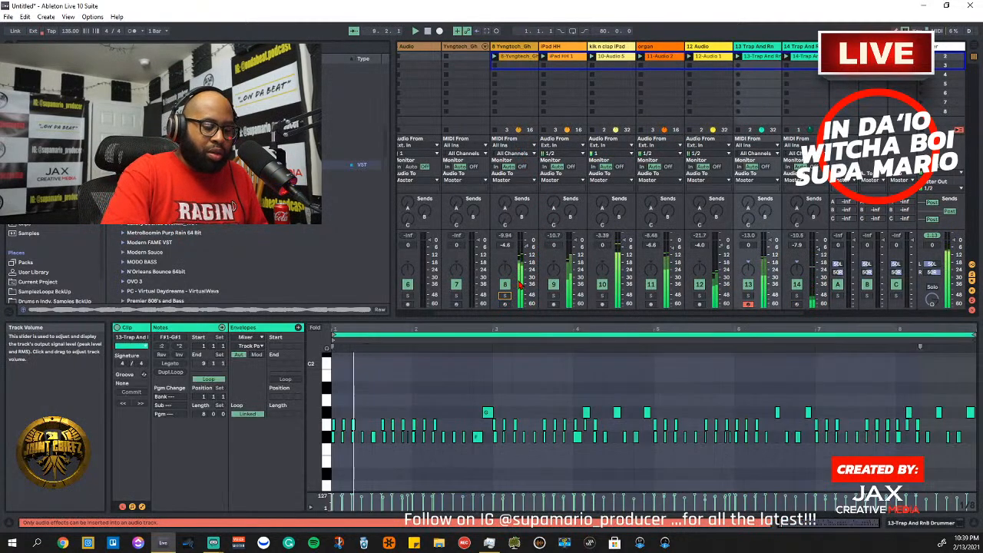
key("Left")
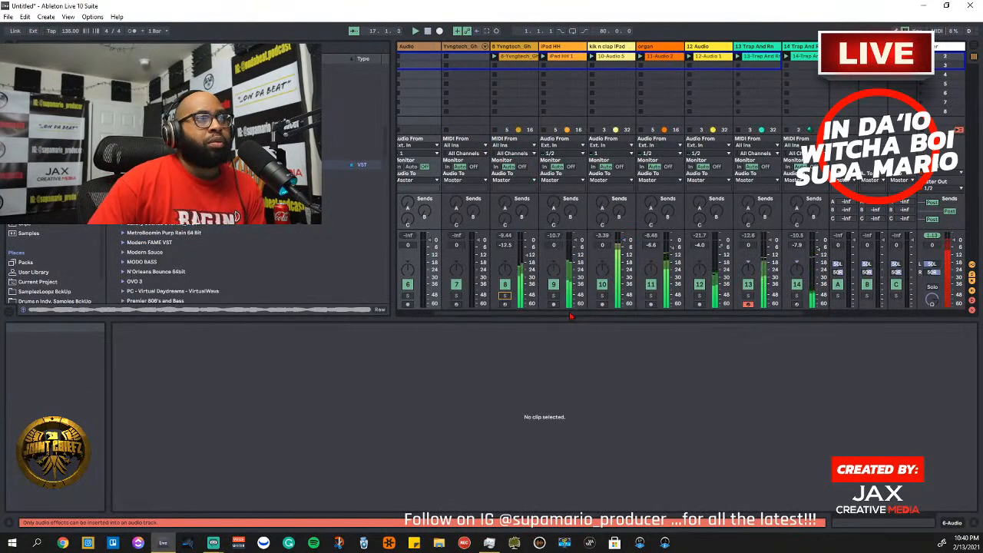
Launch the 10-Audio 5 clip on the kik n clap iPad track and open its waveform for editing
scroll(571, 316, "right", 1)
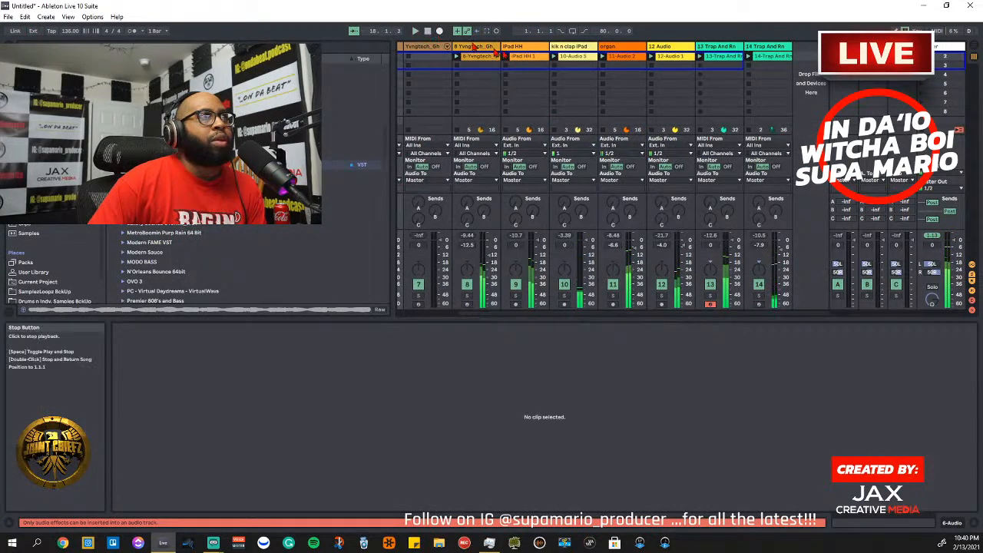
left_click(554, 56)
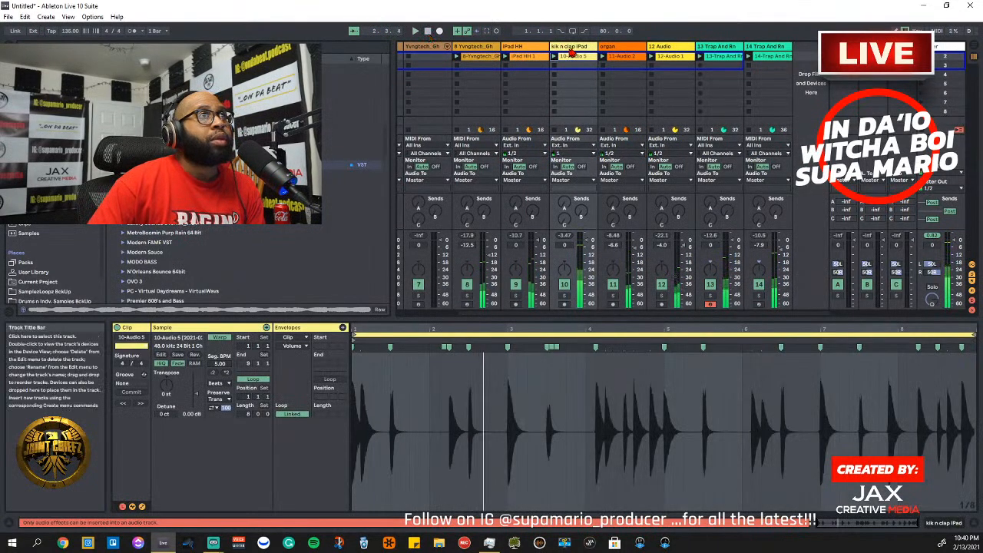
left_click(571, 51)
left_click(591, 60)
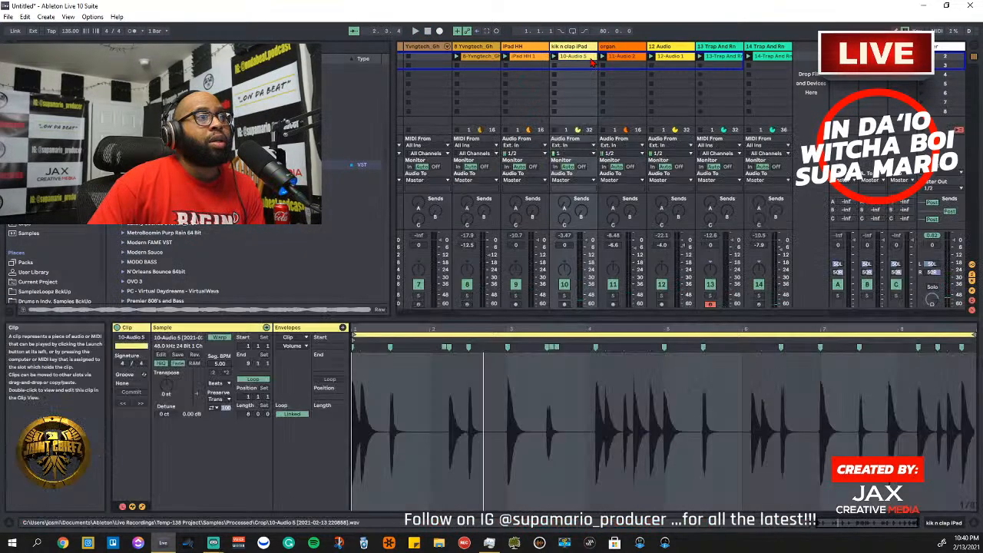
key("Return")
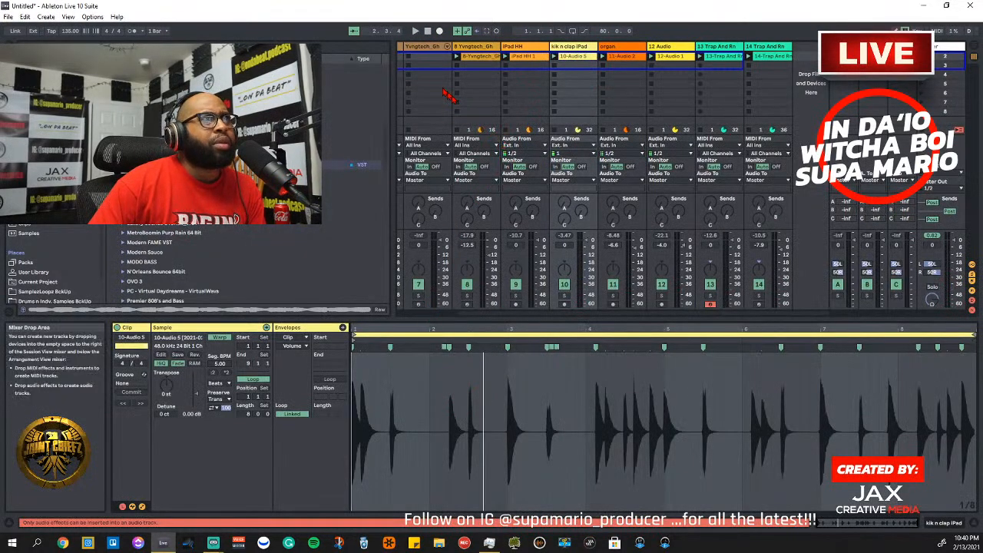
During playback, insert and shift warp markers on the bar 4 hits of the kick and clap clip, and lower track 14 to -8.3 dB
left_click(414, 32)
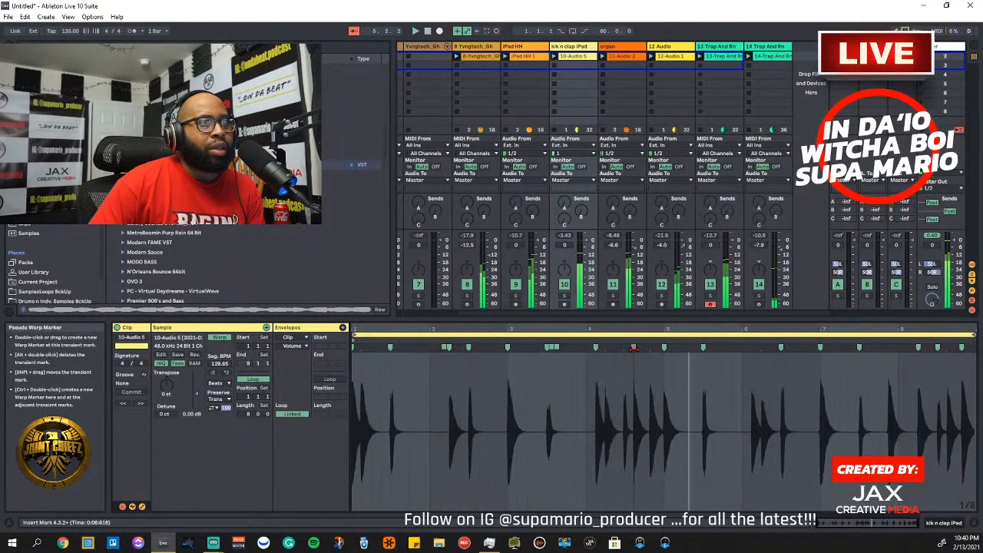
double_click(633, 349)
left_click_drag(634, 349, 637, 349)
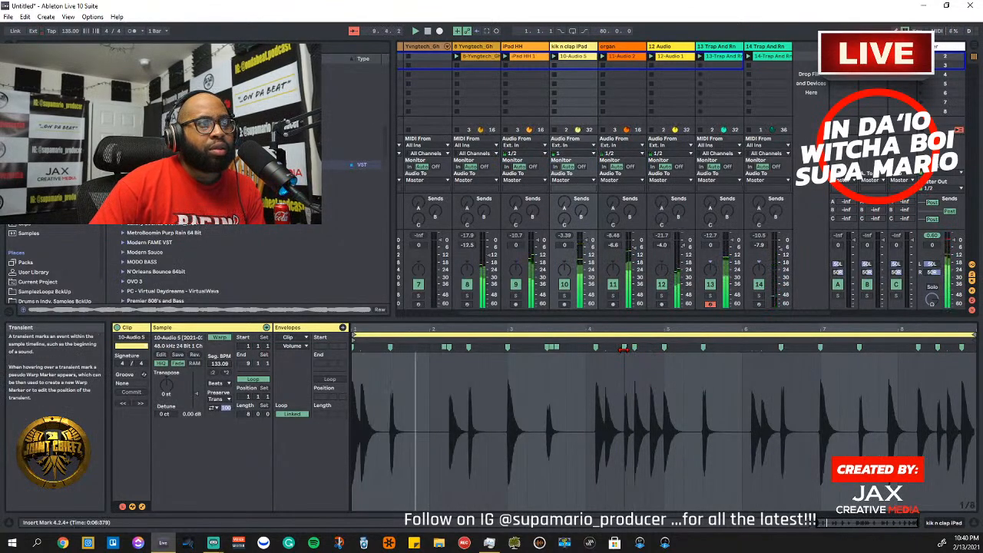
left_click_drag(624, 349, 604, 351)
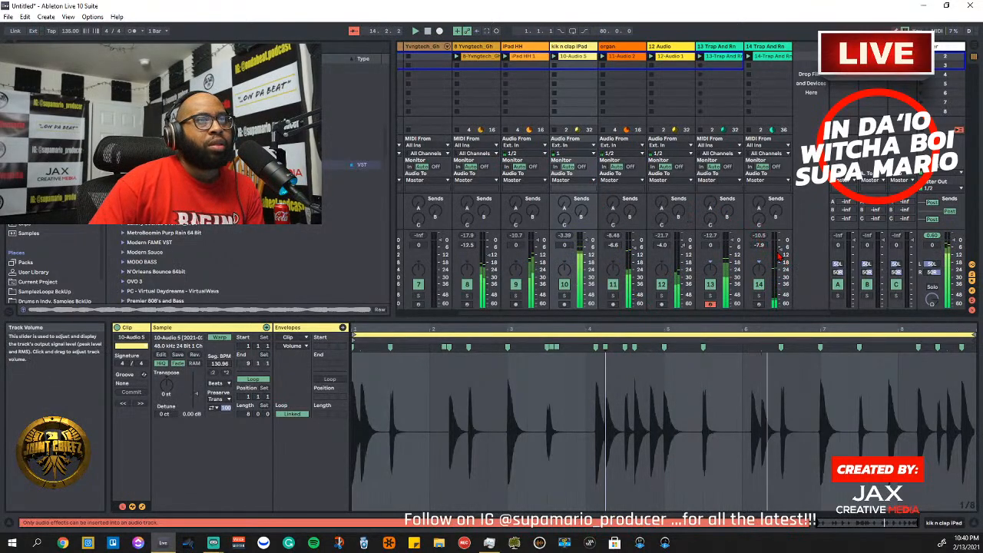
left_click_drag(778, 253, 778, 255)
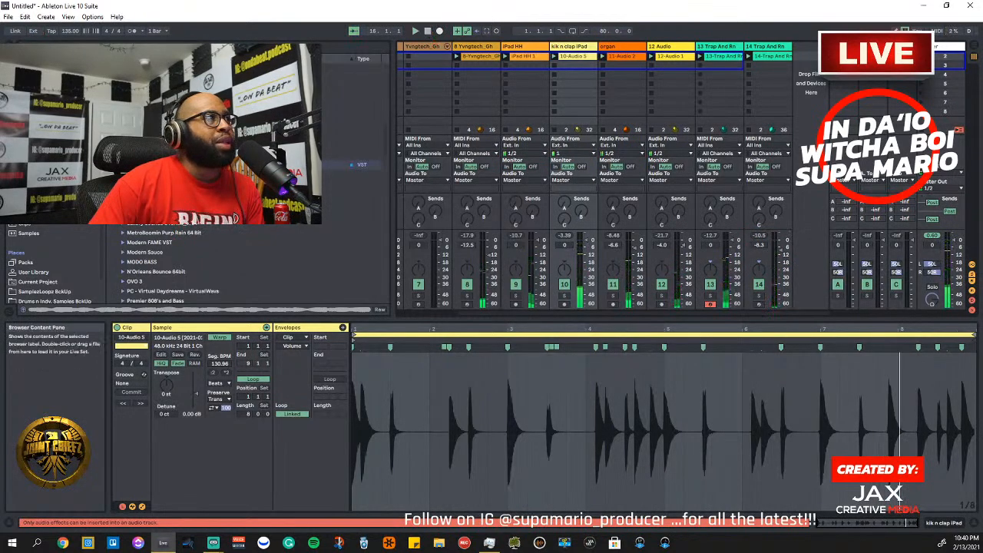
Browse the VST plug-ins for VIBE VST and load it on a new MIDI track after track 14
scroll(176, 265, "down", 5)
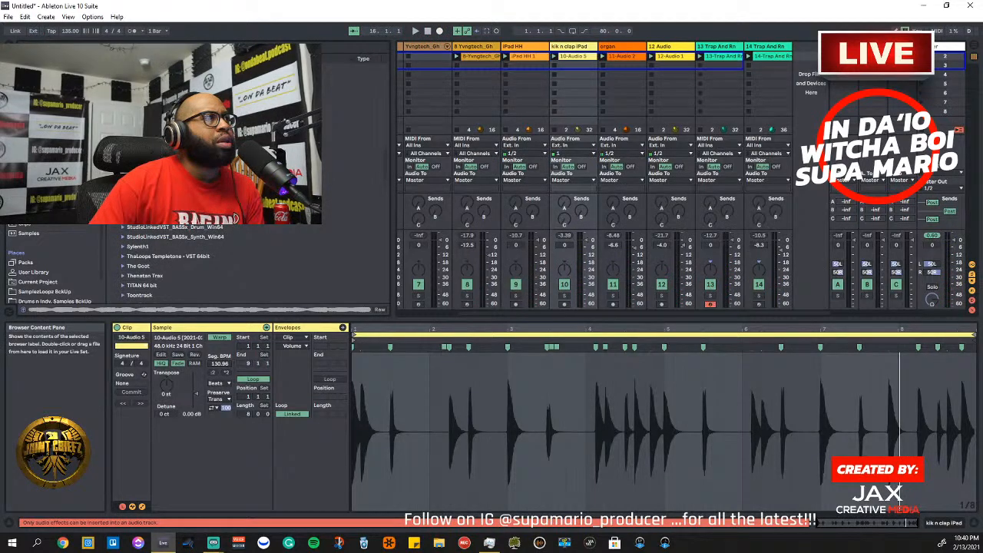
scroll(180, 265, "down", 3)
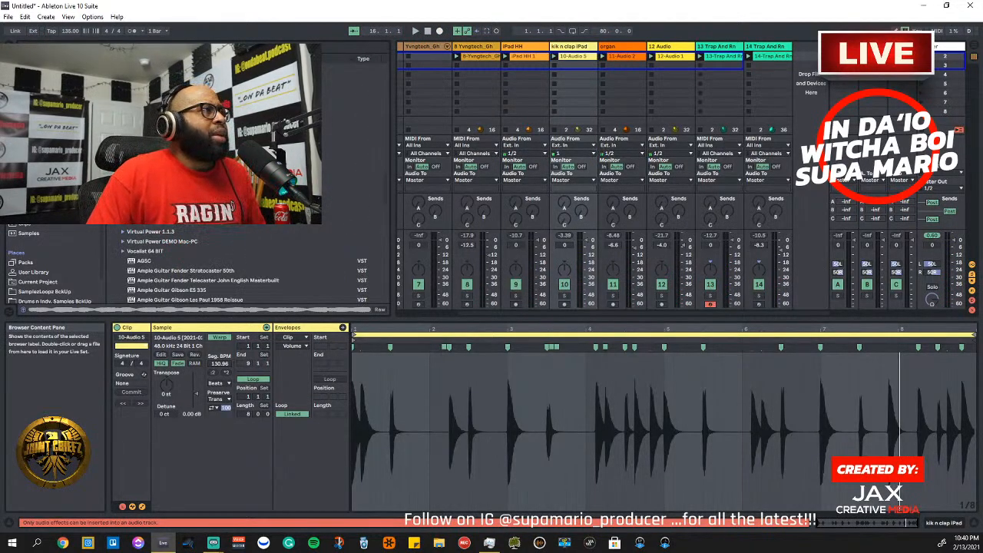
left_click(123, 183)
left_click(122, 203)
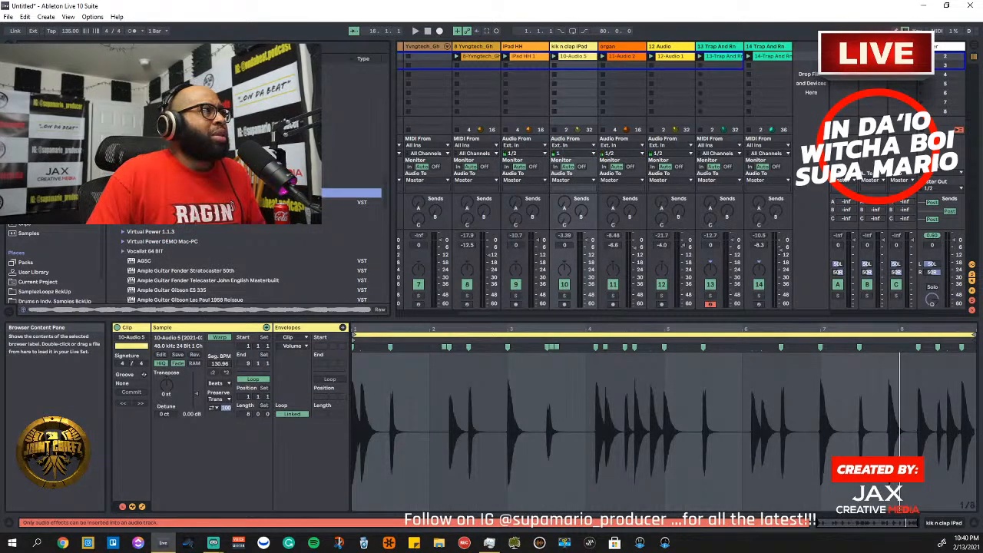
left_click(123, 212)
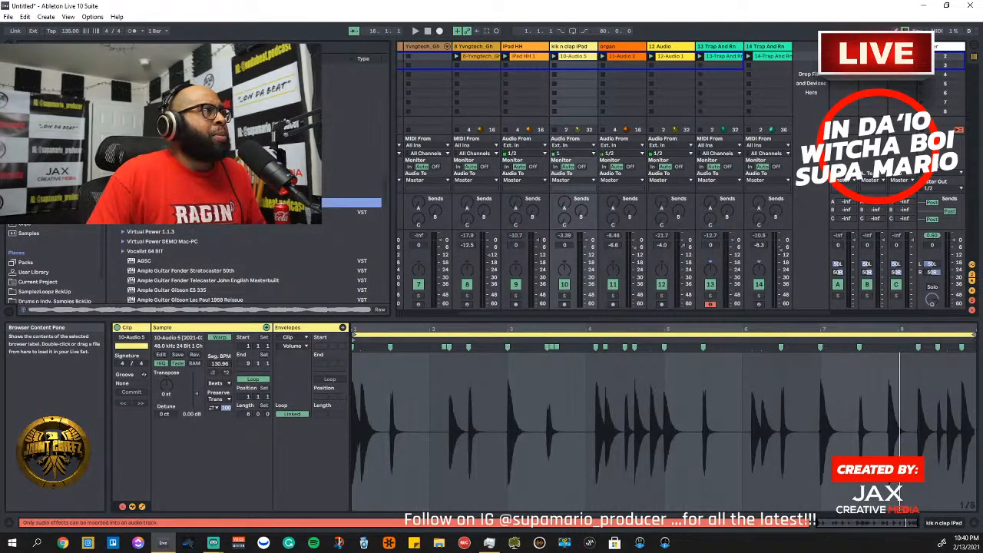
left_click(123, 183)
left_click_drag(154, 193, 813, 116)
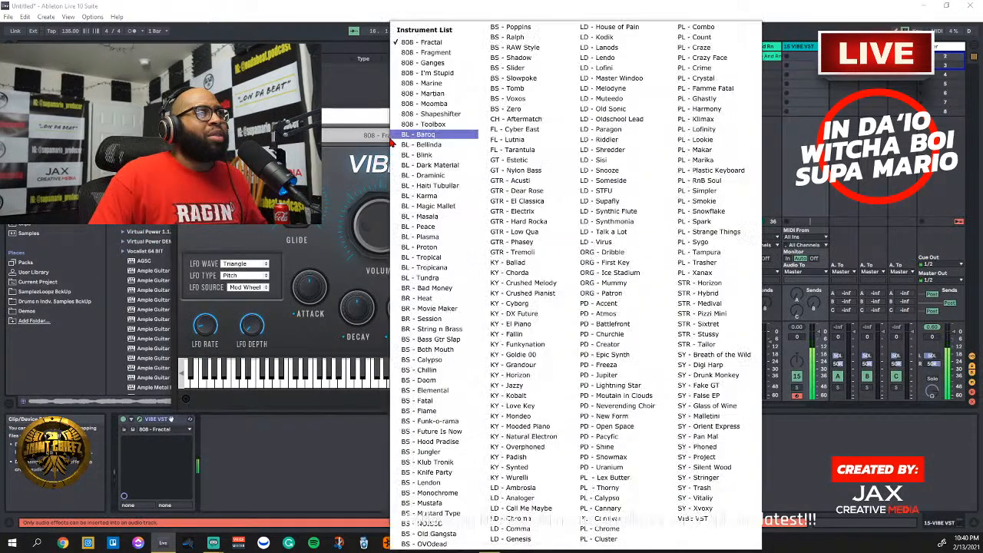
Load the BS - Bass Gtr Slap instrument in VIBE VST and advance through the bass presets to BS - Chillin, auditioning them over the beat
left_click(388, 137)
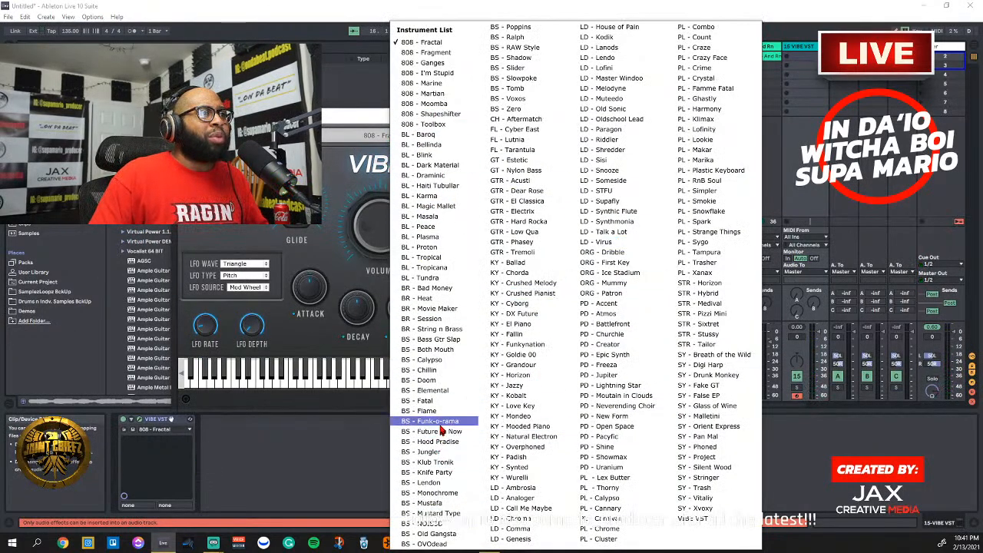
left_click(439, 340)
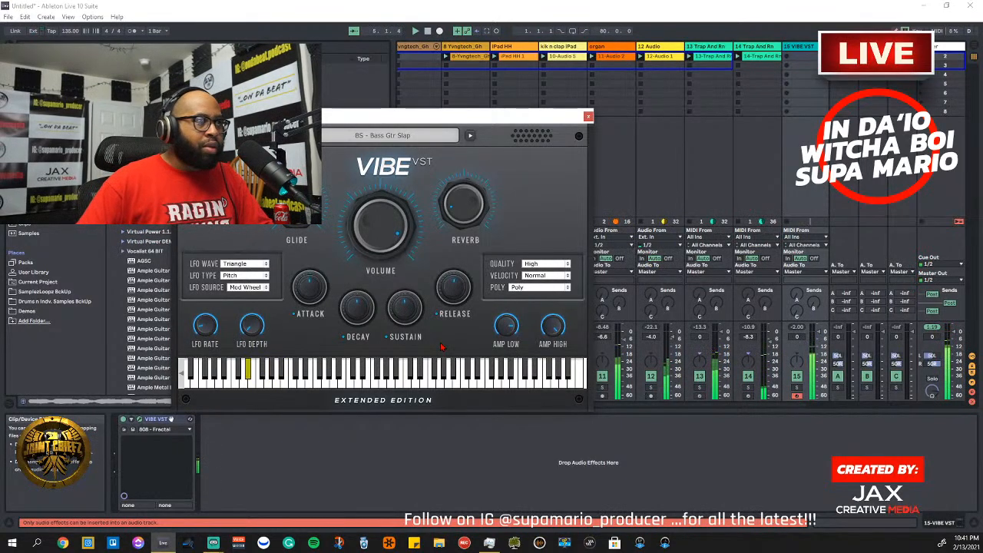
left_click(472, 132)
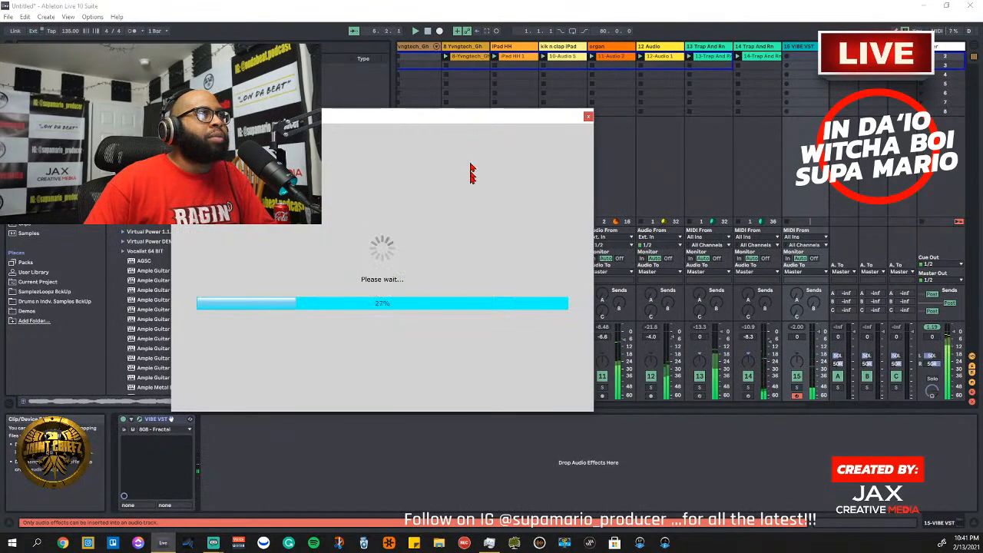
left_click(471, 136)
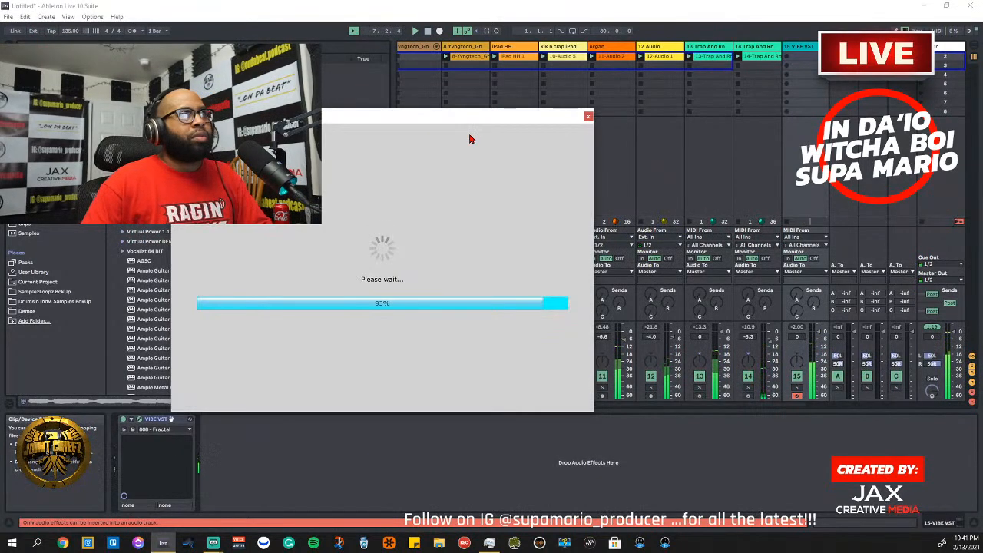
left_click(470, 135)
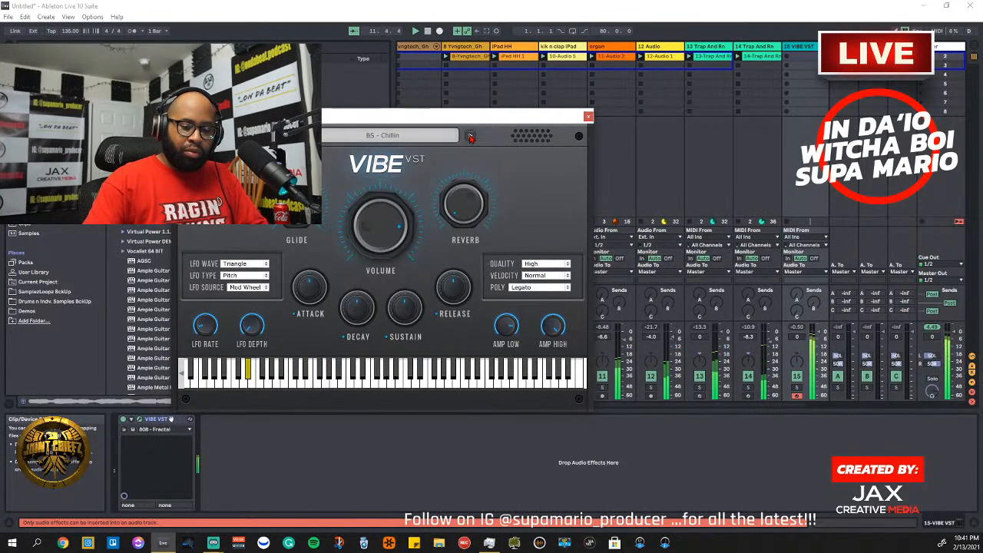
key("Right")
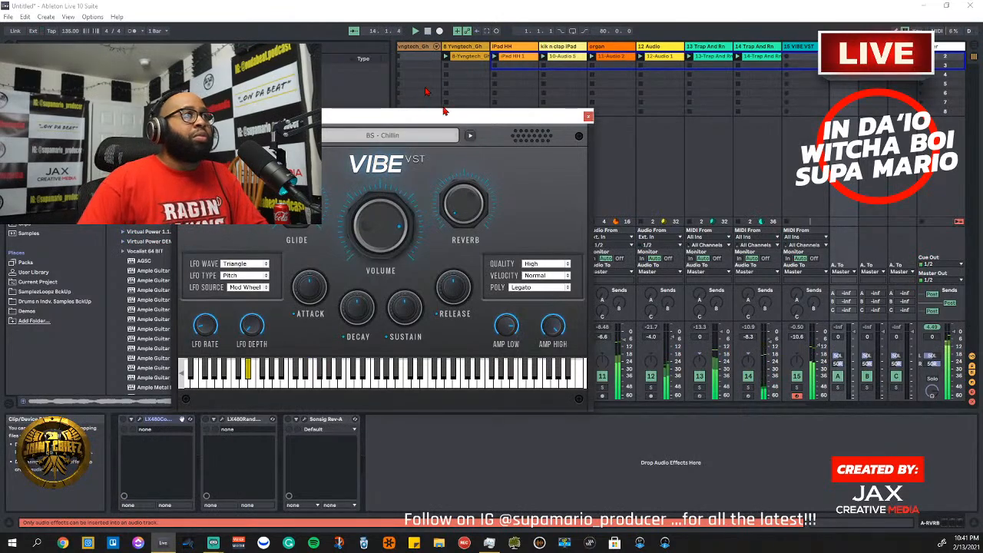
Move the VIBE VST window aside and audition the following bass presets one by one up to BS - Future Is Now
left_click_drag(450, 122, 628, 151)
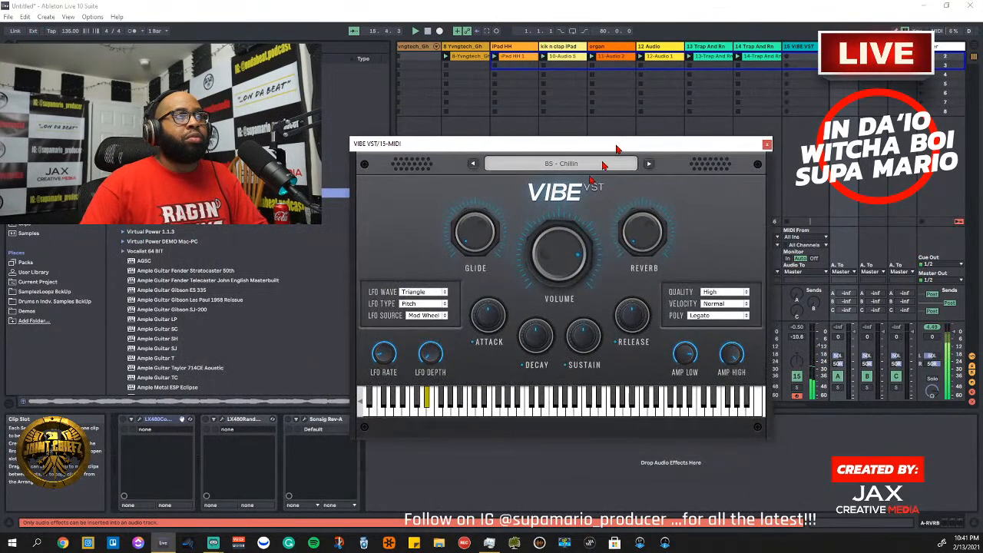
left_click(649, 163)
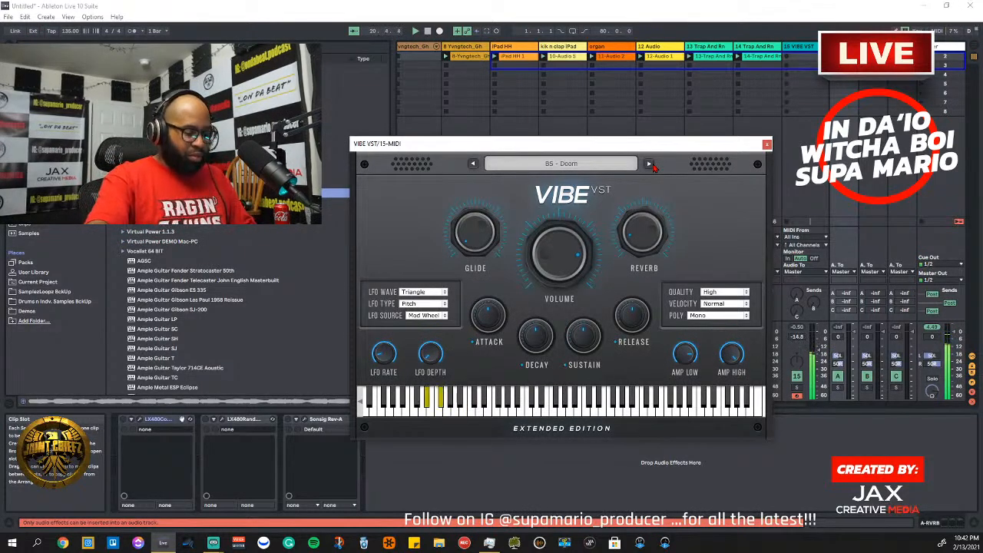
left_click(651, 165)
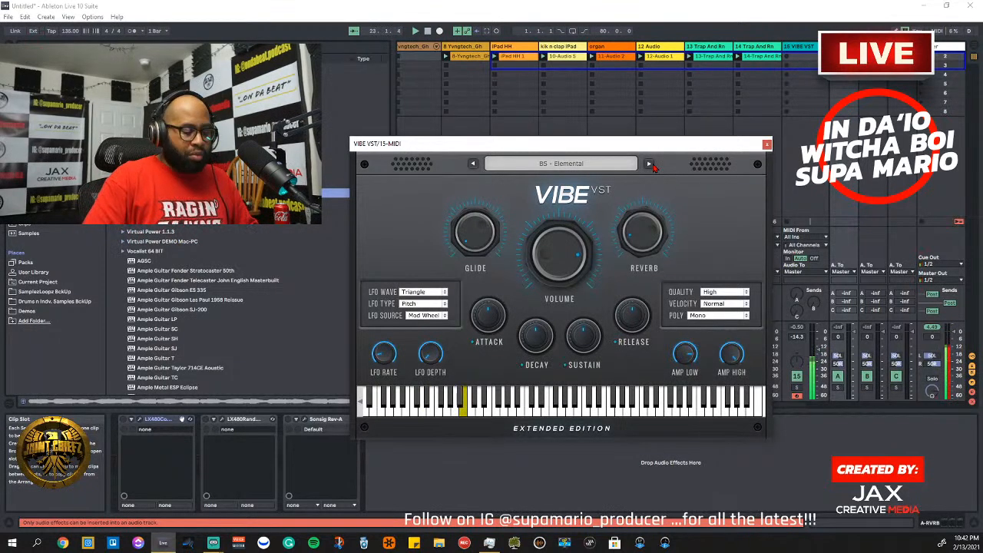
left_click(649, 164)
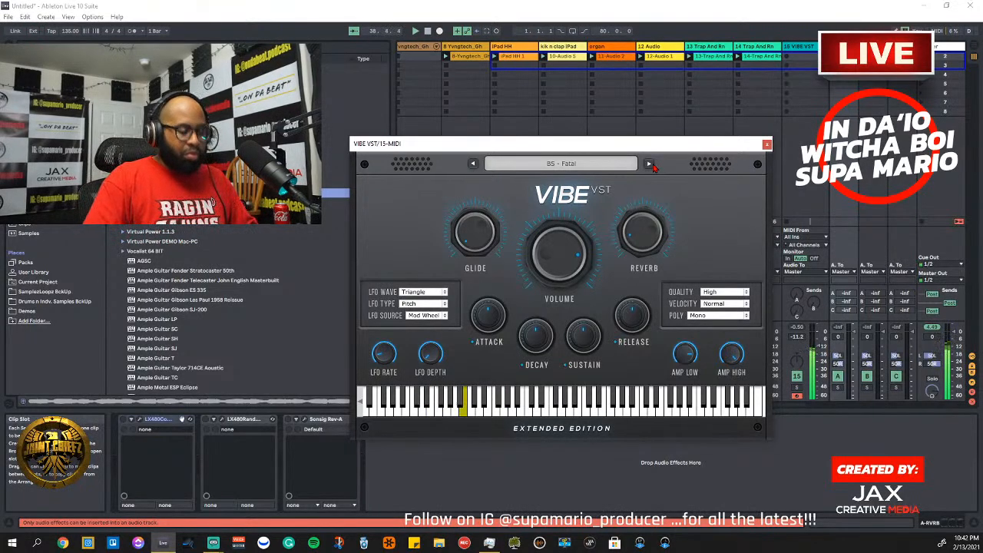
left_click(650, 166)
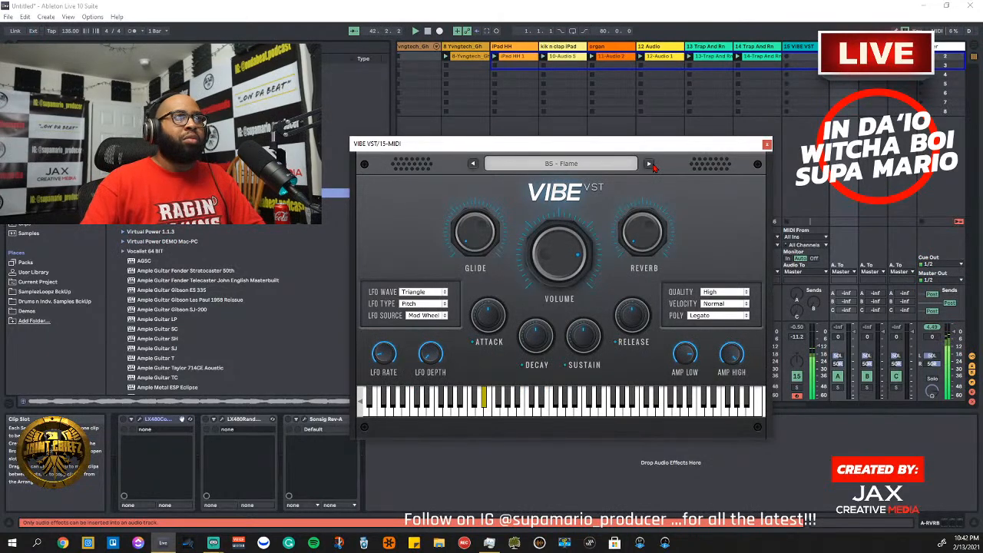
left_click(649, 164)
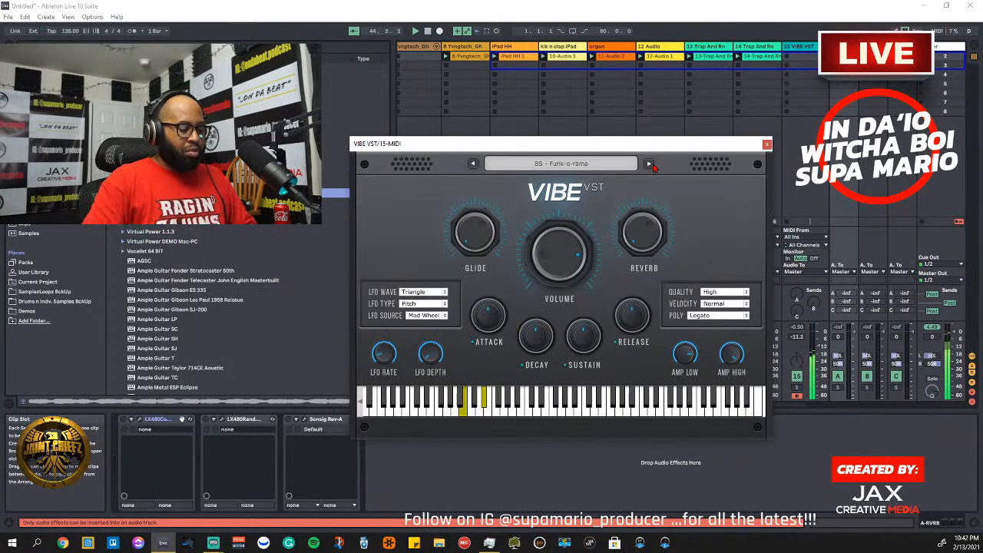
left_click(649, 164)
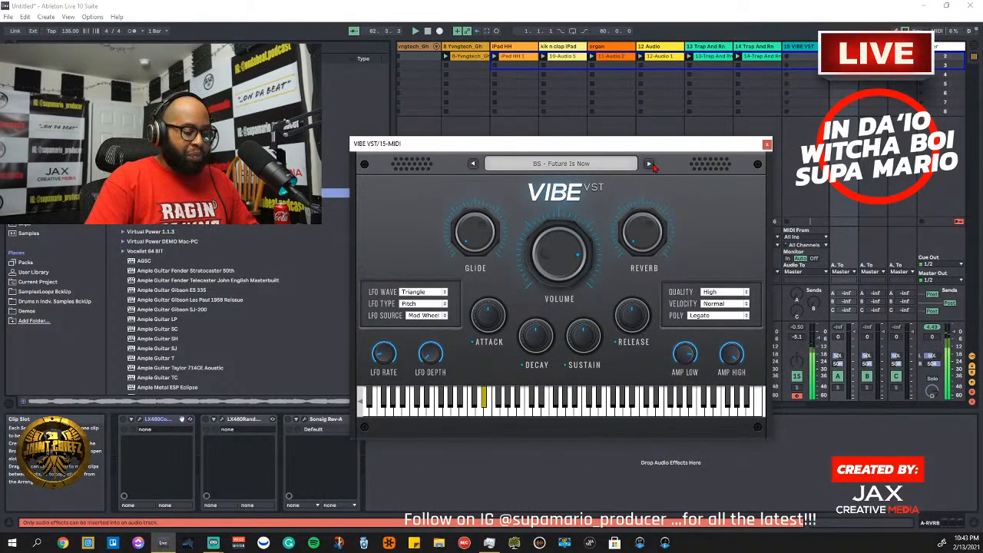
key("ctrl+shift+F9")
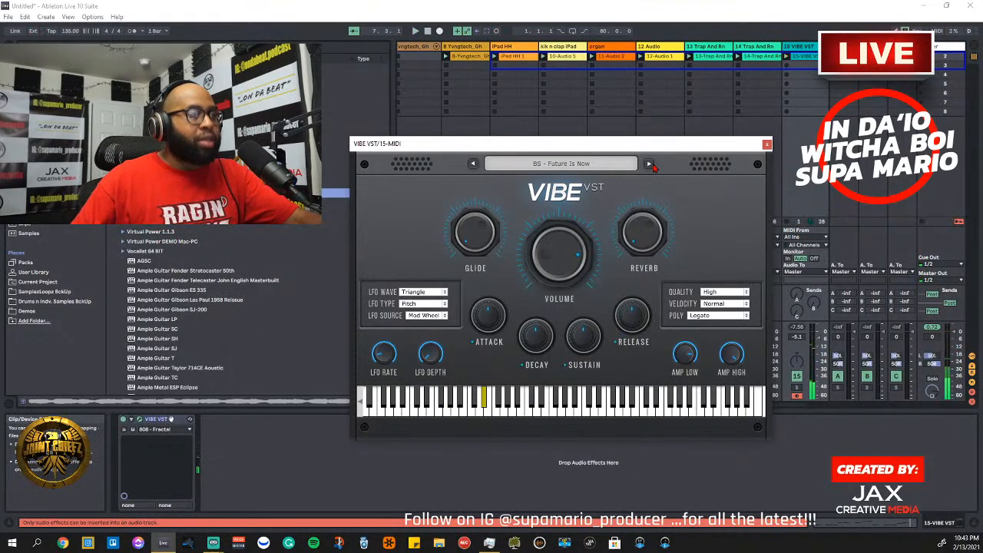
key("Return")
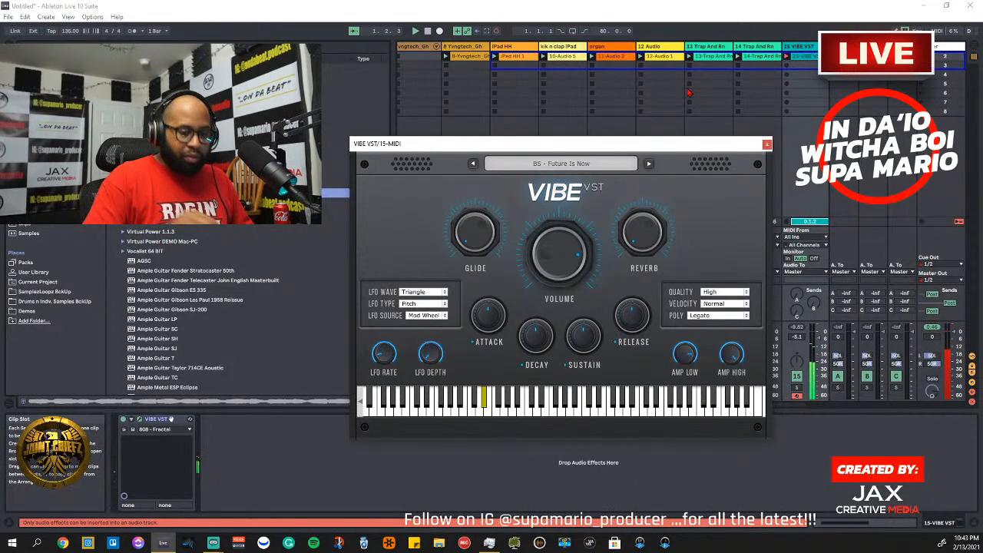
key("space")
key("Delete")
Record an eight-bar bass clip with VIBE VST in the second scene of track 15
key("Return")
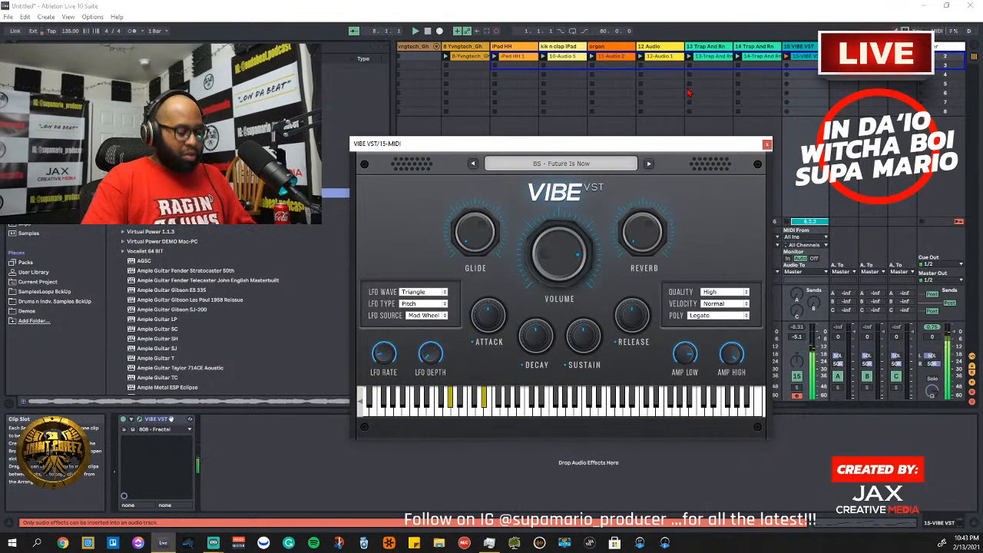
left_click(814, 61)
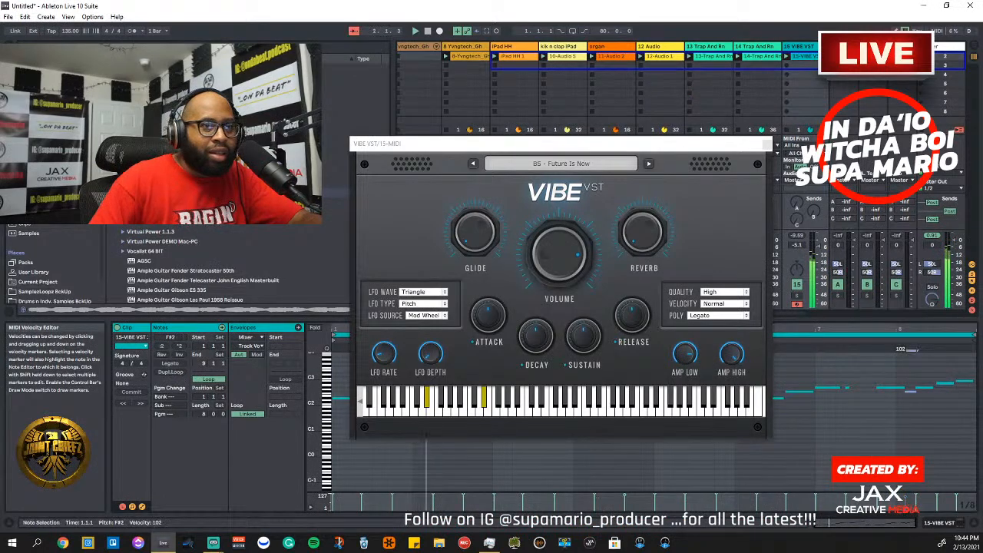
Adjust the velocity of the bass note at 8.1.2 in the VIBE VST clip and close the plug-in window
left_click_drag(906, 497, 906, 494)
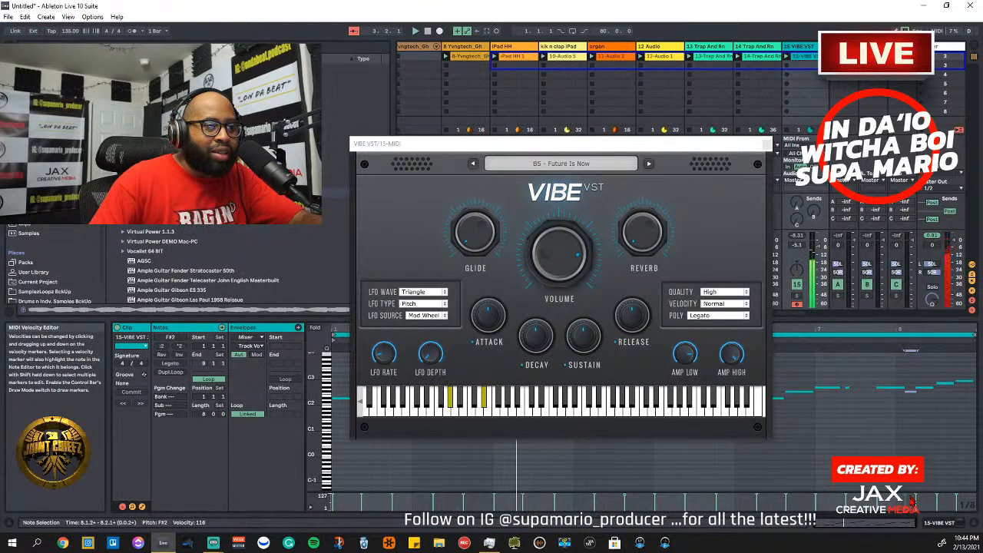
left_click_drag(906, 496, 906, 488)
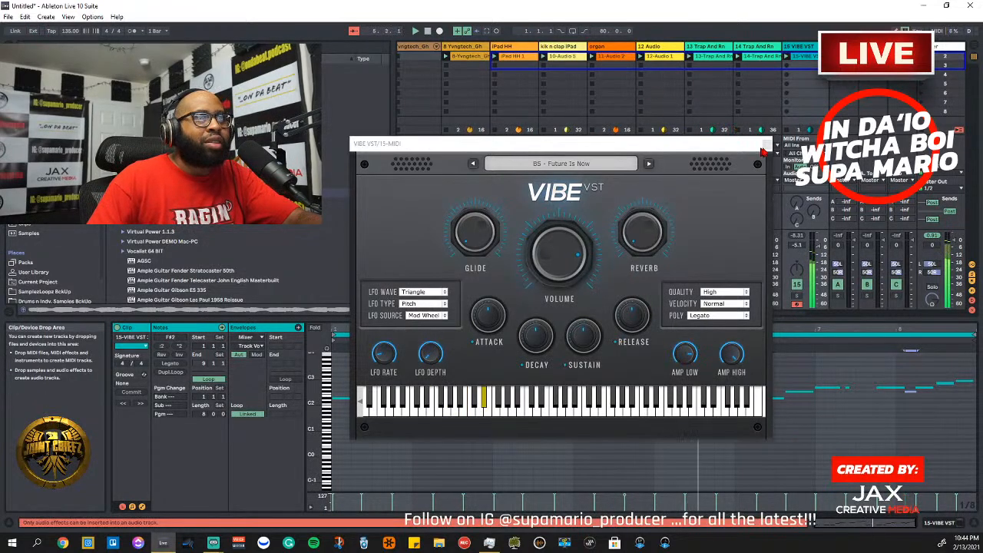
left_click(766, 145)
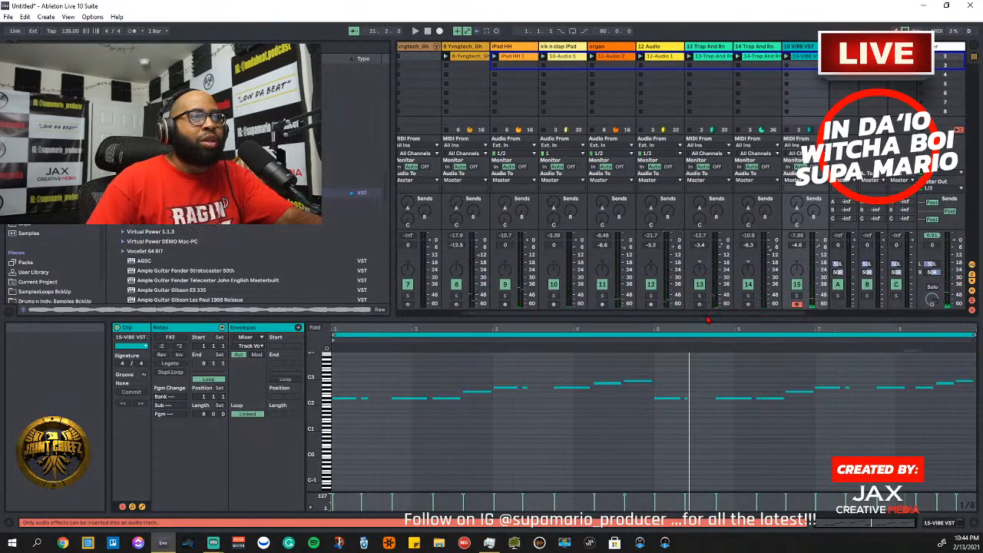
Play the beat, lower the VIBE VST track's volume to -5.0 dB, and replay the loop to rehearse an external synth lead
left_click_drag(751, 312, 812, 306)
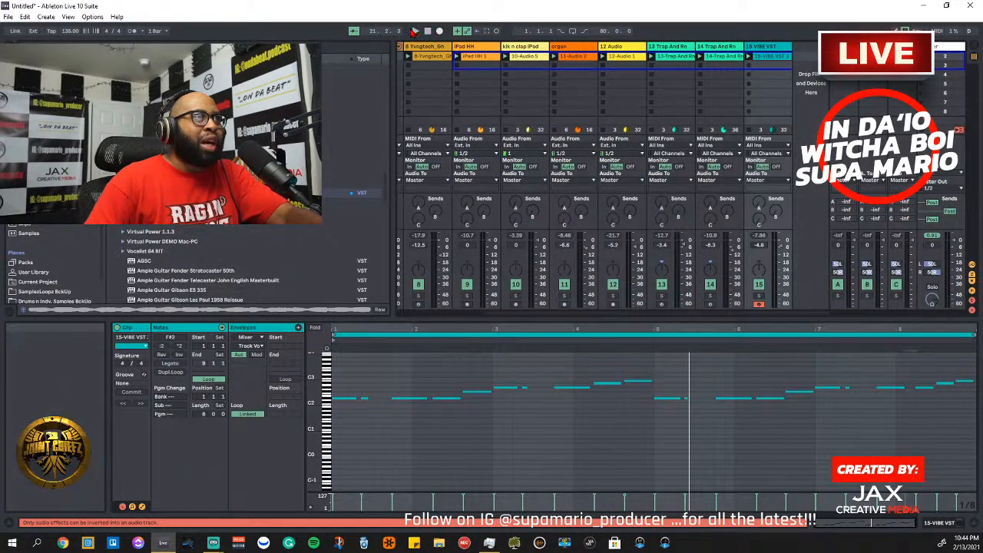
left_click(415, 31)
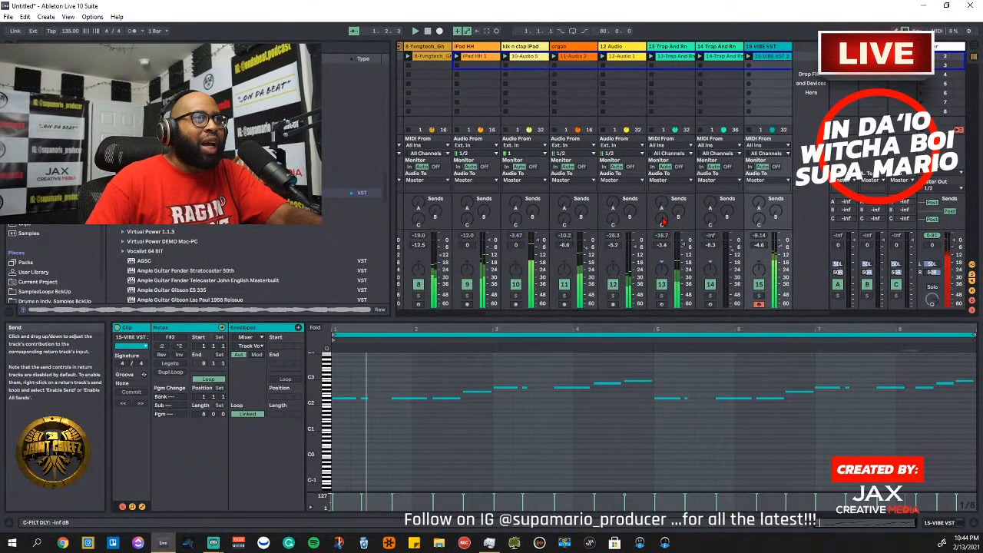
left_click_drag(787, 267, 786, 270)
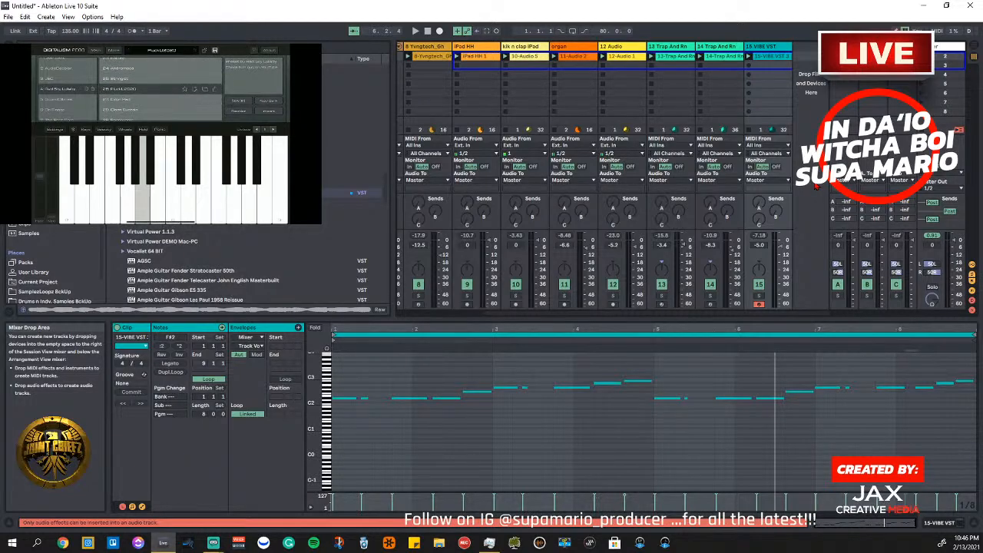
key("space")
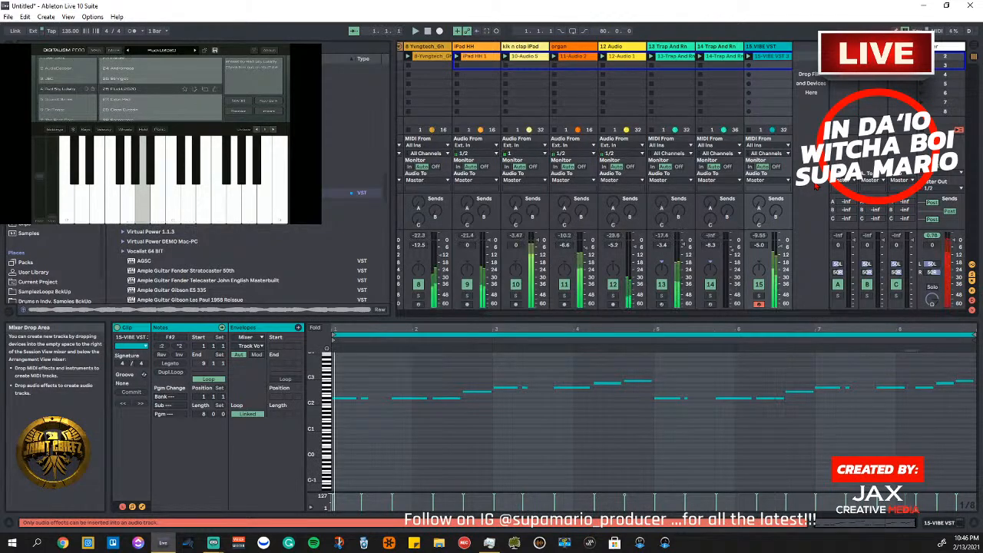
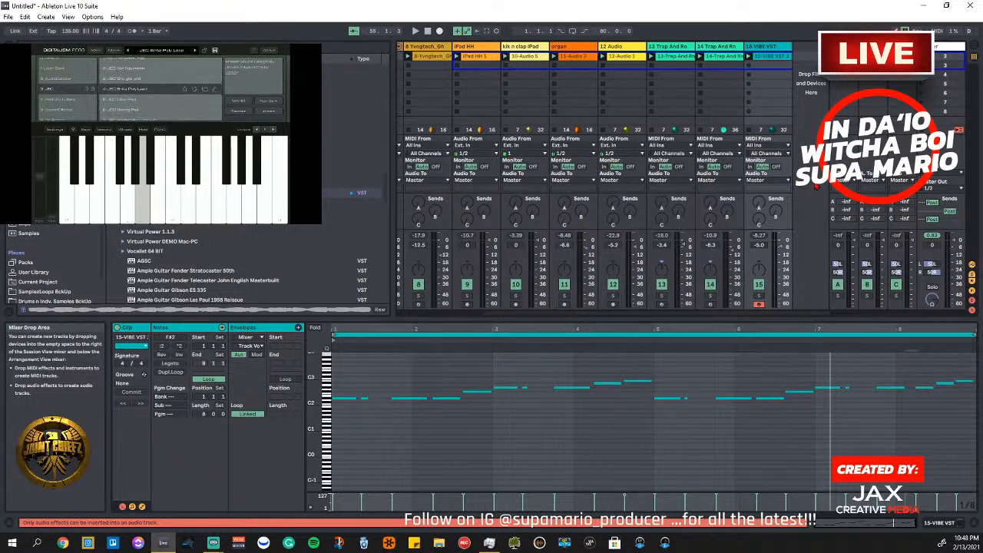
key("space")
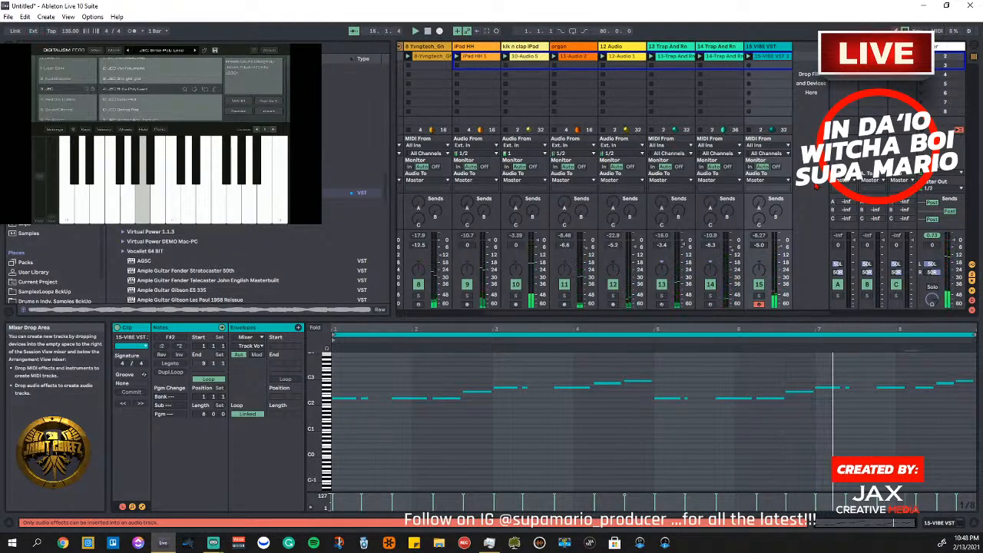
Insert a new audio track after the VIBE VST track, arm it, and record a nine-bar synth lead clip in the second scene
left_click(811, 112)
key("ctrl+t")
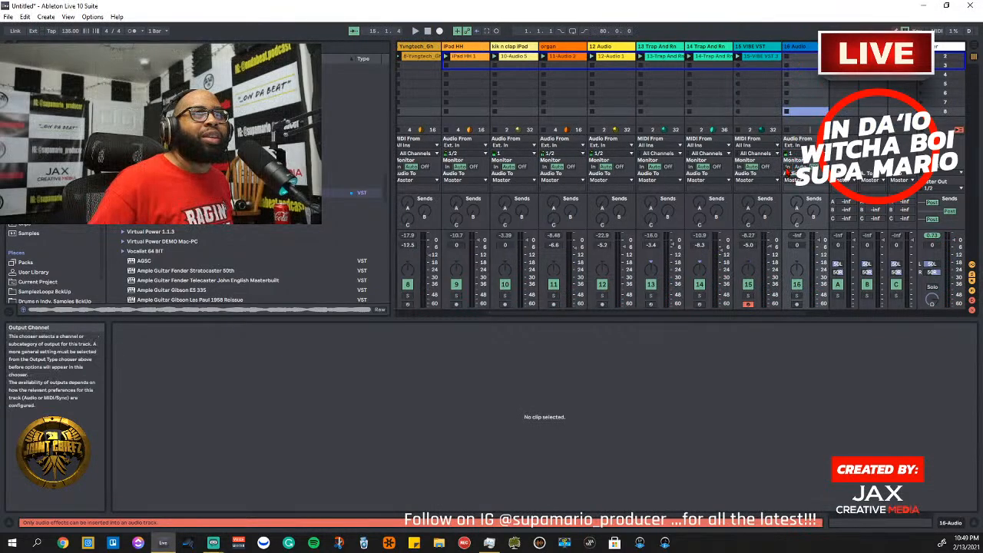
left_click(797, 304)
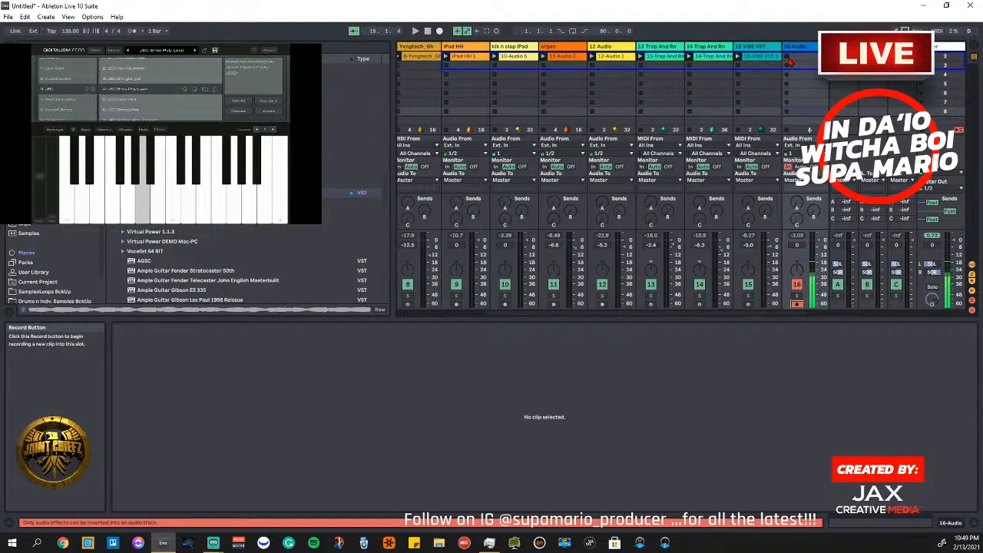
left_click(788, 58)
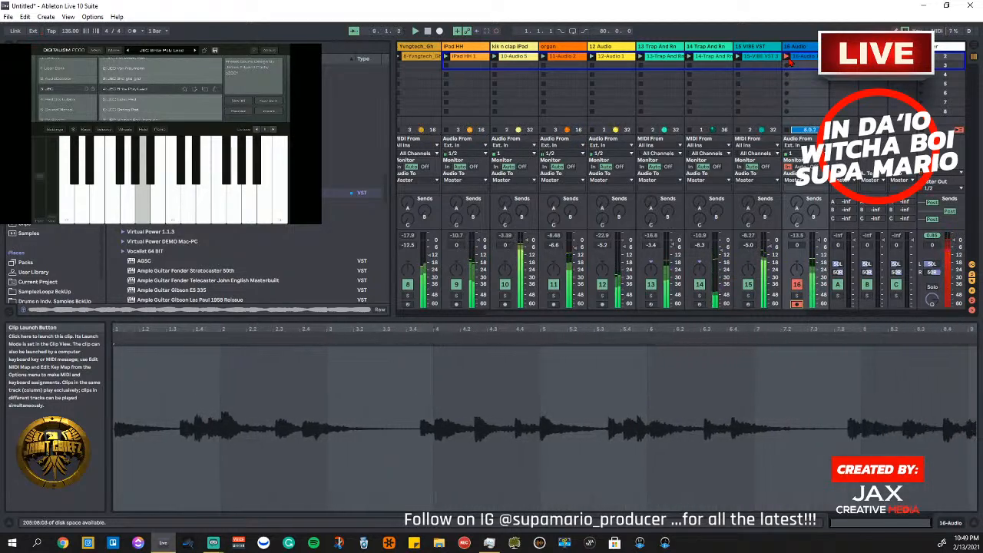
left_click(787, 59)
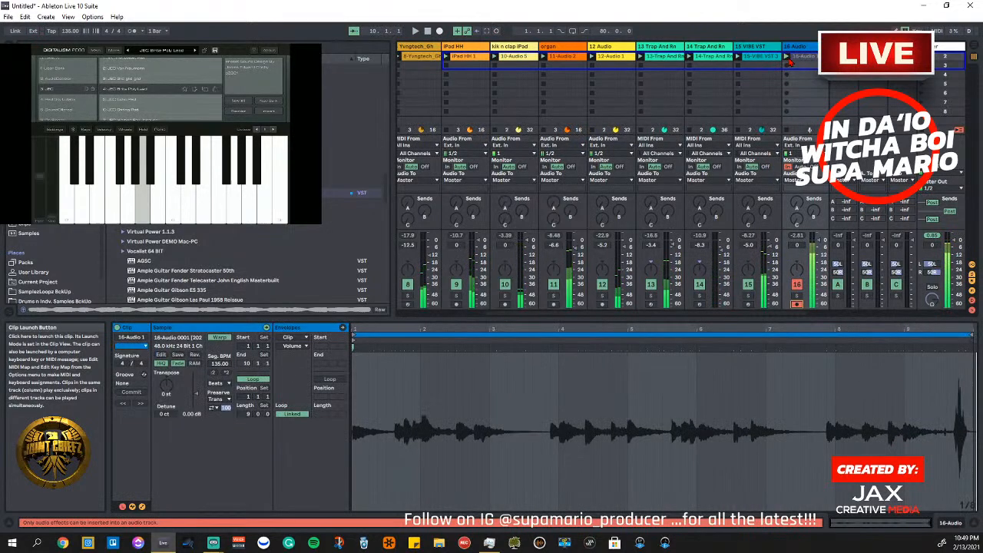
Inspect the clips on tracks 14, 13 and 12, and return to the synth lead track 16
key("Return")
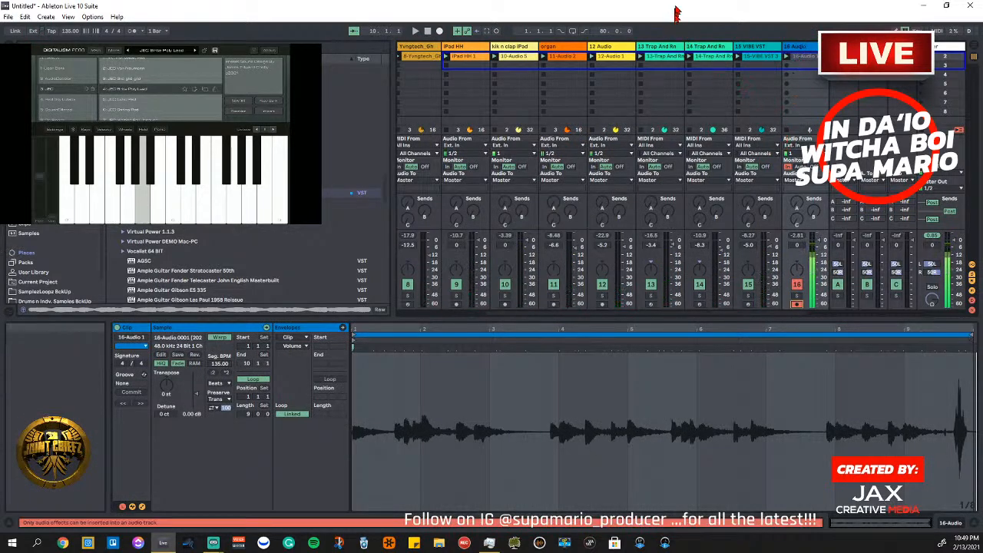
left_click(709, 60)
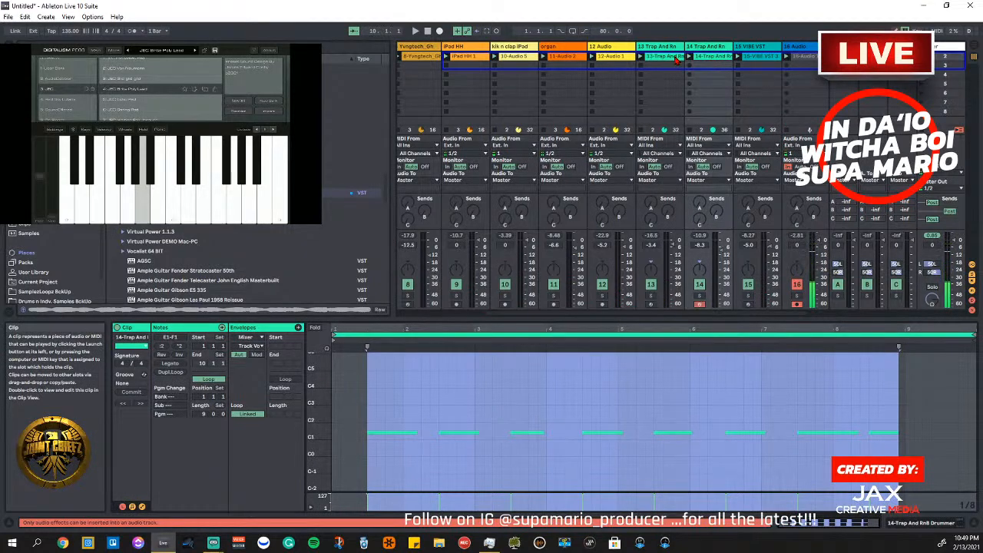
left_click(676, 60)
left_click(602, 60)
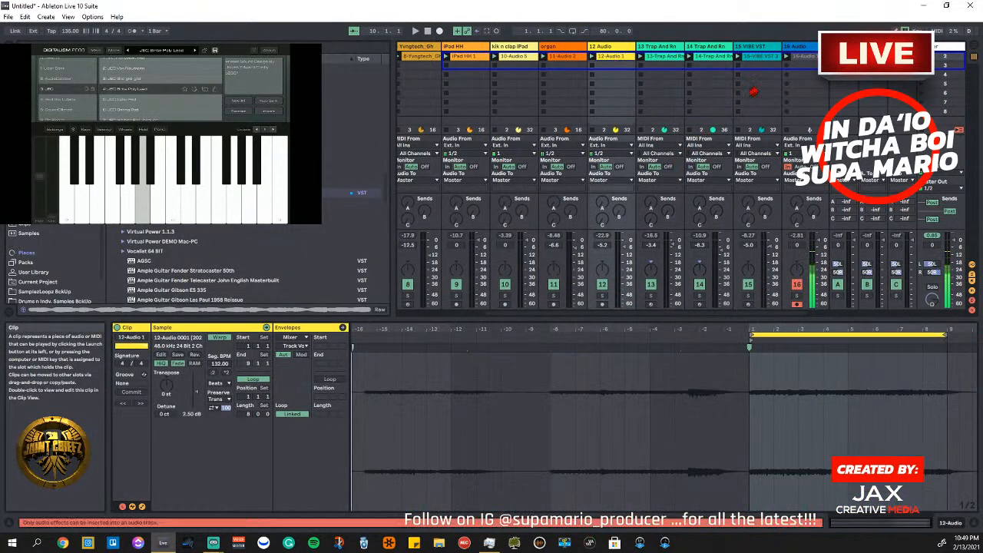
left_click(804, 57)
double_click(804, 48)
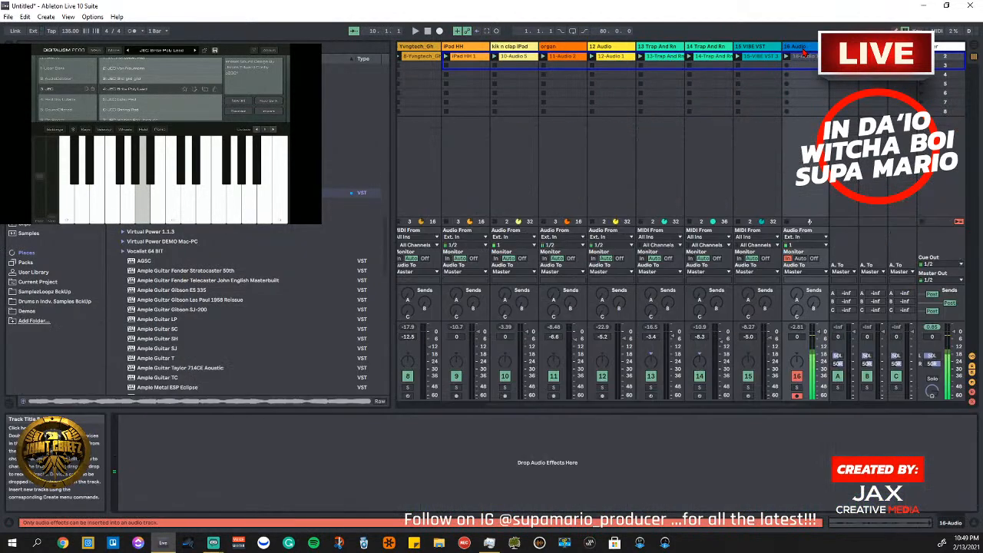
Delete the recorded synth lead clip from track 16, and set the track to Auto monitoring with input channels 1/2
left_click(801, 259)
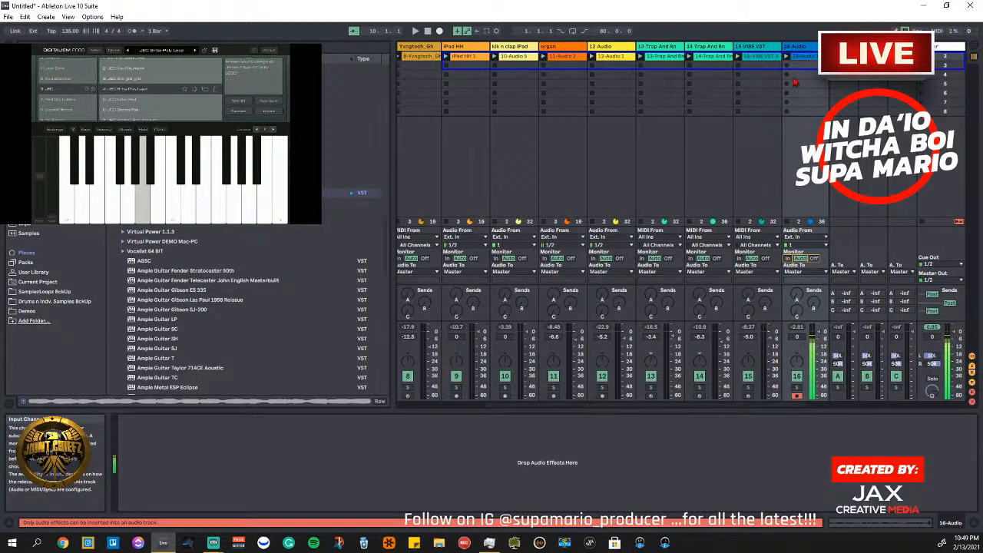
right_click(811, 47)
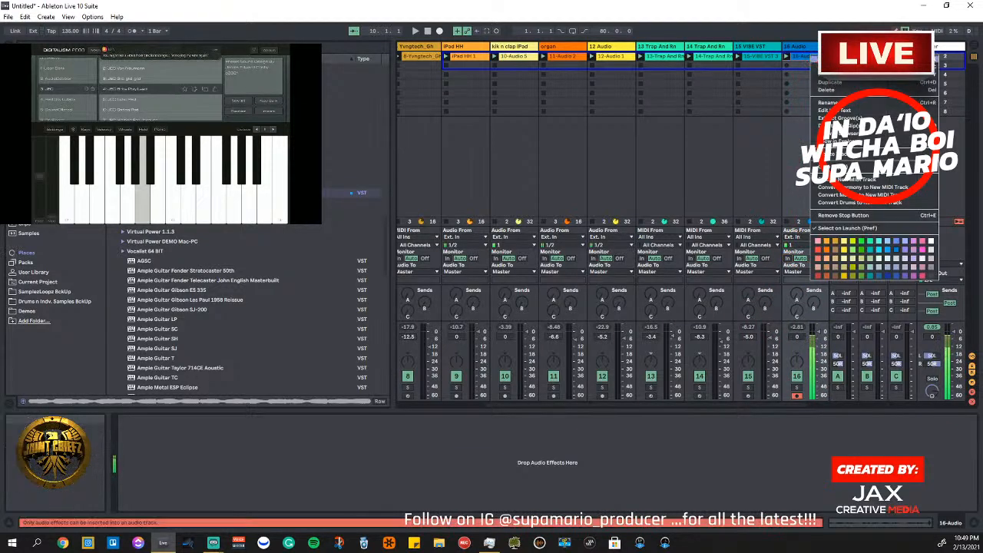
left_click(827, 90)
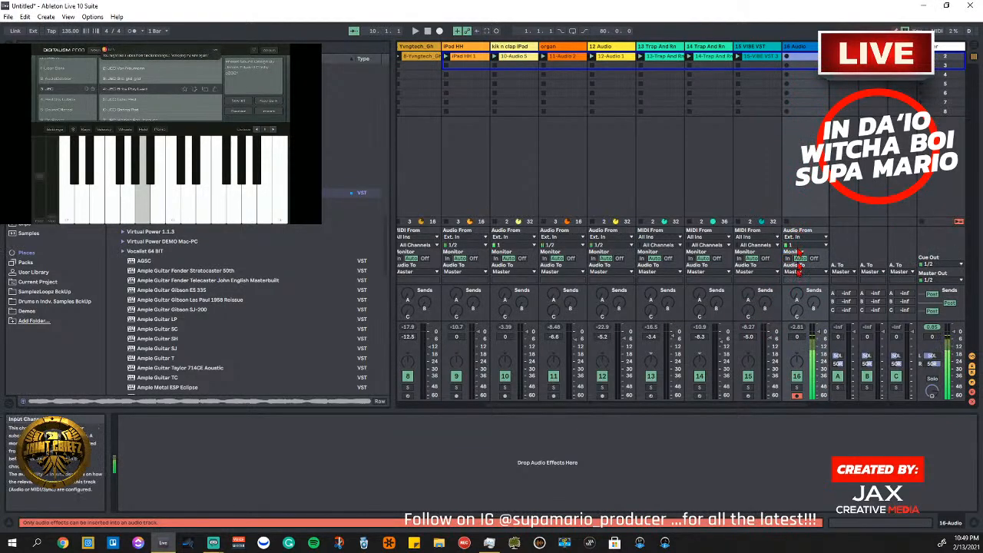
left_click(812, 246)
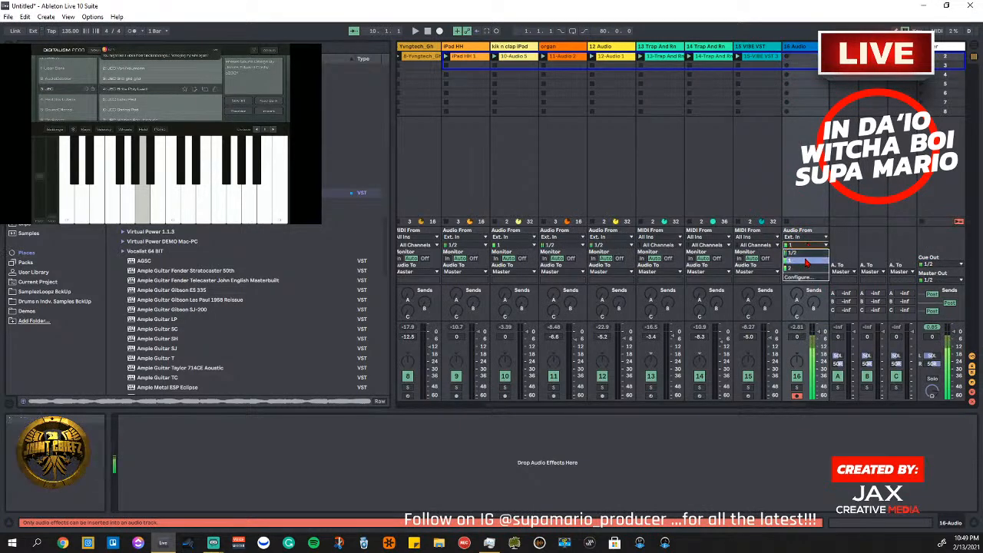
left_click(805, 253)
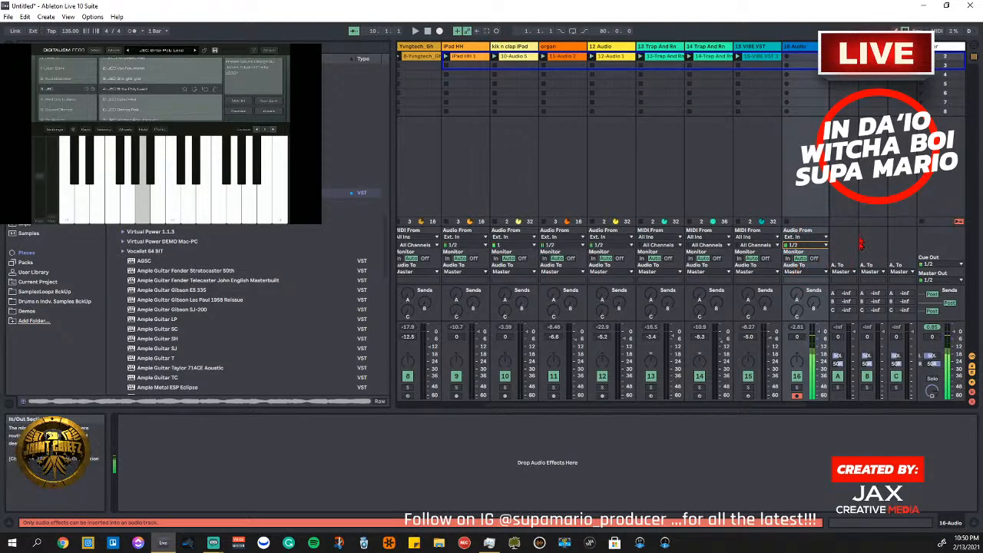
left_click(787, 58)
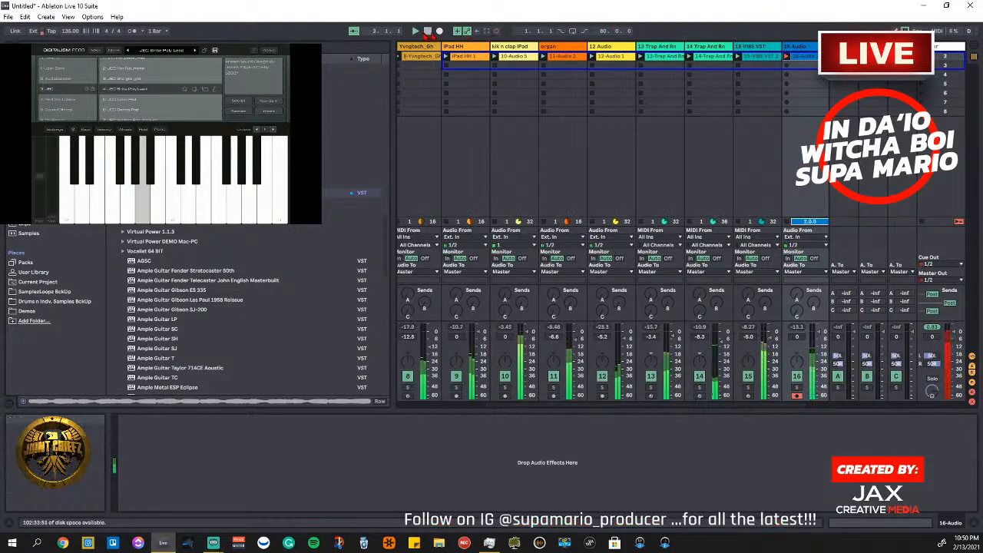
left_click(427, 32)
key("Return")
right_click(804, 56)
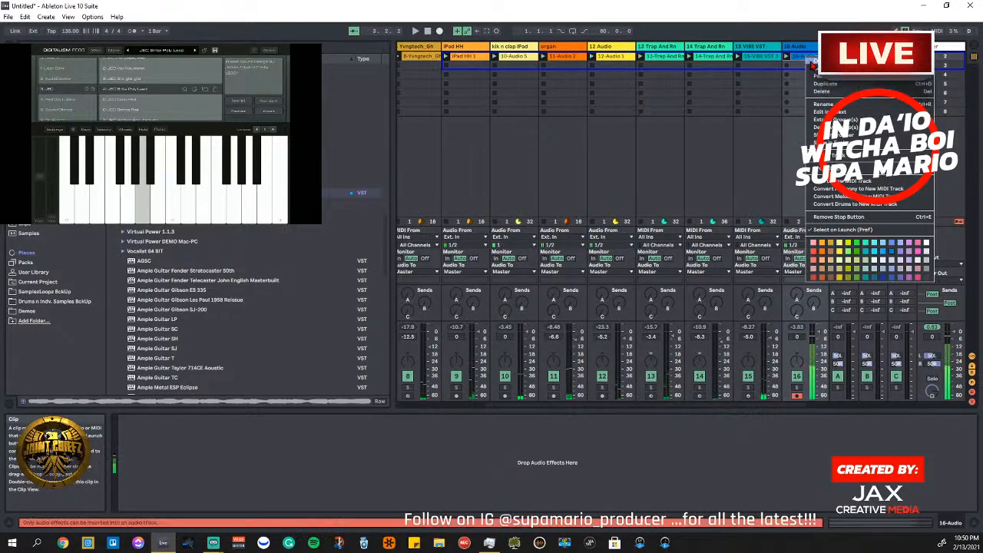
left_click(814, 65)
left_click(786, 59)
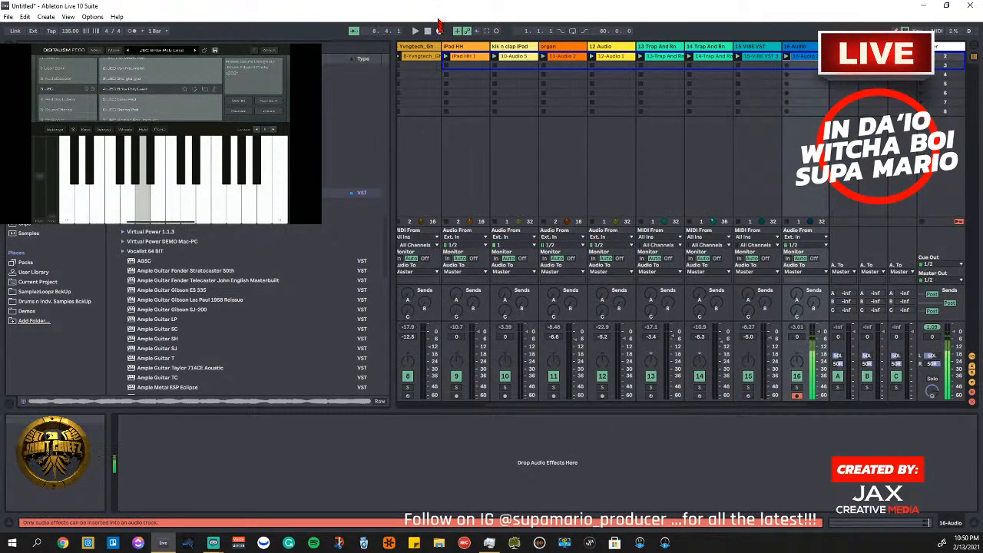
right_click(795, 57)
left_click(799, 66)
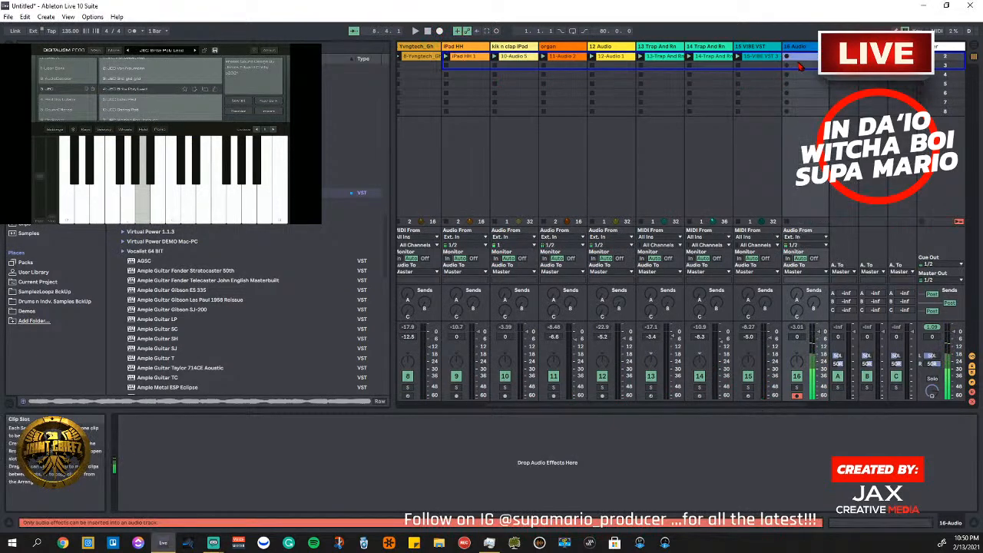
Record a nine-bar stereo synth lead clip in the second scene of track 16, and disarm the track
left_click(787, 60)
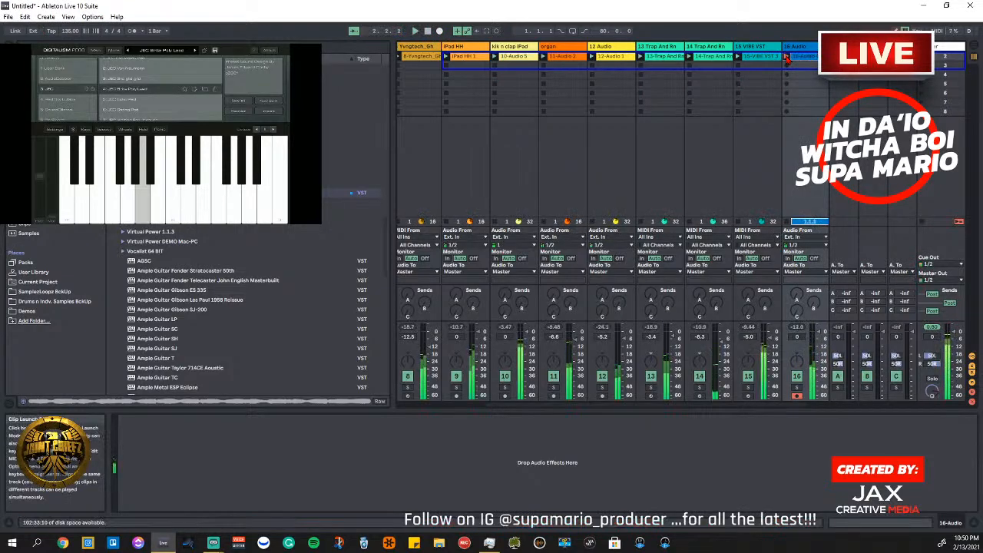
key("Return")
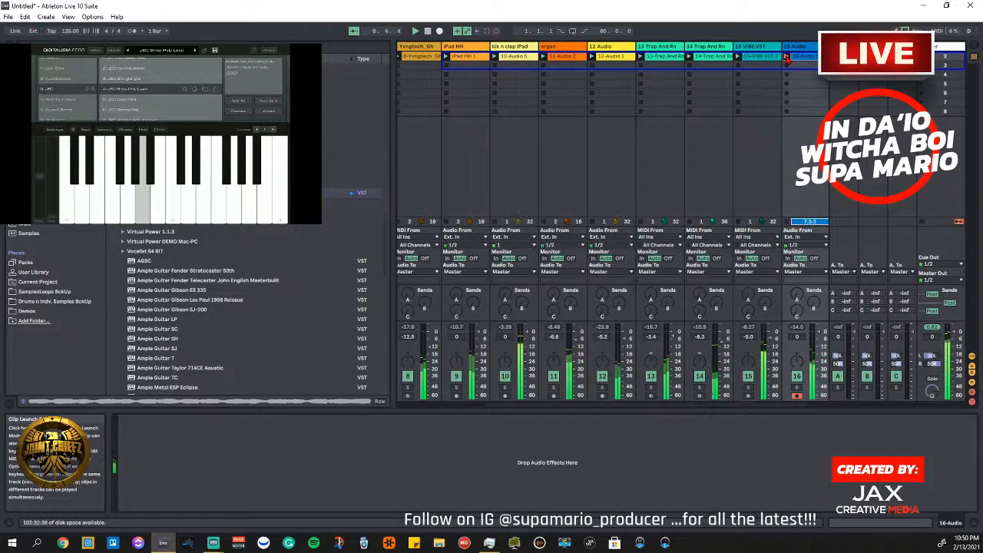
key("space")
double_click(805, 56)
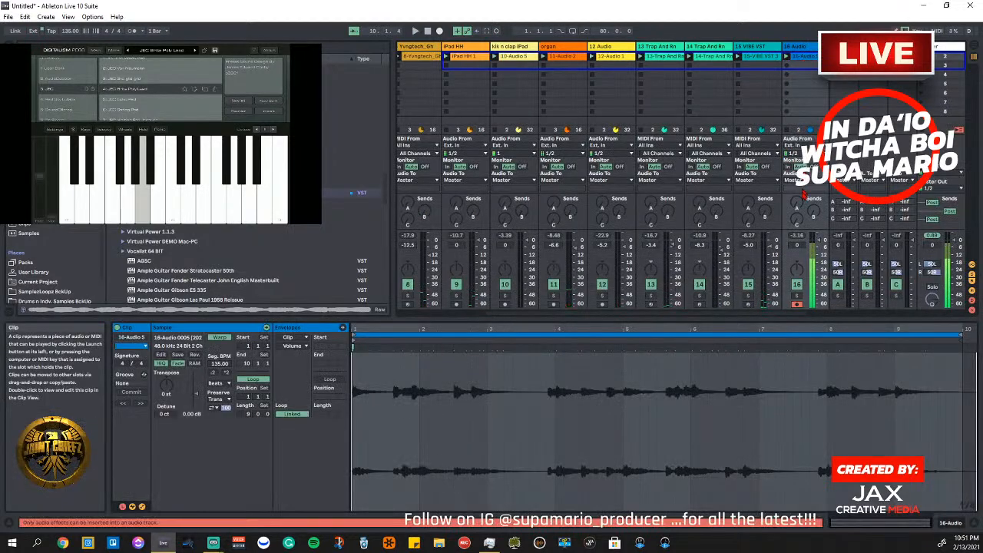
left_click(797, 305)
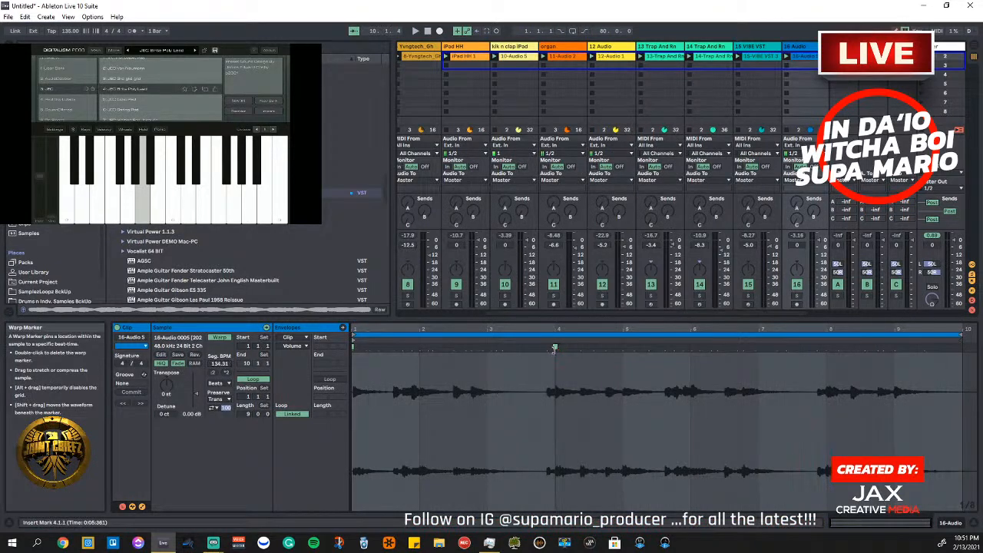
Add warp markers at 4.1.1, 6.1.1, 8.1.1 and 2.4.1 in the synth lead clip, and shorten its loop to eight bars
double_click(555, 348)
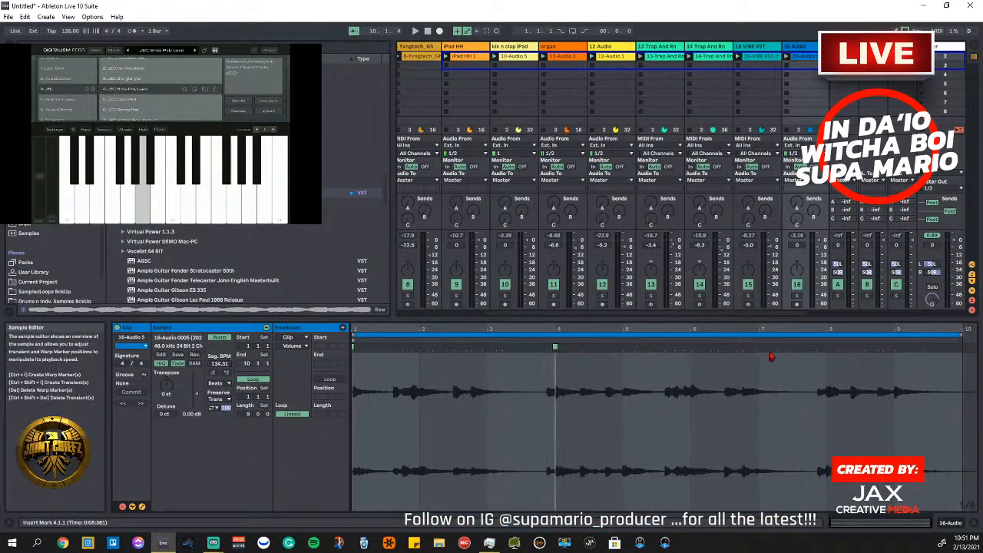
double_click(690, 348)
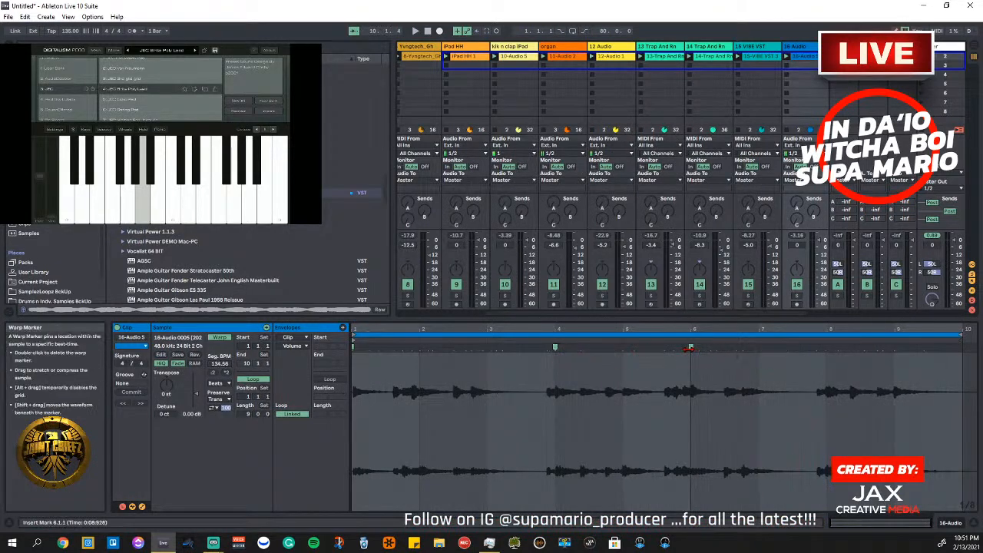
double_click(826, 348)
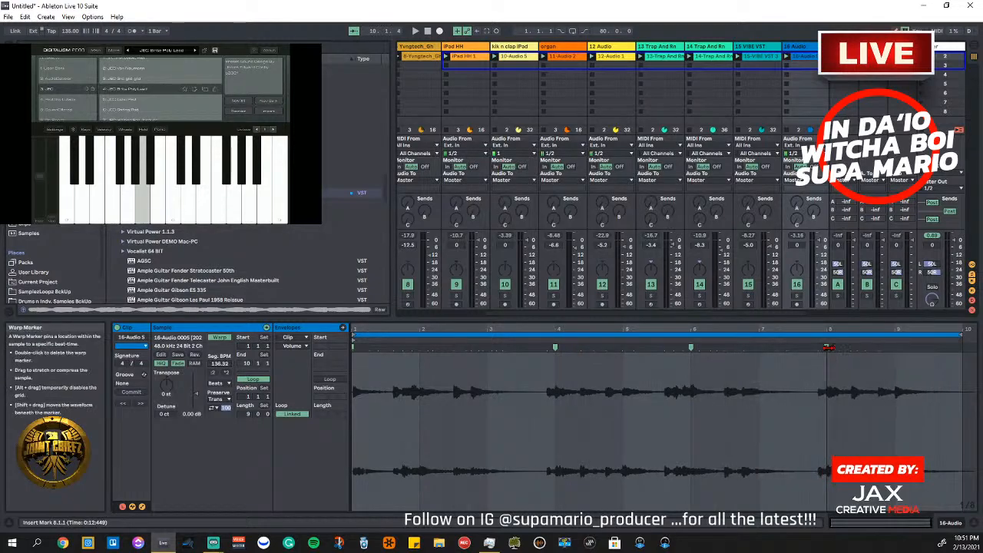
left_click_drag(961, 335, 895, 335)
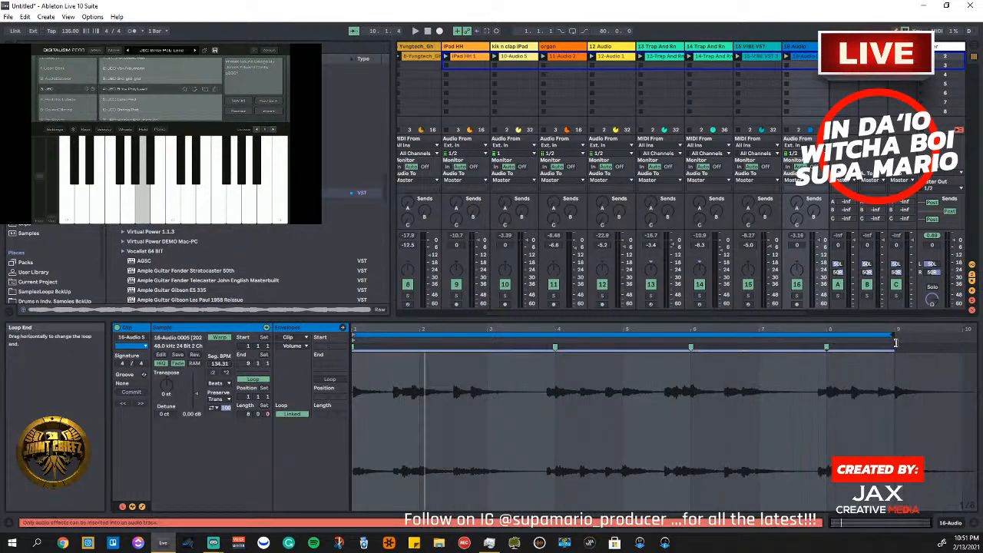
key("Return")
double_click(467, 347)
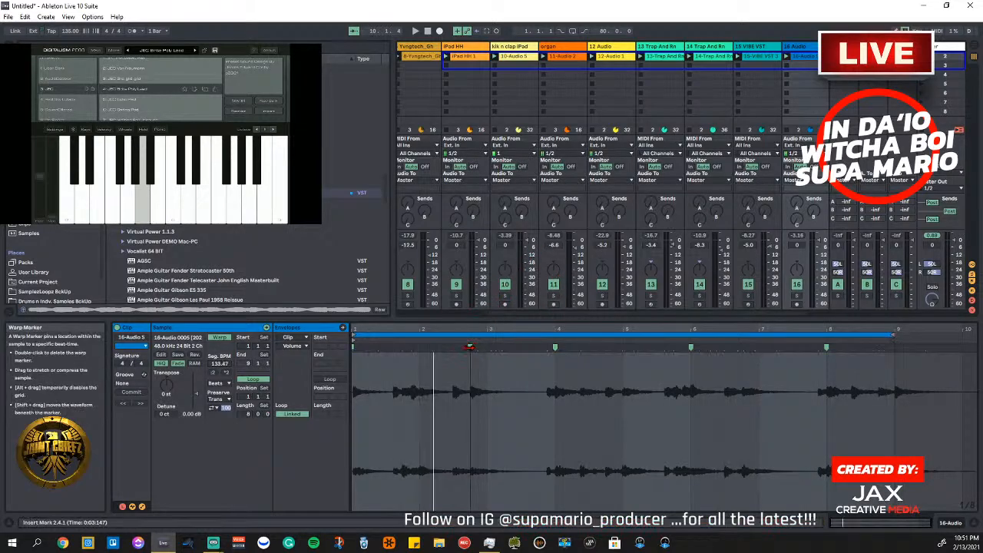
Play the synth lead with the beat, and warp its first transient back onto the clip start at 1.1.1
key("space")
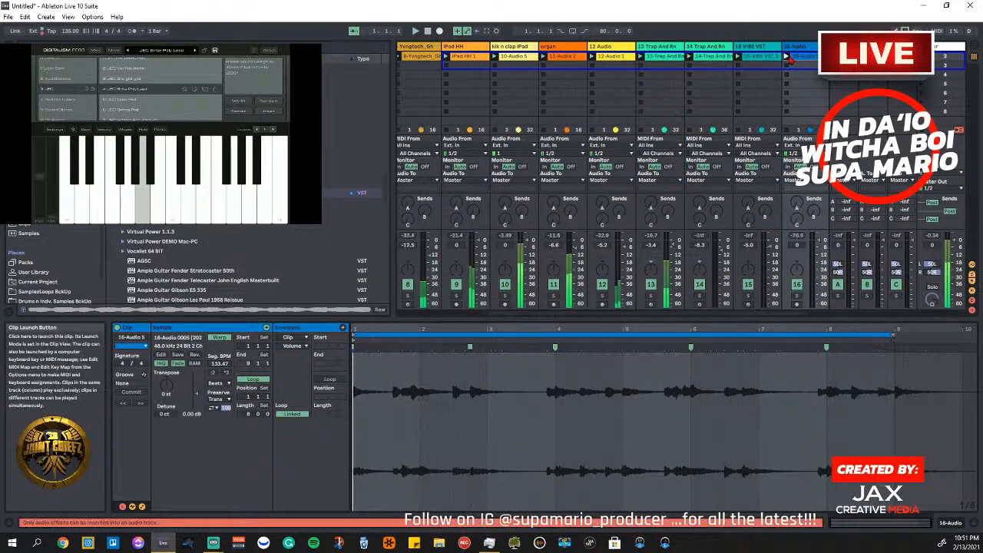
mouse_move(403, 329)
left_mouse_down()
mouse_move(401, 384)
mouse_move(524, 384)
left_mouse_up()
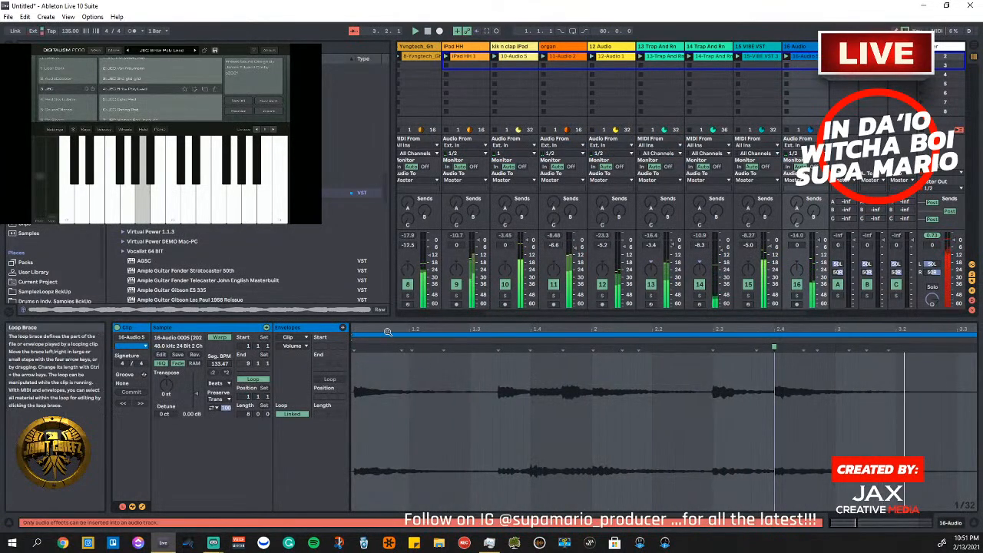
left_click(428, 32)
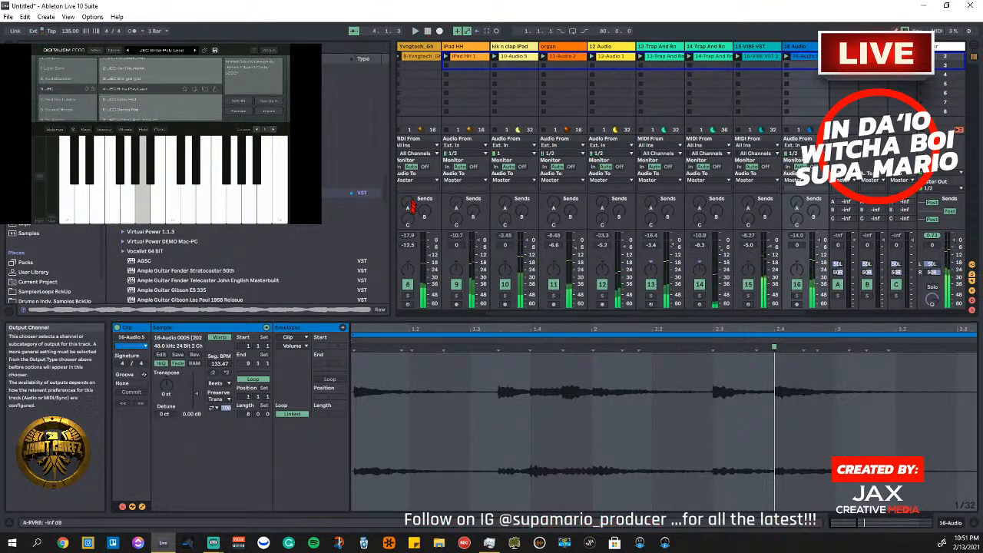
left_click_drag(430, 328, 434, 338)
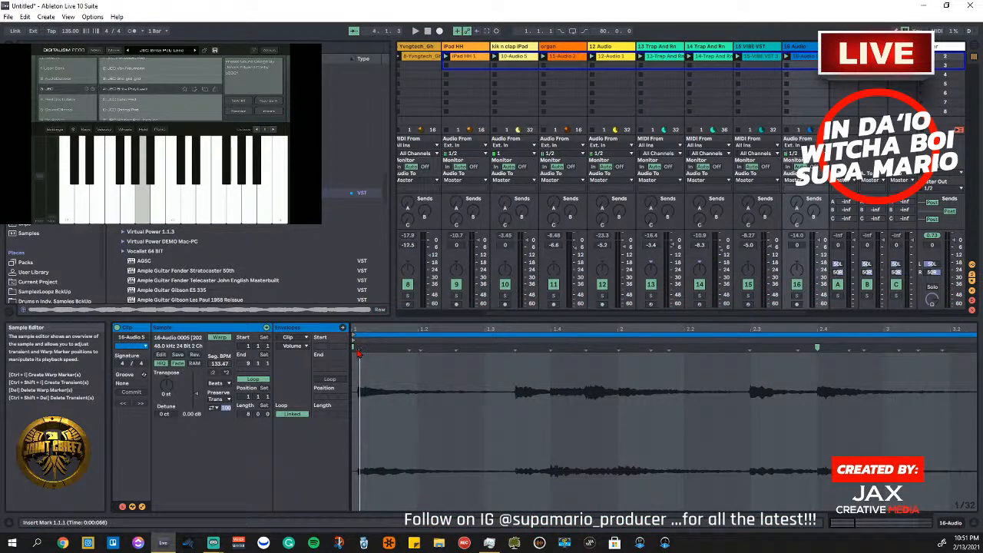
scroll(360, 353, "up", 5)
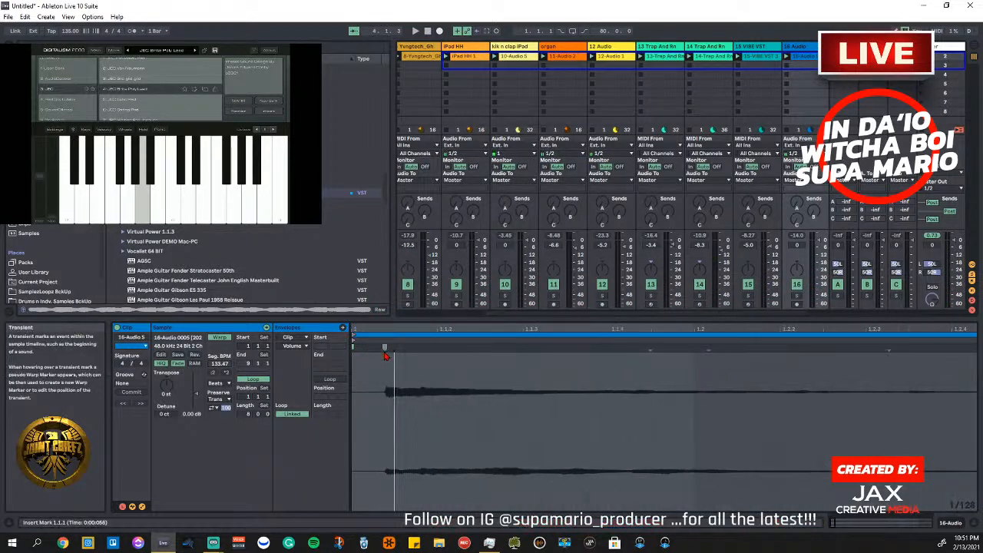
left_click_drag(386, 356, 350, 354)
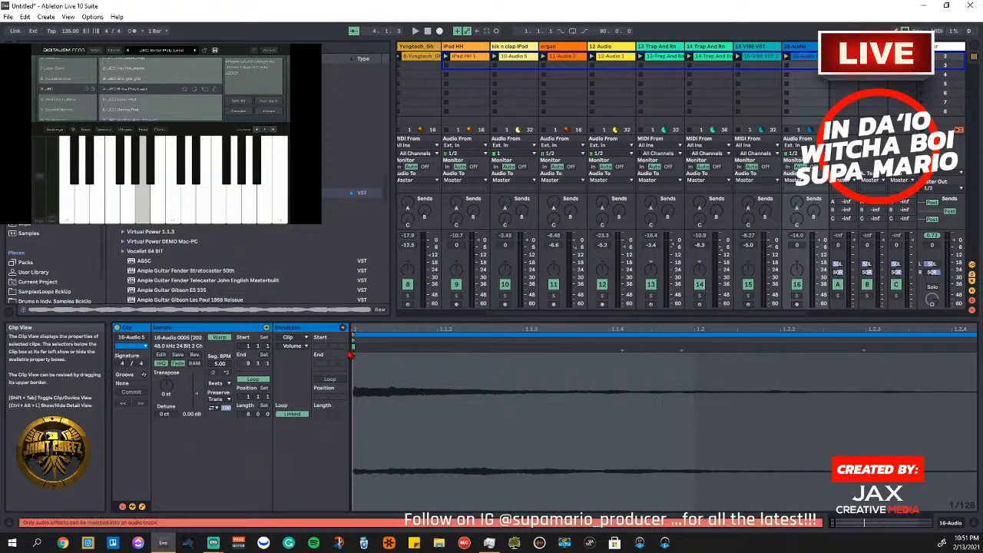
scroll(460, 345, "down", 10)
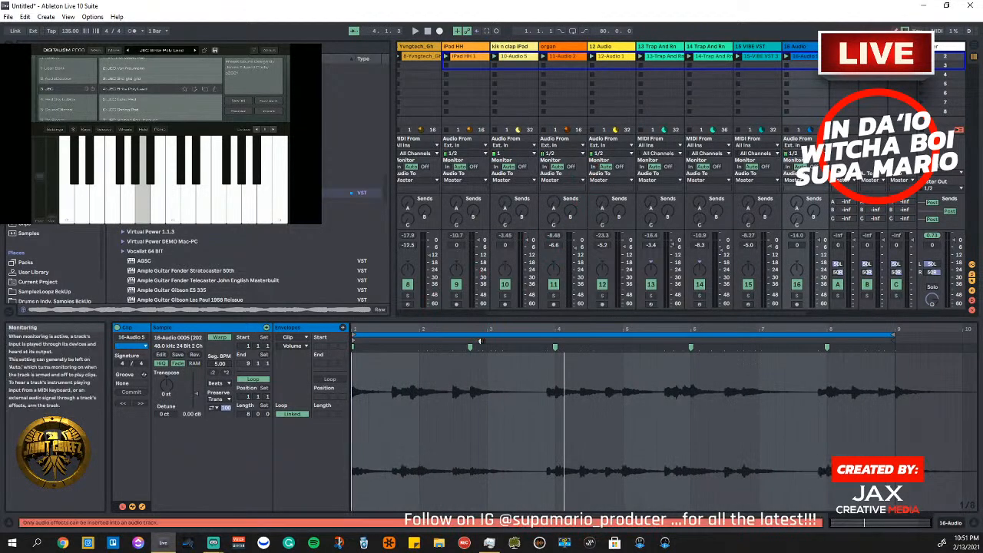
Replay the synth lead clip, and add warp markers at 2.3.1 and the start of bar 2
left_click(788, 56)
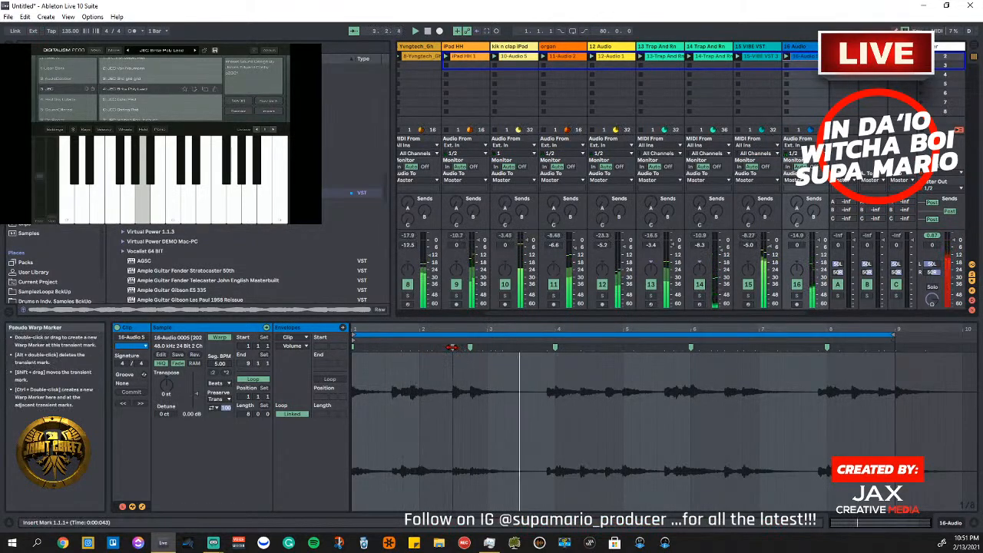
double_click(453, 347)
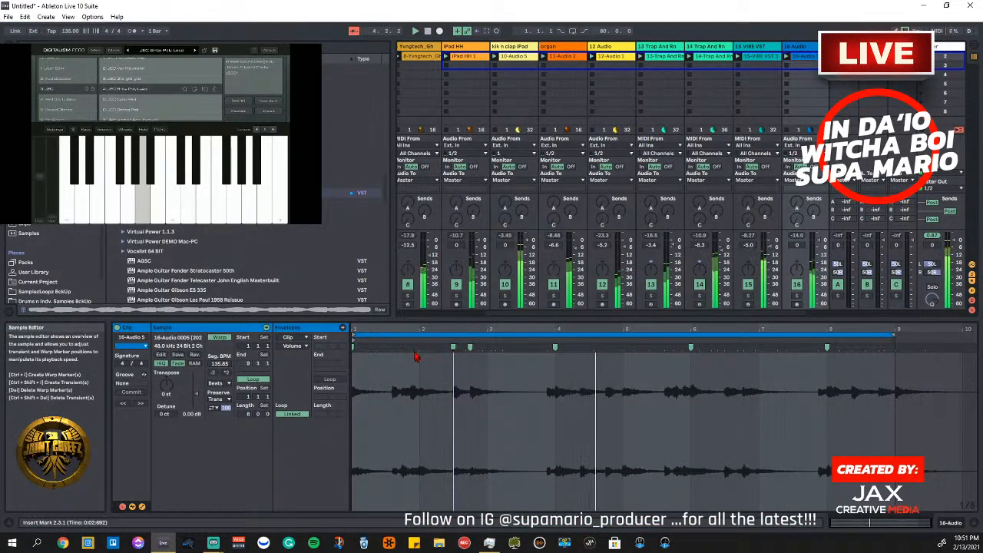
left_click(422, 354)
double_click(421, 354)
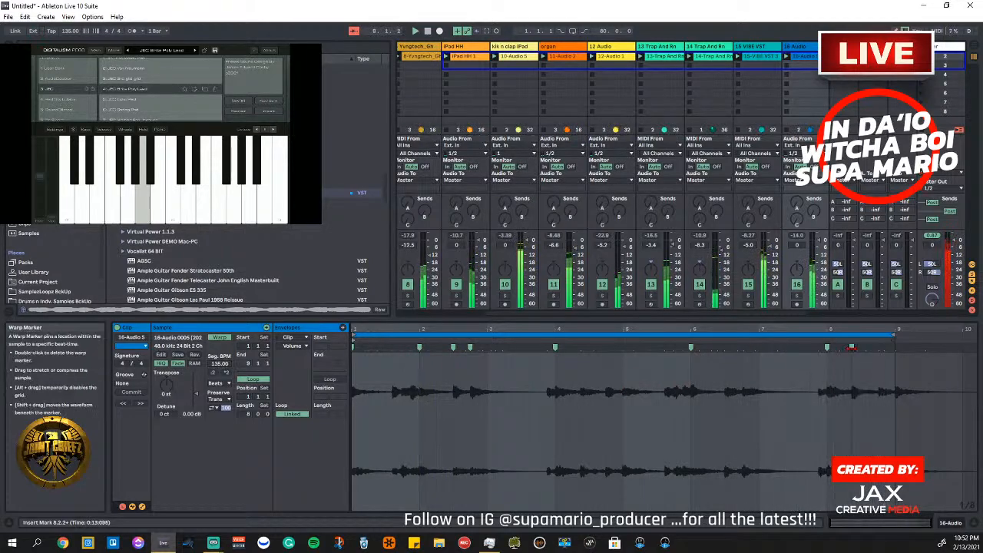
Warp late-phrase transients onto 8.2.3 and 6.4.1, and add a warp marker at the start of bar 5
left_click_drag(851, 348, 853, 348)
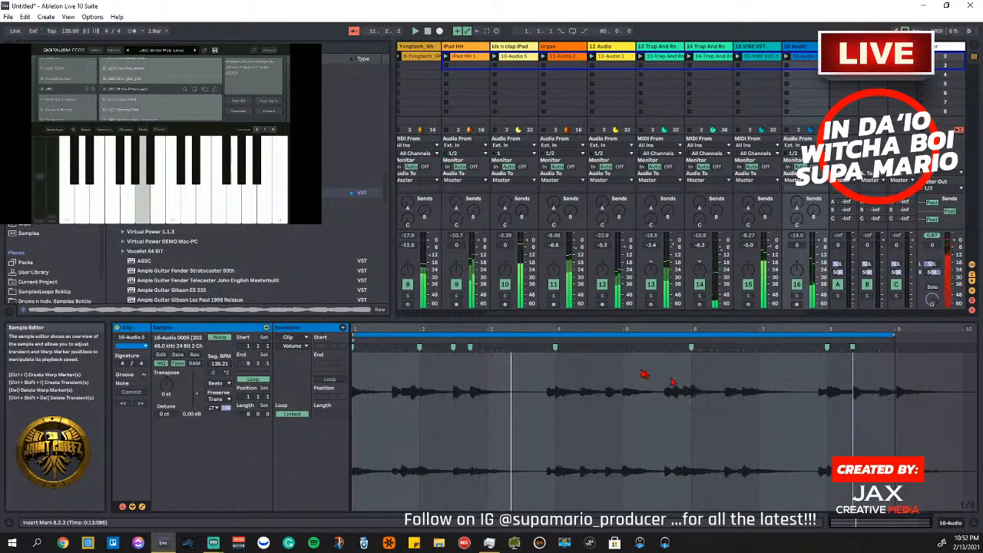
double_click(623, 347)
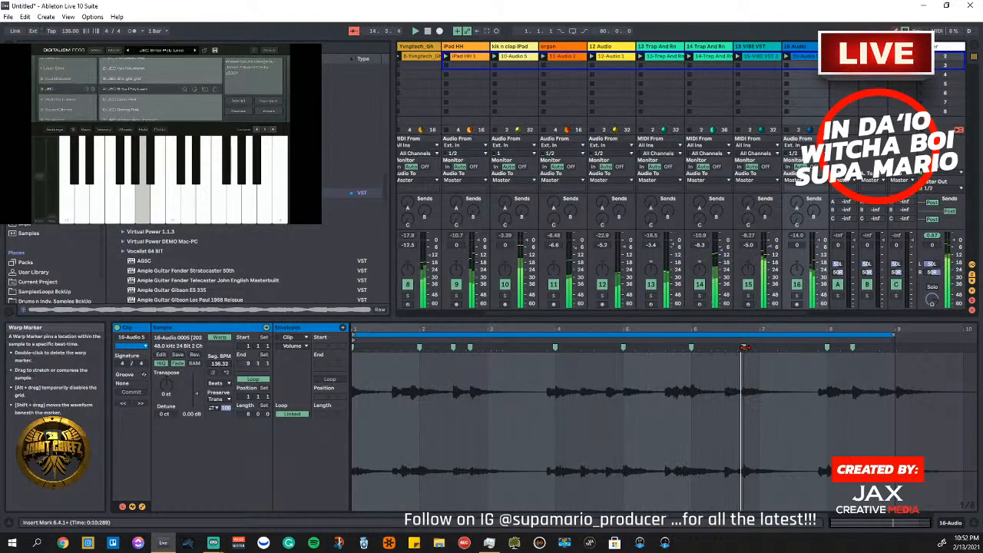
left_click_drag(745, 347, 741, 347)
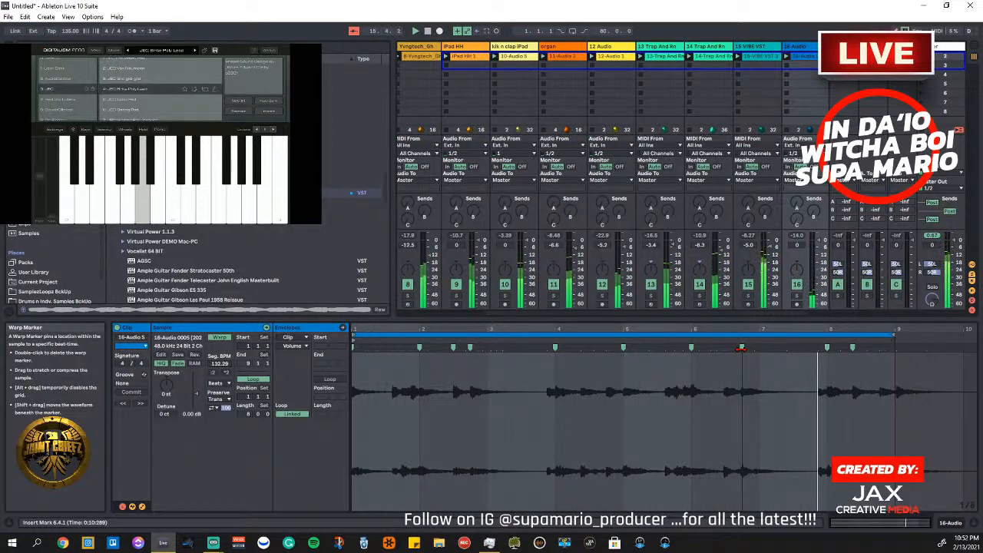
Remove the synth lead clip's warp marker at 6.4.1 and add one at 8.4.1
double_click(741, 348)
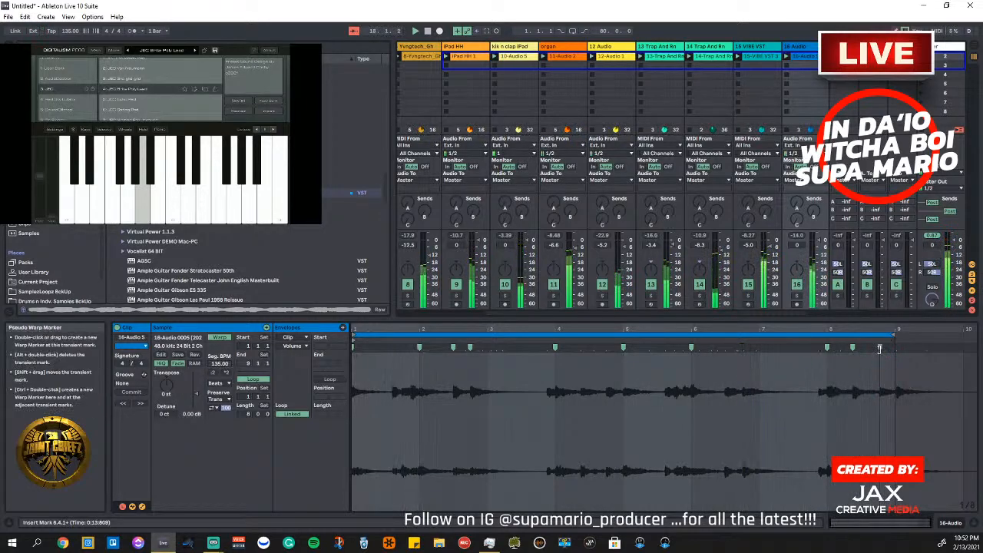
left_click_drag(879, 348, 878, 347)
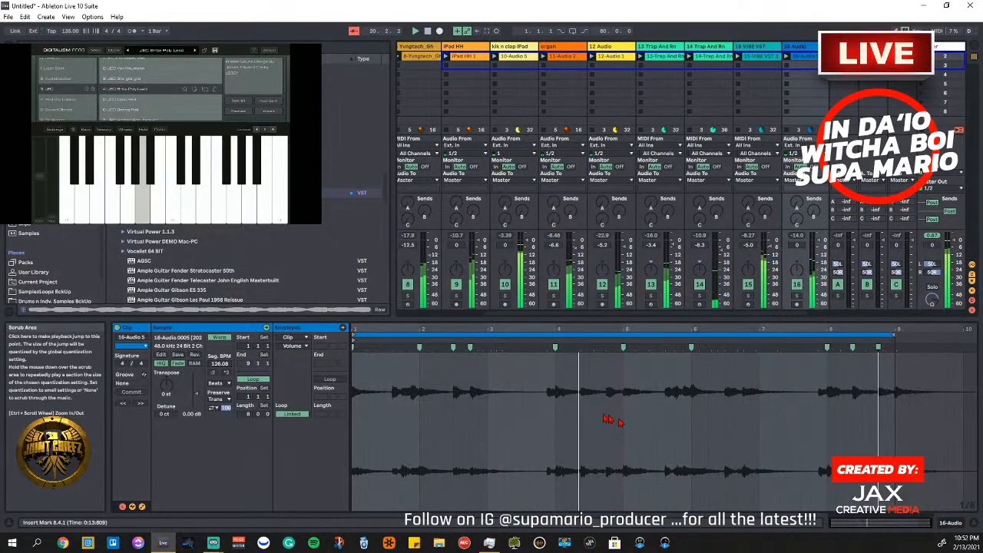
Set the 16 Audio track volume to -5.0 dB while the beat plays, and stop playback
left_click(823, 245)
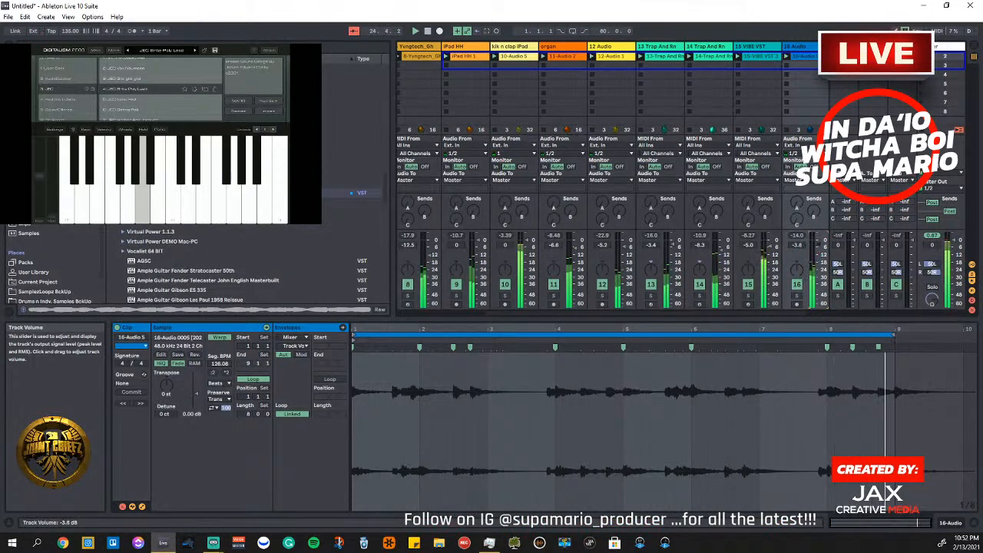
left_click_drag(823, 245, 822, 246)
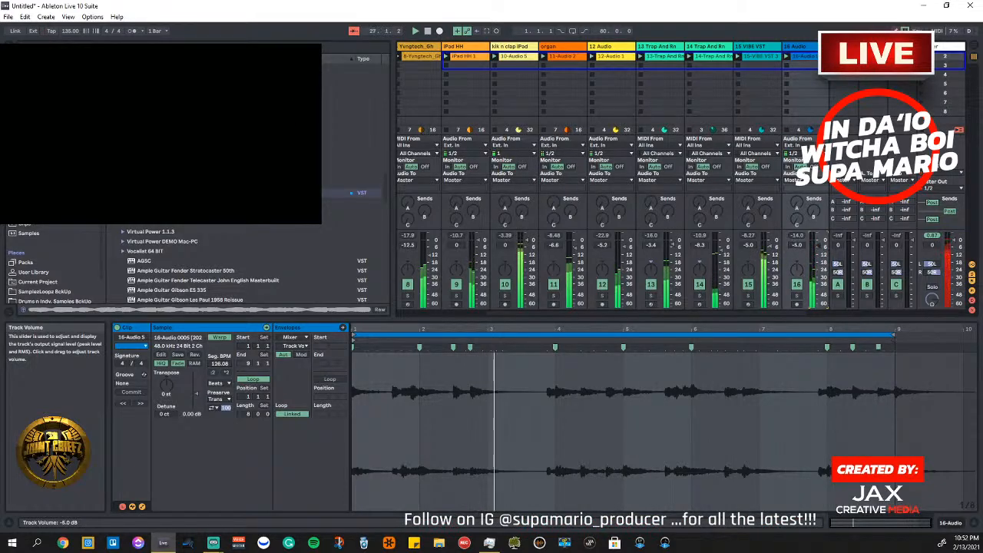
left_click_drag(819, 248, 820, 249)
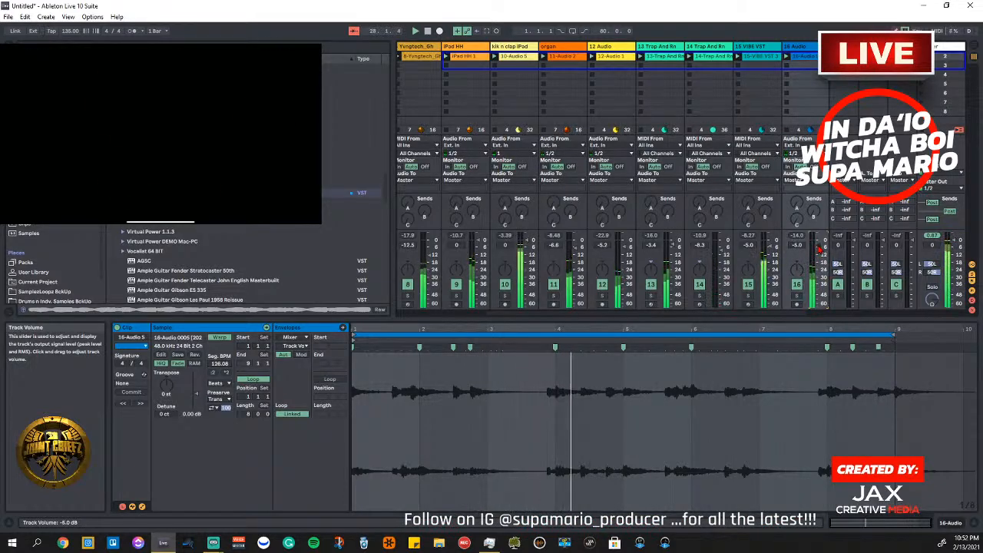
key("Return")
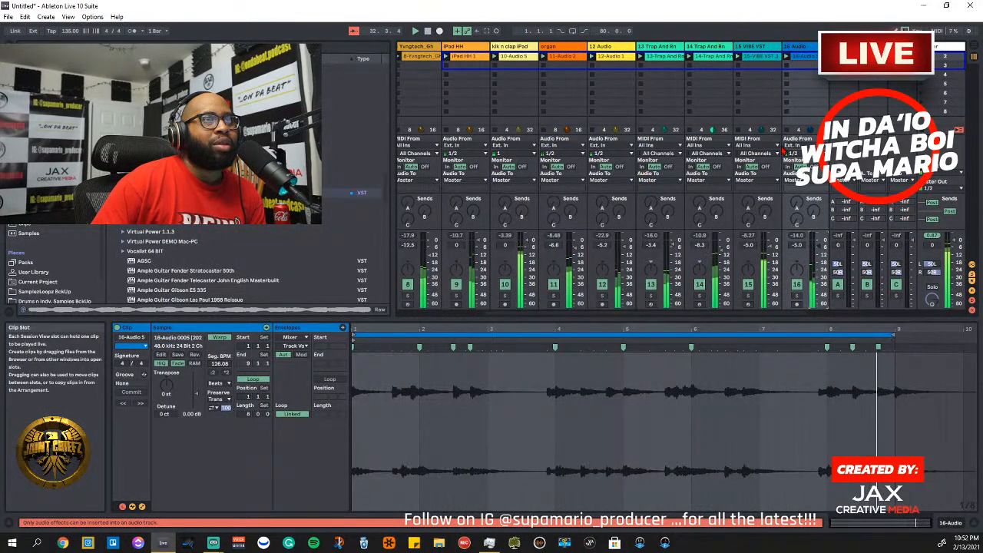
left_click(429, 30)
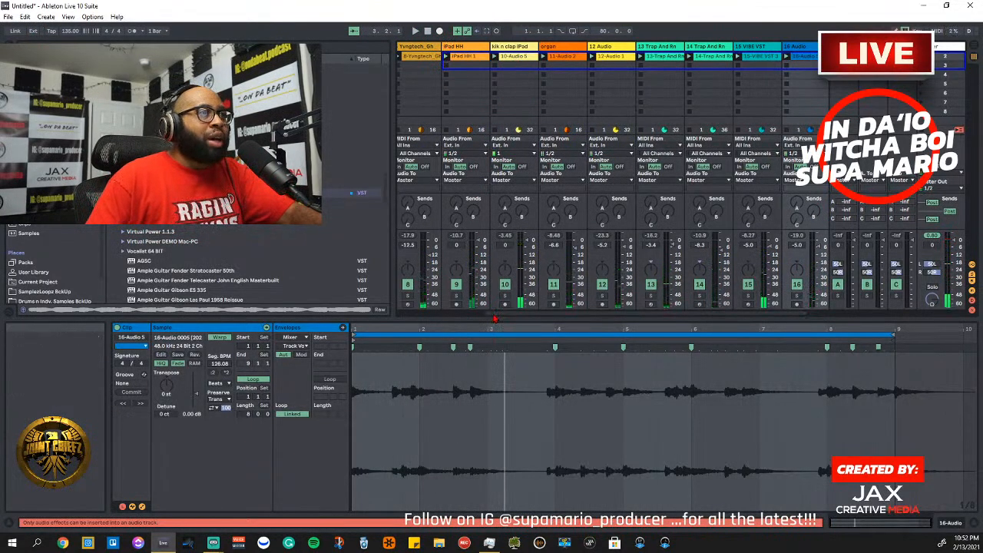
Duplicate the nine clips in scene 2, from 16 Audio back to 8 Yvngtech, into scene 3
left_click_drag(495, 315, 555, 296)
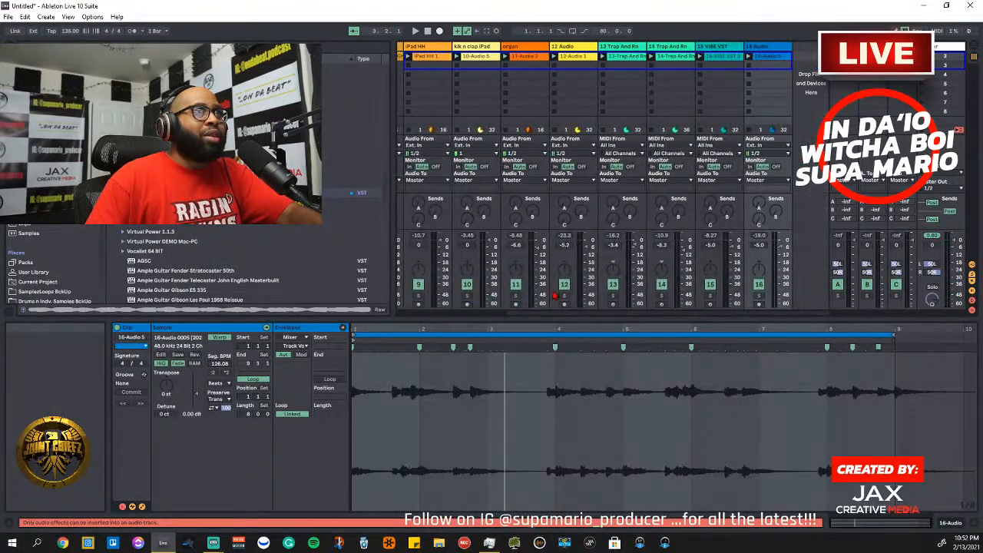
left_click(781, 59, "shift")
key("shift+Left")
key("shift+Left")
key("shift+Left")
key("shift+Left")
key("shift+Left")
key("shift+Left")
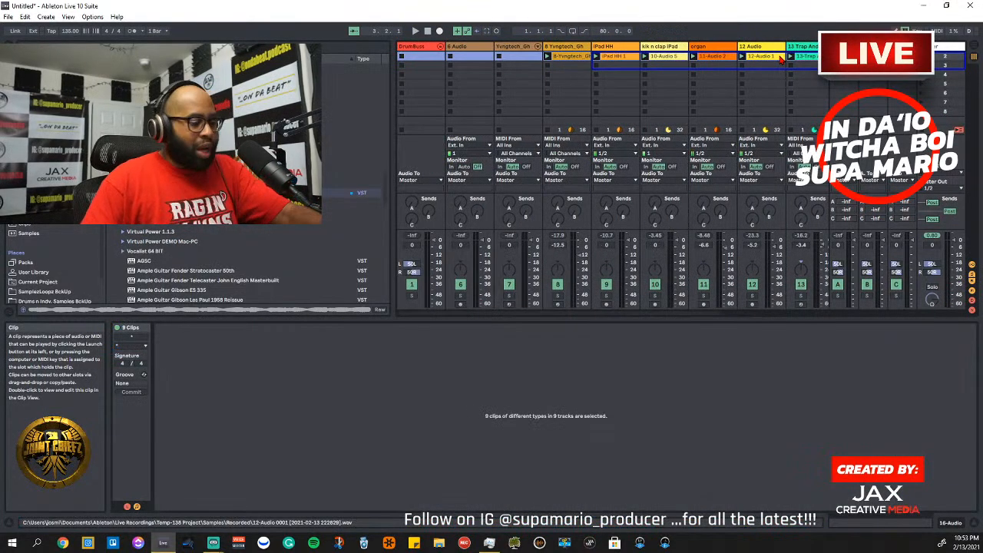
key("ctrl+d")
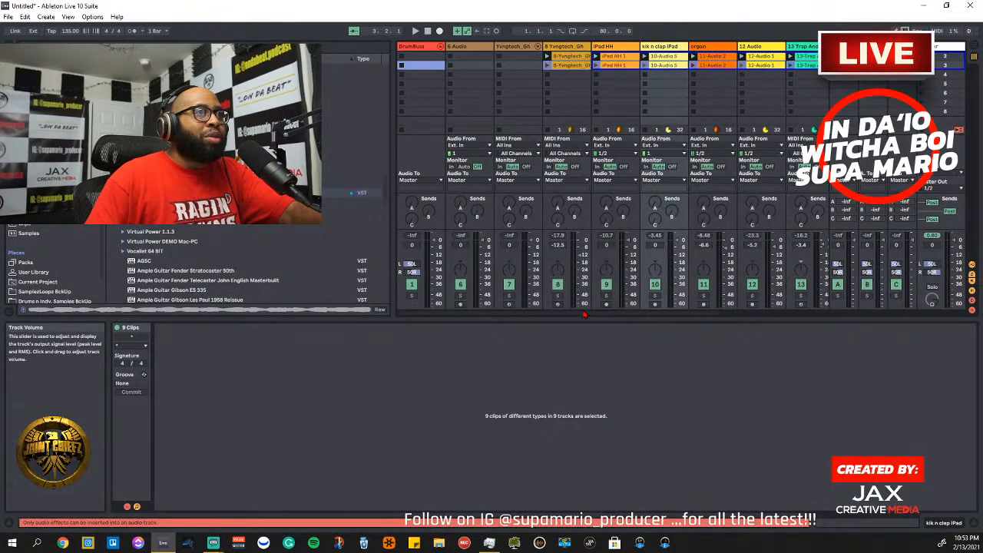
Delete the 16 Audio and organ clip copies from scene 3, soloing the organ track to check it
left_click_drag(604, 314, 695, 315)
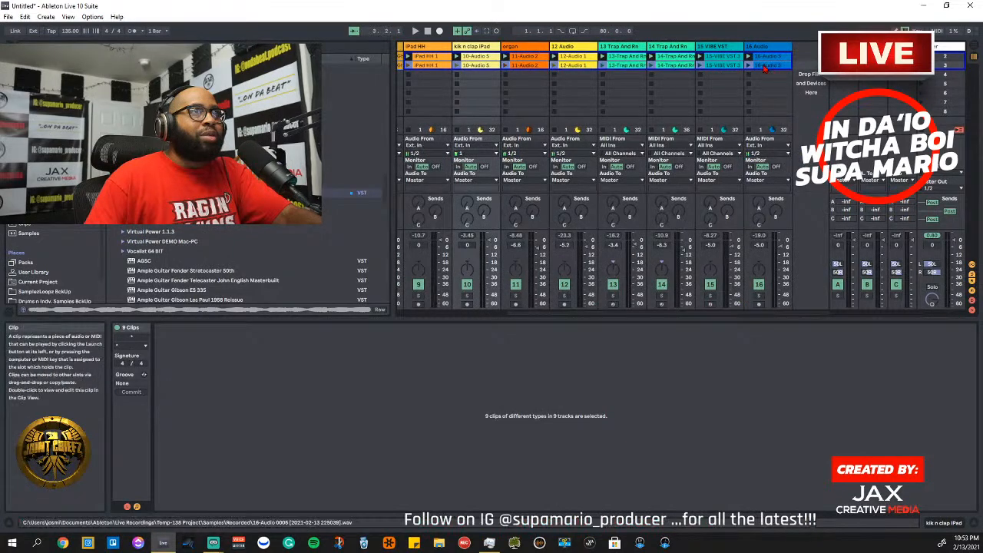
left_click(764, 66)
key("Delete")
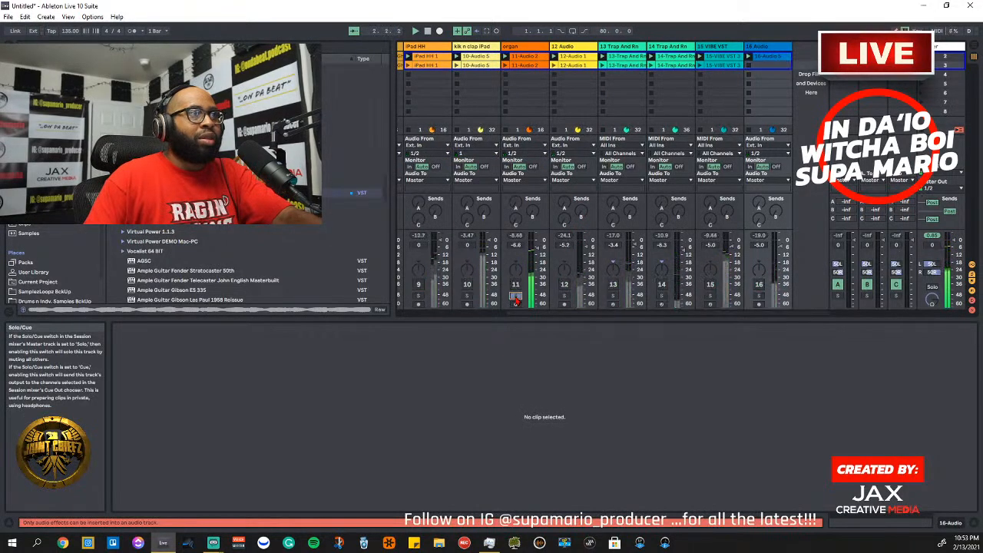
left_click(515, 296)
left_click(541, 65)
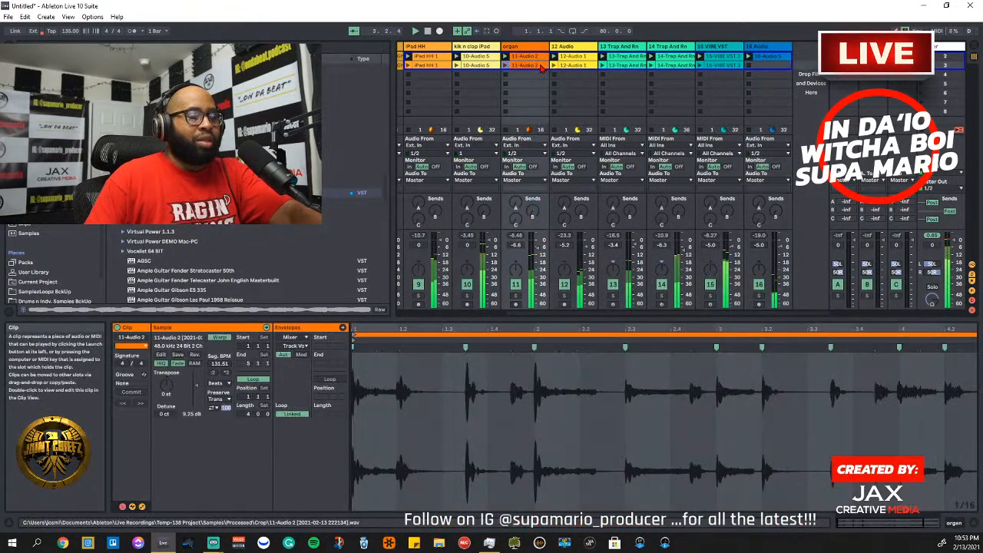
key("Delete")
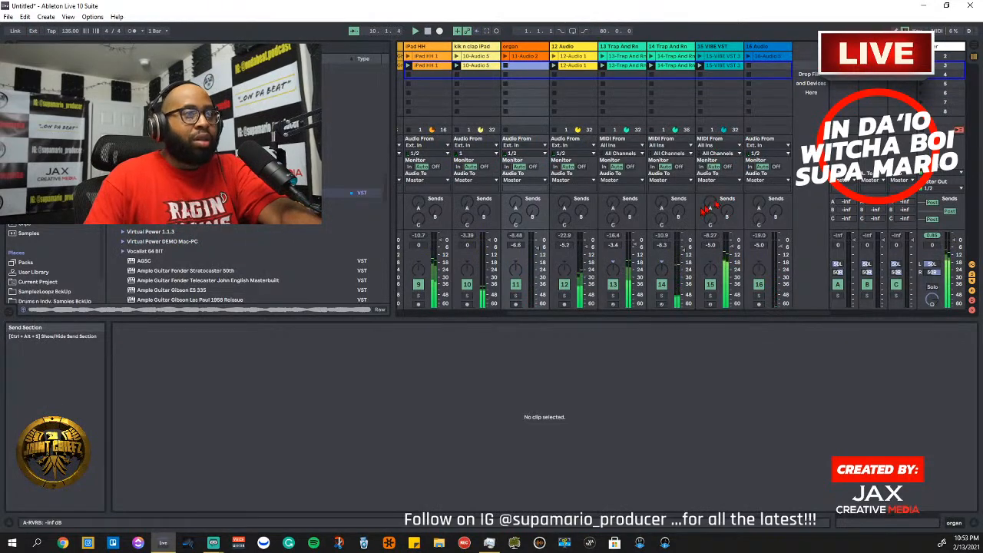
Solo the VIBE VST and 12 Audio tracks to check them, and delete the 12 Audio clip from scene 3
left_click(710, 296)
left_click(711, 297)
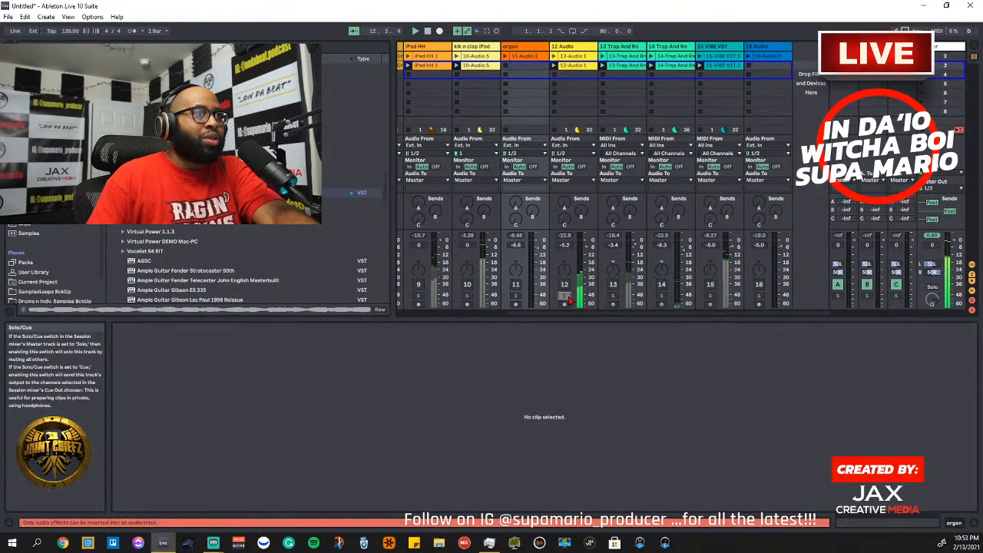
left_click(579, 68)
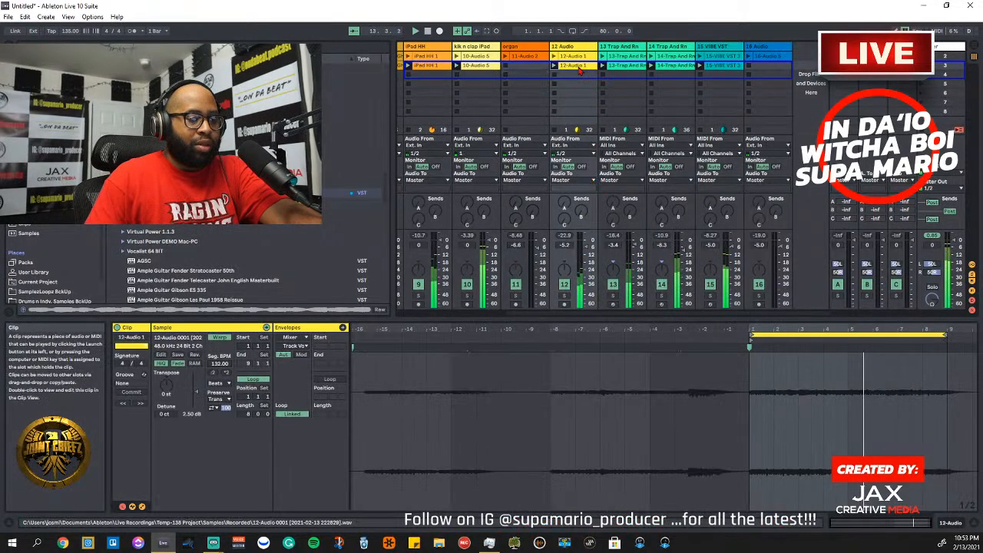
key("Delete")
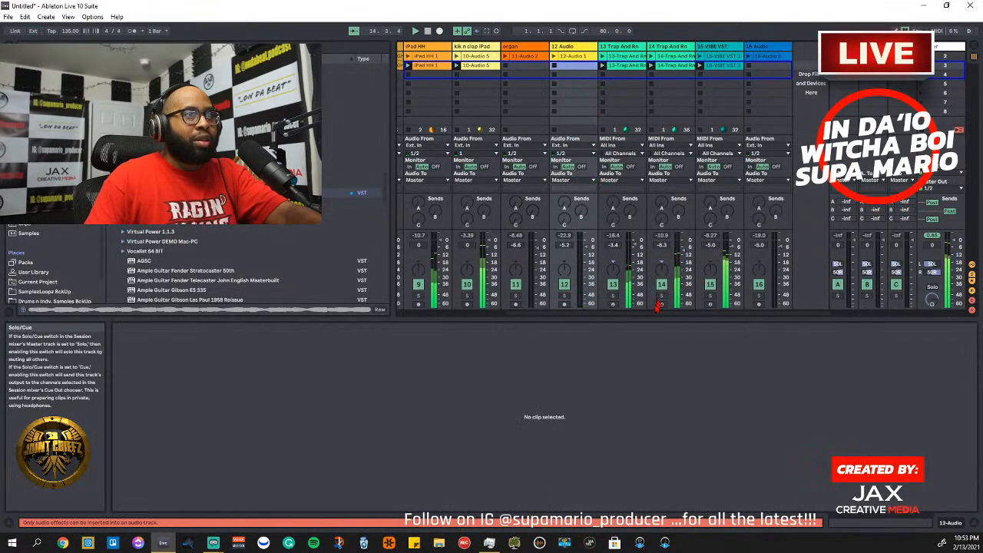
Launch the organ clip in scene 2 with the scene 3 parts, and copy it into scene 4
left_click_drag(656, 315, 642, 300)
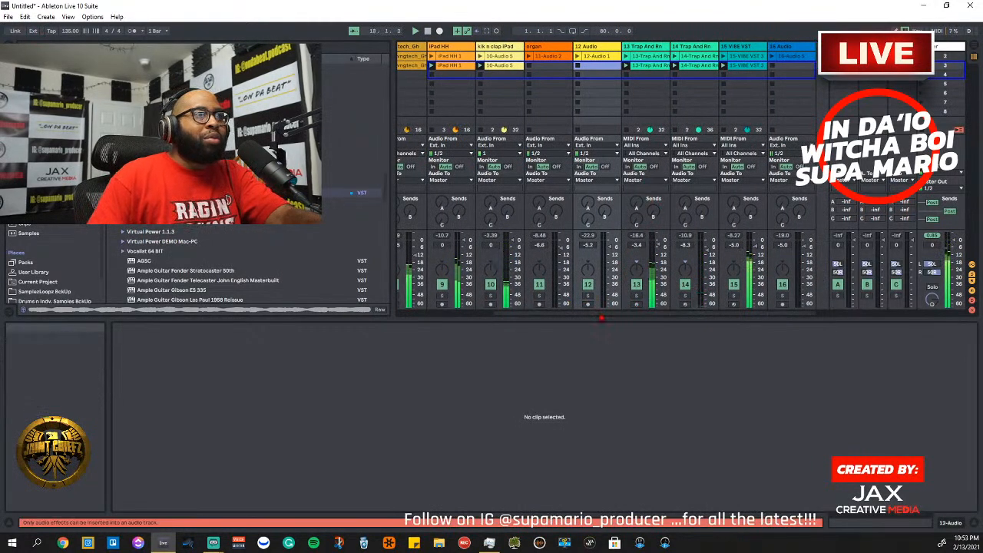
left_click_drag(607, 315, 485, 323)
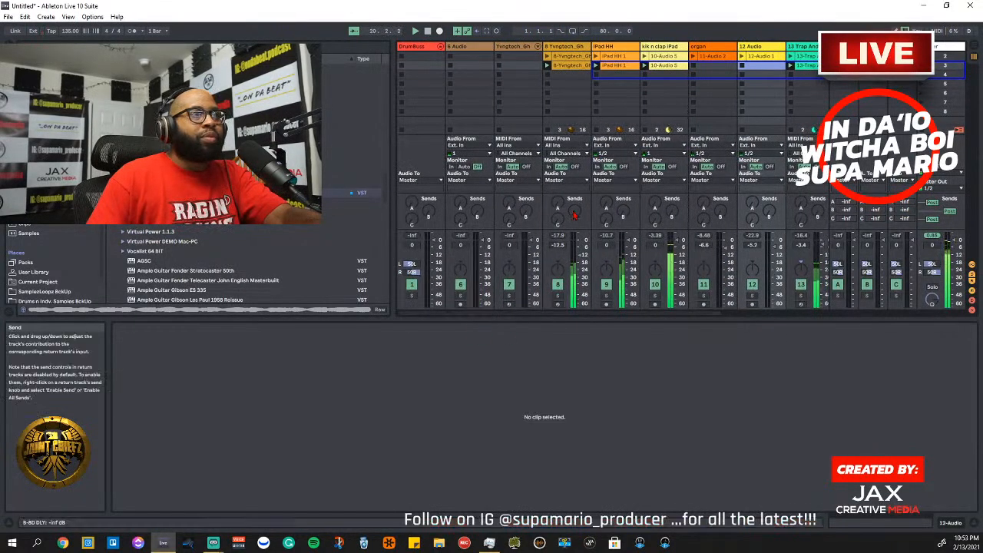
left_click_drag(572, 312, 660, 307)
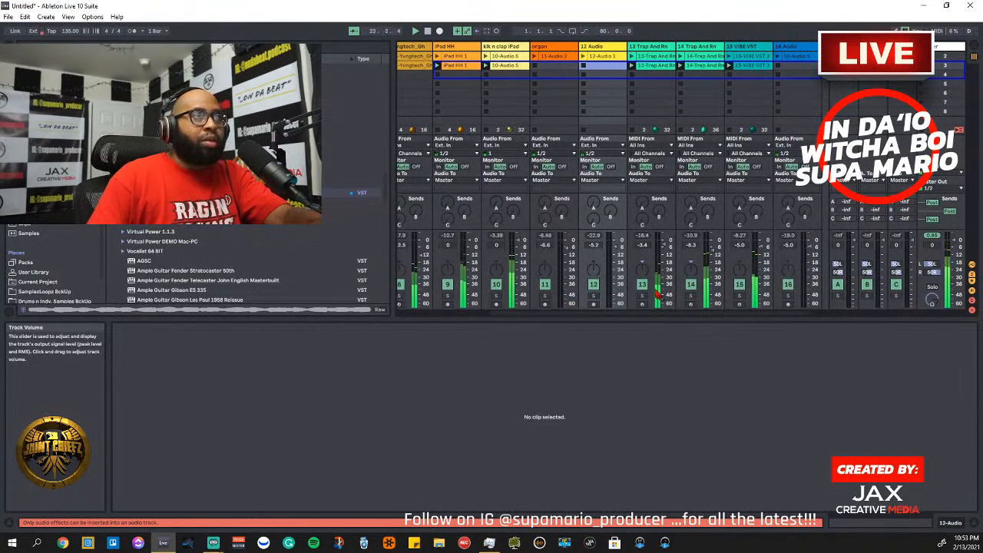
left_click(534, 58)
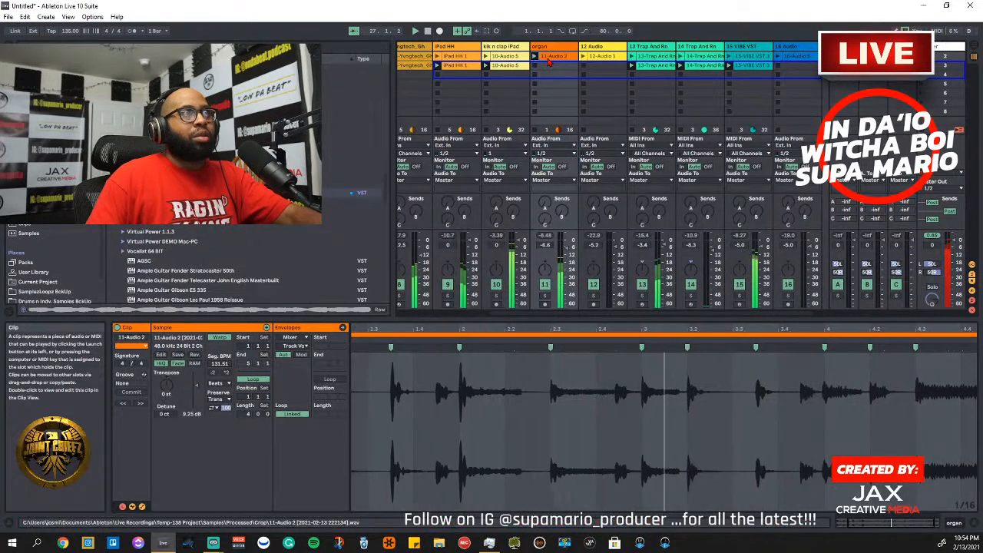
left_click_drag(553, 69, 553, 75)
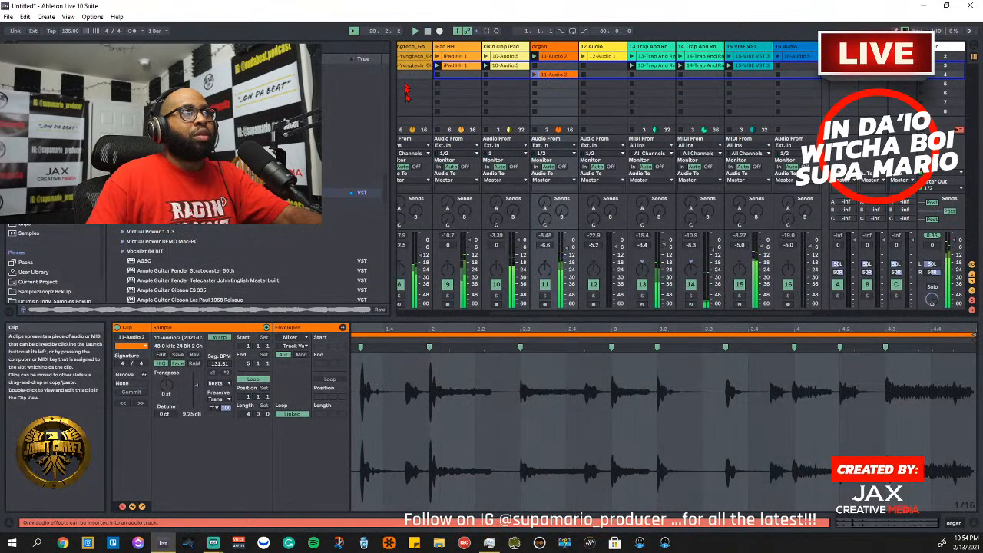
Delete the two empty tracks, 6 Audio and the Yvngtech track beside it
scroll(503, 316, "left", 3)
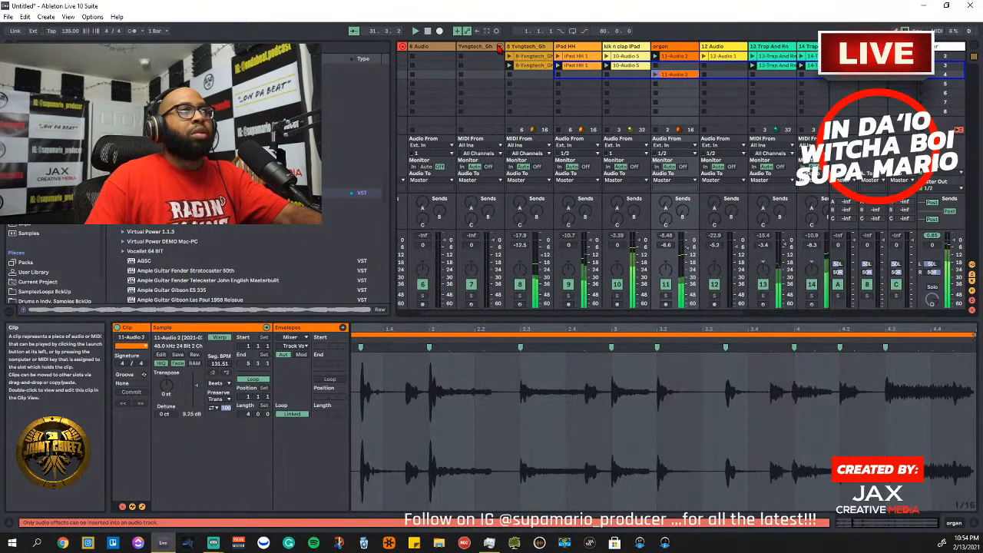
left_click(431, 47)
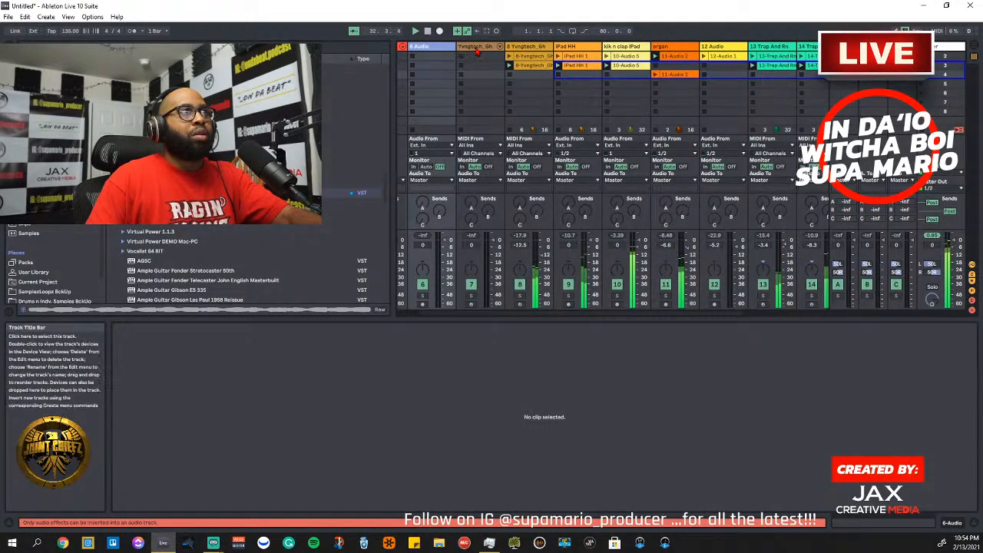
left_click(474, 47, "shift")
right_click(474, 47)
left_click(492, 60)
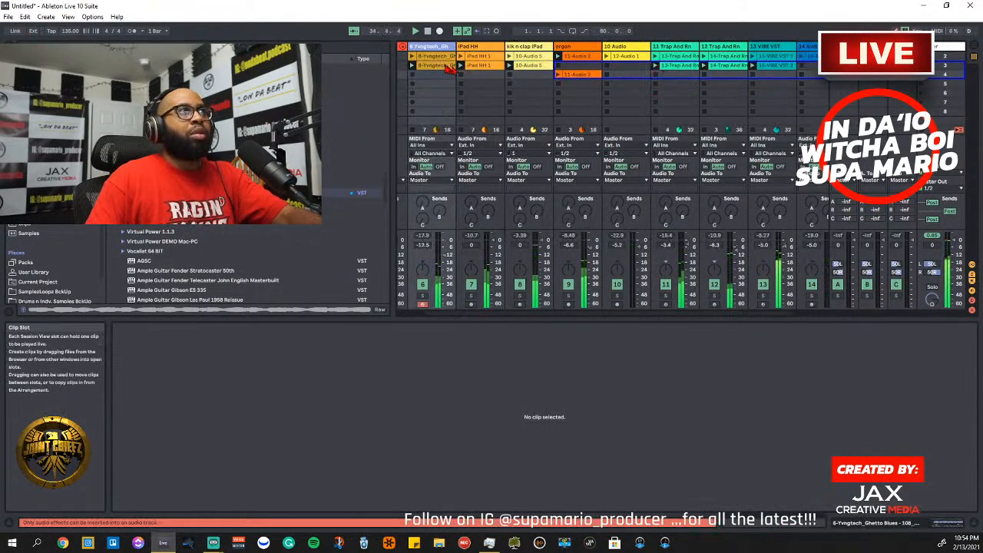
Duplicate the six remaining clips in scene 3, from Yvngtech to VIBE VST, into scene 4
left_click(432, 66)
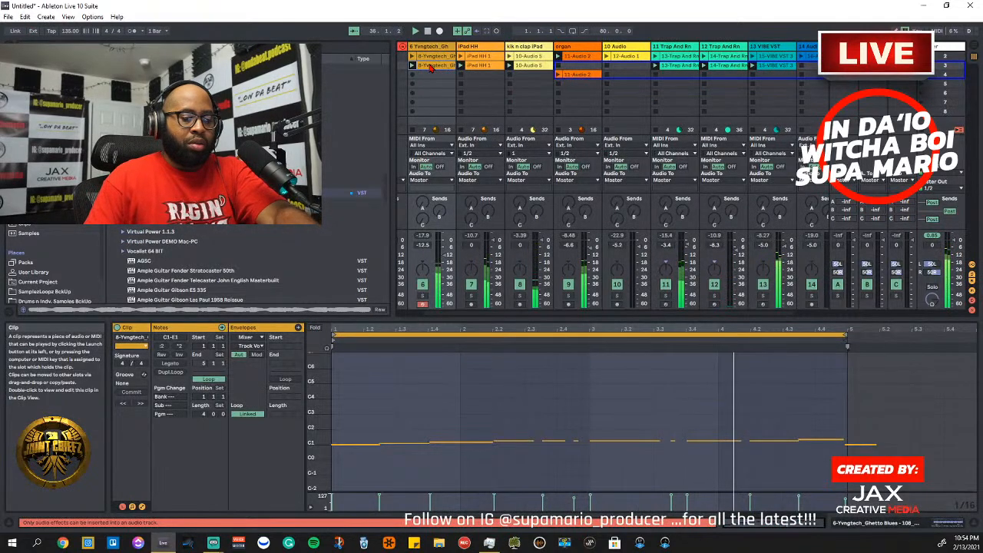
key("shift+Right")
key("shift+Right")
key("shift+Right")
key("shift+Right")
key("shift+Right")
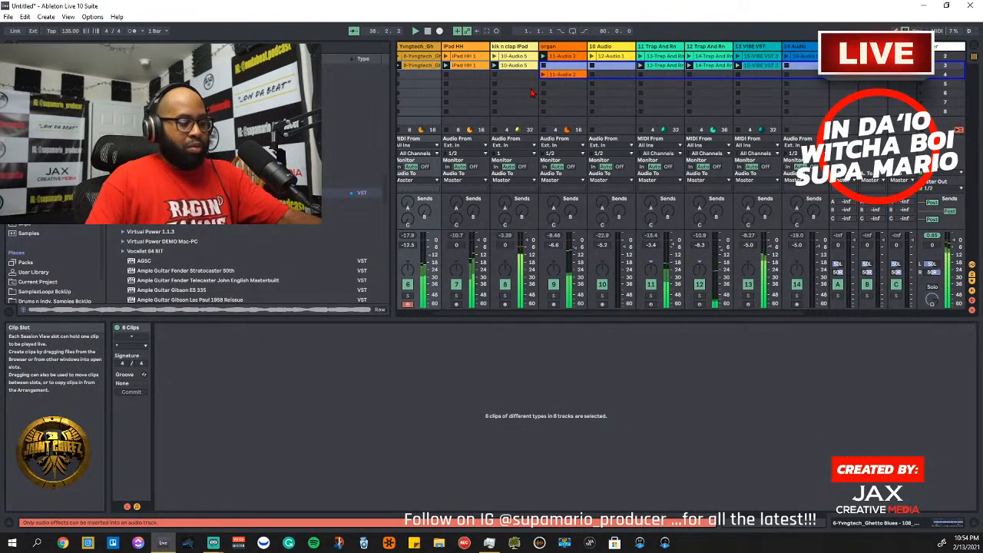
key("ctrl+d")
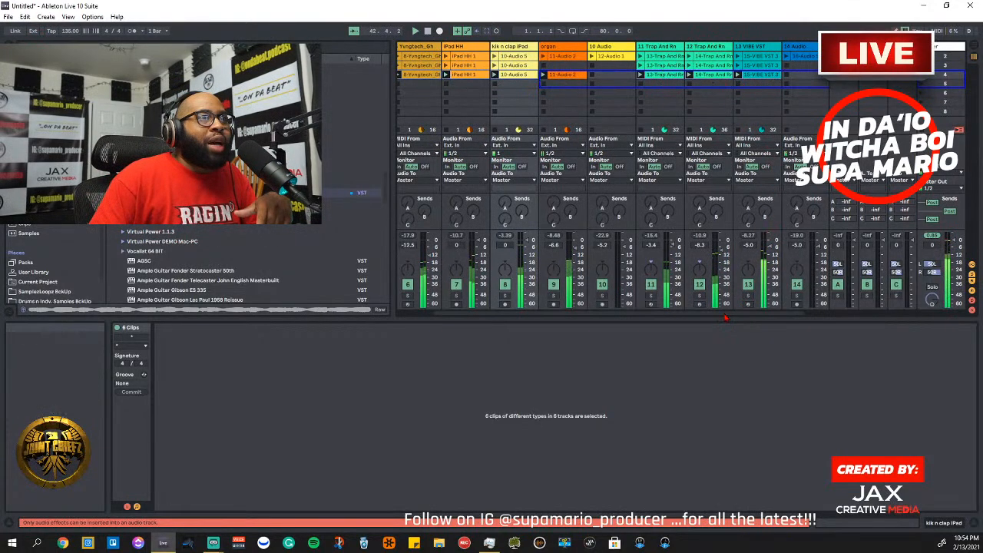
Load the Ample Guitar Fender Stratocaster 50th instrument onto a new MIDI track after 14 Audio
left_click_drag(724, 314, 825, 314)
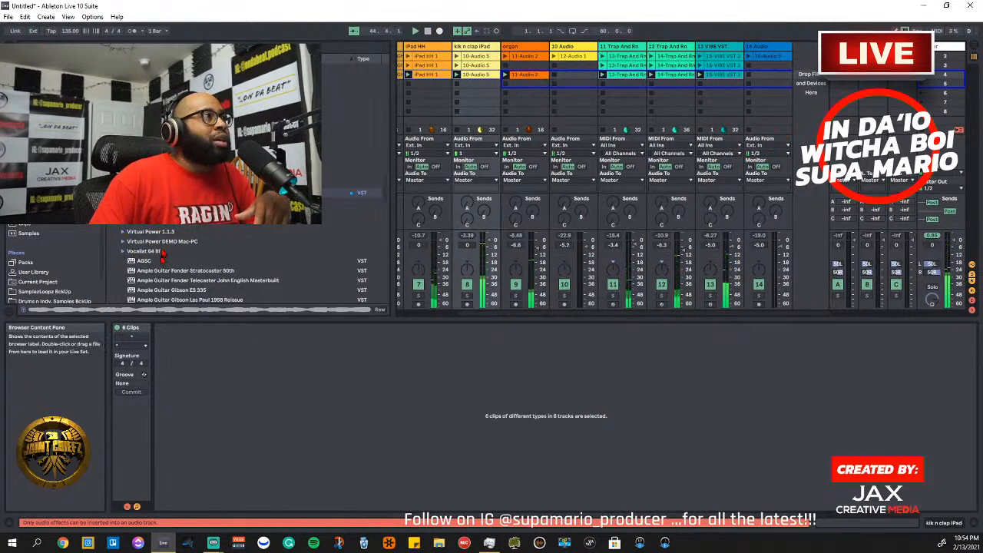
scroll(173, 246, "down", 10)
scroll(174, 245, "up", 10)
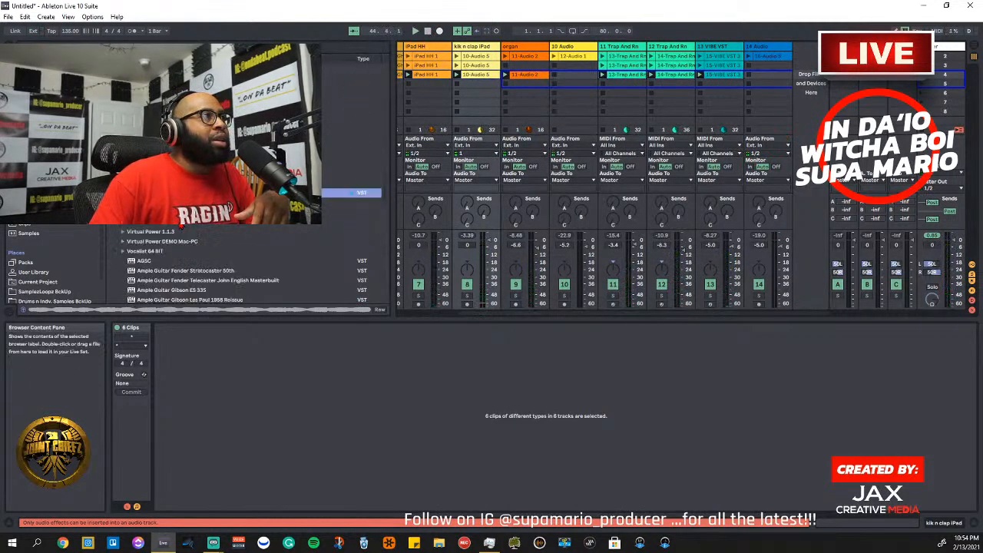
left_click(208, 272)
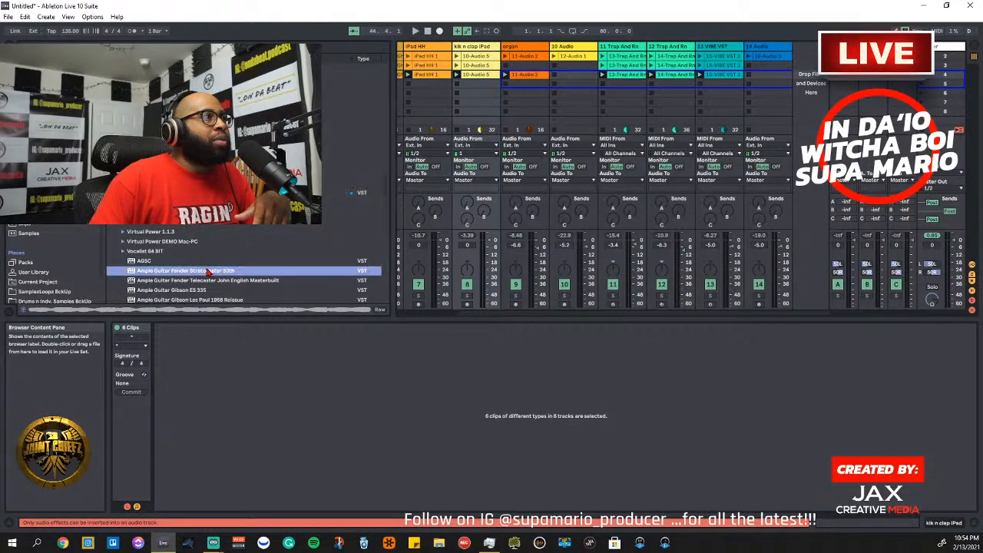
left_click_drag(552, 170, 812, 145)
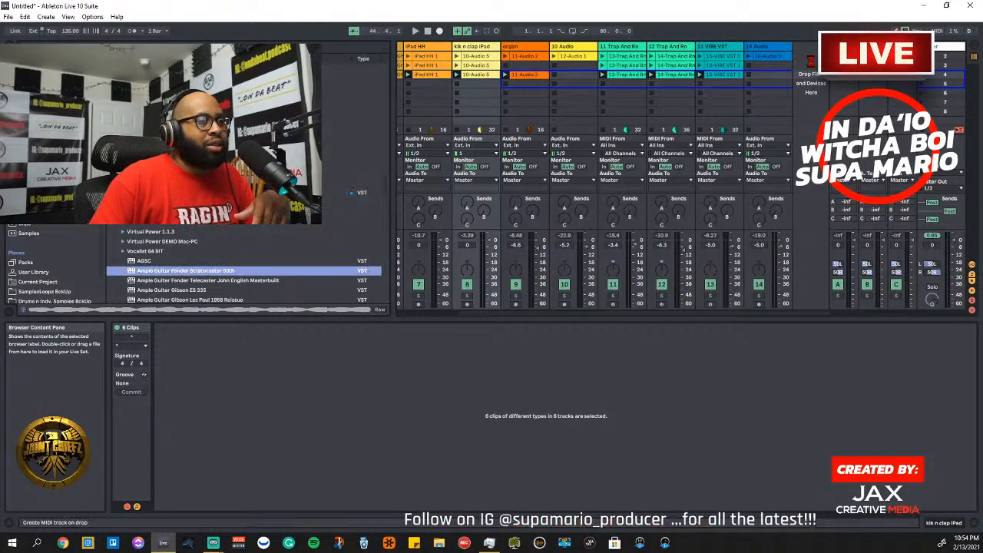
left_click_drag(811, 61, 812, 66)
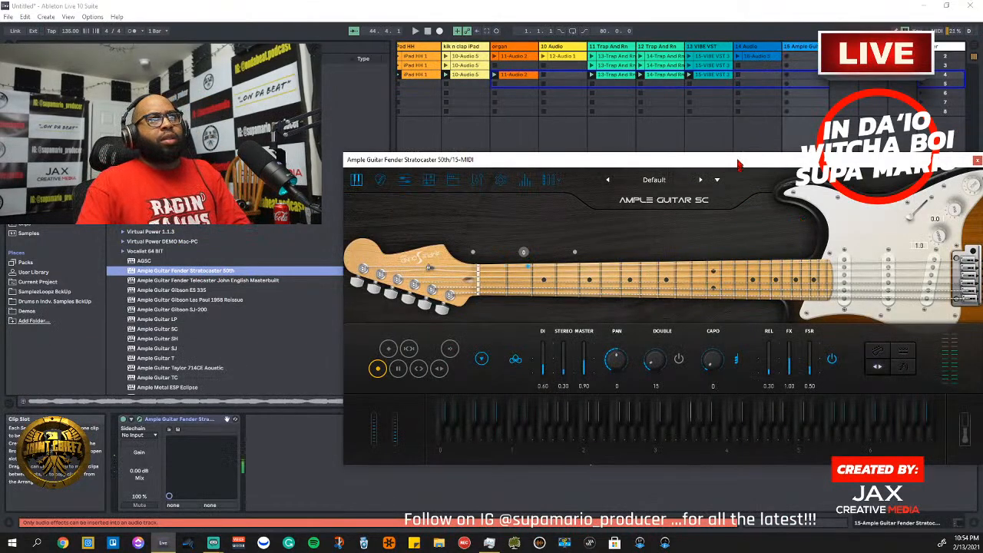
Look through the Ample Guitar plugin's general settings and its EQ, compressor, delay and reverb effects
left_click_drag(737, 164, 566, 182)
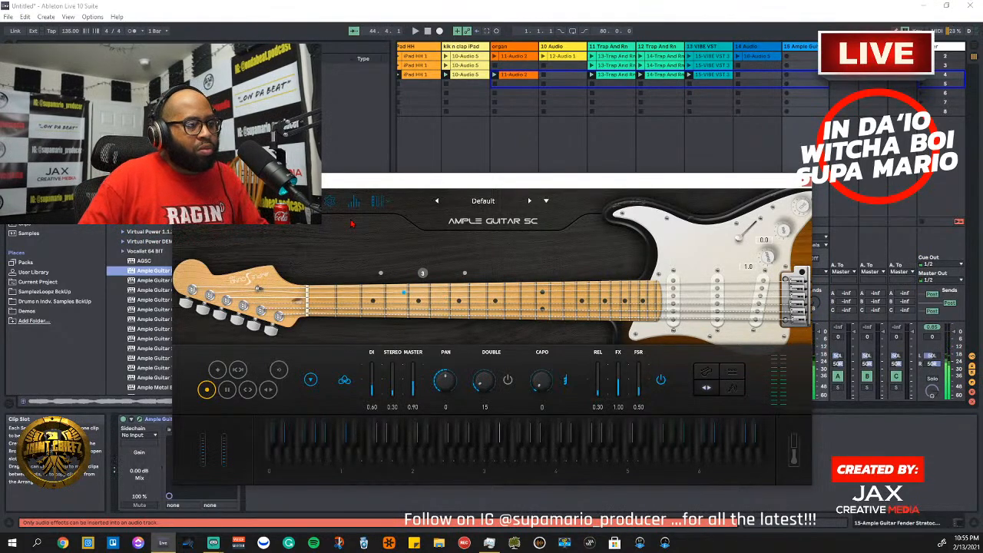
left_click(329, 203)
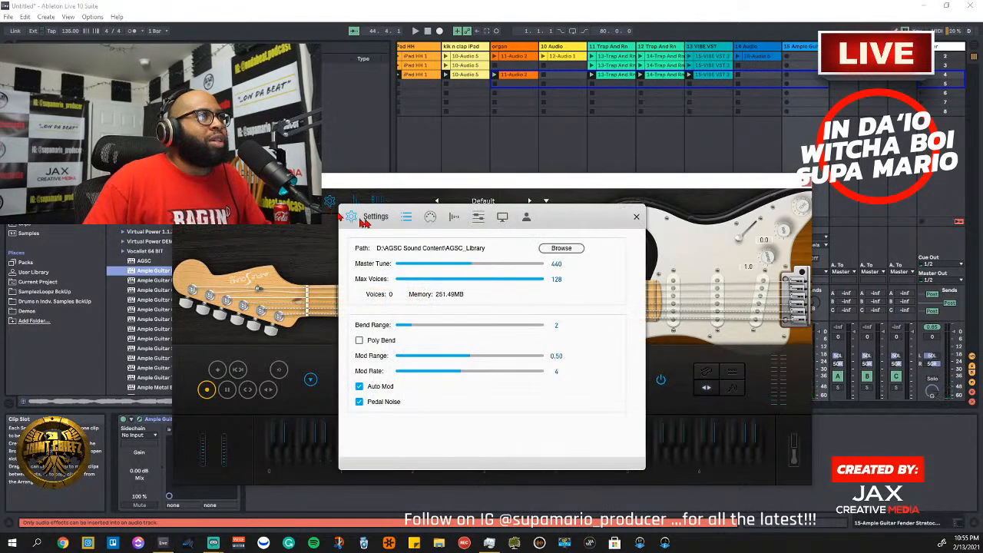
left_click(636, 217)
left_click(354, 202)
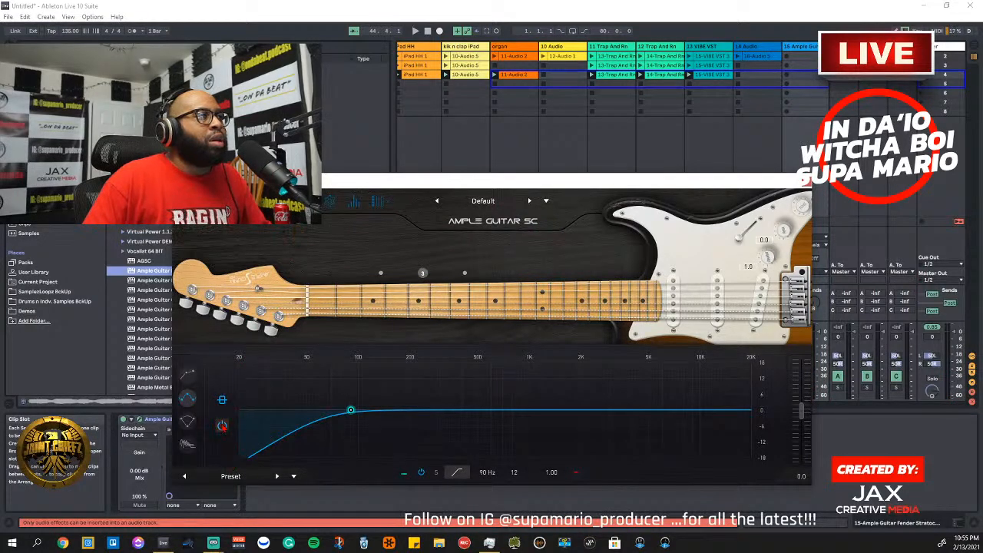
left_click(188, 376)
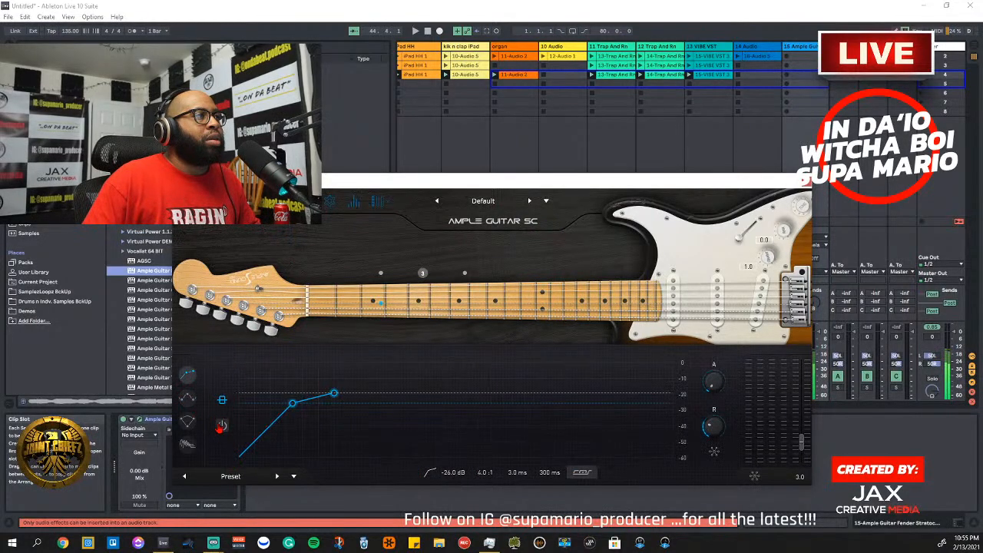
left_click(188, 421)
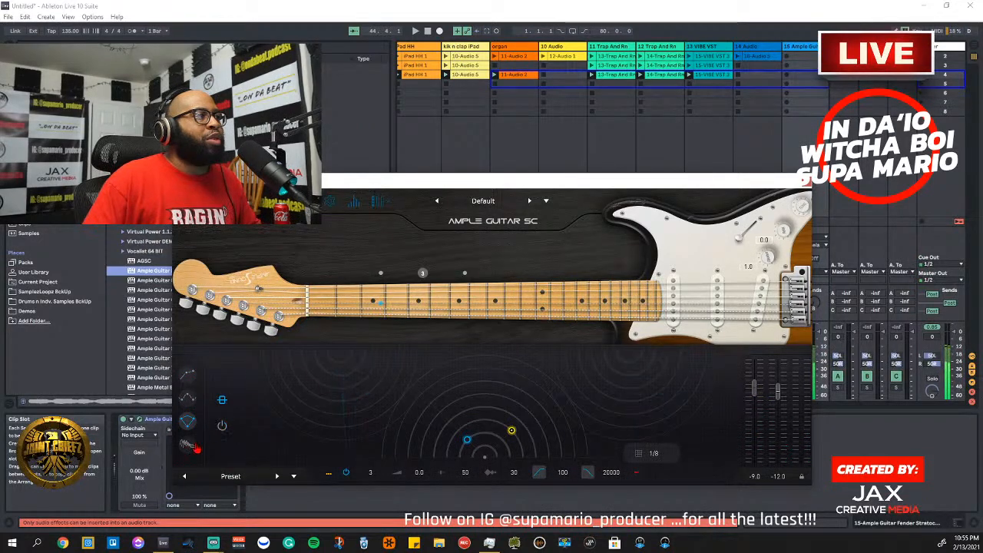
left_click(187, 444)
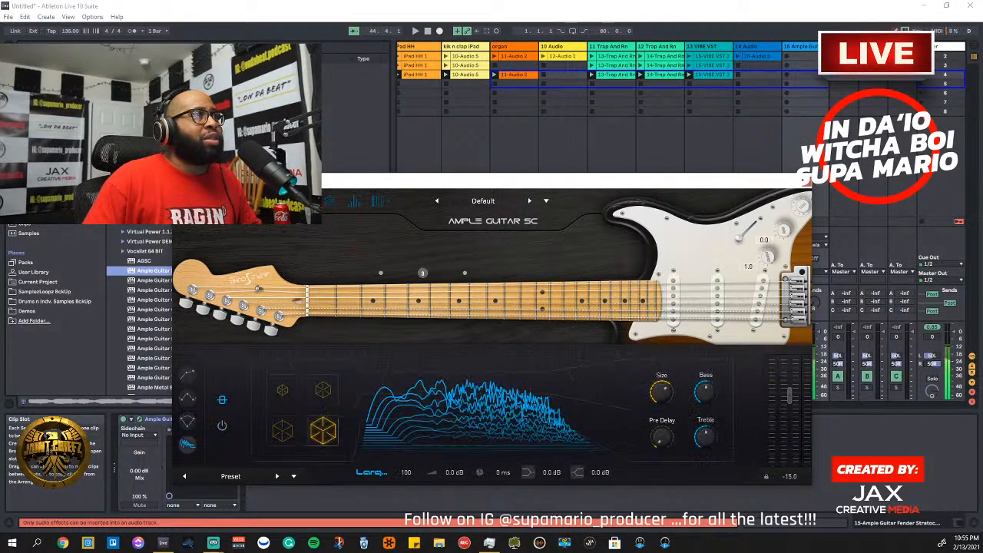
Switch off Ample Guitar's built-in amp, check its amp and cabinet views, and close the plugin window
left_click(305, 202)
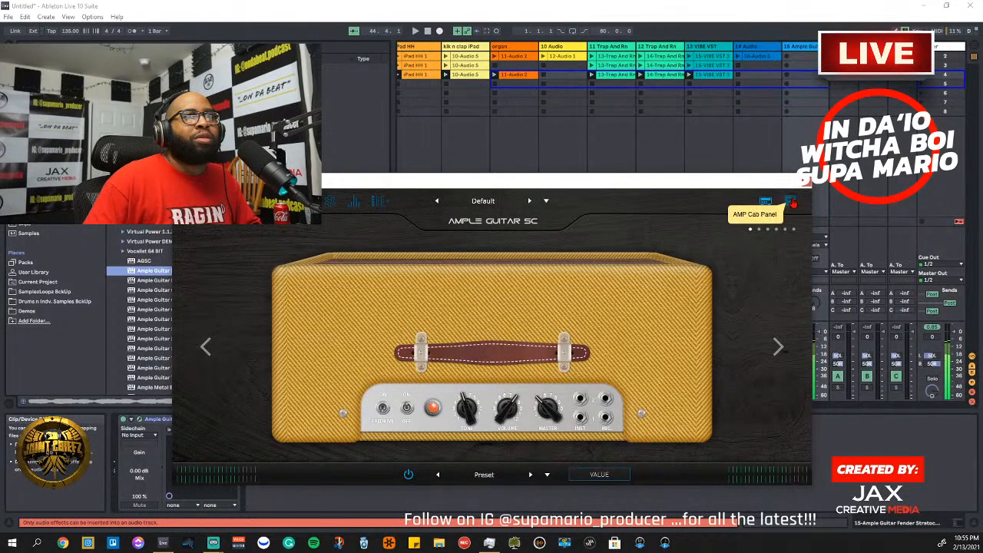
left_click(794, 203)
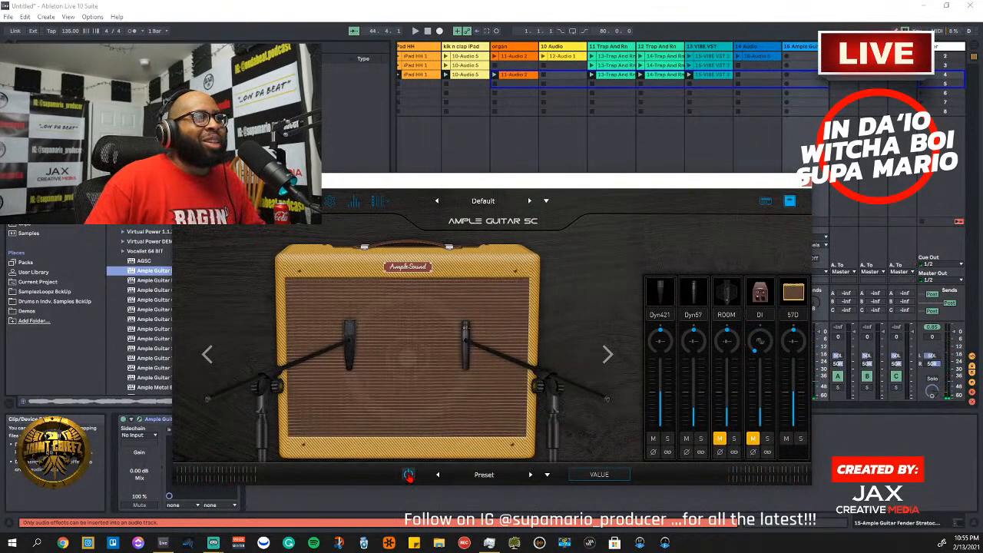
left_click(766, 201)
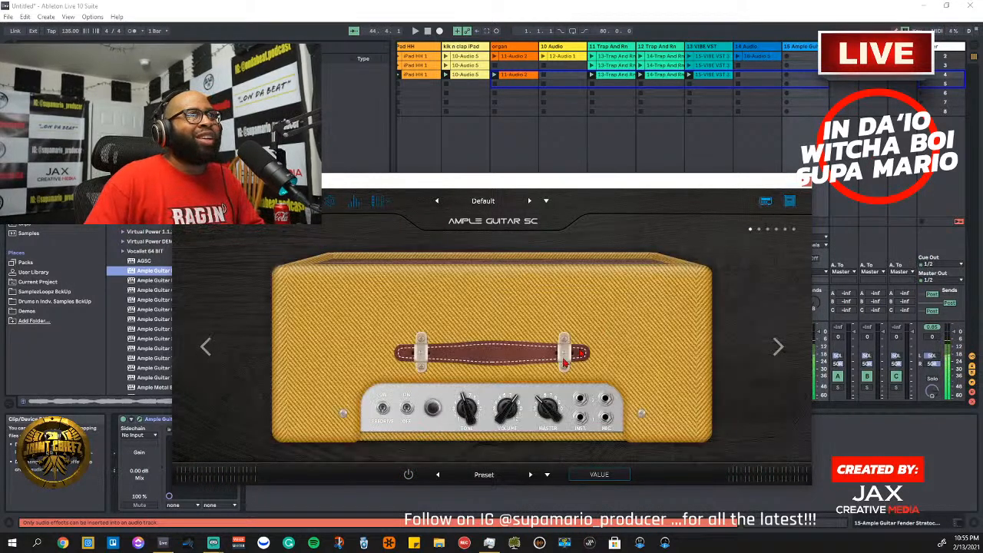
left_click(790, 202)
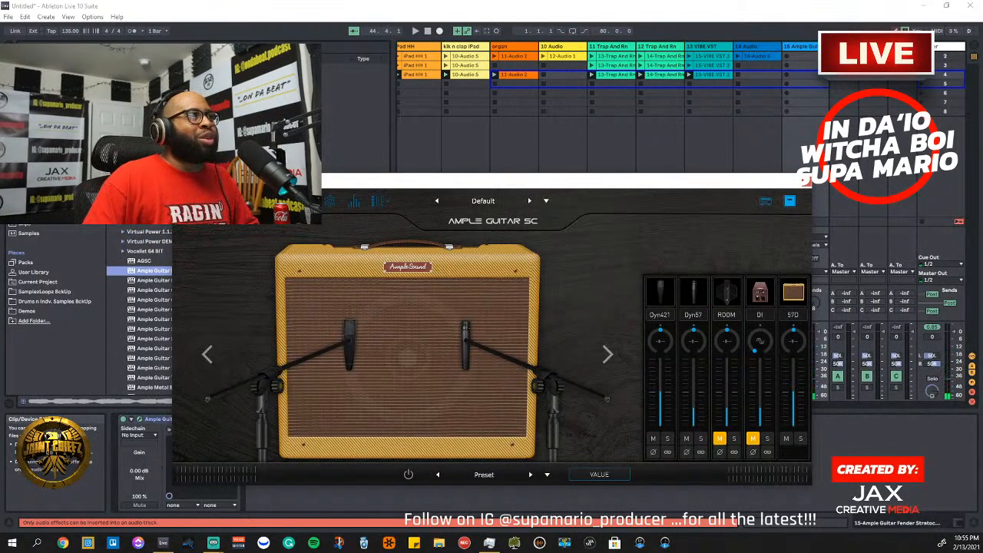
left_click(790, 201)
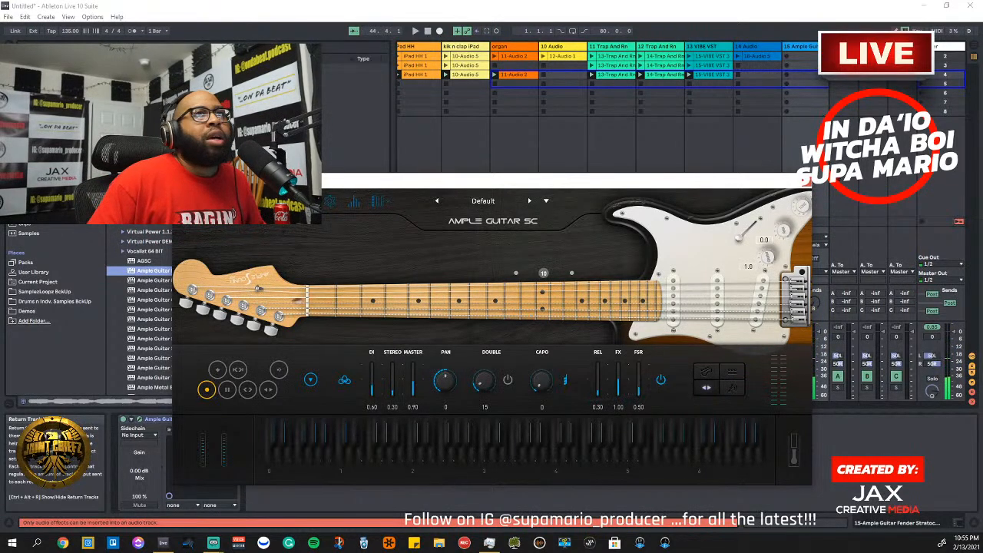
left_click(813, 184)
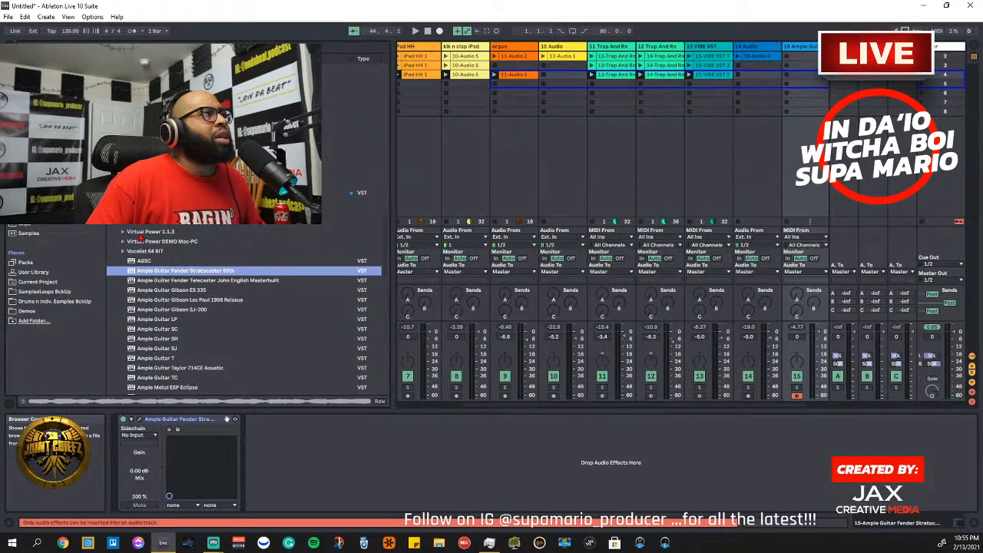
Add the TH-U Slate amp simulator to the 15 Ample Guitar track and move its window clear of the browser
left_click(30, 123)
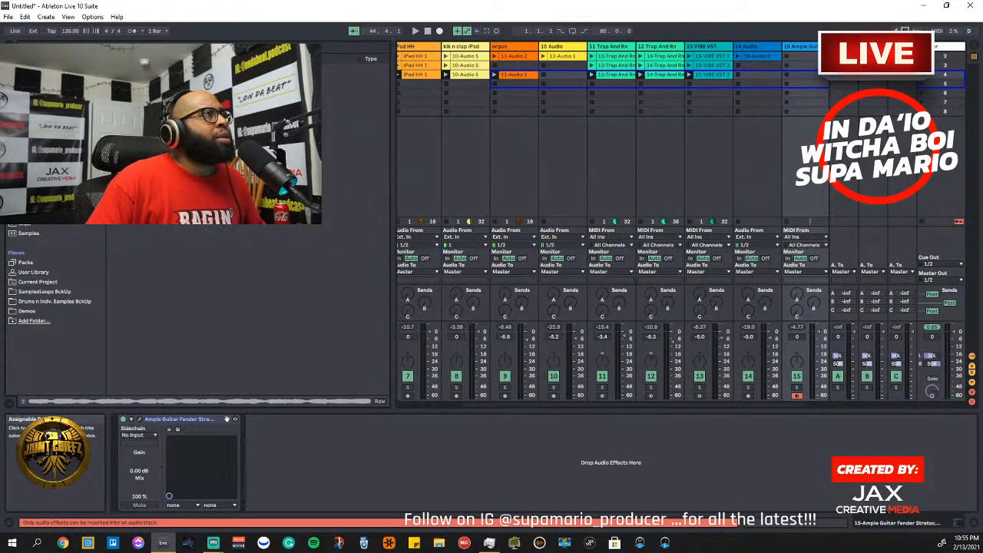
left_click(135, 272)
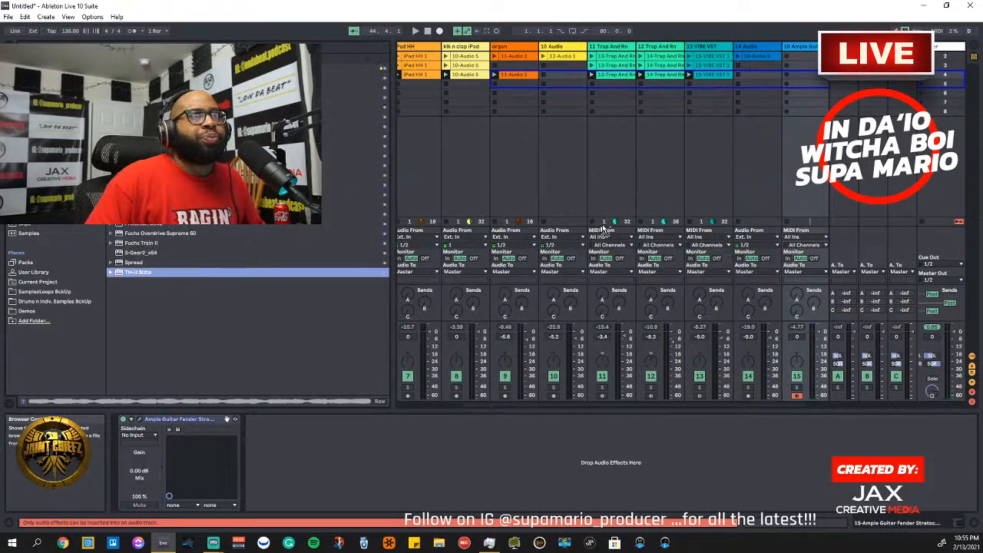
scroll(764, 157, "right", 2)
left_click_drag(764, 157, 762, 155)
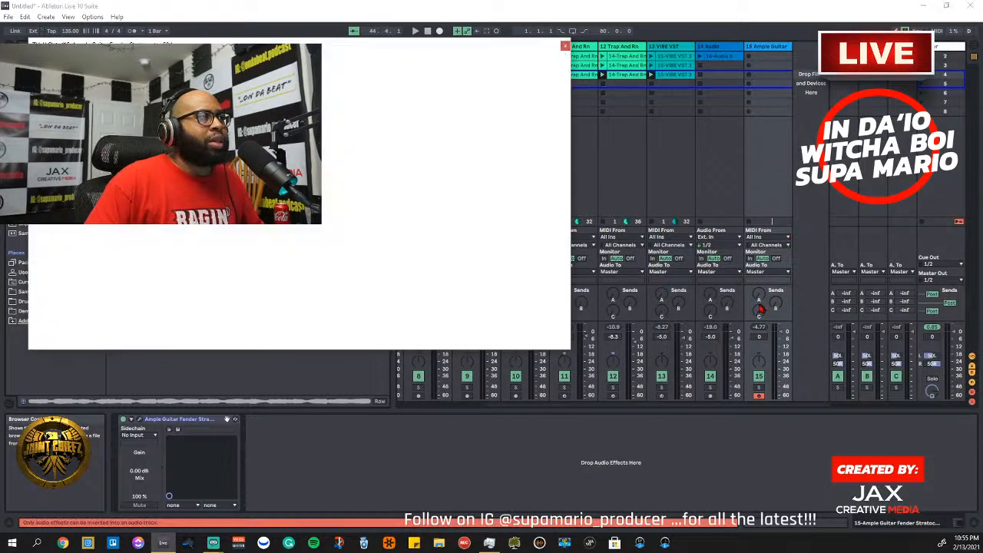
left_click_drag(279, 47, 503, 145)
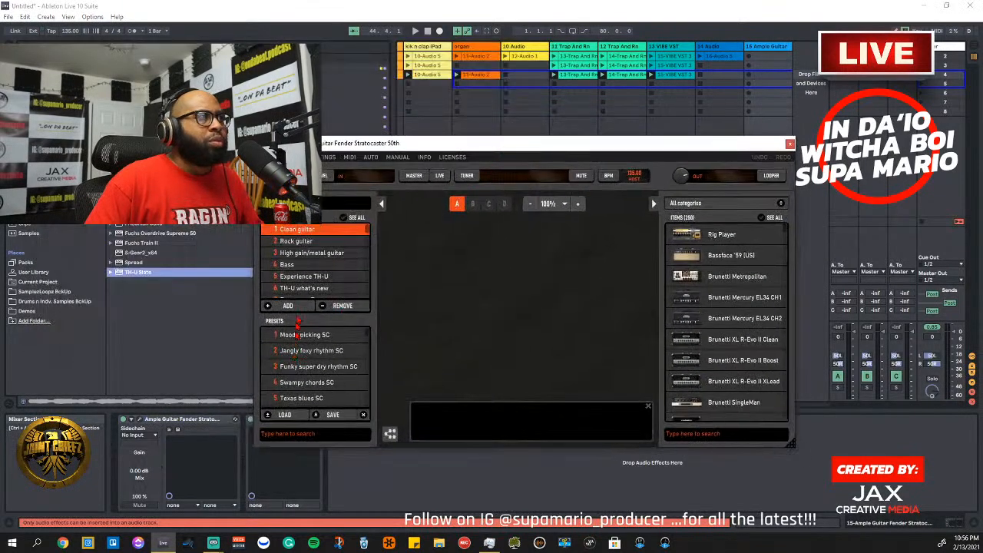
Choose the TH-U Funk and R&B preset bank and load its Groovy Lead preset
scroll(335, 288, "down", 7)
scroll(338, 288, "down", 3)
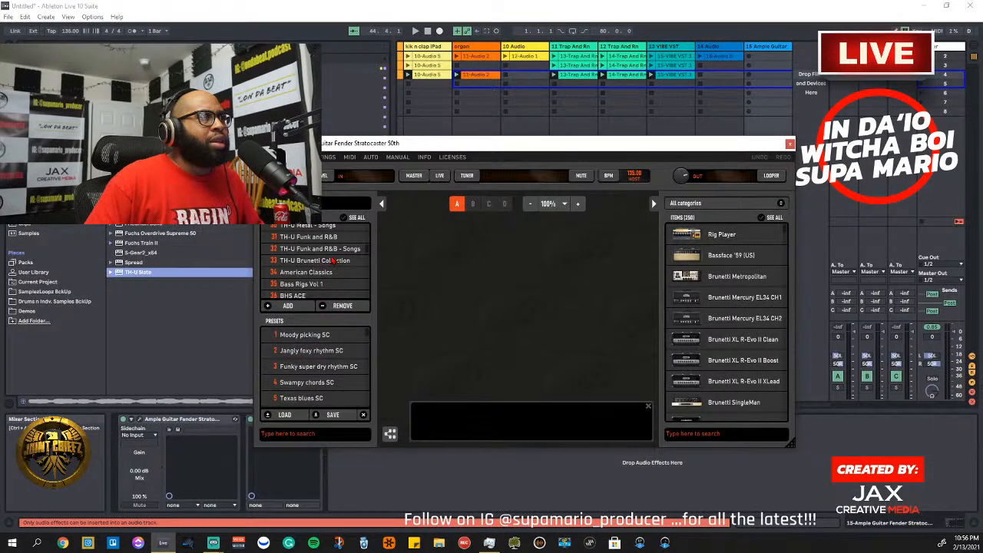
left_click(307, 238)
scroll(301, 369, "down", 10)
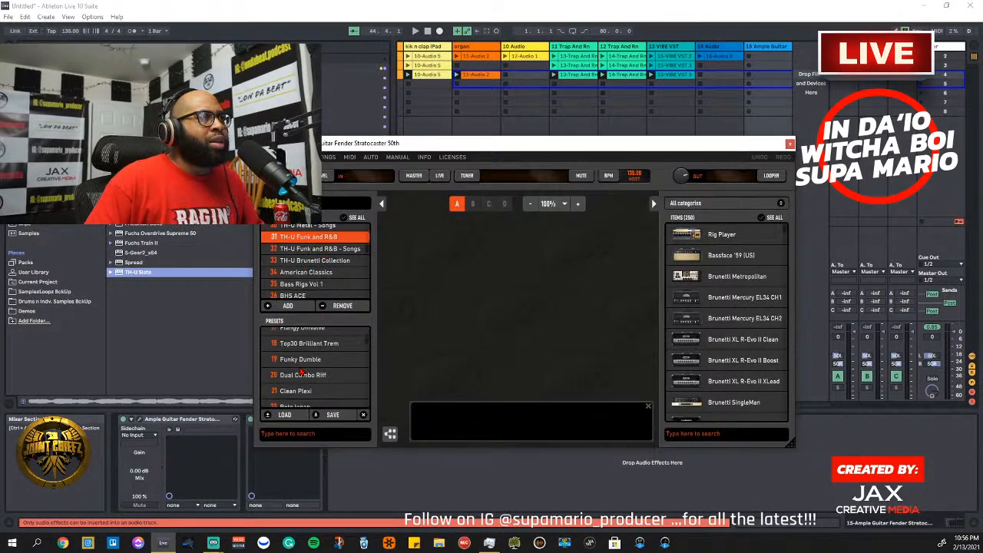
scroll(302, 372, "up", 10)
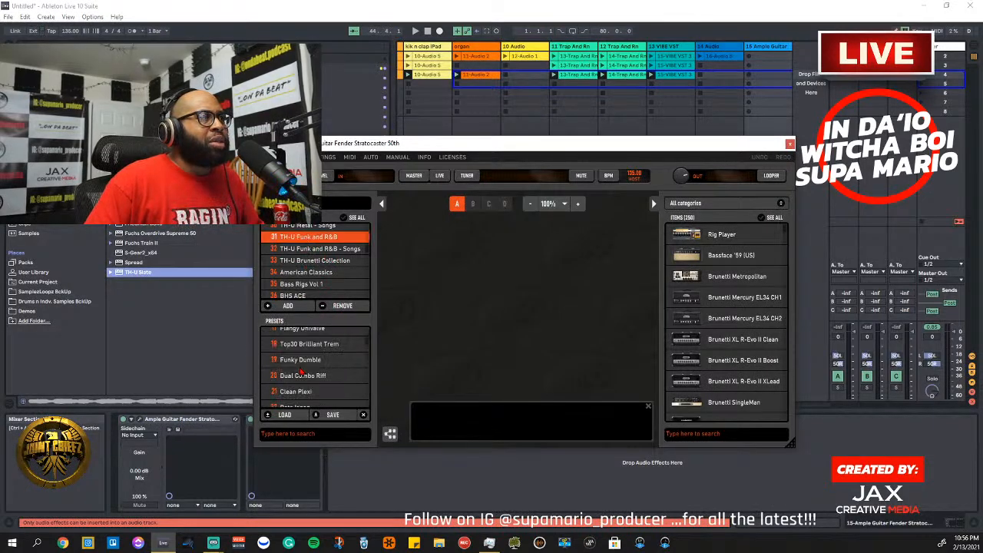
scroll(301, 384, "down", 8)
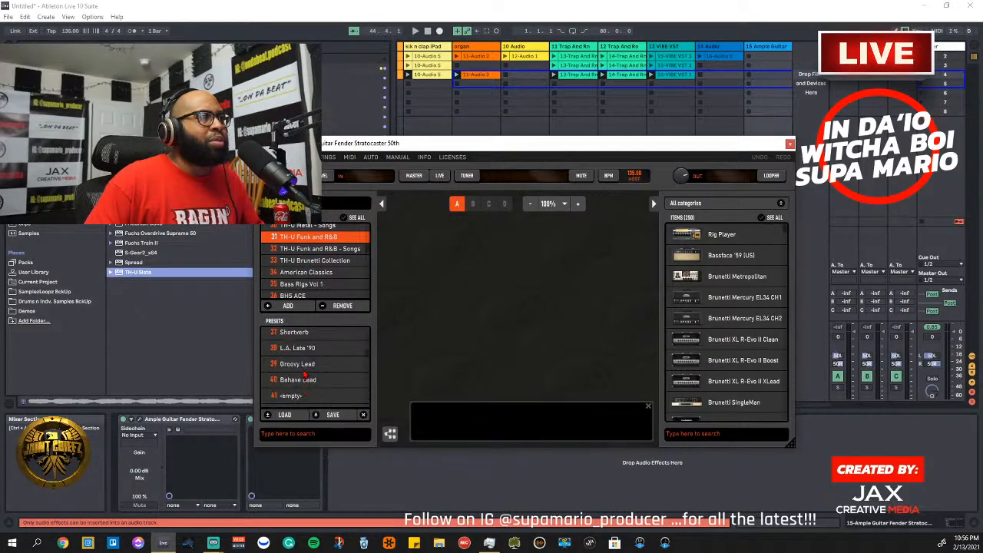
left_click(304, 370)
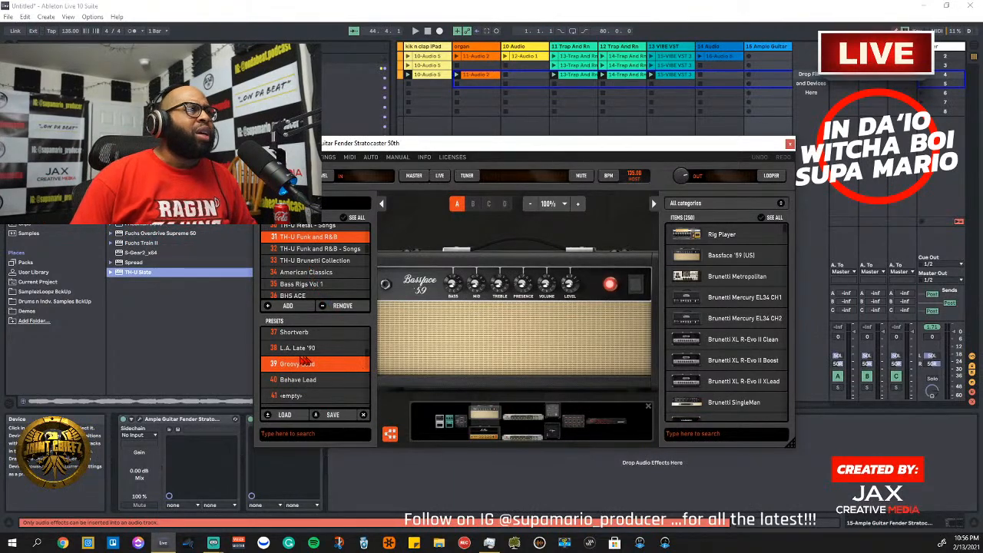
Audition the L.A. Late '90, Shortverb and Double Lead presets on the guitar, leaving the preset names as they are
left_click(299, 351)
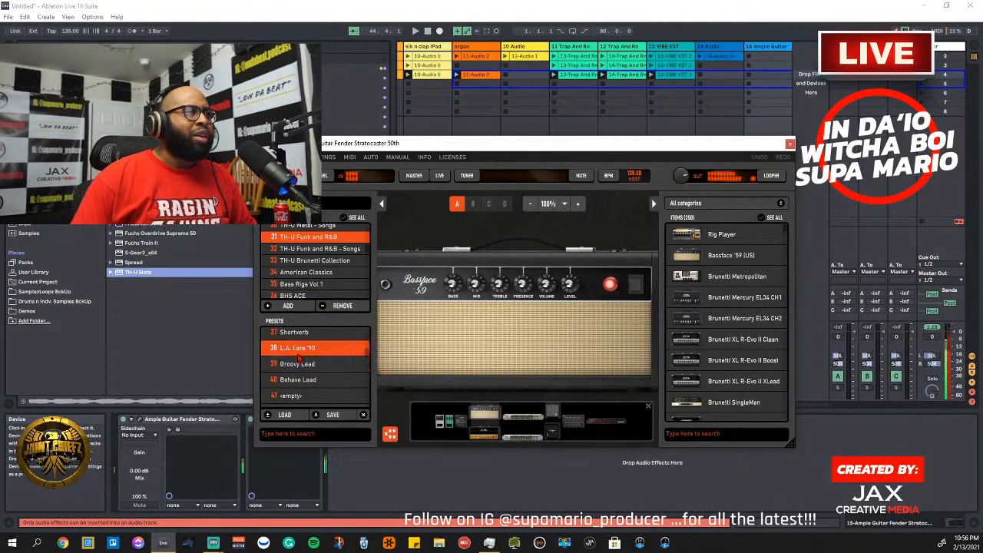
double_click(299, 351)
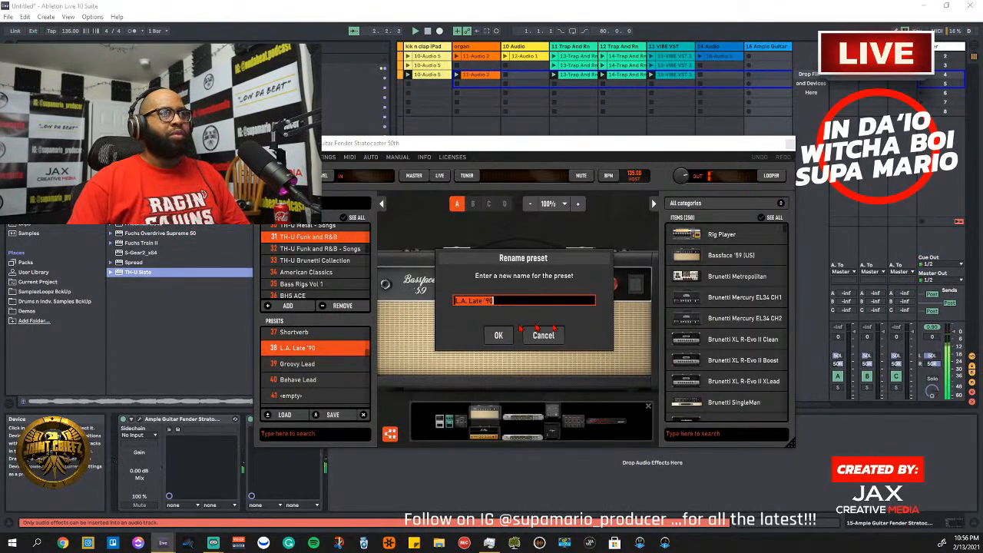
key("Escape")
left_click(298, 336)
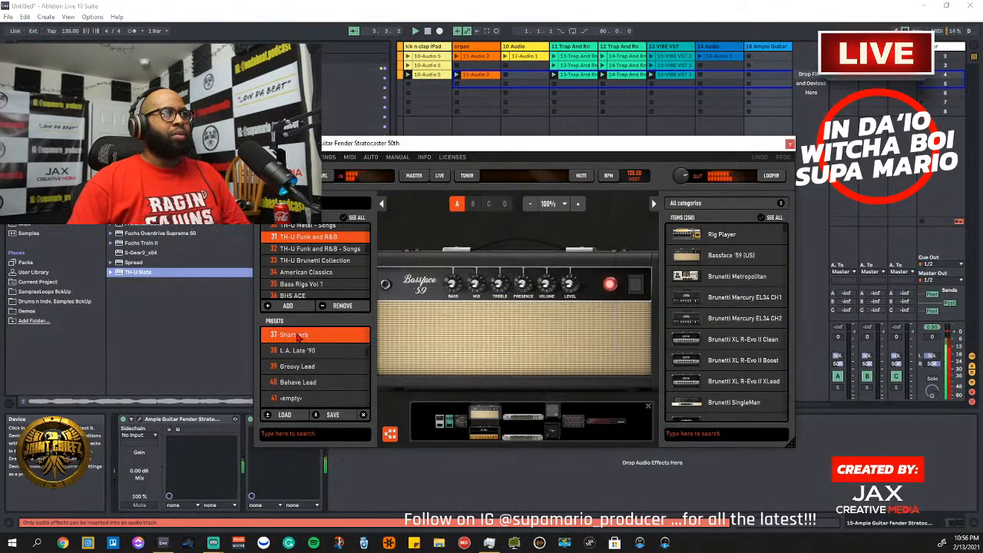
double_click(298, 335)
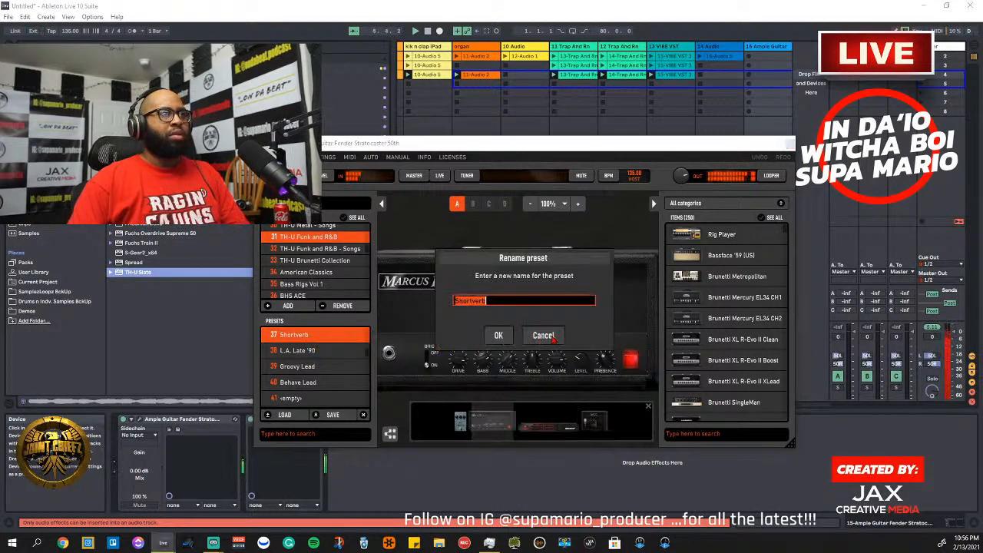
left_click(547, 336)
scroll(319, 343, "up", 3)
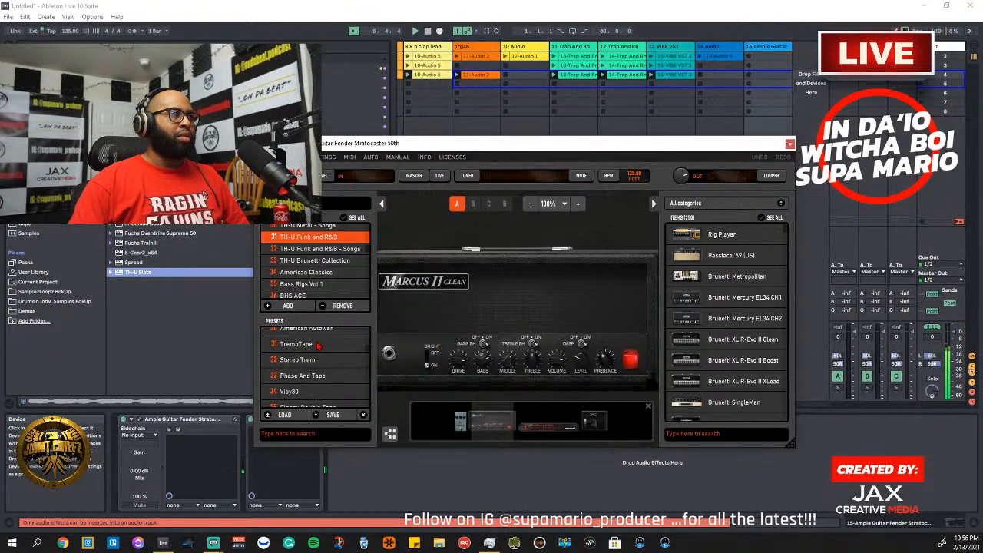
left_click_drag(307, 371, 441, 317)
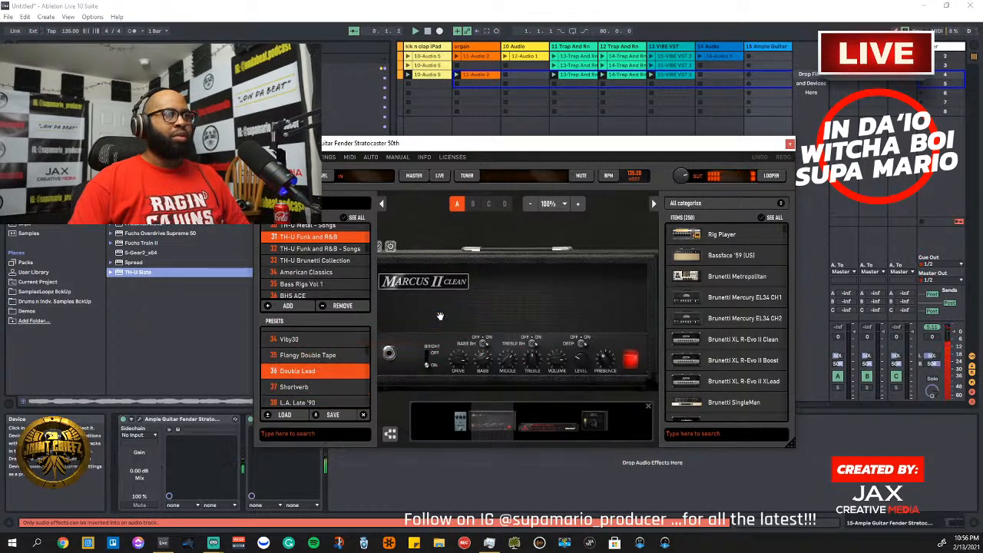
left_click(315, 372)
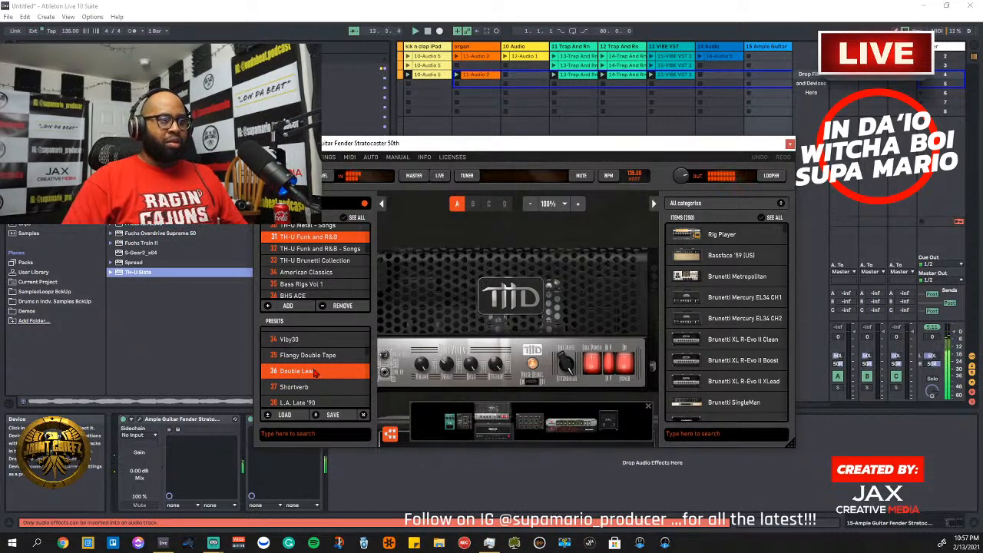
Load the Flangy Double Tape preset, discarding unsaved changes, and close the amp simulator window
left_click(313, 355)
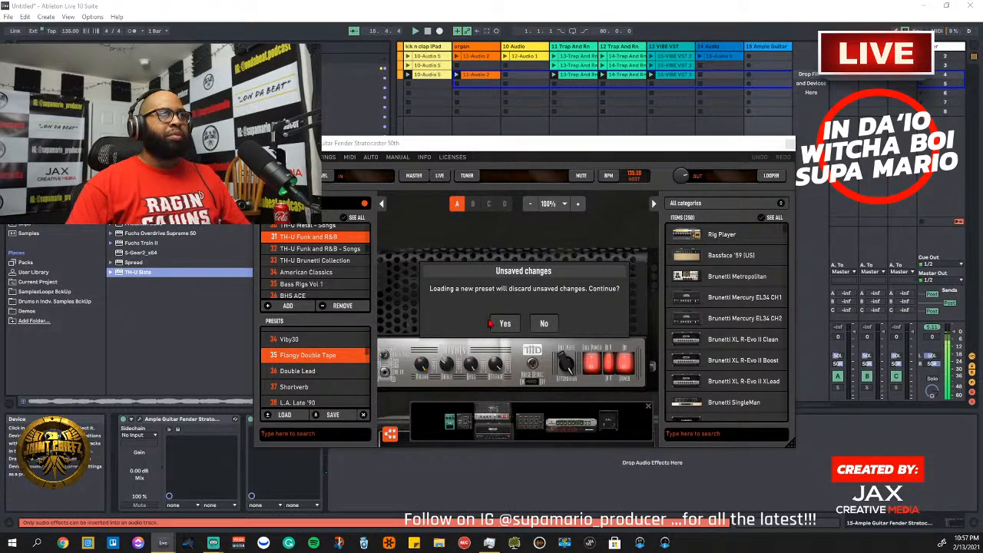
left_click(505, 323)
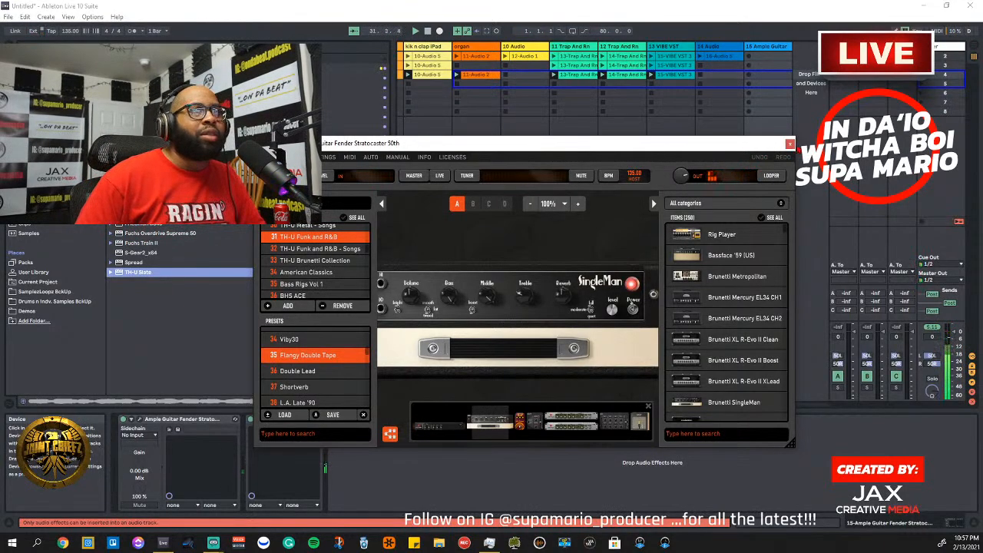
left_click(790, 143)
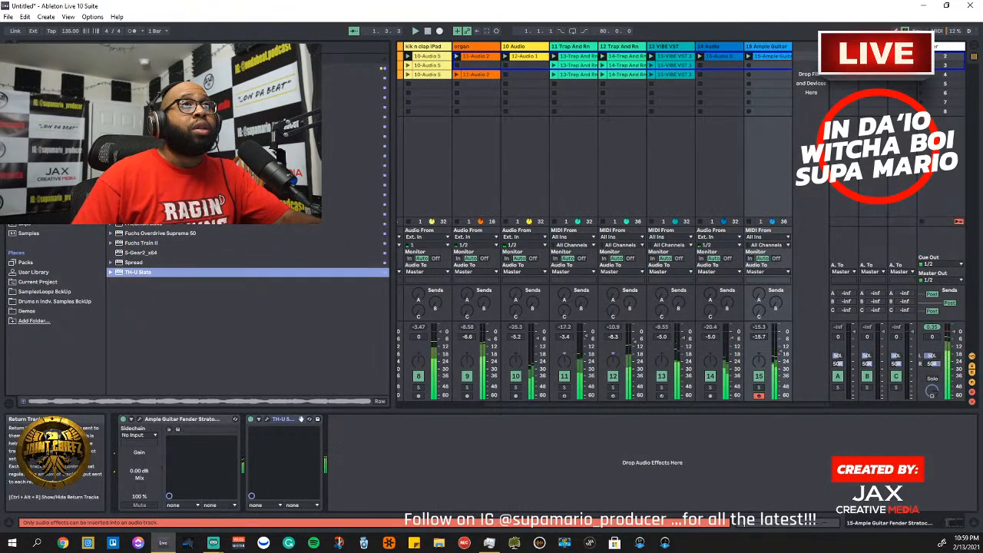
Open the recorded guitar clip in scene 2 and set its loop to end at bar 9, 8 bars long
double_click(753, 58)
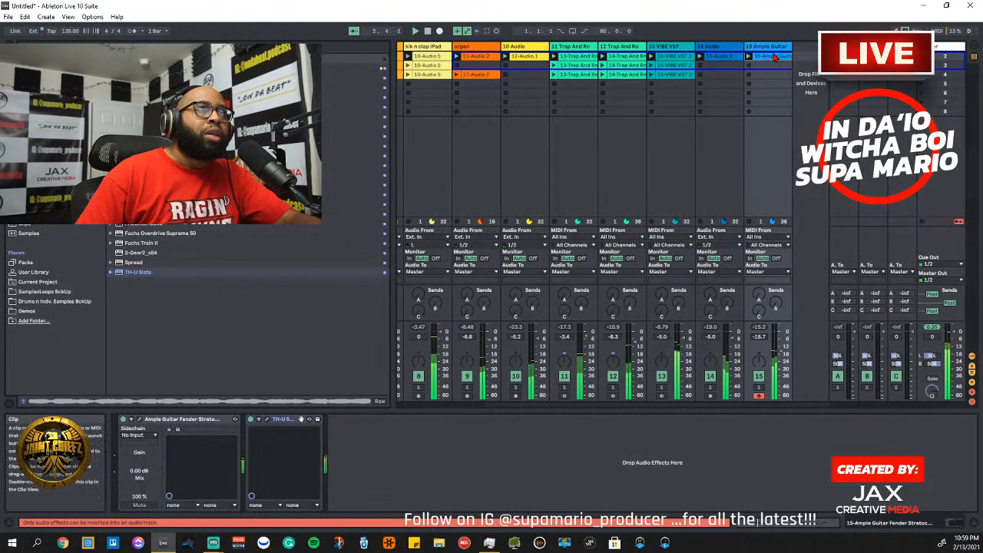
left_click_drag(938, 338, 906, 344)
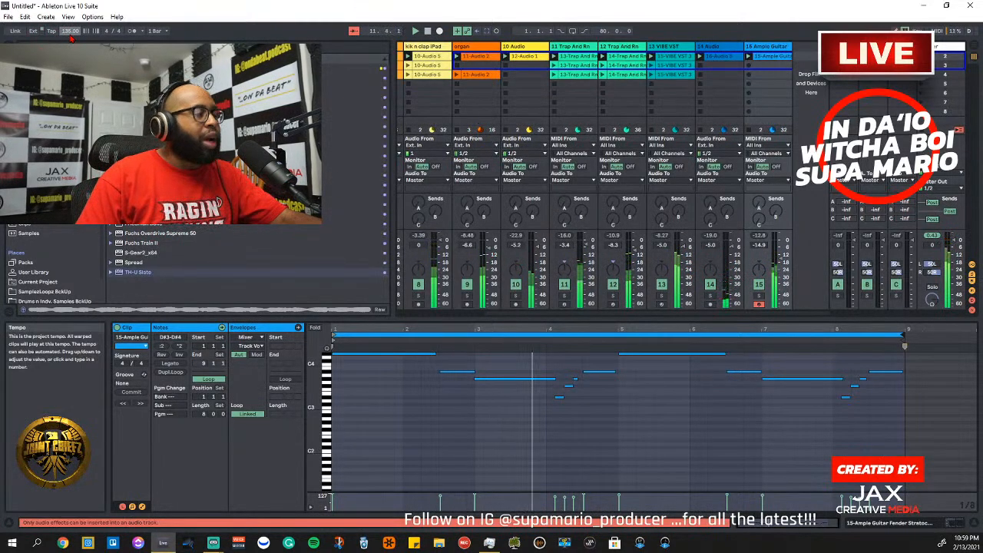
Raise the project tempo slightly, and bring up the notes of the 13 VIBE VST clip
left_click_drag(71, 35, 72, 18)
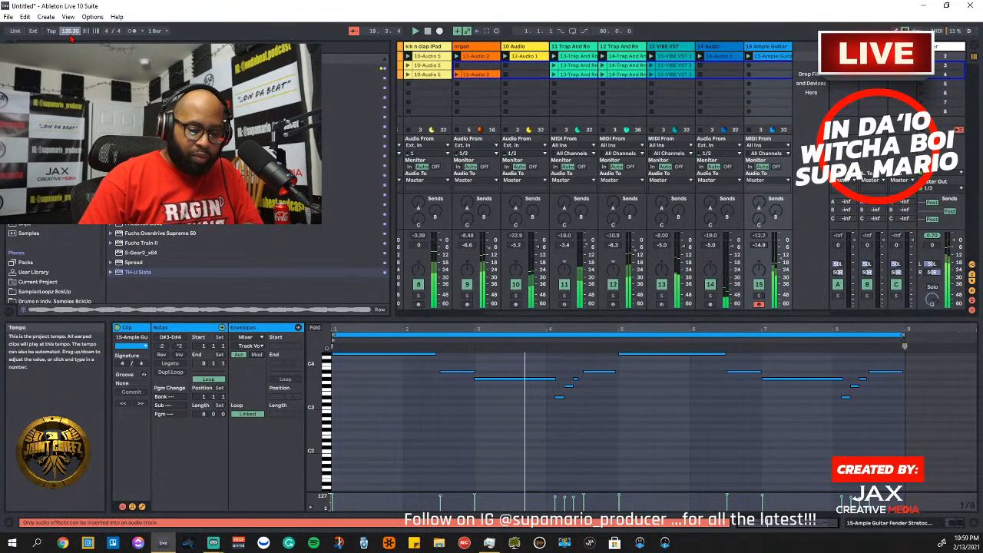
key("Left")
key("Left")
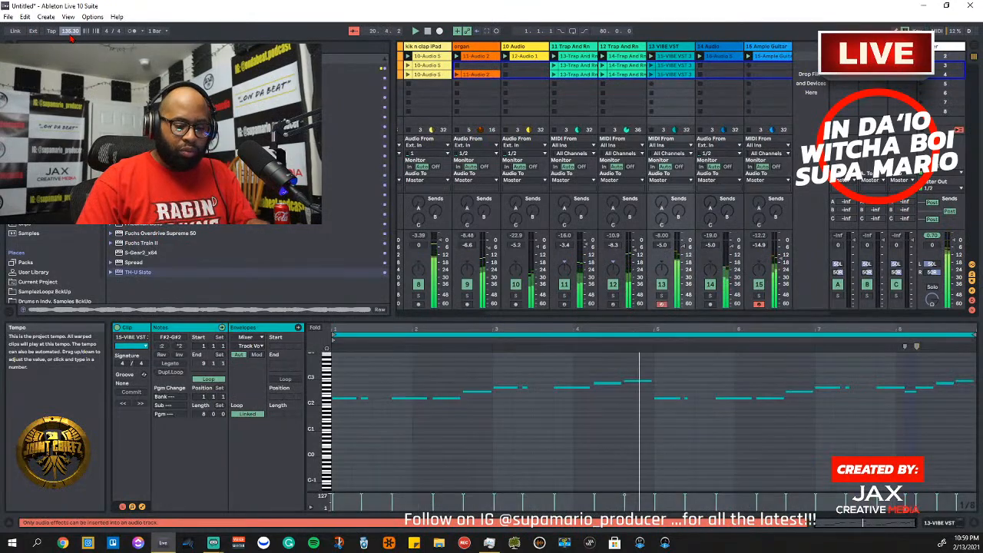
Look through the clips in the playing scene, going from the 13 VIBE VST track back to the kik n clap iPad track
key("Left")
key("Left")
key("Left")
key("Left")
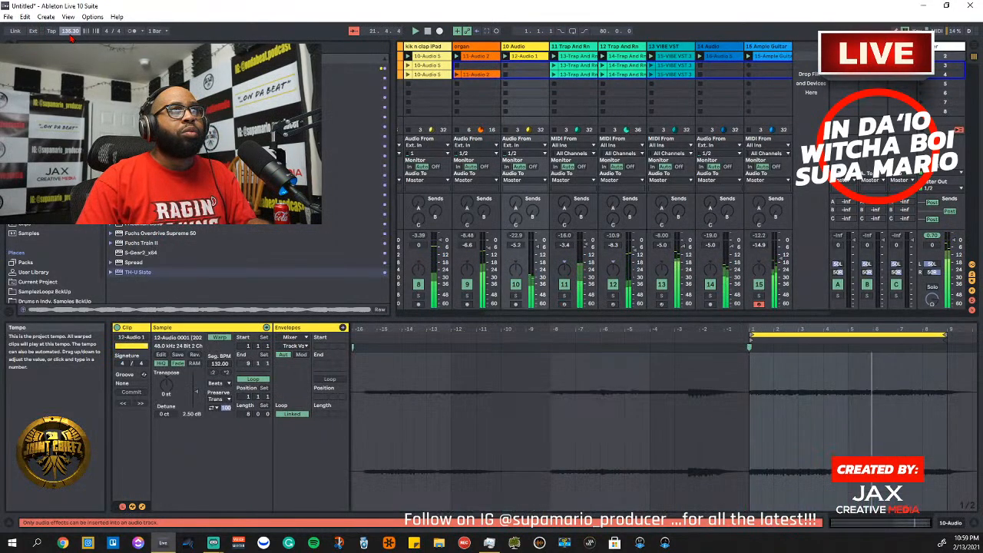
key("Left")
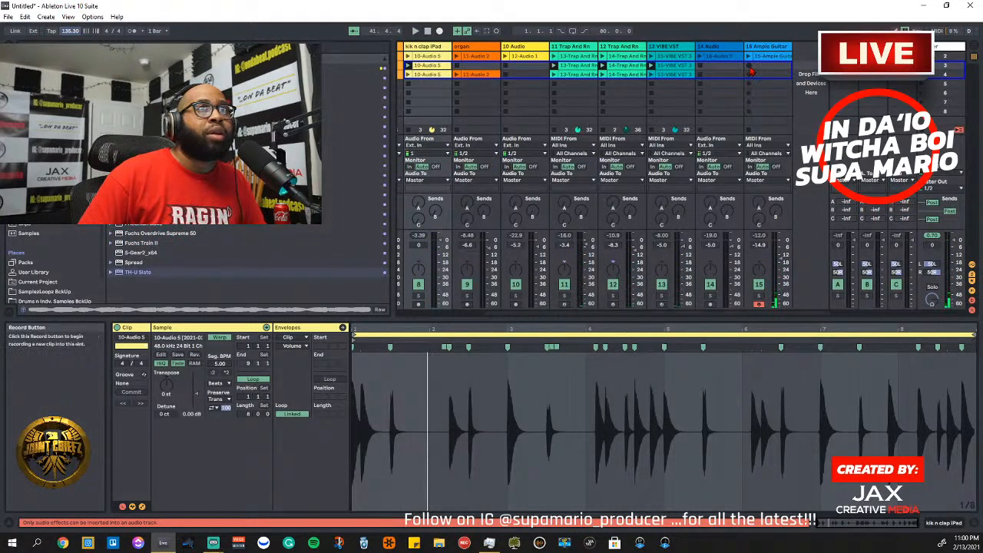
Duplicate the six scene 3 clips, from the 6 Yngtech track through 13 VIBE VST, into scene 4
left_click_drag(760, 70, 839, 66)
left_click(465, 72)
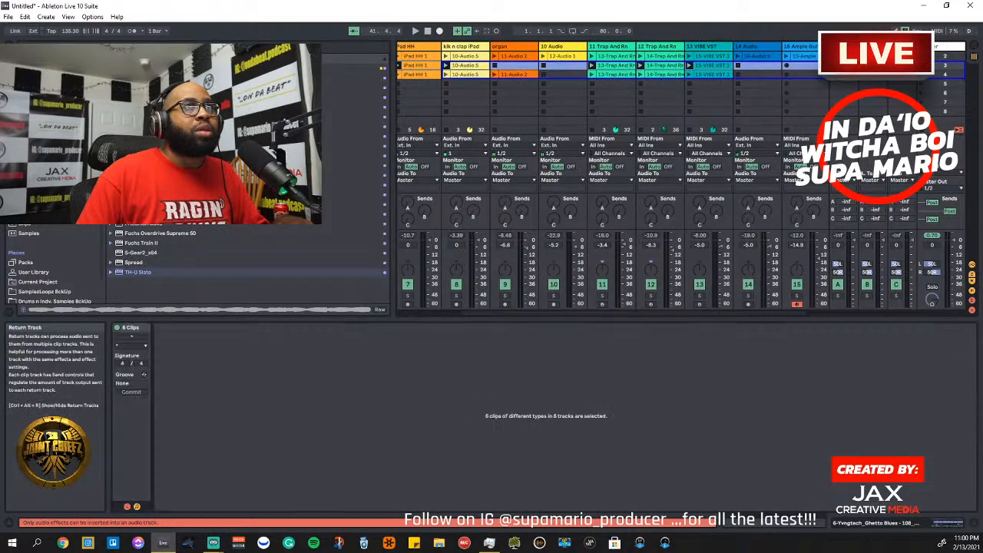
right_click(813, 66)
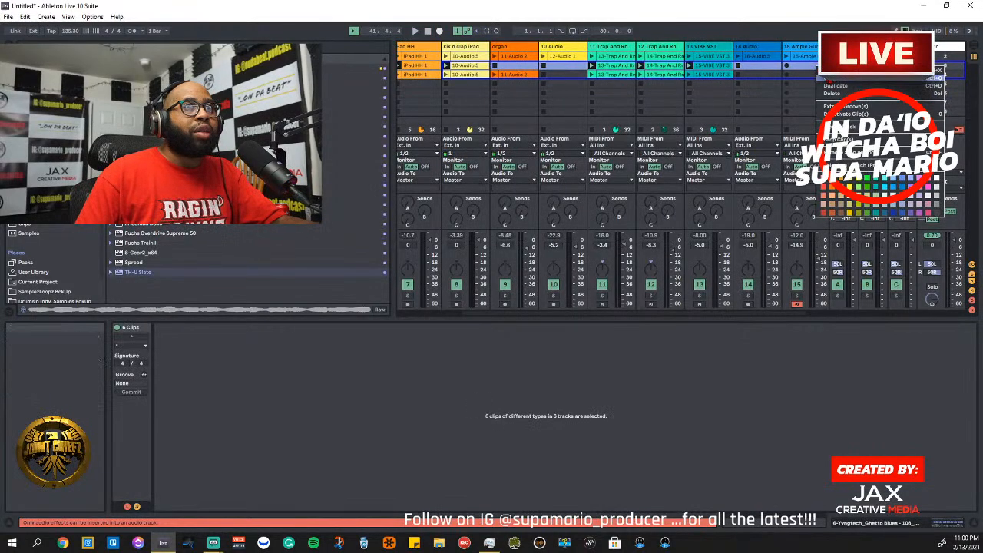
left_click(834, 89)
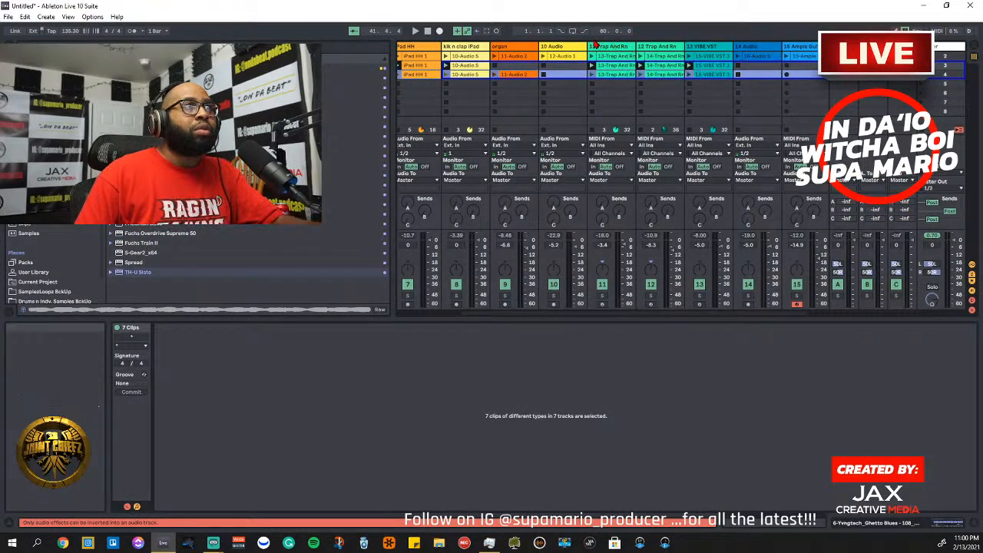
Move the six scene 3 clips, from the 6 Yngtech track through 13 VIBE VST, down into the empty scene 5
scroll(537, 307, "left", 3)
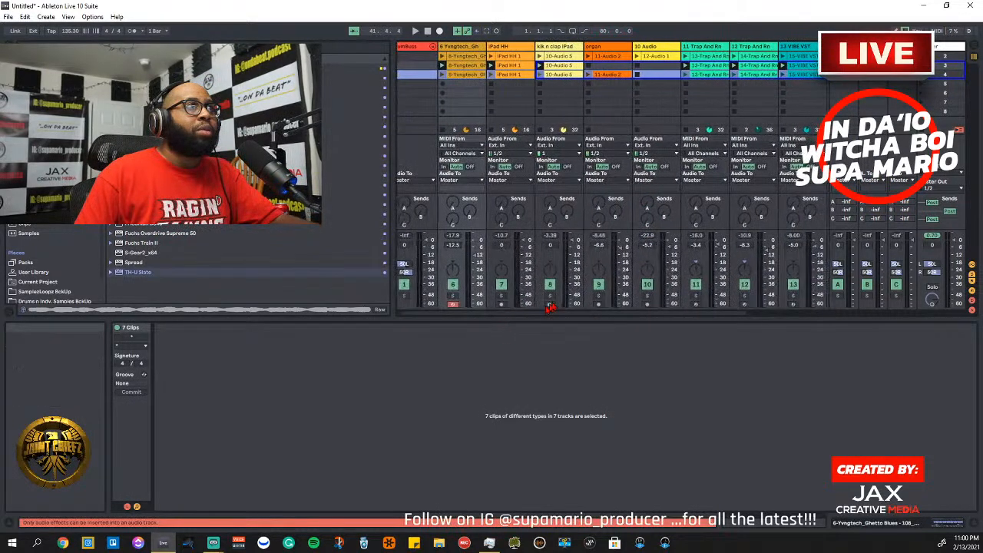
scroll(519, 293, "right", 3)
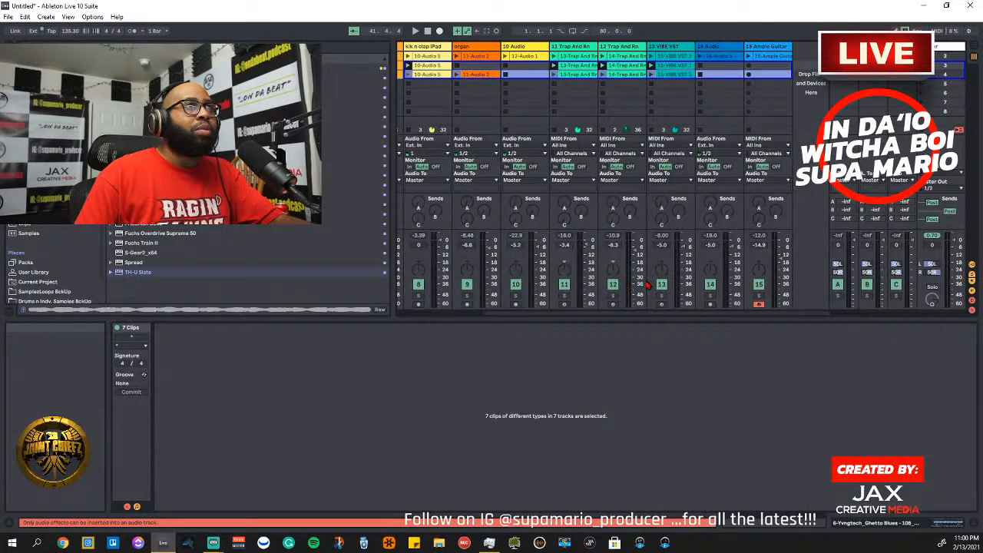
scroll(647, 285, "left", 3)
left_click(468, 66)
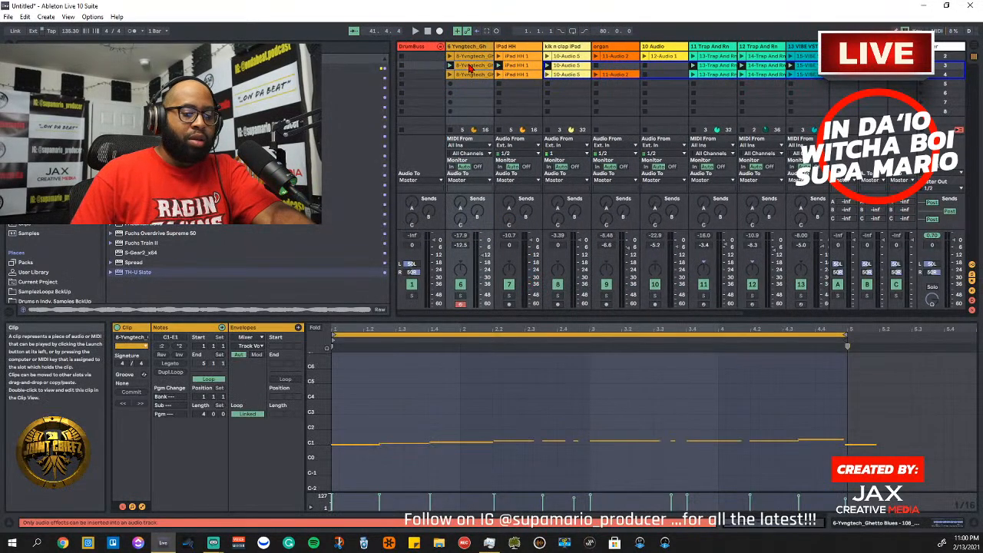
key("shift+Right")
key("shift+Right")
key("shift+Right")
key("shift+Right")
key("shift+Right")
key("shift+Right")
key("shift+Right")
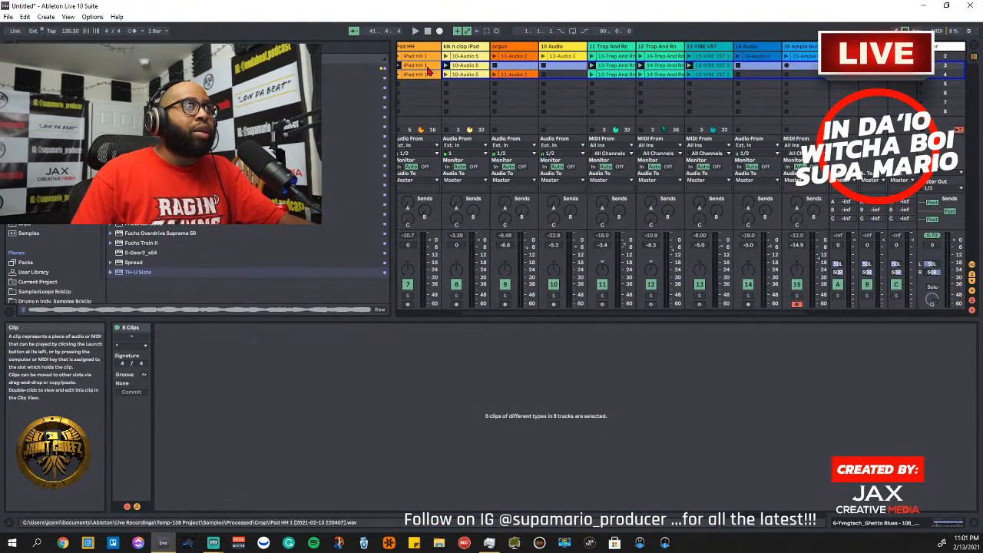
left_click_drag(429, 71, 428, 93)
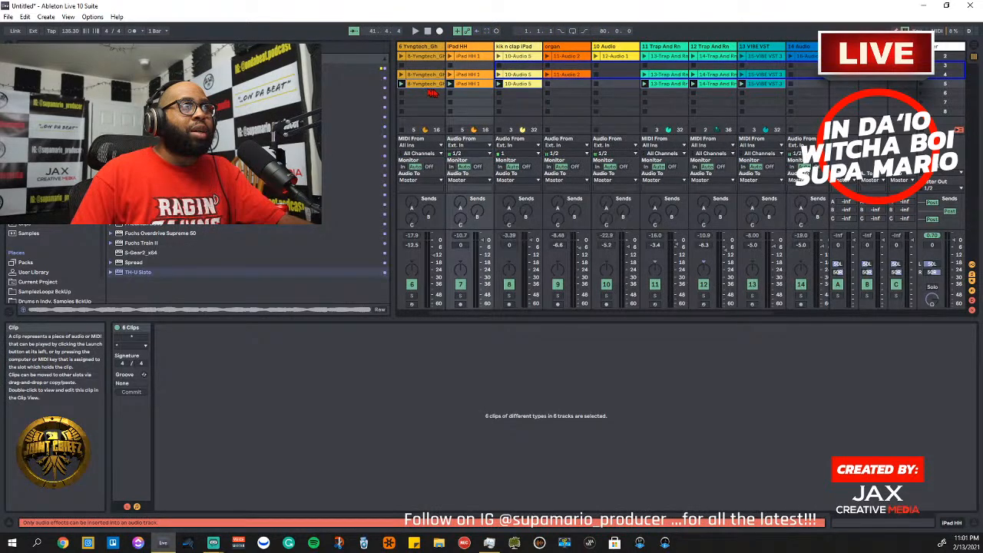
Place scene 5 above scene 4 and copy its six clips into the empty scene 3
left_click_drag(606, 314, 580, 300)
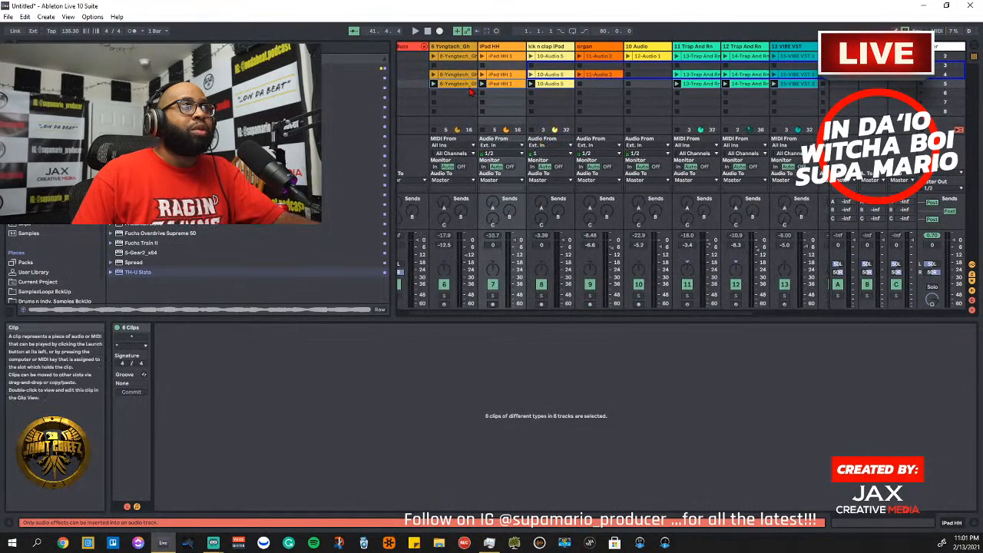
left_click(462, 84)
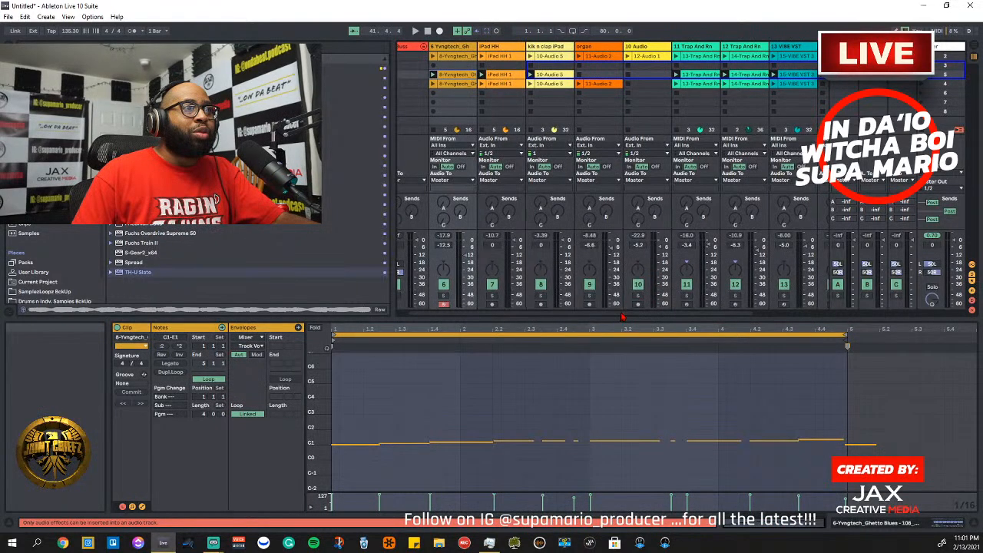
scroll(684, 73, "right", 3)
left_click(682, 74, "shift")
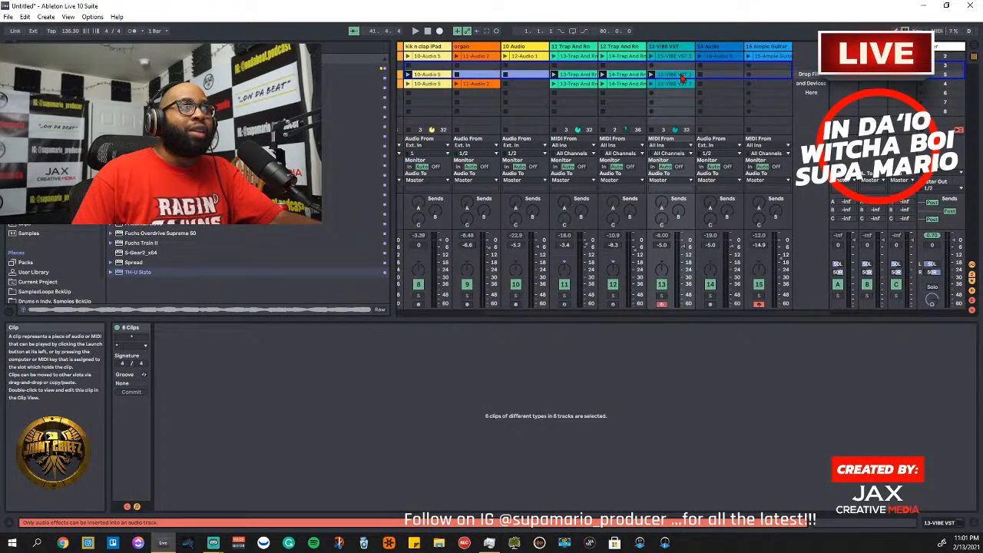
scroll(683, 76, "left", 2)
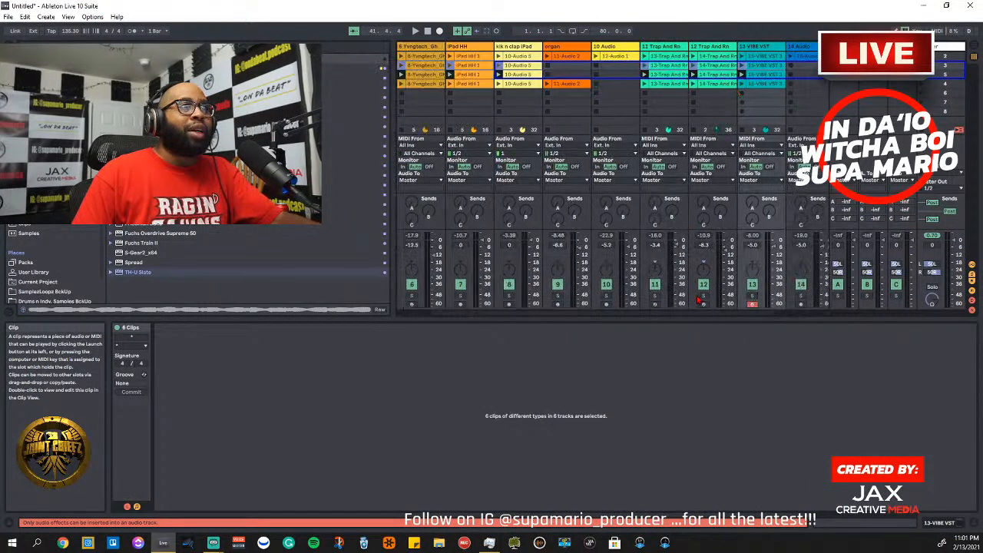
Record a guitar take in the Ample Guitar slot of scene 5, stop playback and delete the take
scroll(773, 84, "right", 2)
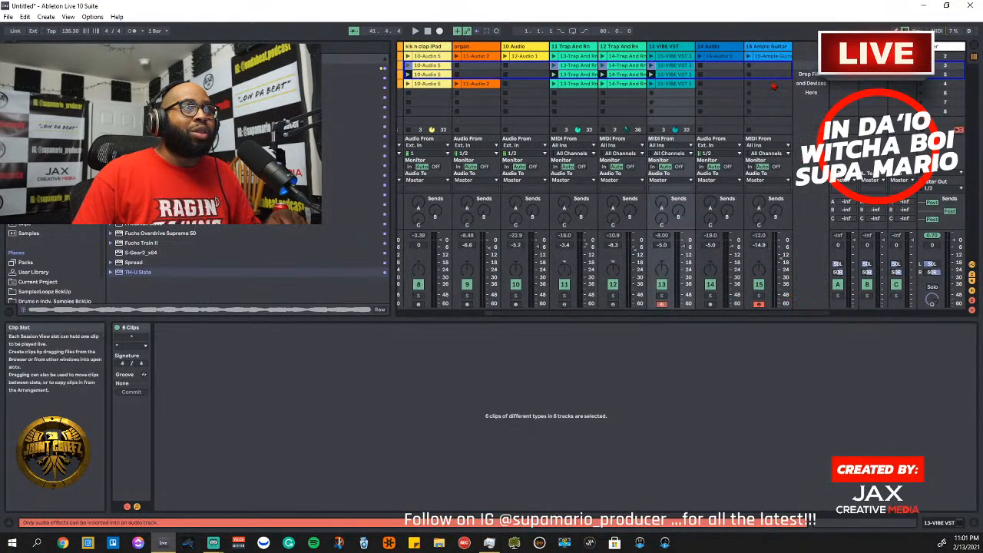
left_click(751, 74)
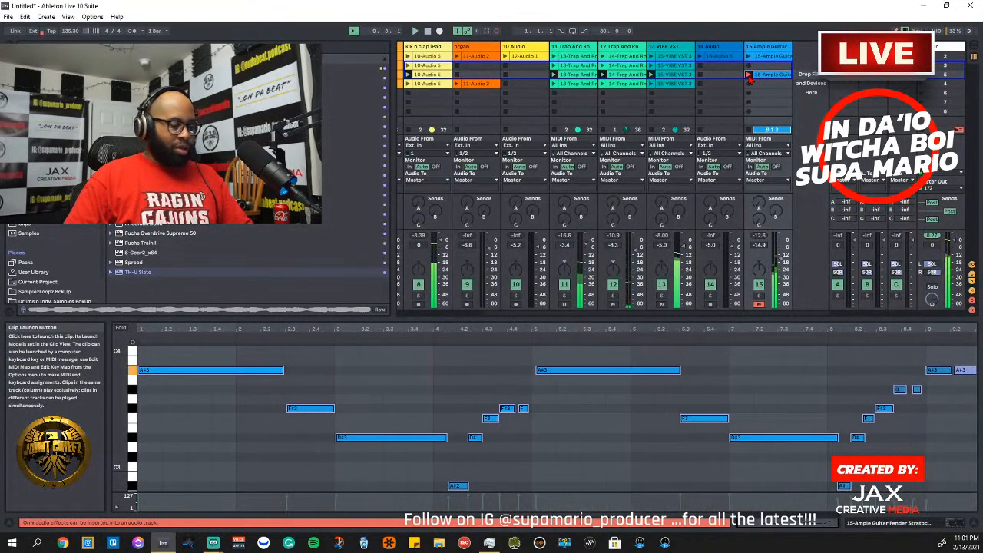
key("space")
key("Delete")
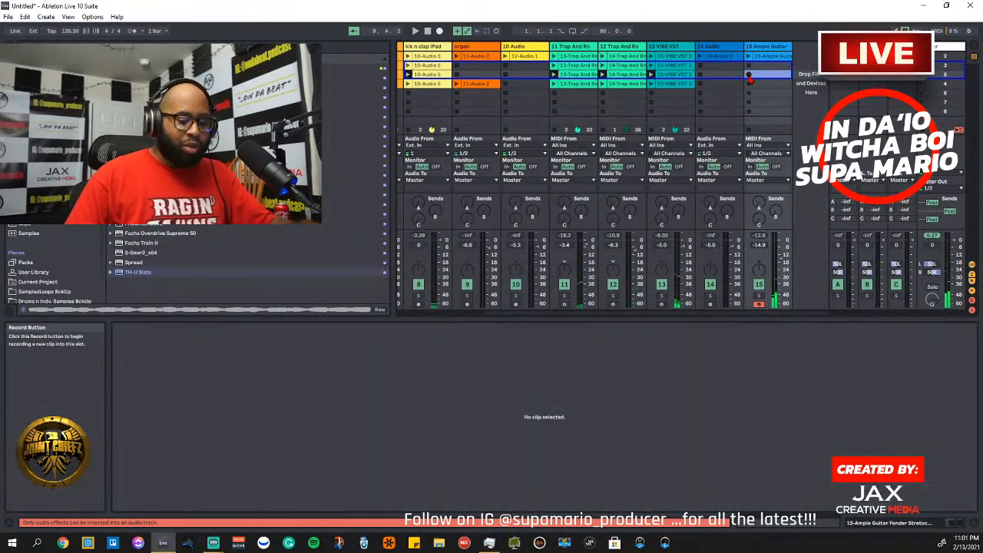
Restart the Ample Guitar recording, discarding the false starts, and capture a new take in scene 3
left_click(750, 74)
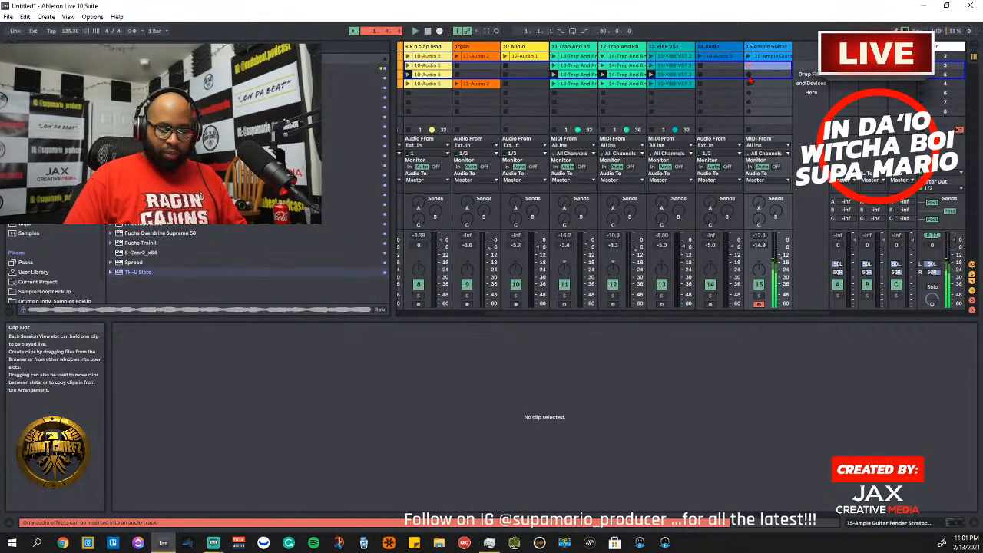
key("space")
key("Delete")
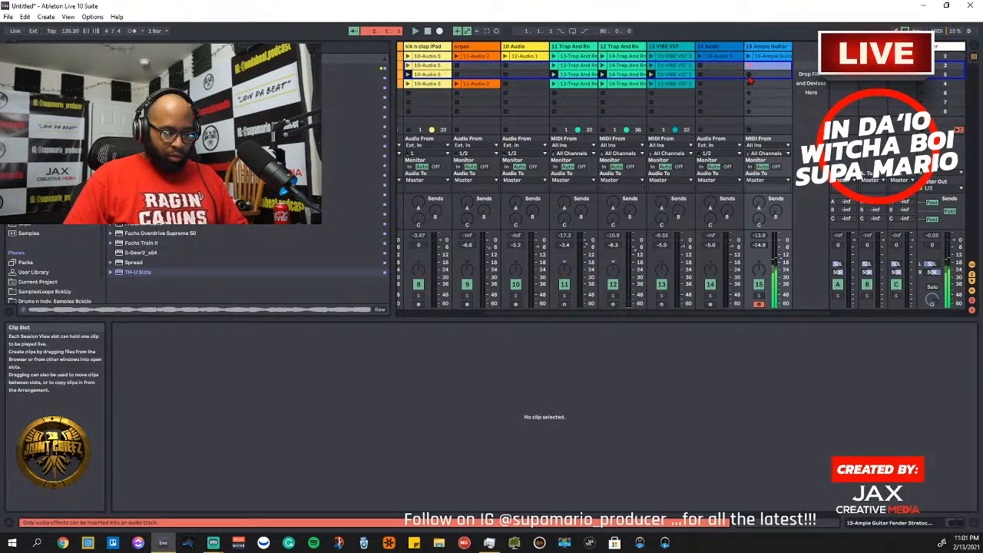
key("space")
key("Delete")
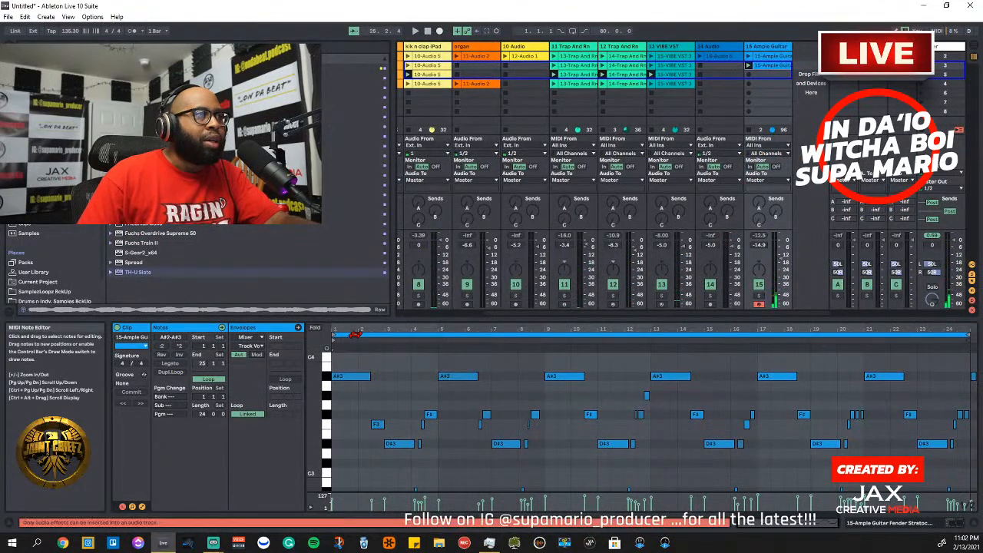
Set the new guitar clip's loop to the 8 bars starting at bar 17, crop the clip to it and play it back
left_click_drag(354, 333, 758, 344)
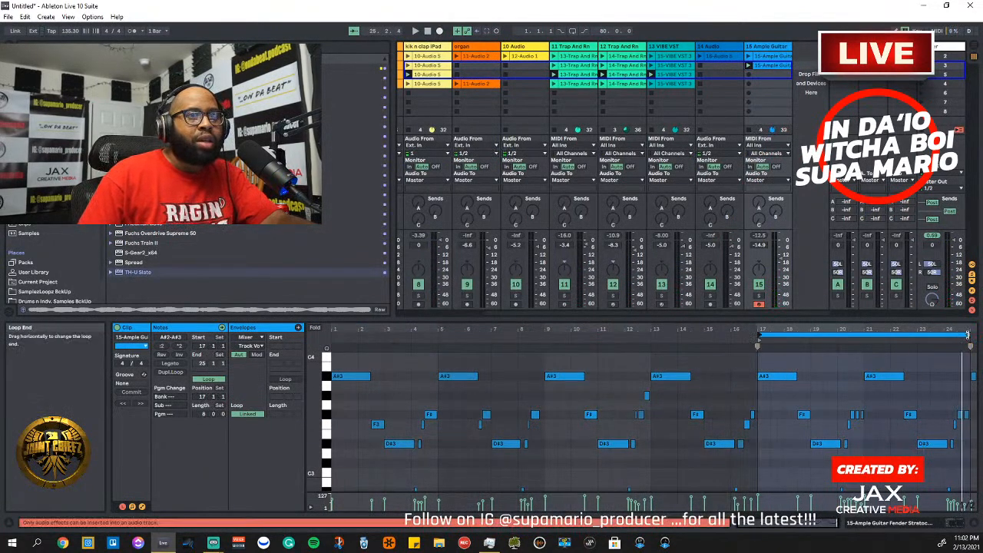
right_click(879, 376)
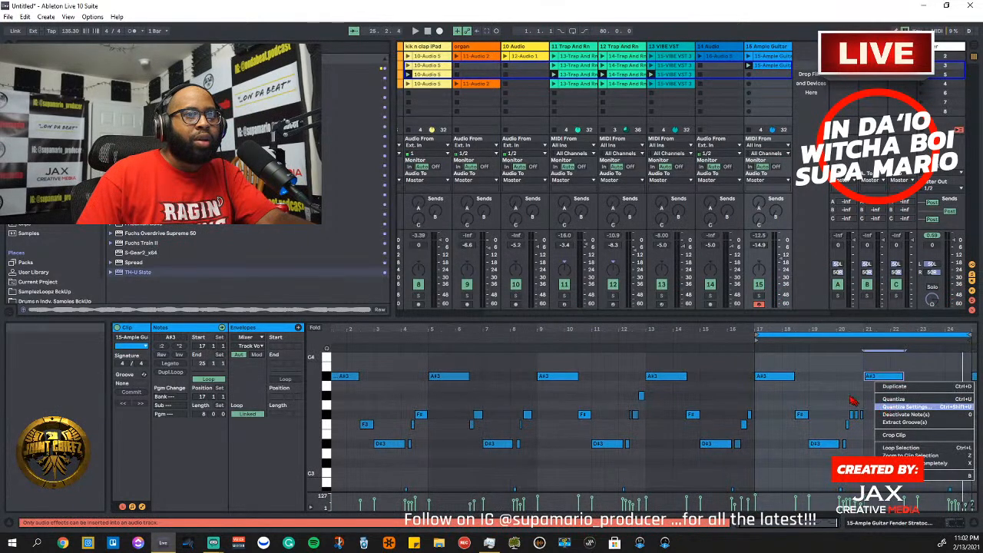
right_click(842, 387)
left_click(868, 250)
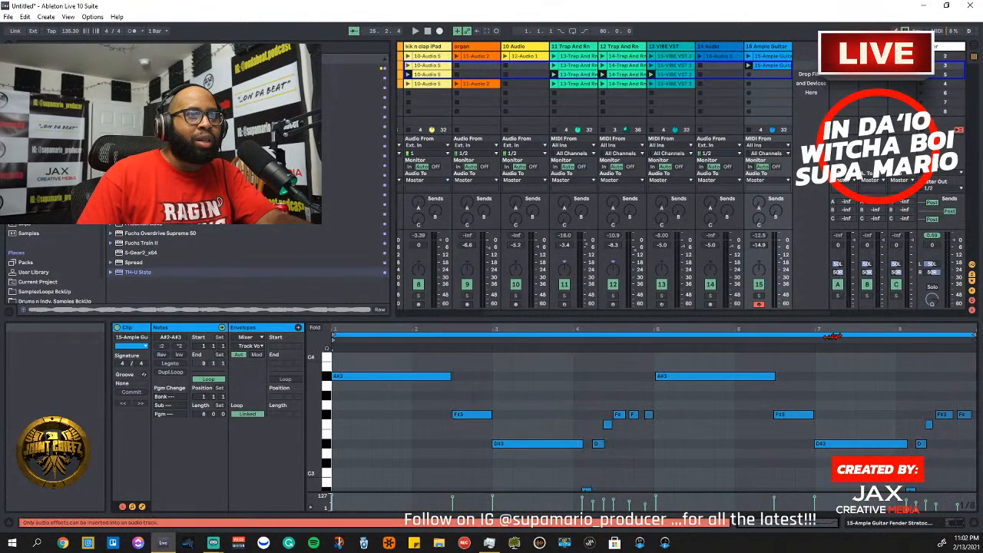
key("space")
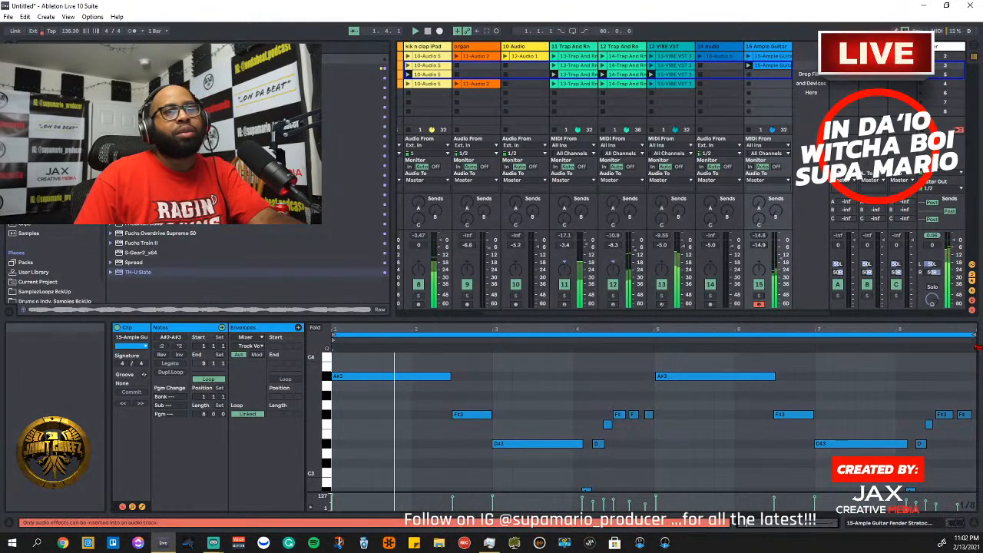
left_click_drag(977, 348, 931, 348)
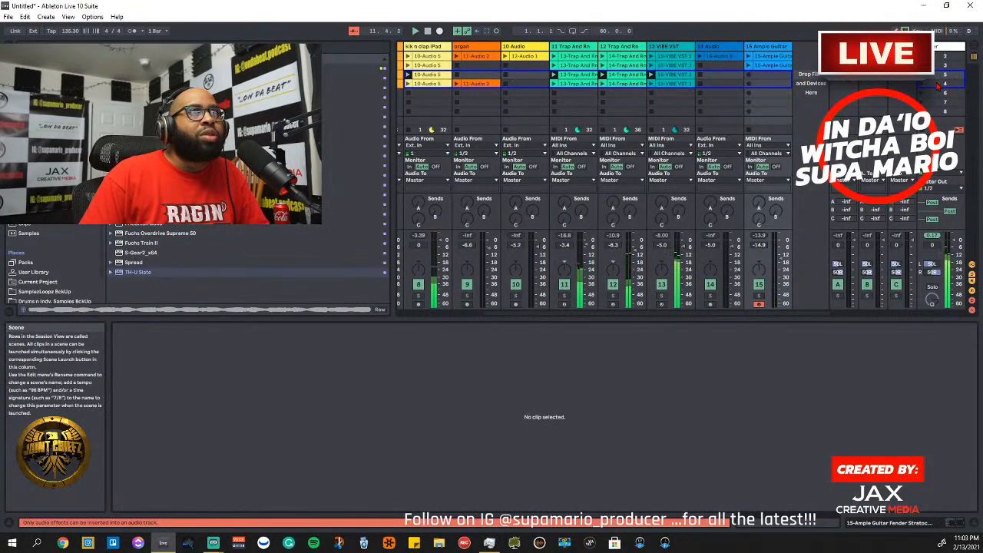
Move scene 4 back above scene 5 and duplicate scene 3 with its guitar clip
left_click_drag(936, 86, 932, 74)
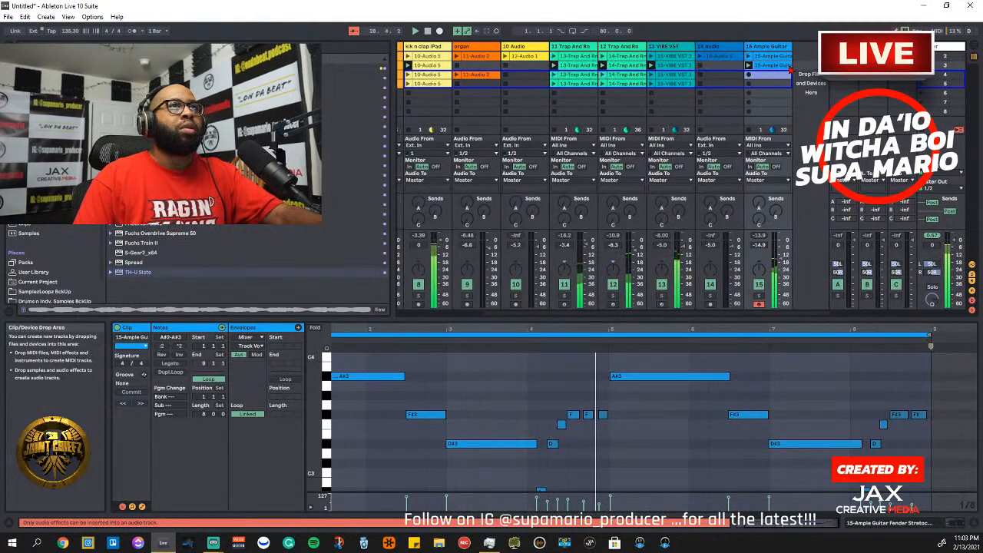
left_click(814, 68)
right_click(955, 65)
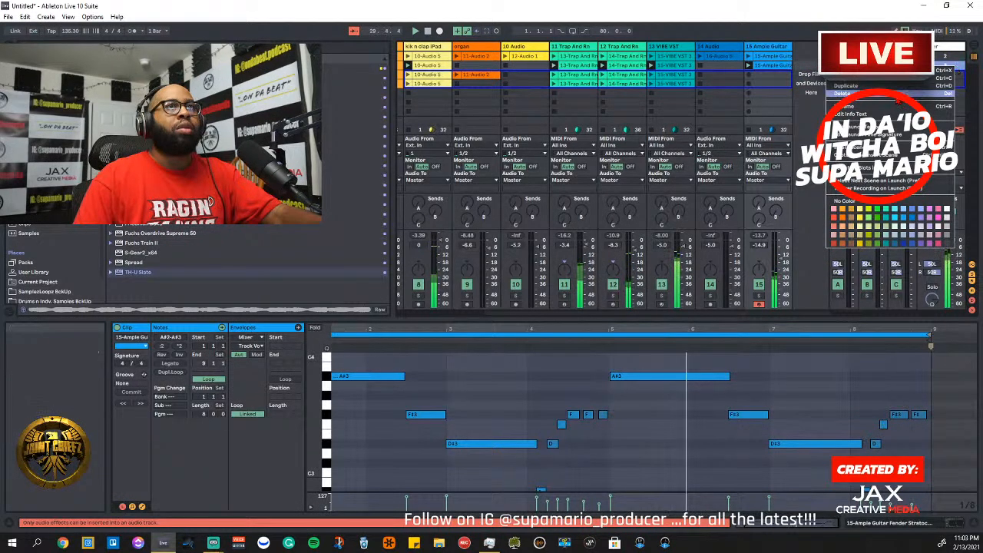
left_click(849, 86)
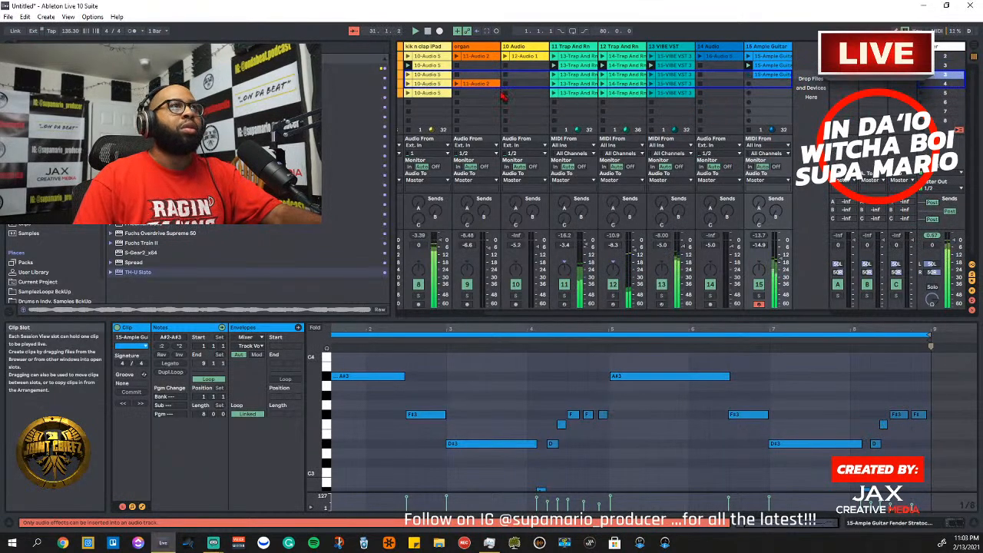
Copy the organ clip 11-Audio 2 into the duplicated scene and launch playback from the scene above it
left_click(483, 74, "ctrl")
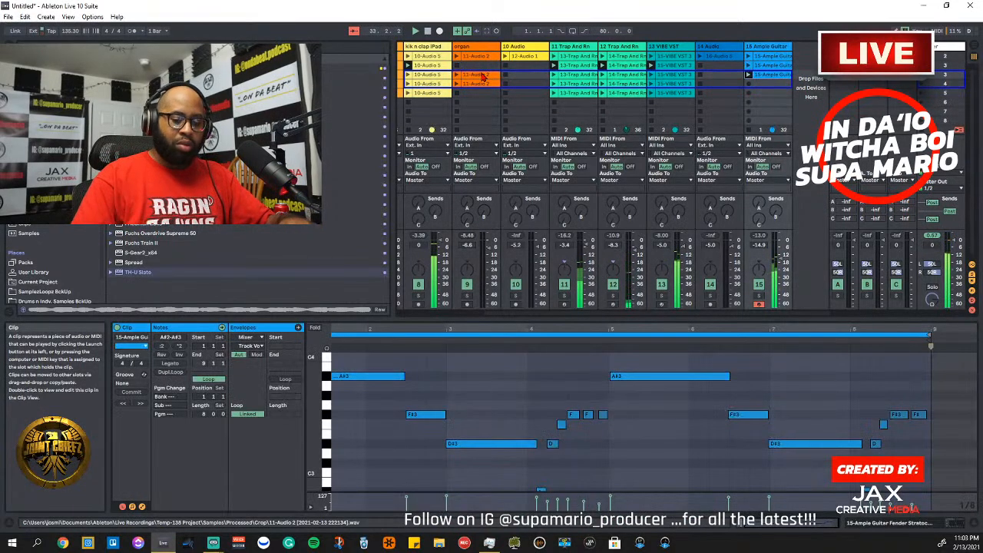
key("Up")
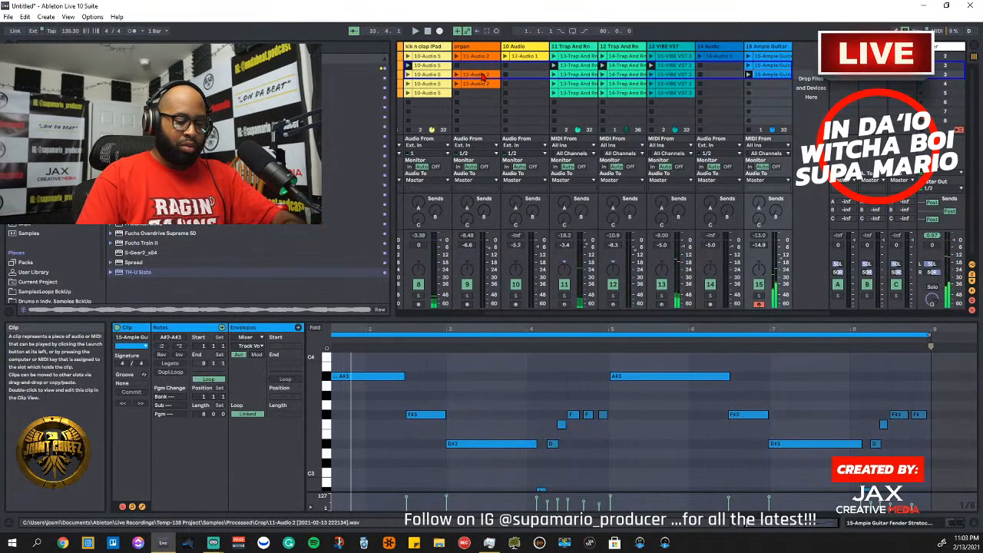
key("Return")
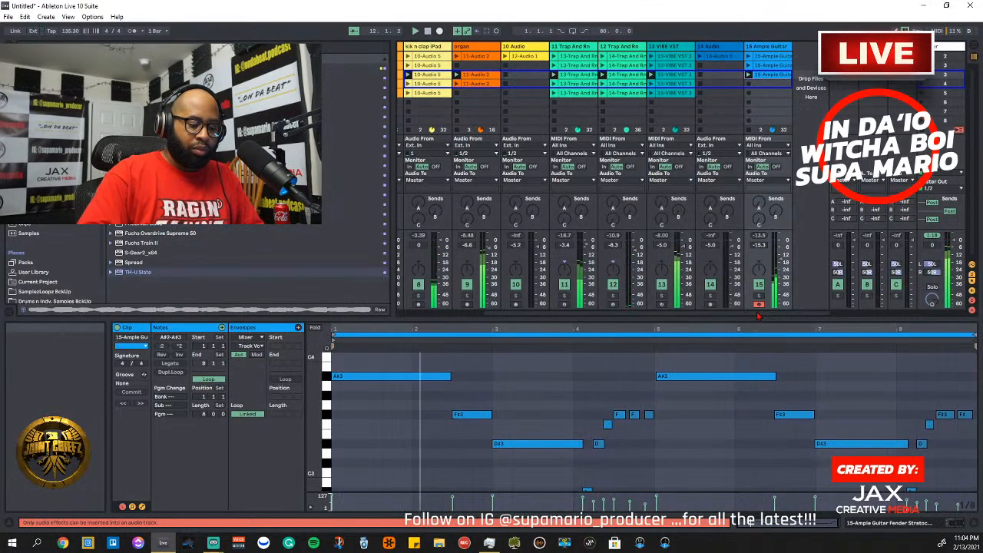
Examine the duplicated scene's clips from Ample Guitar back to 6 Yngtech, and forward again to the 10 Audio slot
key("Left")
key("Left")
key("Left")
key("Left")
key("Left")
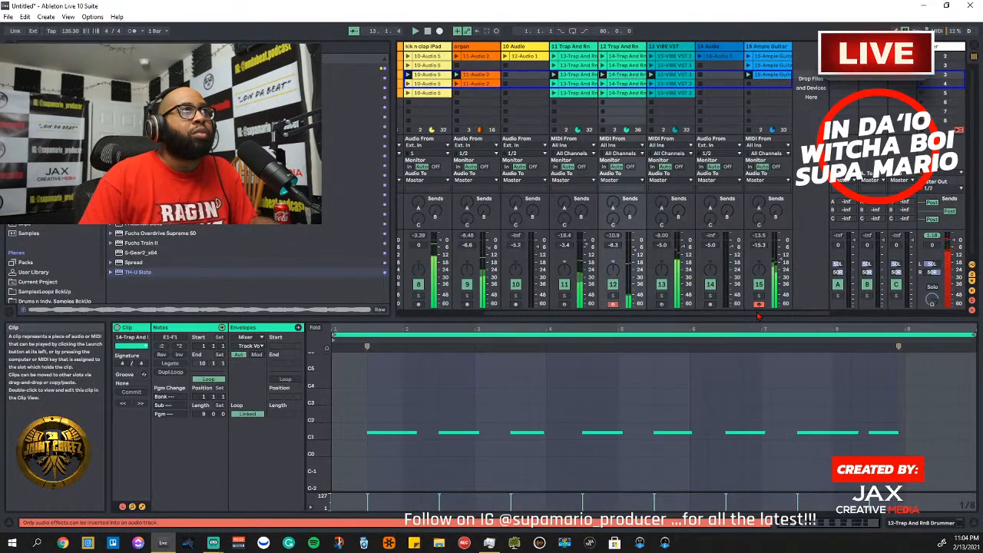
key("Left")
key("Left")
key("Left")
key("Left")
key("Left")
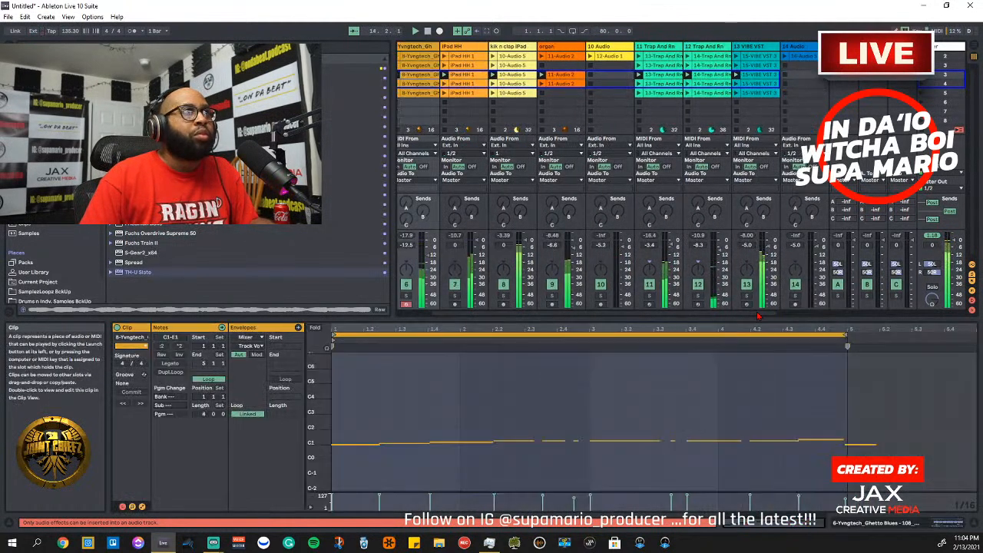
key("Right")
key("Right")
key("Right")
key("Right")
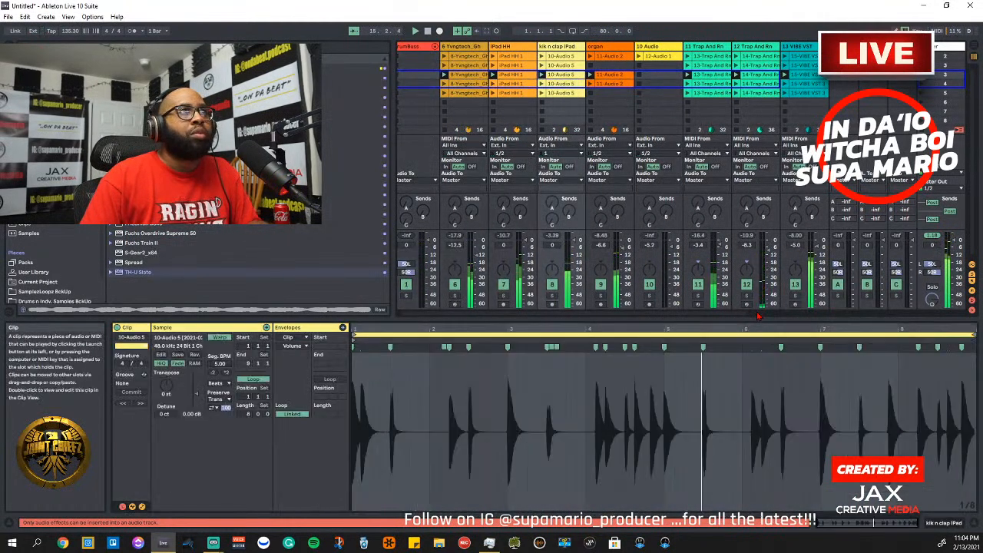
key("Right")
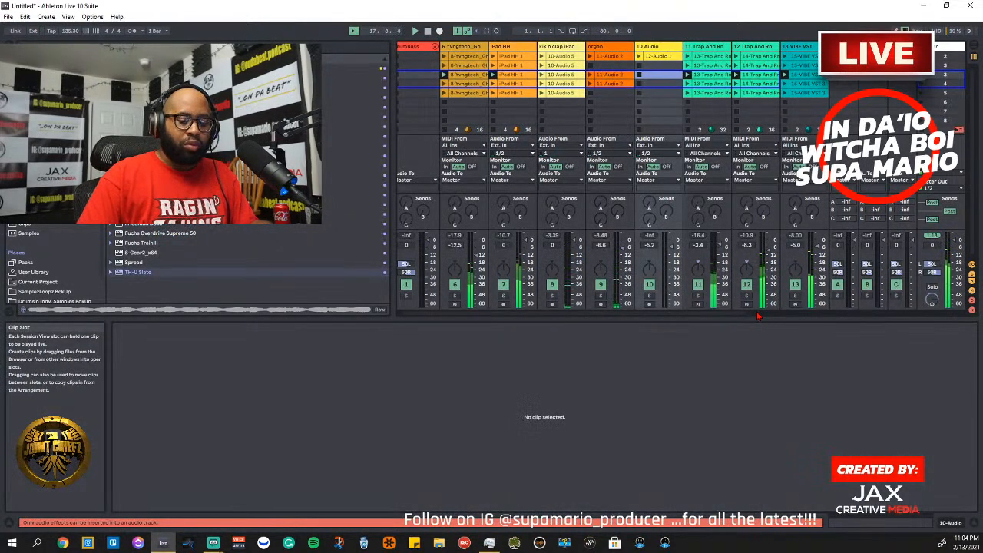
Open the audio clip on the 14 Audio track and lower that track's volume to -4.6 dB
key("Left")
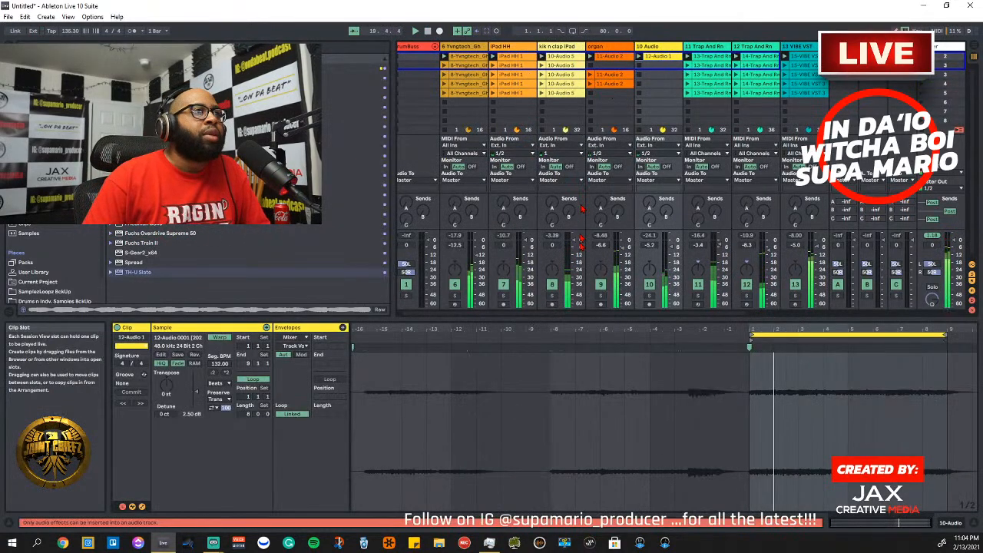
left_click_drag(563, 315, 651, 318)
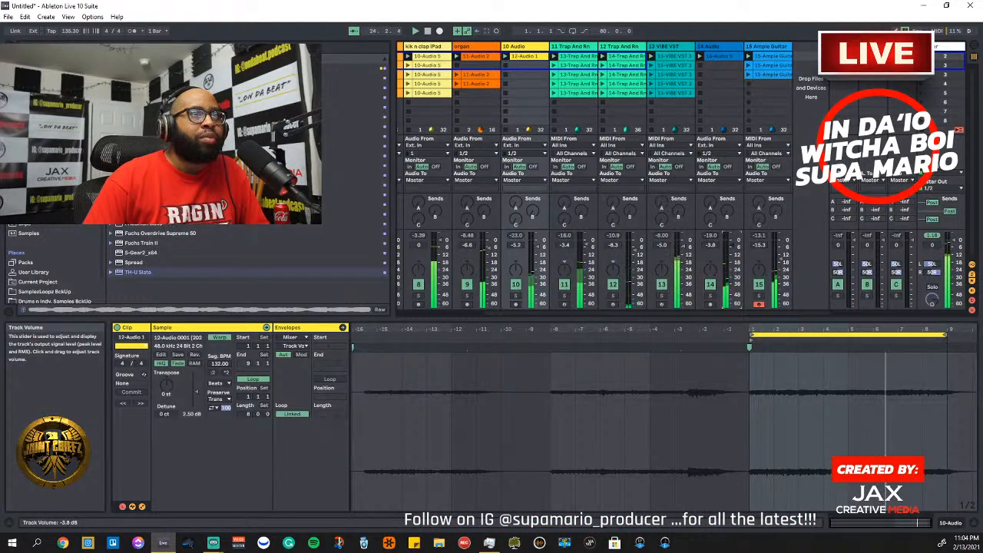
left_click(715, 47)
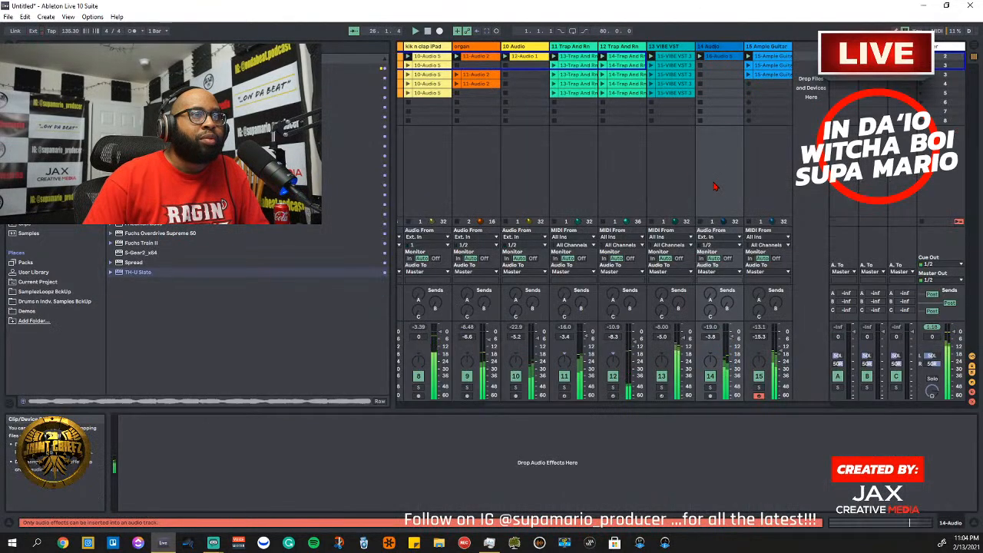
left_click(720, 57)
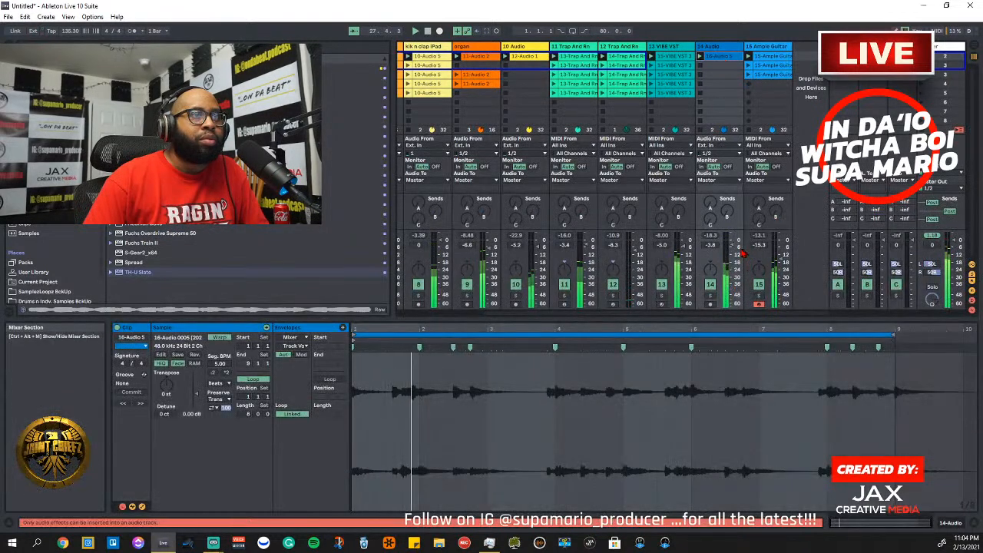
left_click_drag(731, 244, 731, 248)
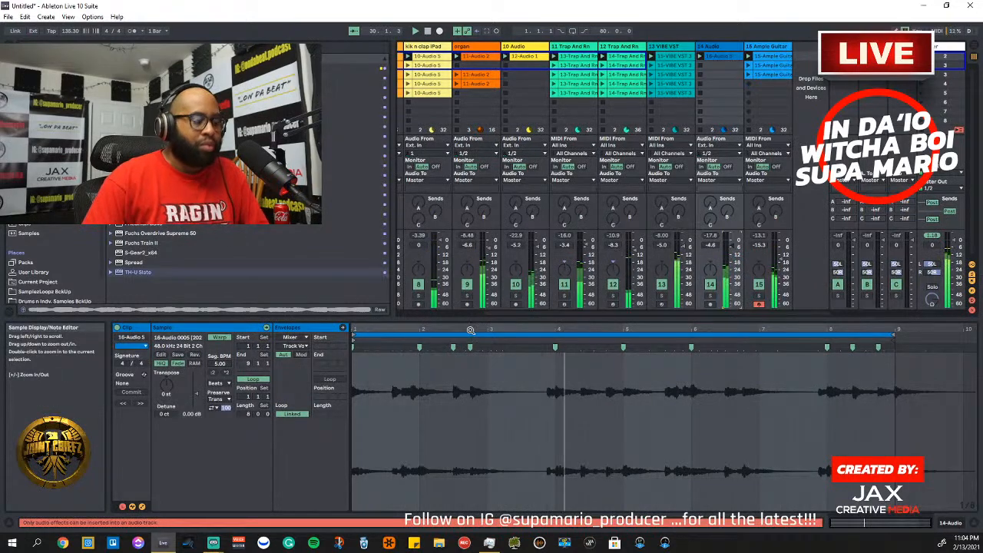
Stop playback, add a warp marker at the note onset near 1.3.2 in the 14 Audio clip, and play the beat again
key("space")
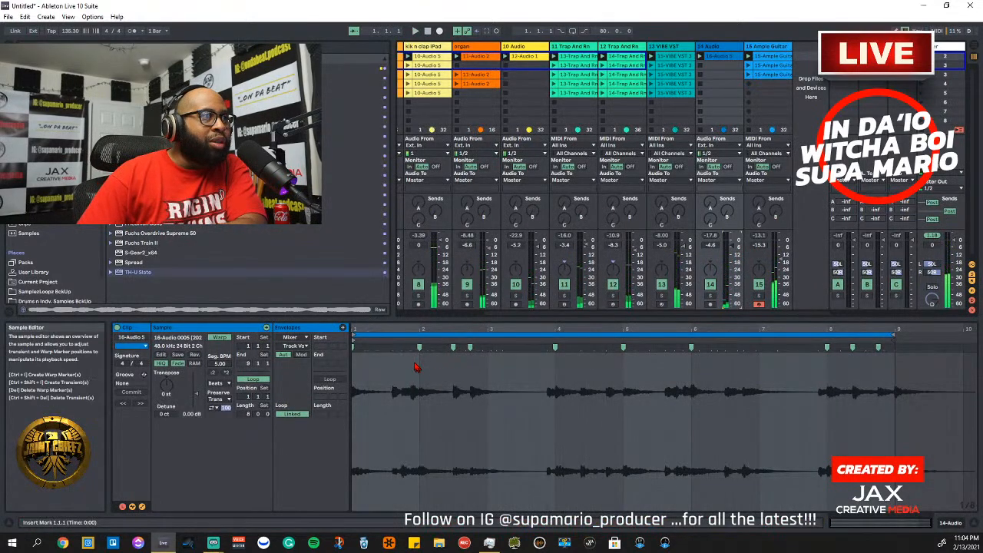
left_click_drag(398, 331, 398, 365)
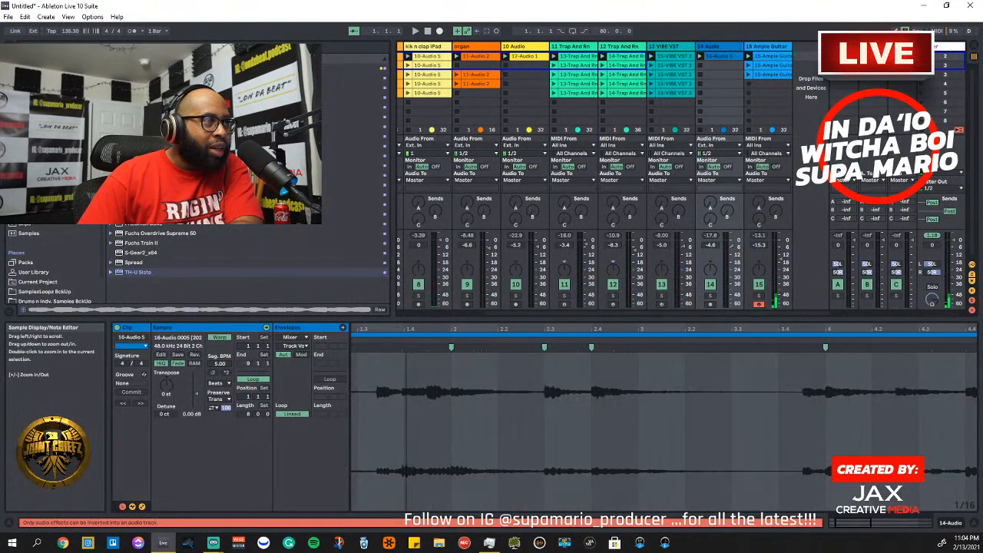
left_click(380, 352)
double_click(377, 348)
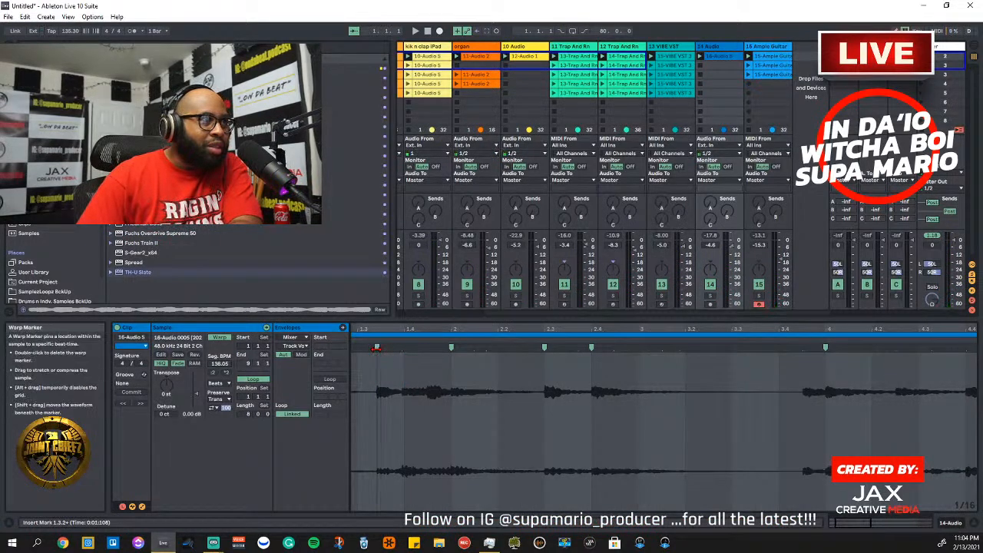
left_click_drag(394, 329, 395, 308)
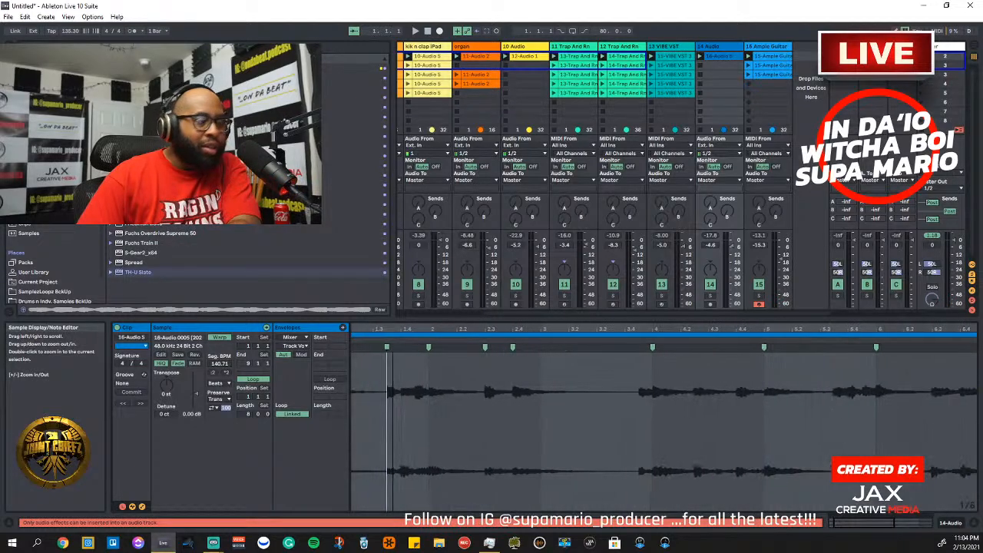
key("space")
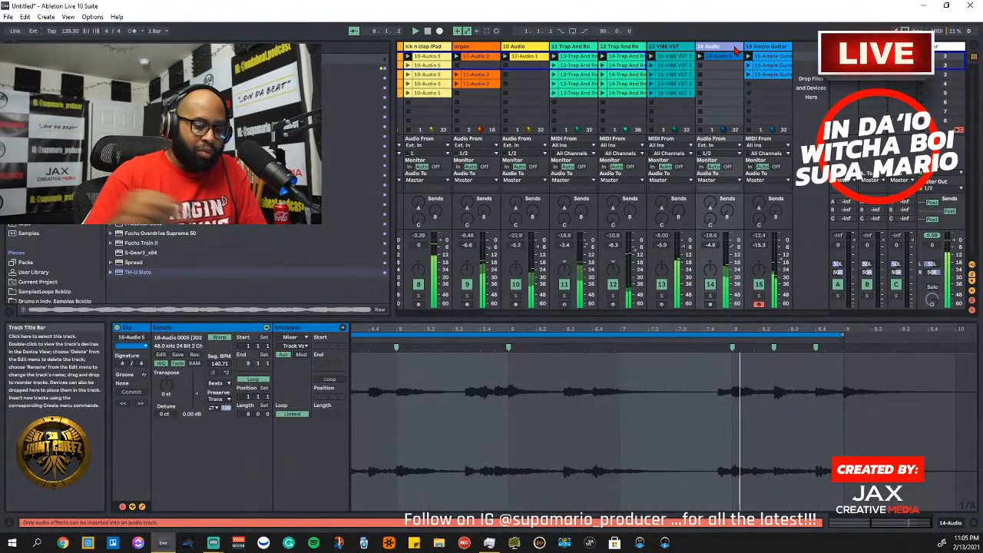
Select the 15 Ample Guitar track and show the notes of its playing clip
left_click(735, 50)
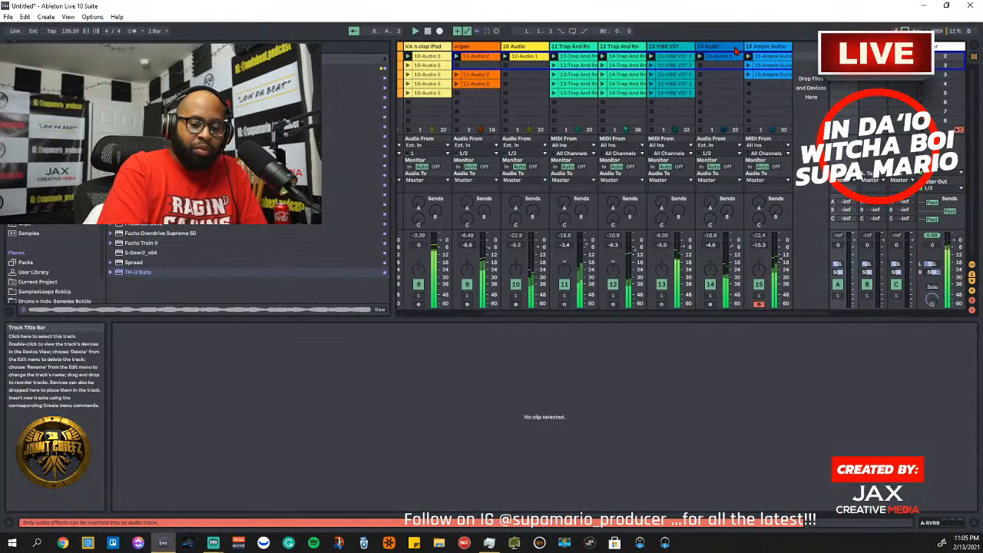
key("Left")
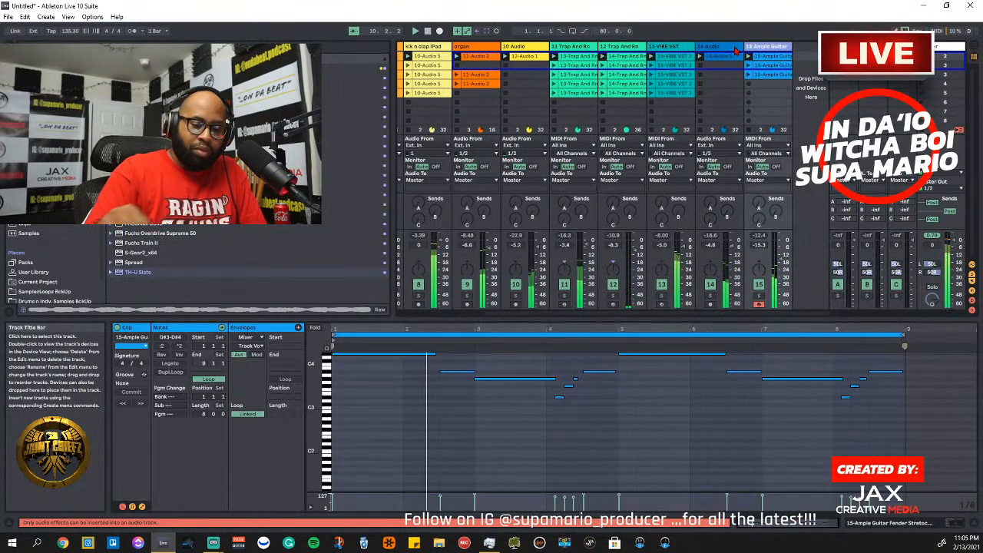